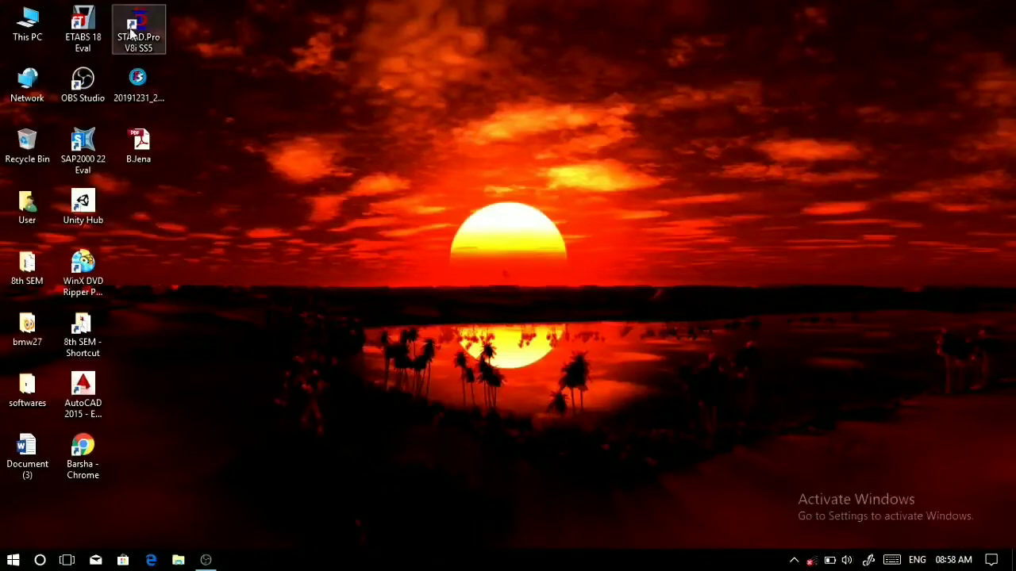
Launch ETABS 18 and start a new model.
double_click(89, 37)
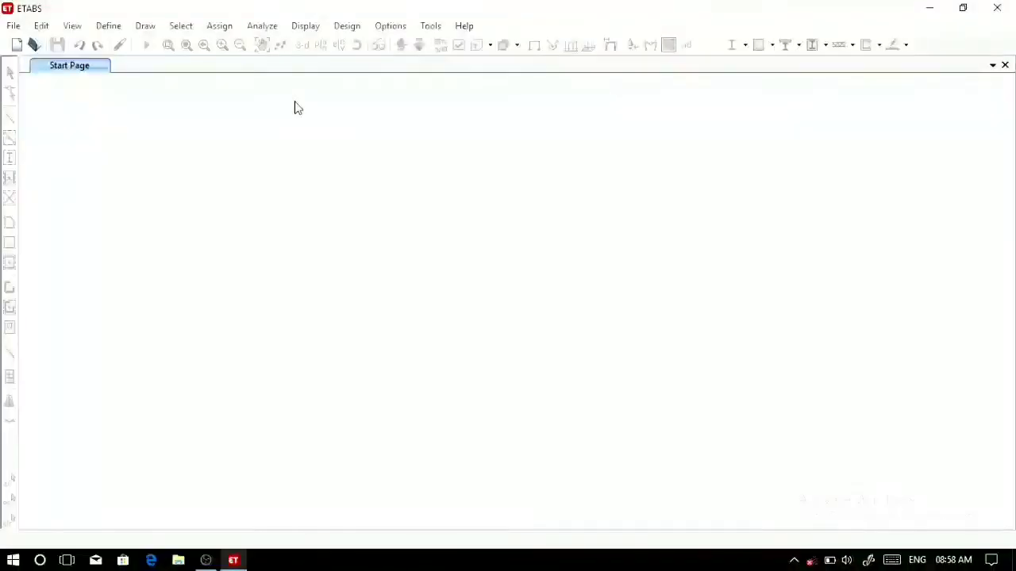
left_click(663, 418)
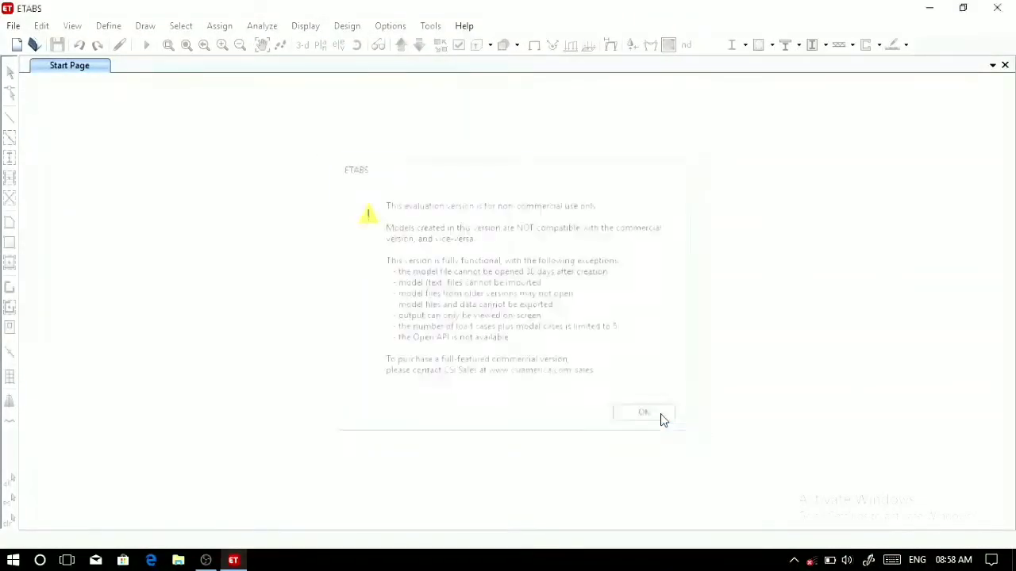
left_click(14, 49)
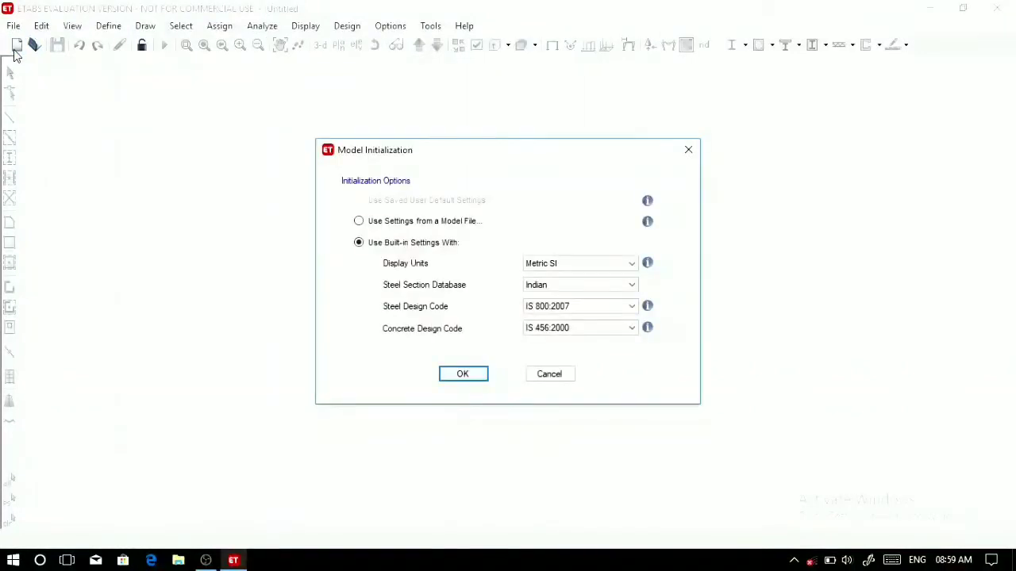
Initialize the model with built-in settings: Metric SI units, Indian steel sections, IS 800:2007 steel code and IS 456:2000 concrete code.
left_click(579, 269)
left_click(578, 269)
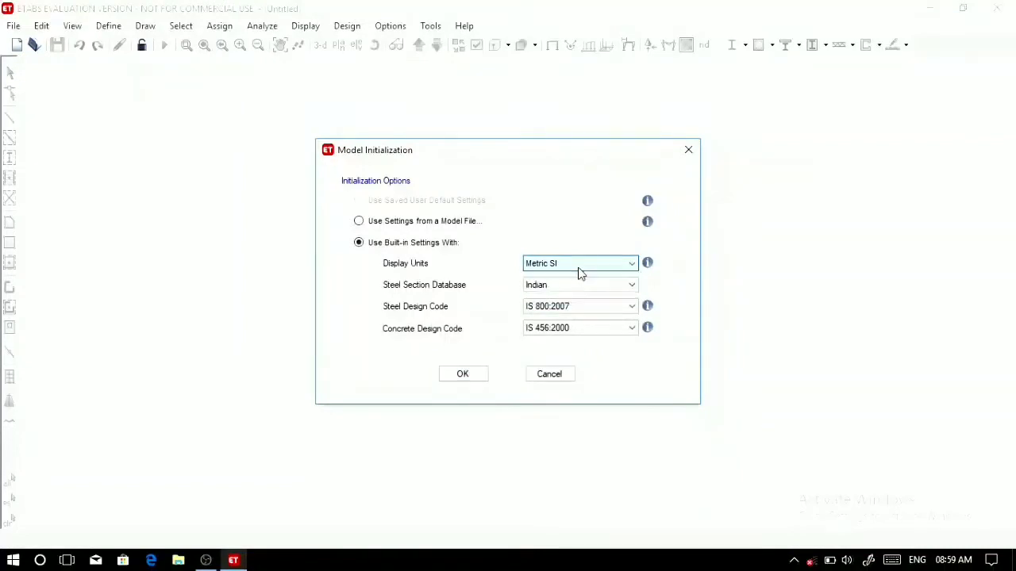
left_click(578, 287)
left_click(579, 286)
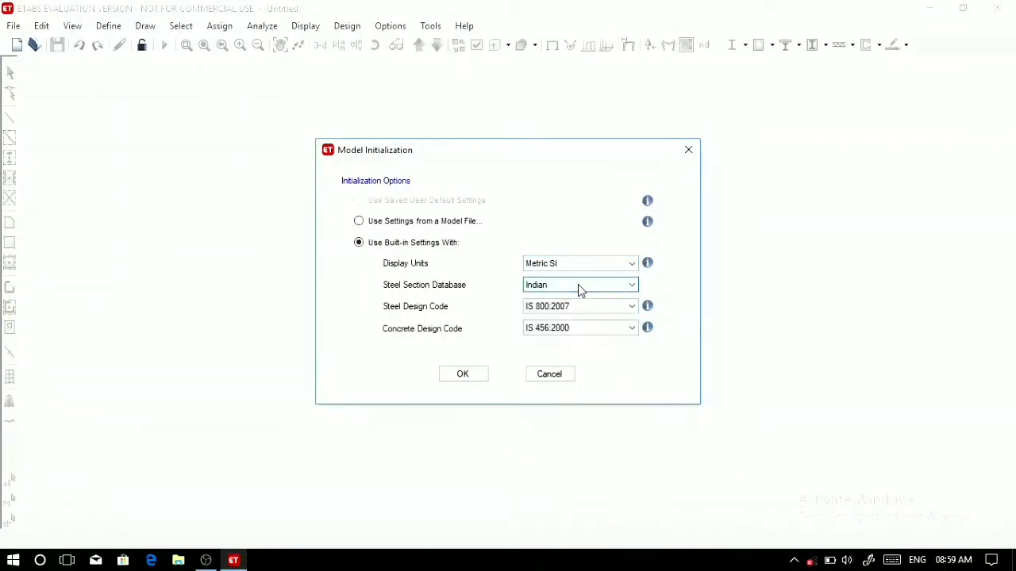
left_click(580, 329)
left_click(580, 329)
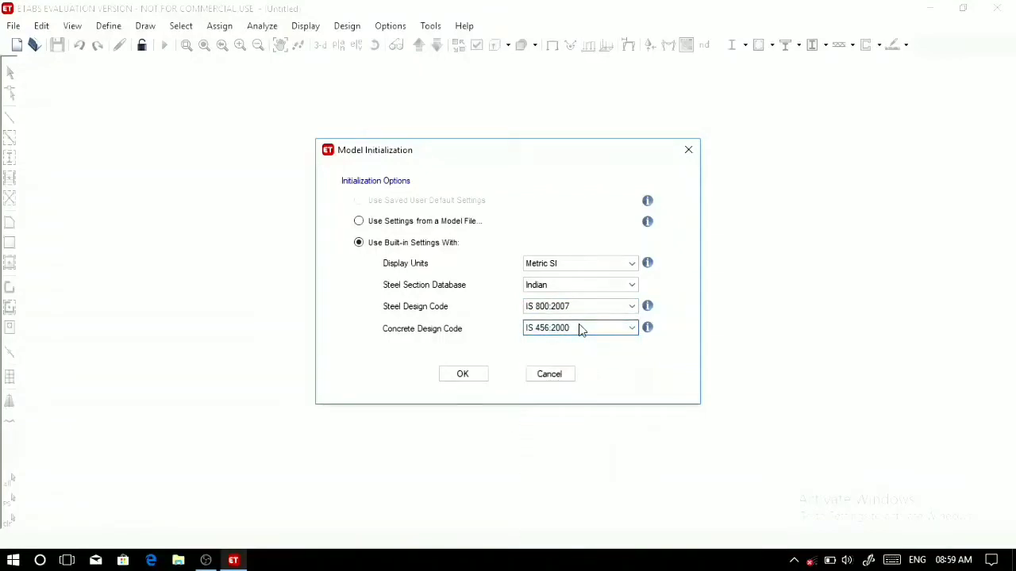
left_click(447, 378)
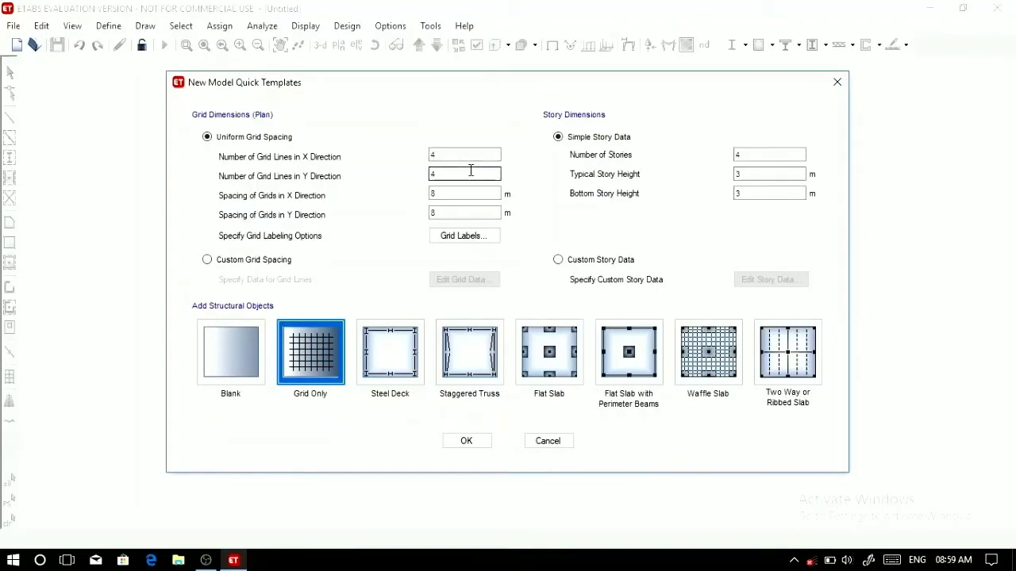
Set the uniform grid spacing to 6 m in both the X and Y directions.
left_click(457, 194)
key("BackSpace")
type("6")
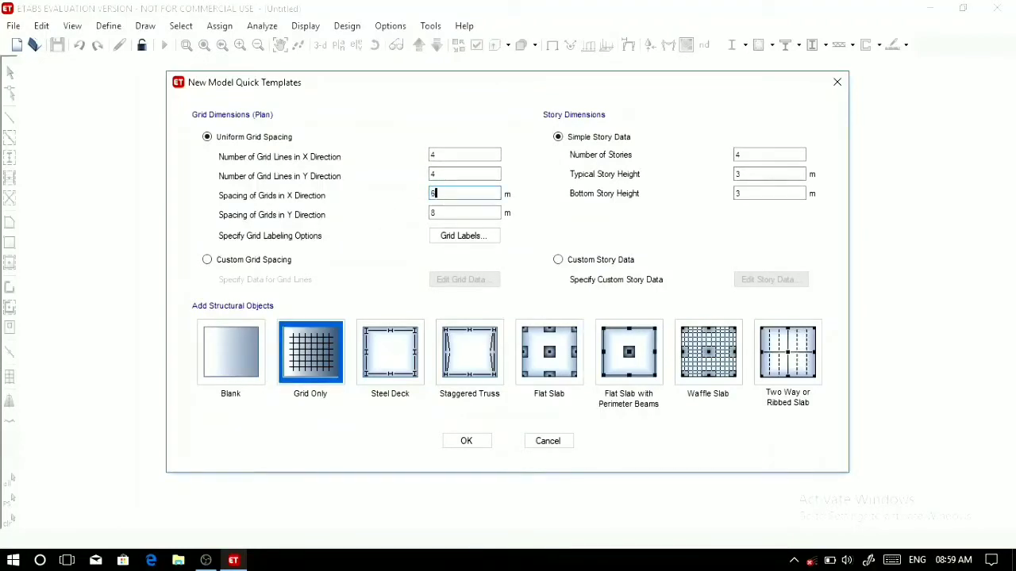
key("Tab")
Set the number of stories to 23 and open the custom story data for editing.
double_click(764, 154)
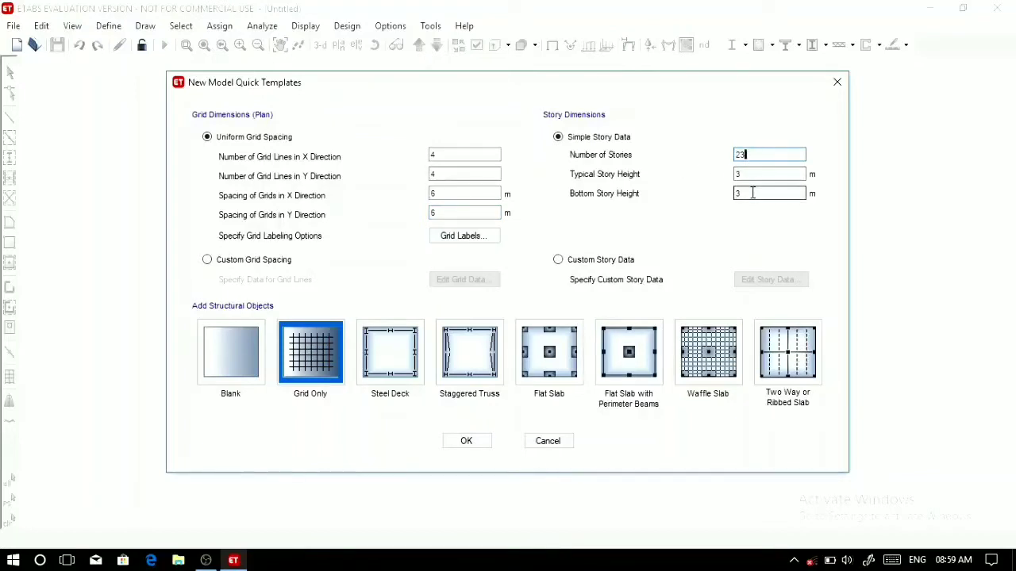
left_click(559, 261)
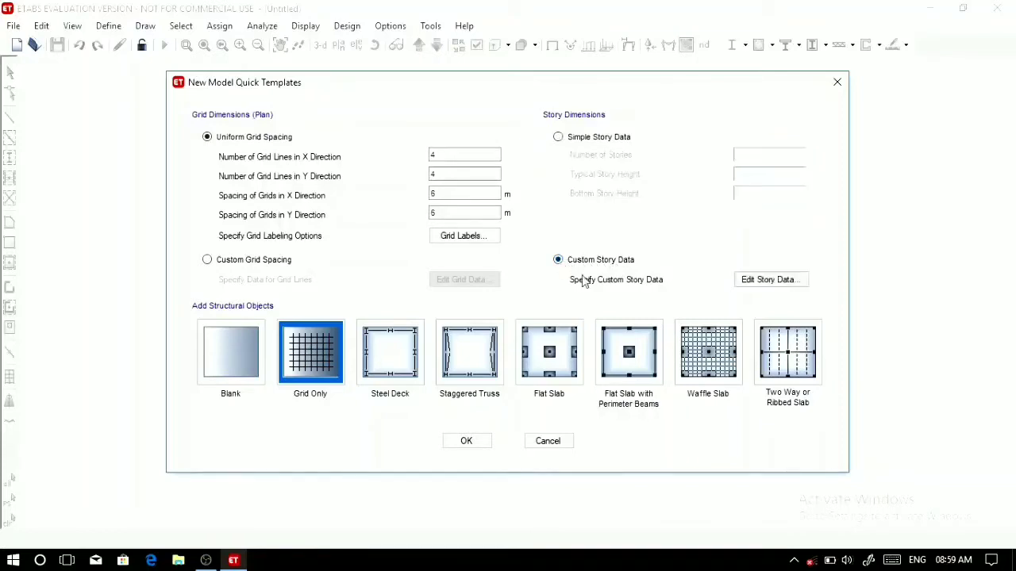
left_click(749, 283)
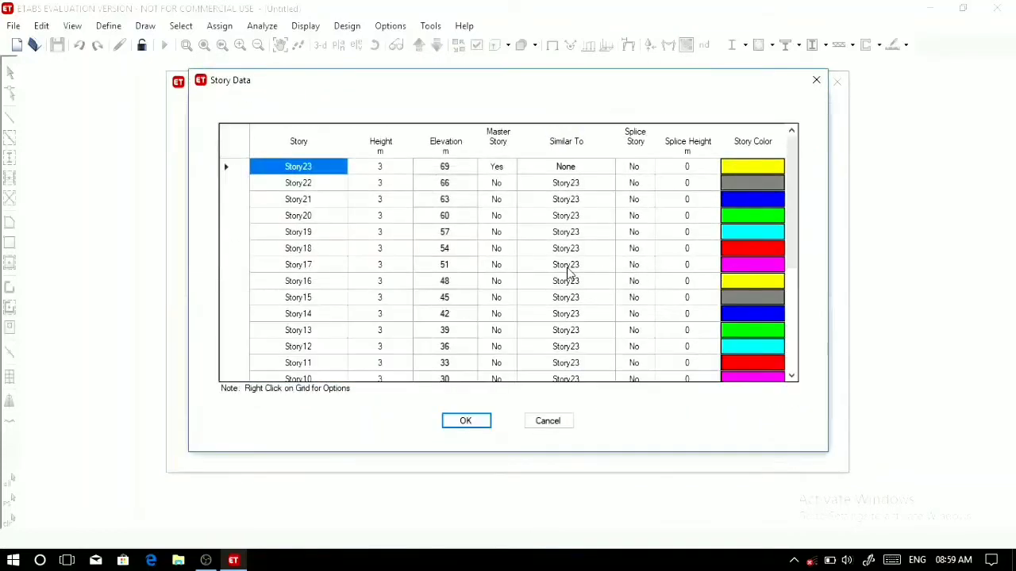
Make Story8 a master story in the story data.
scroll(566, 270, "down", 2)
scroll(564, 268, "up", 2)
scroll(575, 319, "down", 4)
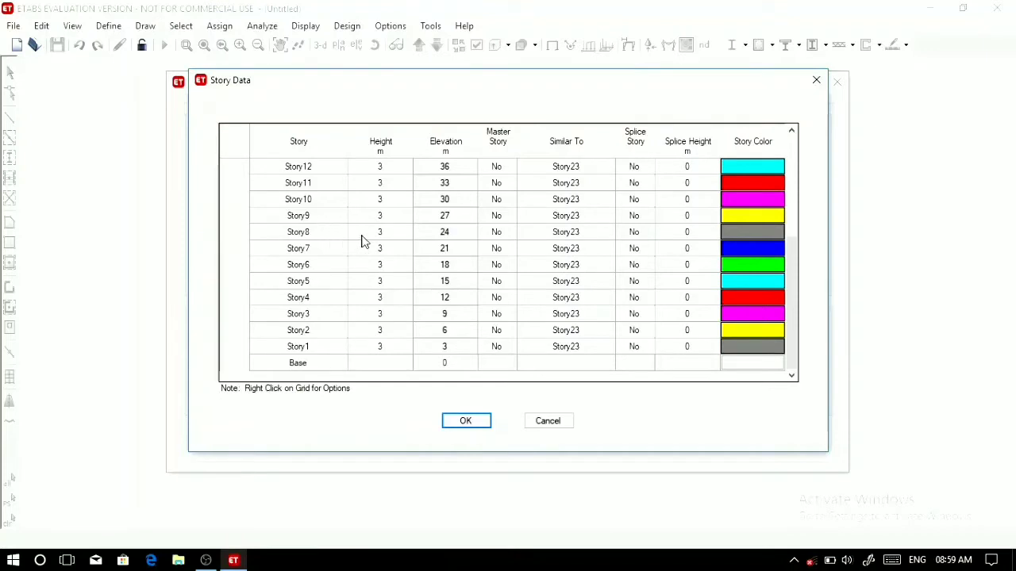
left_click(508, 236)
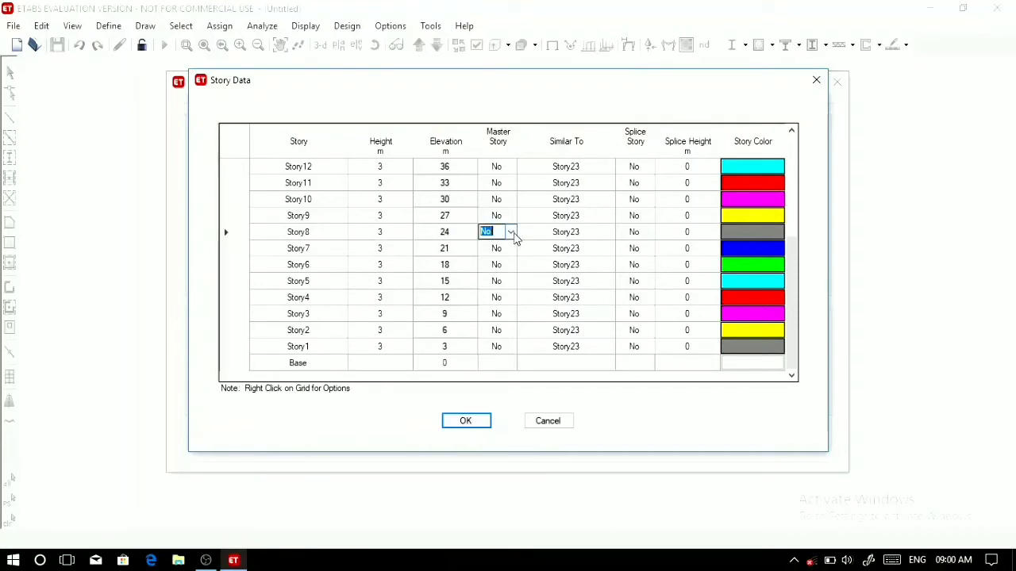
left_click(511, 231)
left_click(502, 251)
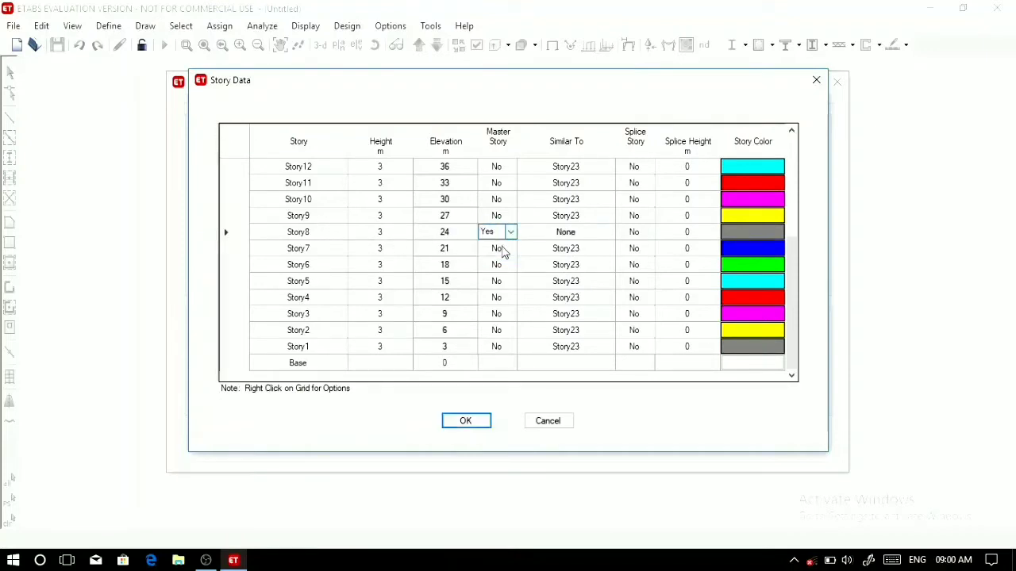
Set Story7, Story6 and Story5 as similar to Story8.
left_click(583, 251)
left_click(609, 249)
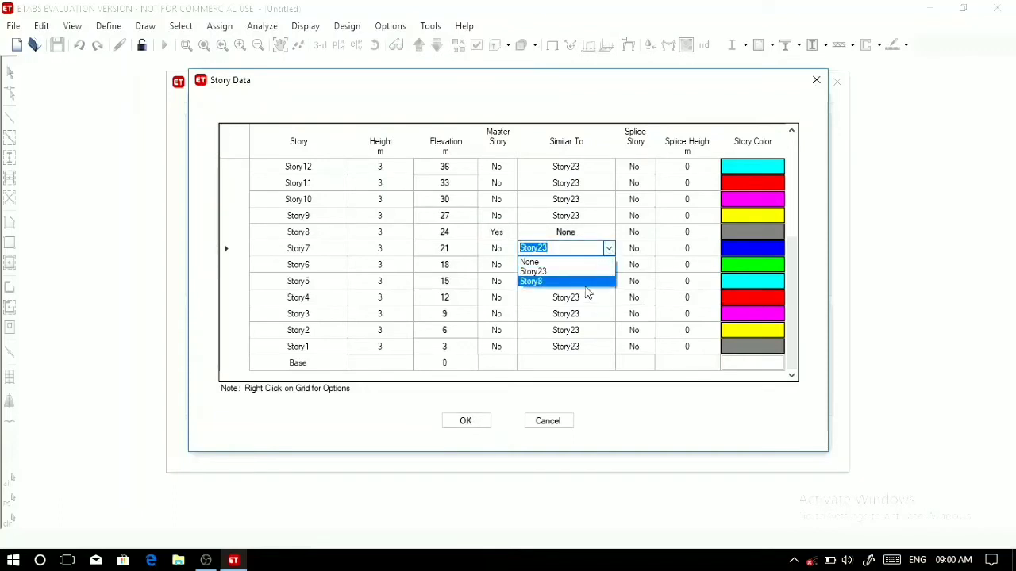
left_click(604, 282)
left_click(611, 264)
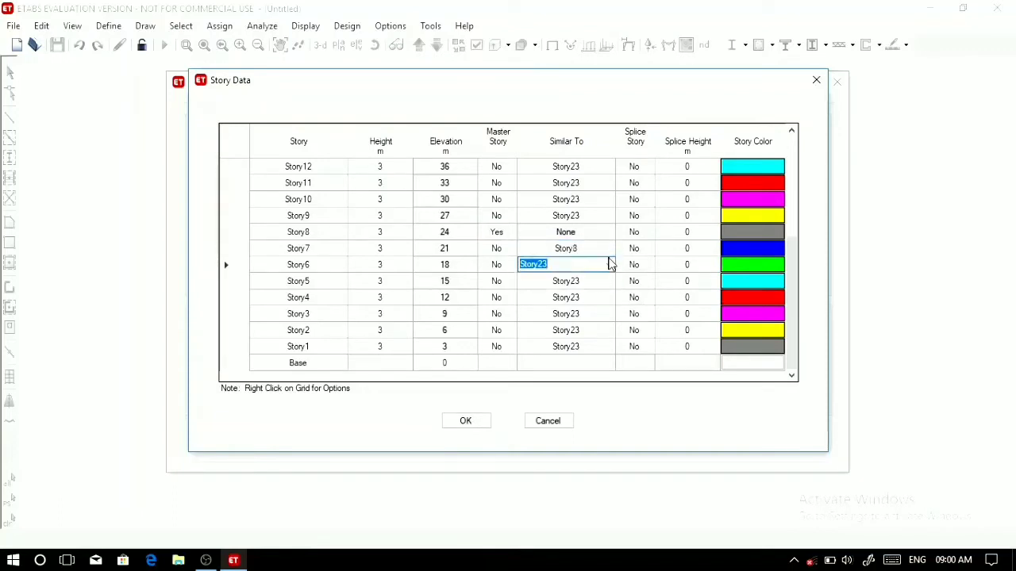
left_click(609, 264)
left_click(544, 297)
left_click(599, 281)
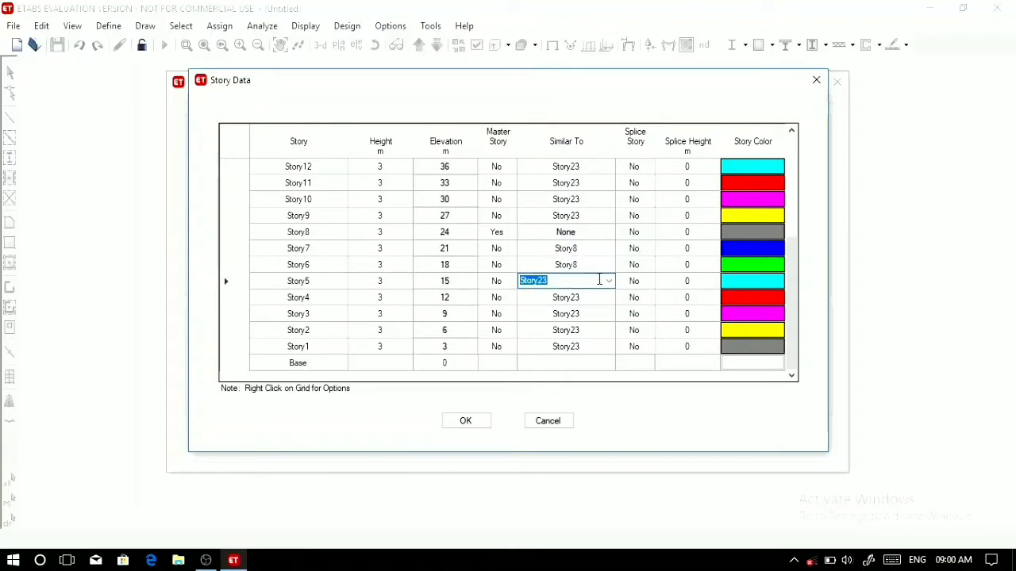
left_click(609, 280)
left_click(561, 312)
Set Story4, Story3, Story2 and Story1 as similar to Story8.
left_click(587, 297)
left_click(608, 296)
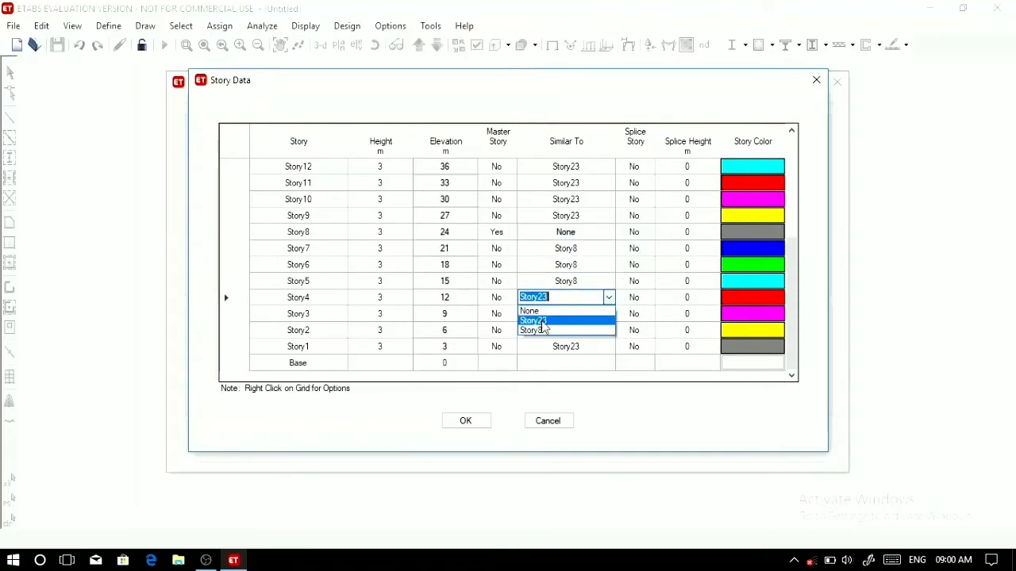
left_click(543, 330)
left_click(562, 314)
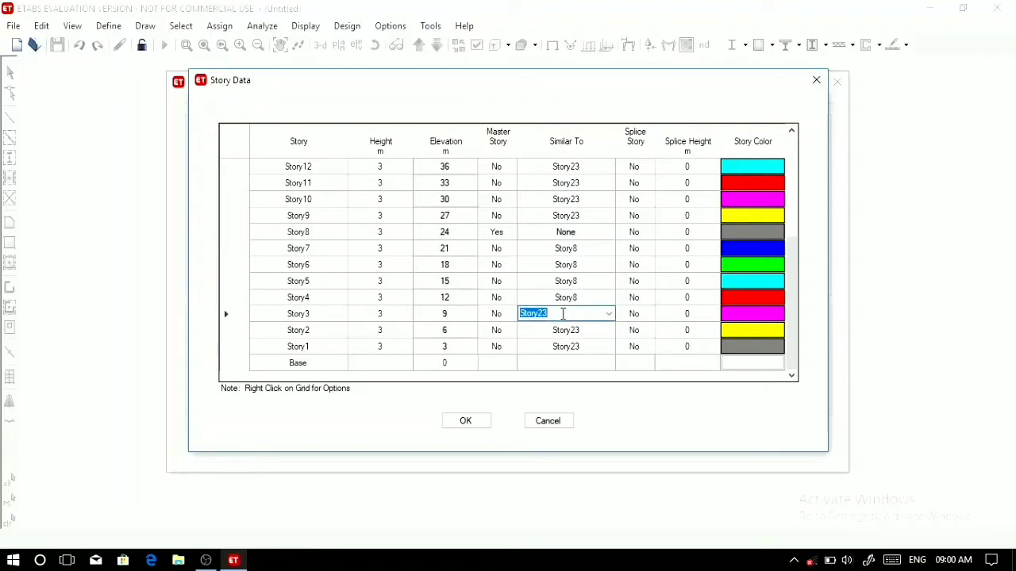
left_click(608, 314)
left_click(561, 347)
left_click(585, 330)
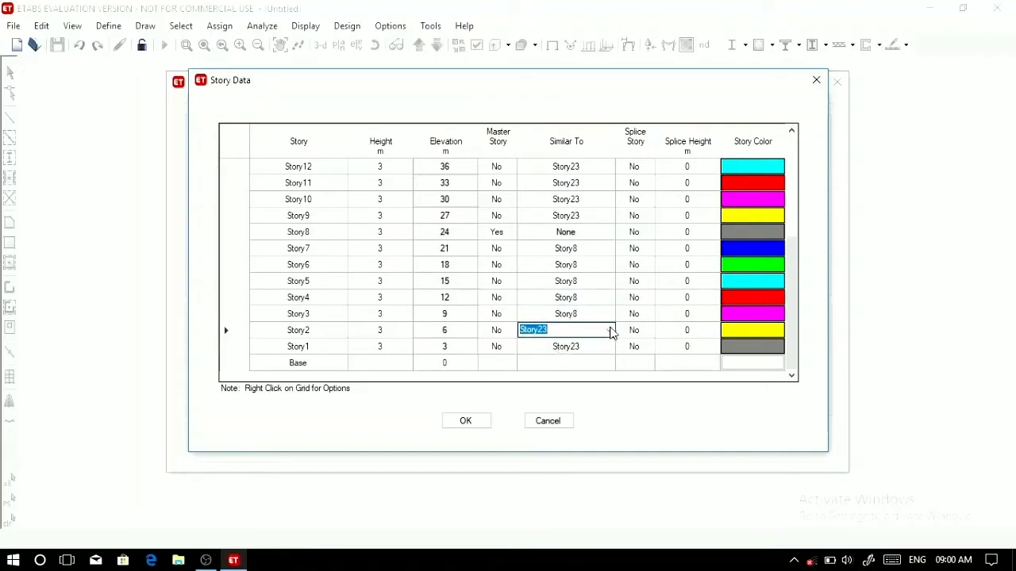
left_click(609, 330)
left_click(535, 364)
left_click(563, 347)
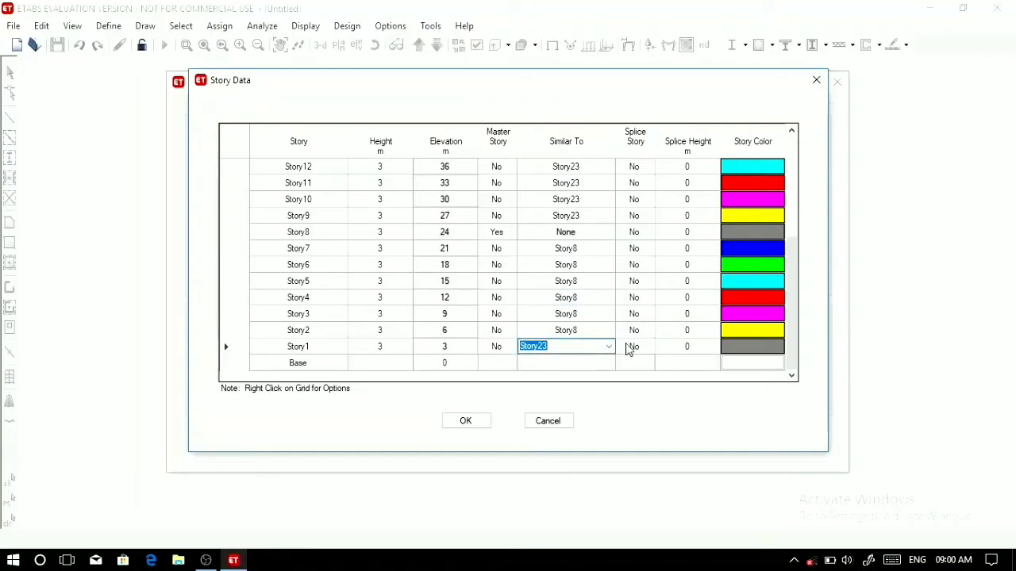
left_click(608, 347)
left_click(576, 378)
Make Story14 a master story in the story data.
scroll(546, 312, "up", 1)
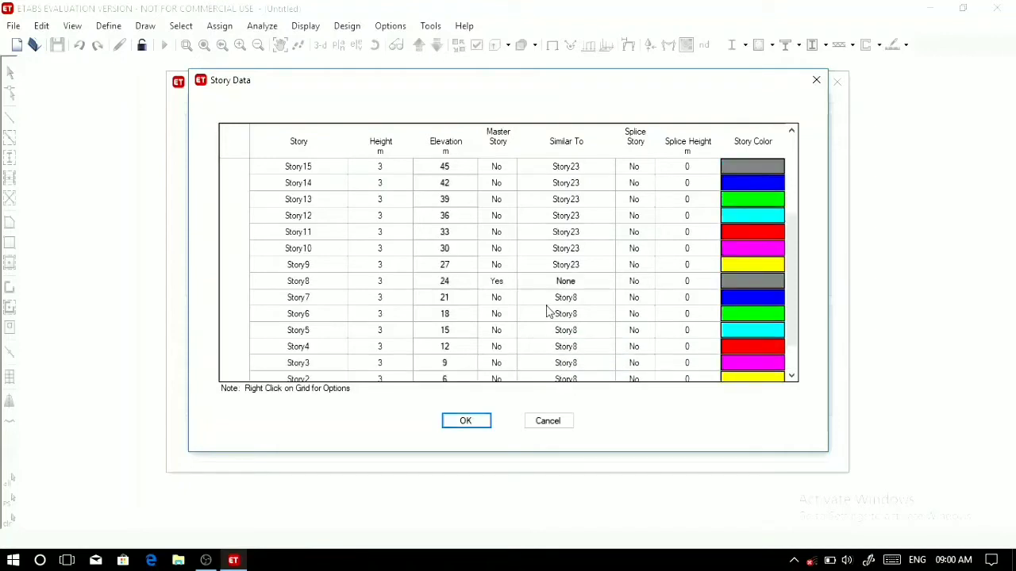
scroll(546, 312, "up", 1)
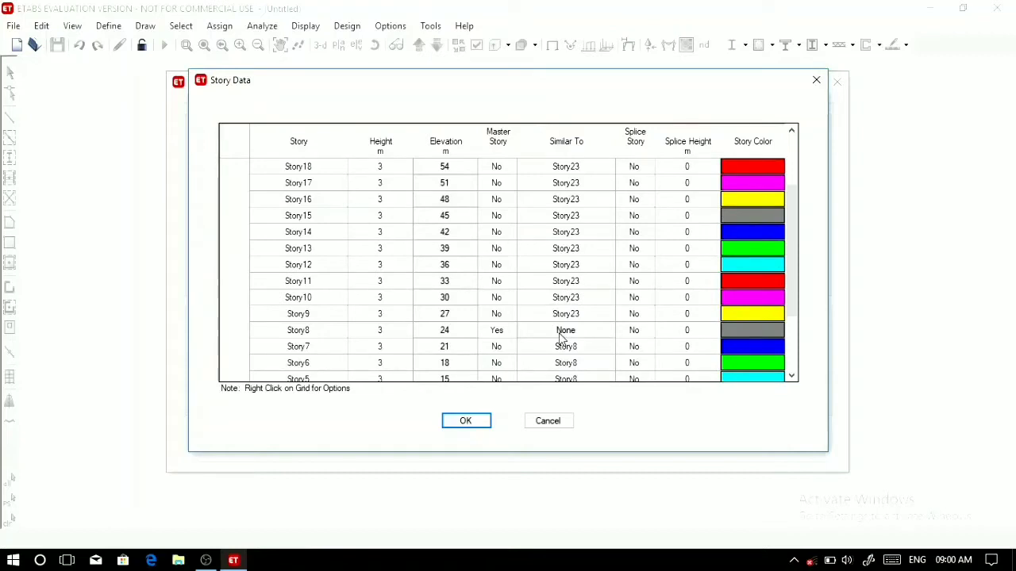
left_click(498, 235)
left_click(511, 233)
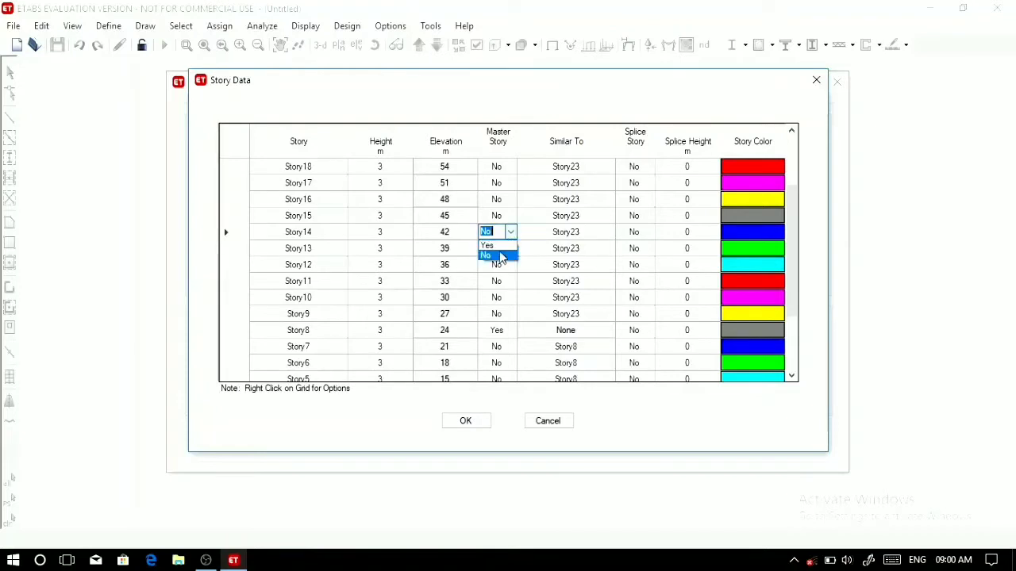
left_click(500, 254)
Set Story13, Story12 and Story11 as similar to Story14.
left_click(566, 250)
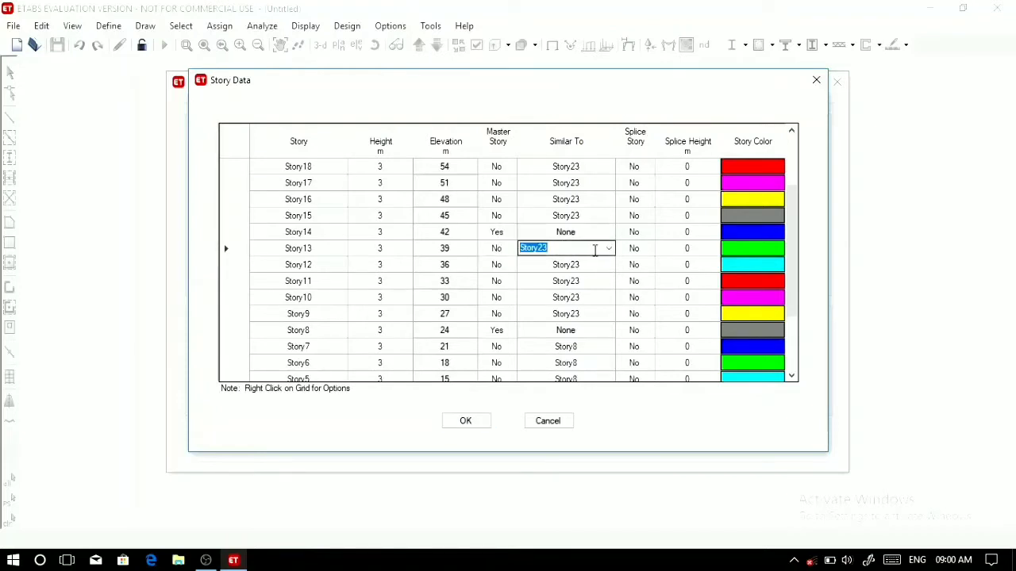
left_click(608, 249)
left_click(576, 283)
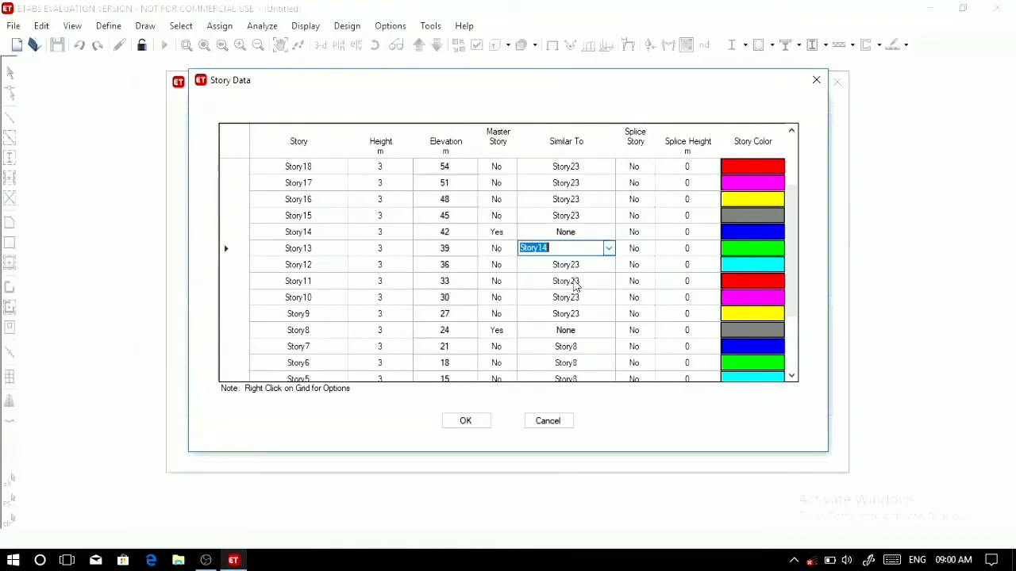
left_click(581, 265)
left_click(608, 265)
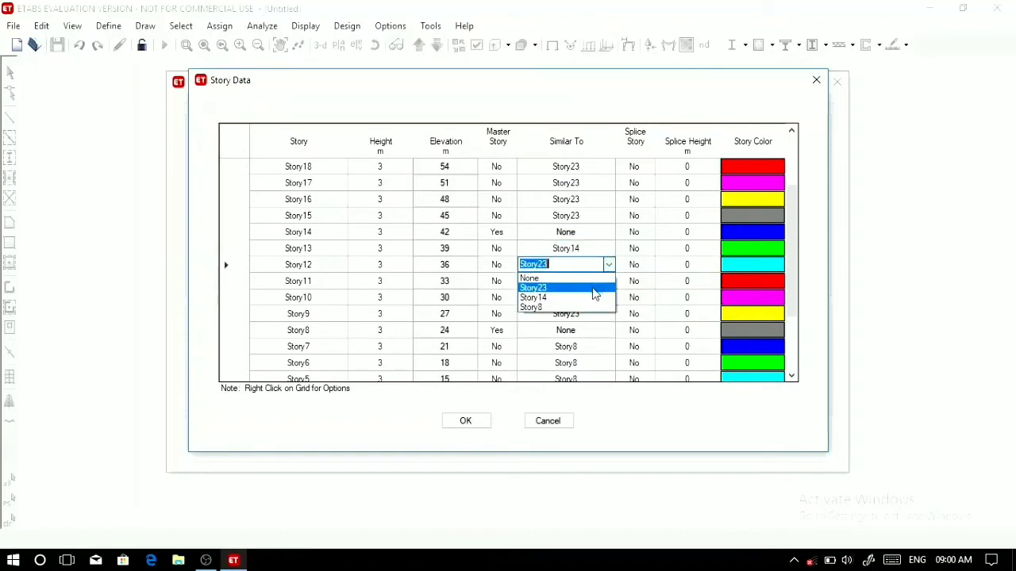
left_click(589, 296)
left_click(602, 281)
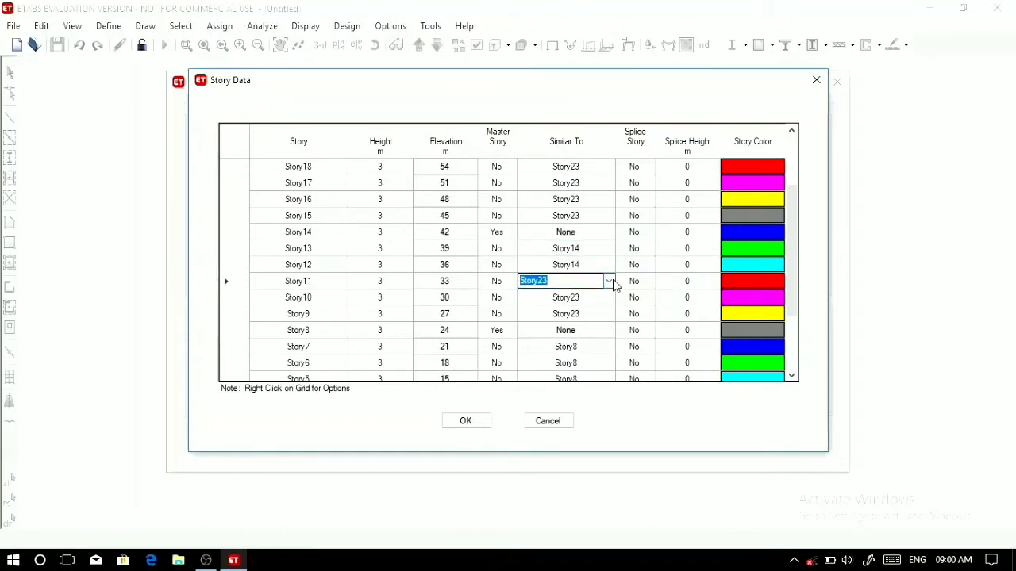
left_click(609, 282)
left_click(585, 313)
Set Story10 and Story9 as similar to Story14.
left_click(607, 298)
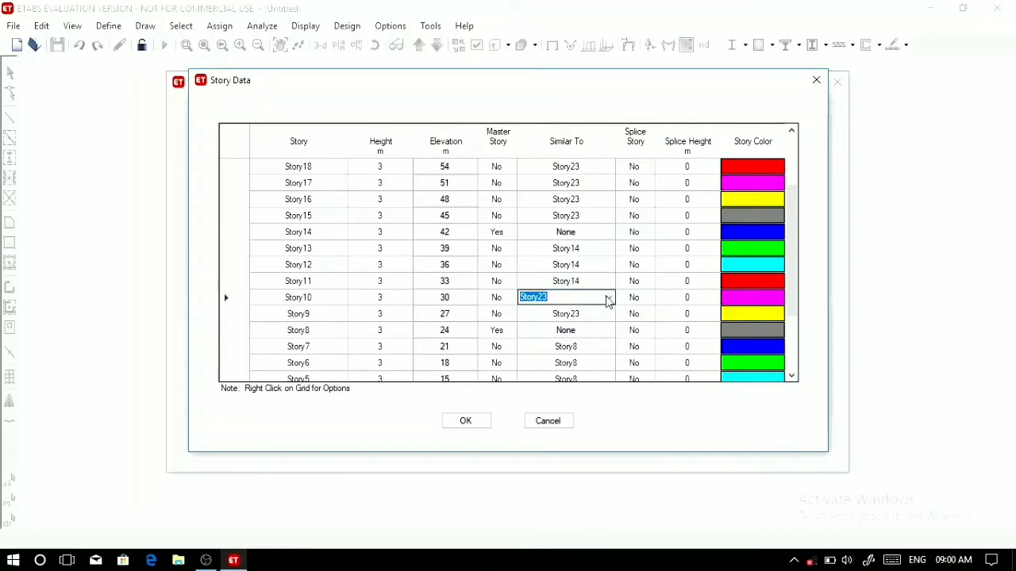
left_click(608, 298)
left_click(585, 331)
left_click(605, 318)
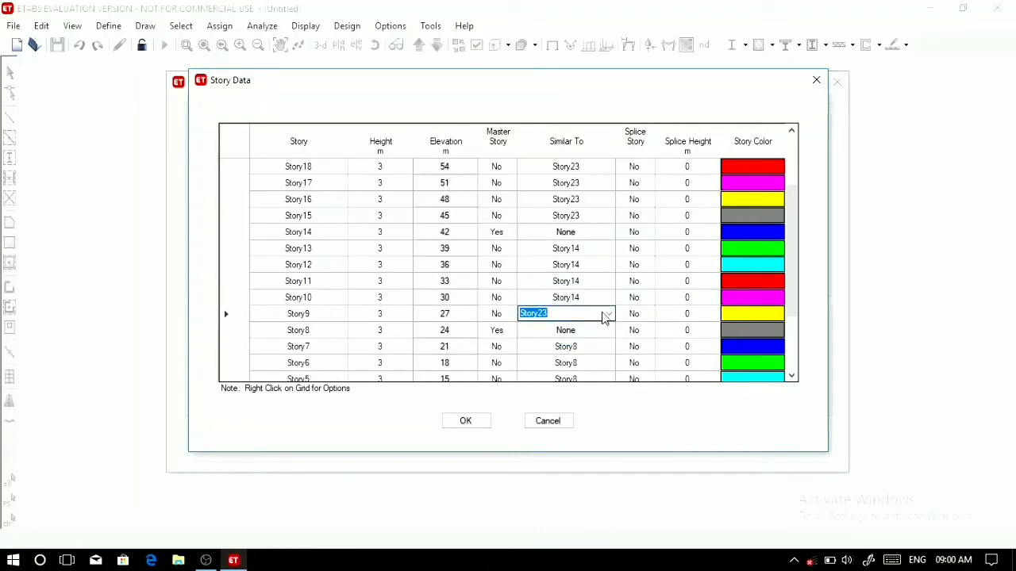
left_click(607, 316)
left_click(582, 347)
left_click(578, 332)
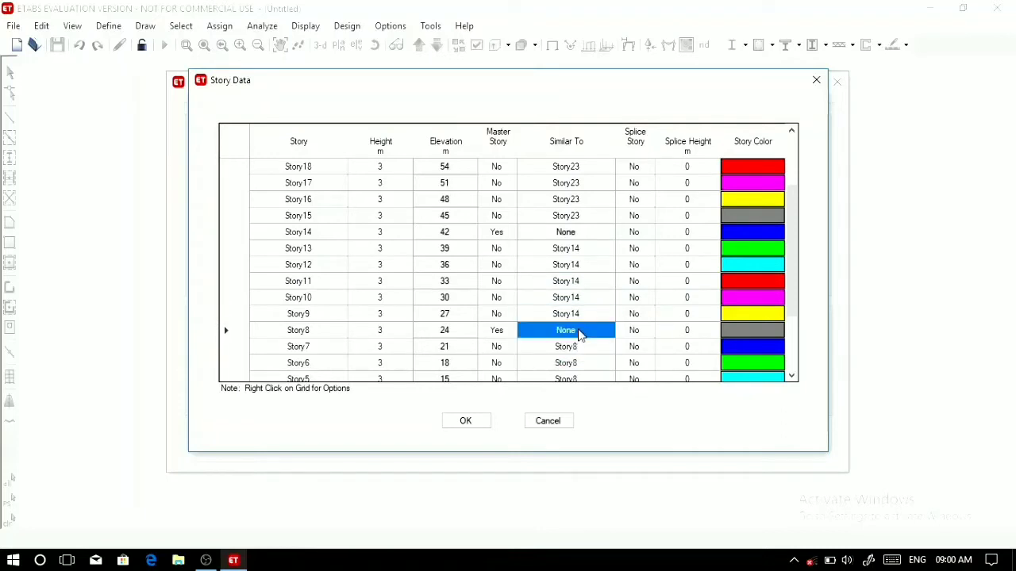
Make Story19 a master story in the story data.
scroll(578, 313, "up", 2)
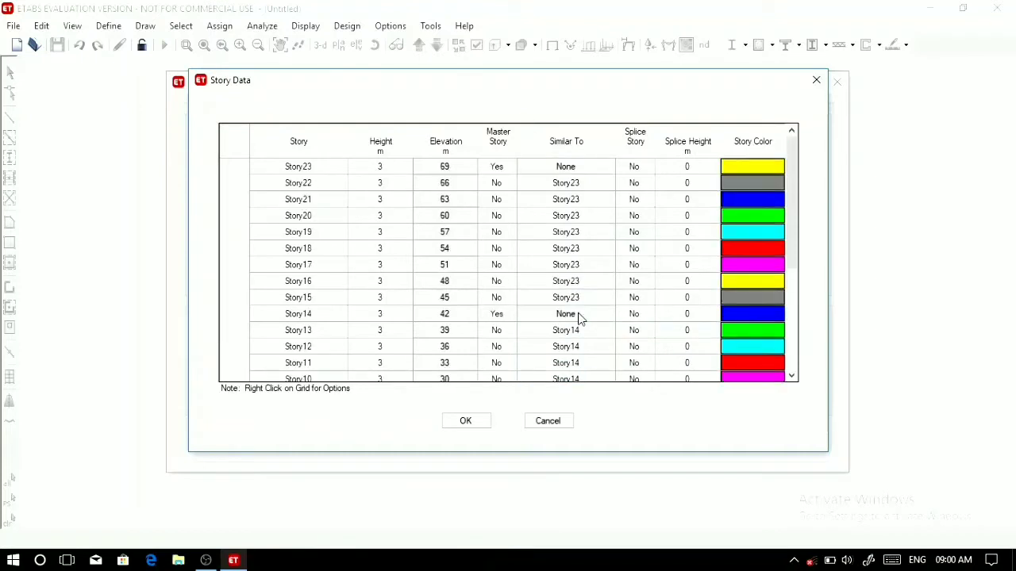
left_click(497, 235)
left_click(510, 232)
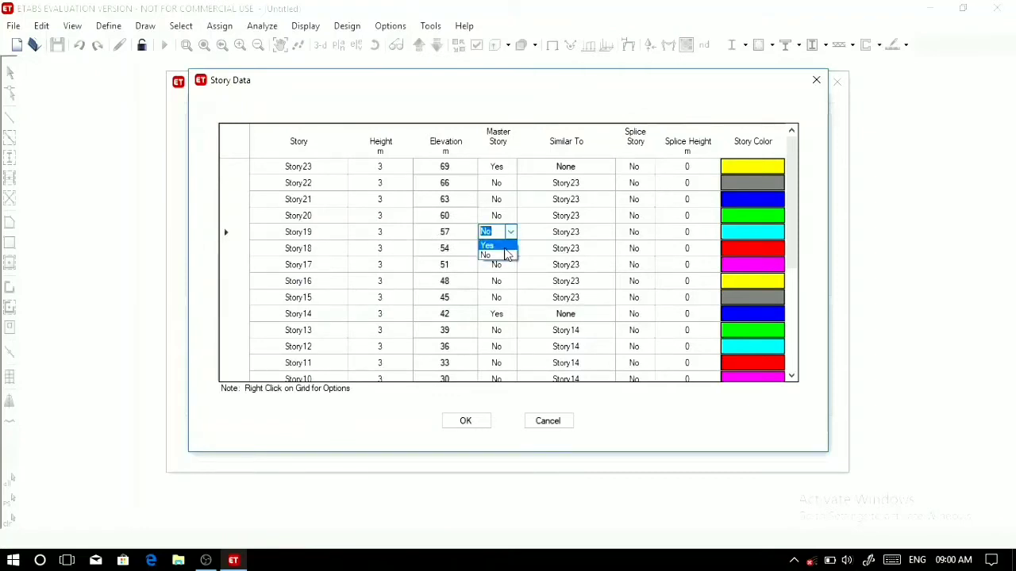
left_click(505, 248)
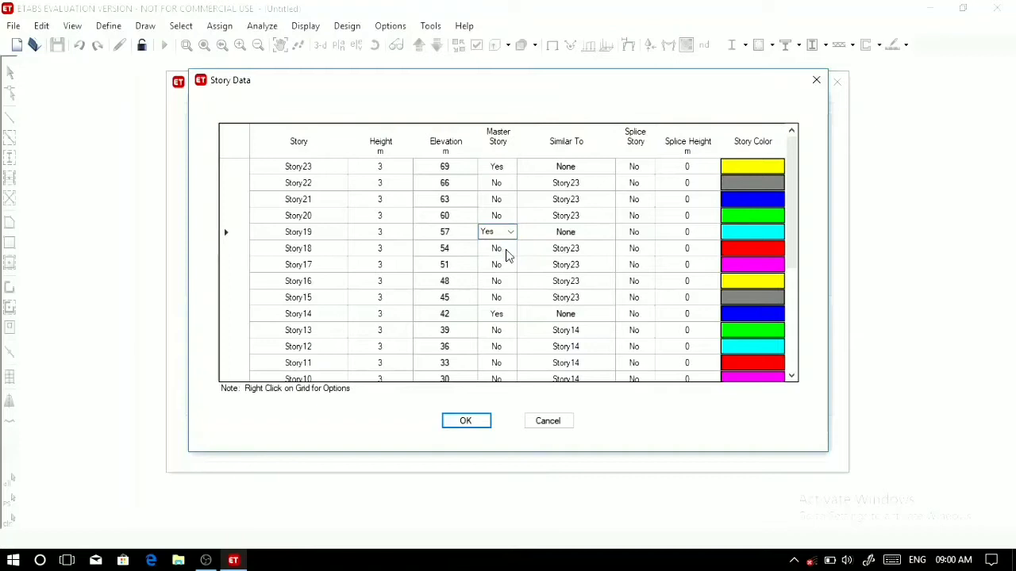
Set Story18 and Story17 as similar to Story19 in the story data.
left_click(561, 248)
left_click(608, 250)
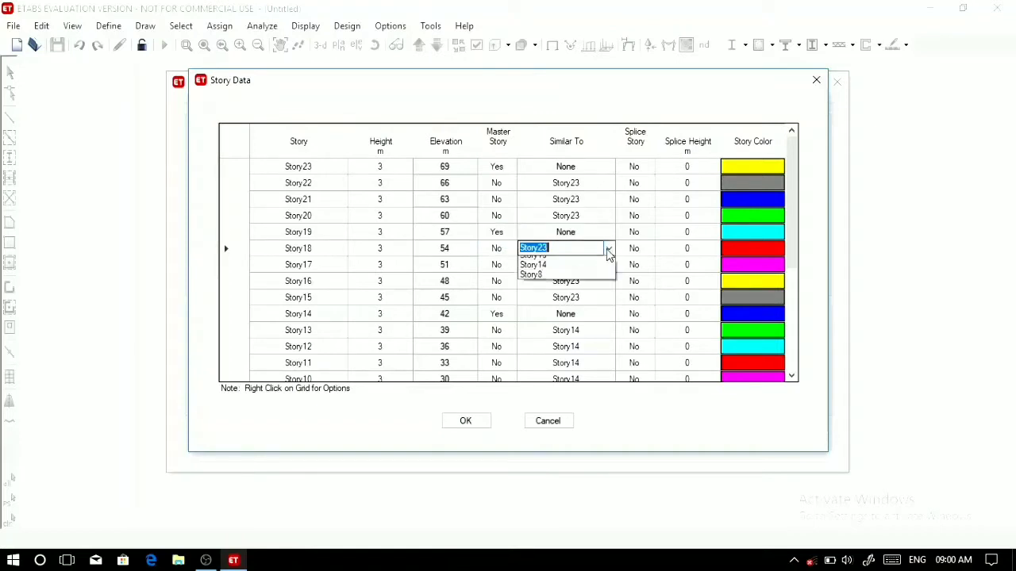
left_click(572, 281)
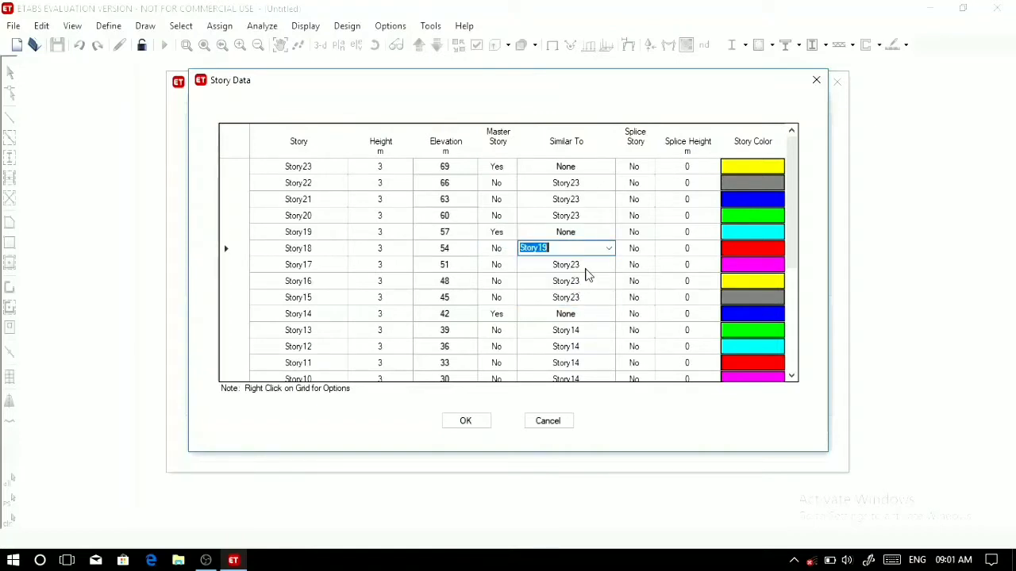
left_click(599, 265)
left_click(607, 264)
left_click(561, 303)
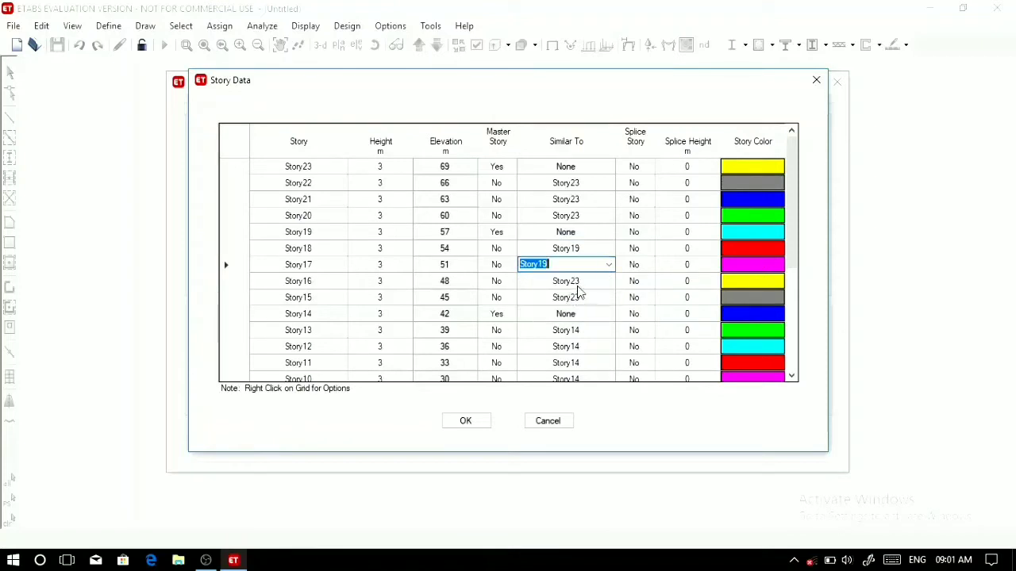
Set Story16 and Story15 as similar to Story19.
left_click(579, 282)
left_click(609, 282)
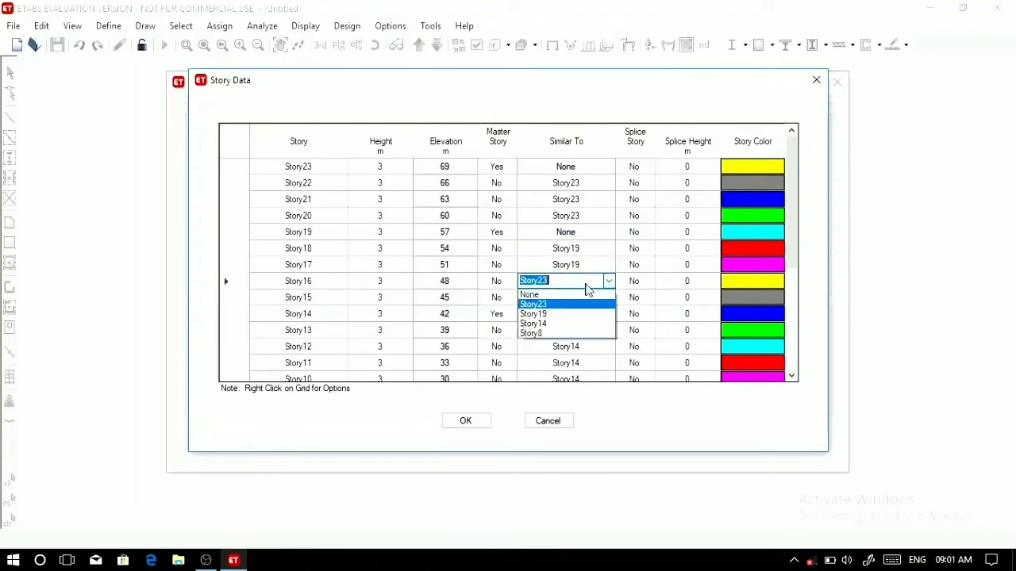
left_click(568, 316)
left_click(577, 301)
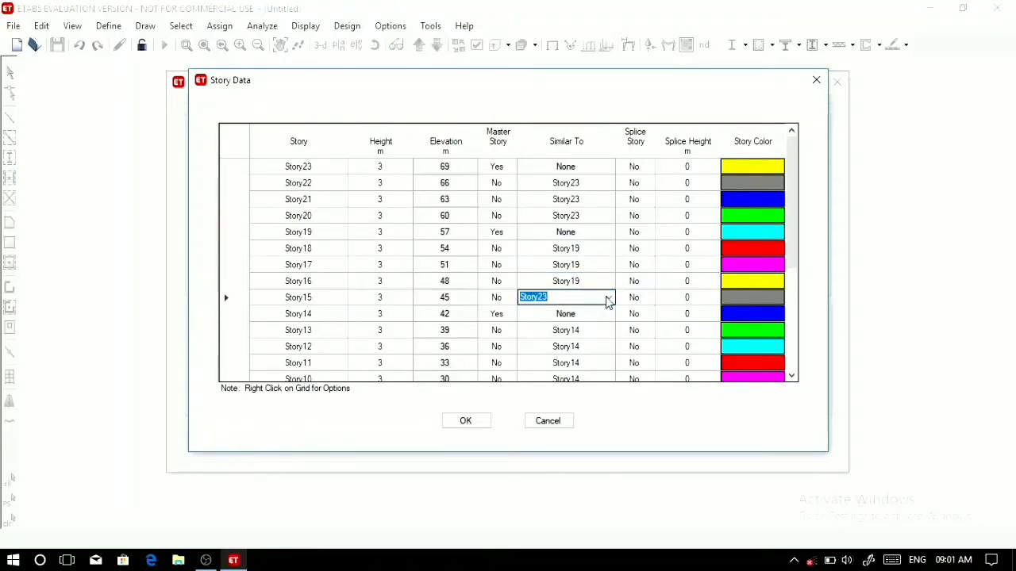
left_click(607, 297)
left_click(571, 328)
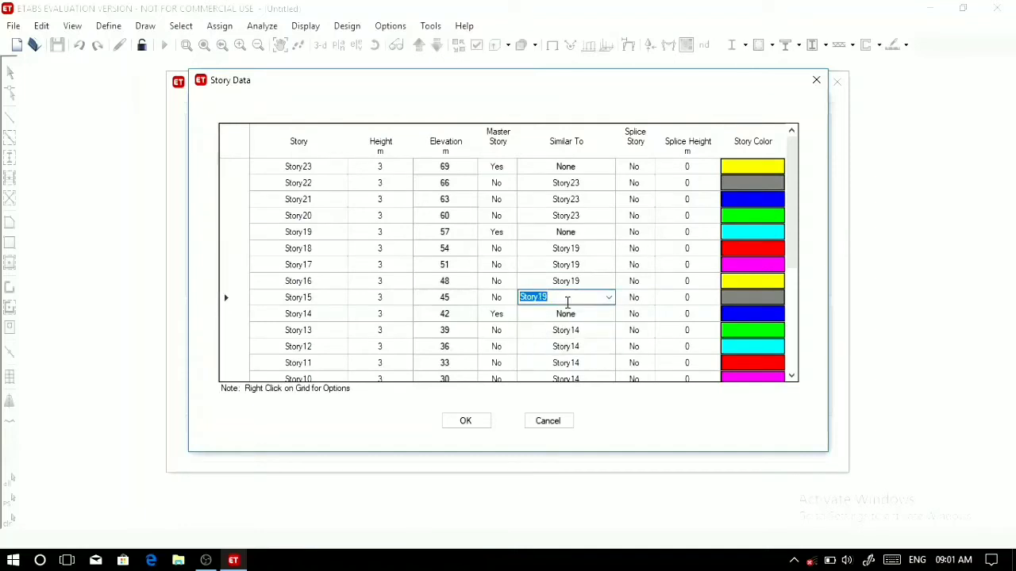
left_click(570, 314)
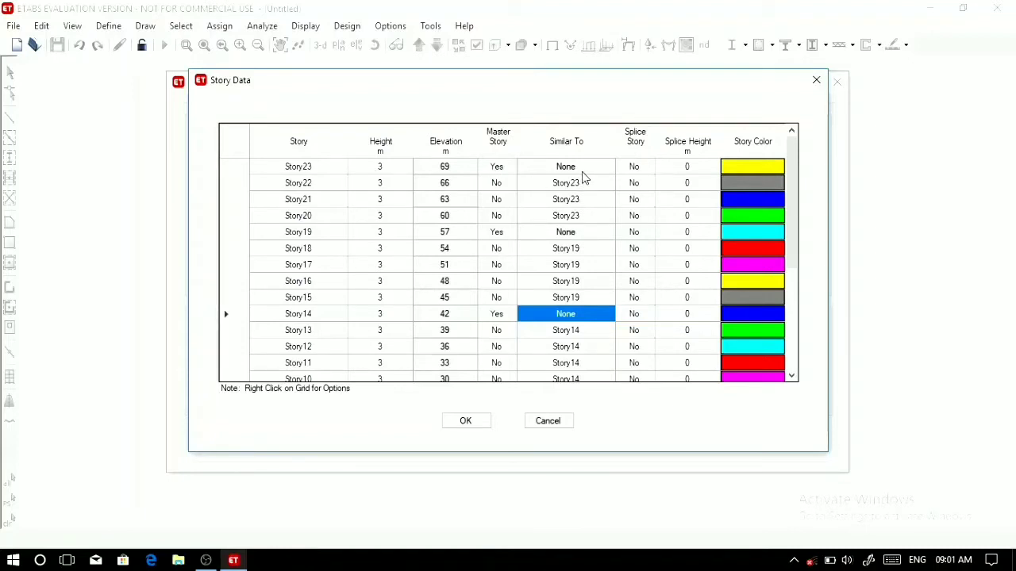
Accept the custom story data and create the new model from the Grid Only template.
left_click(462, 420)
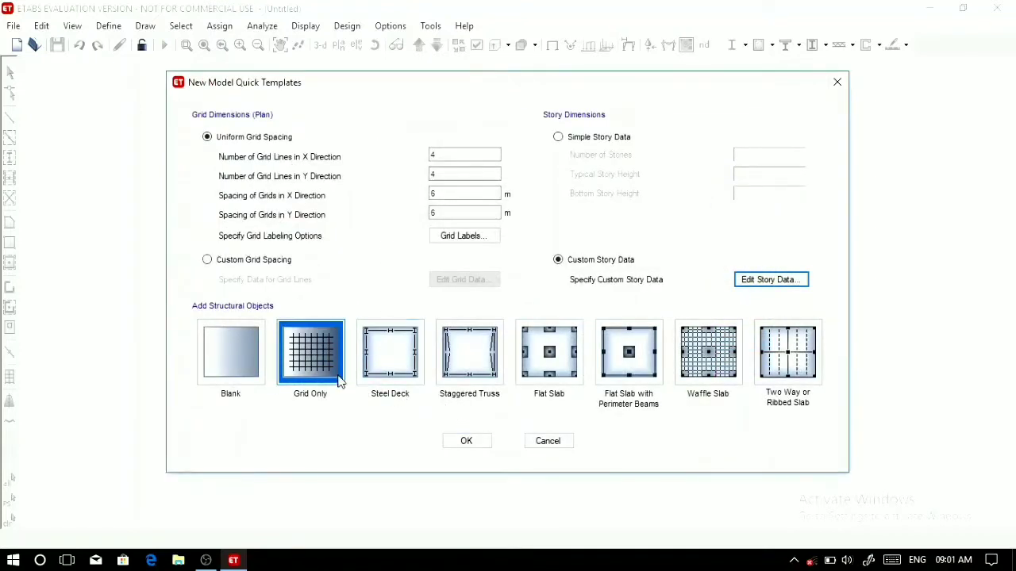
left_click(457, 440)
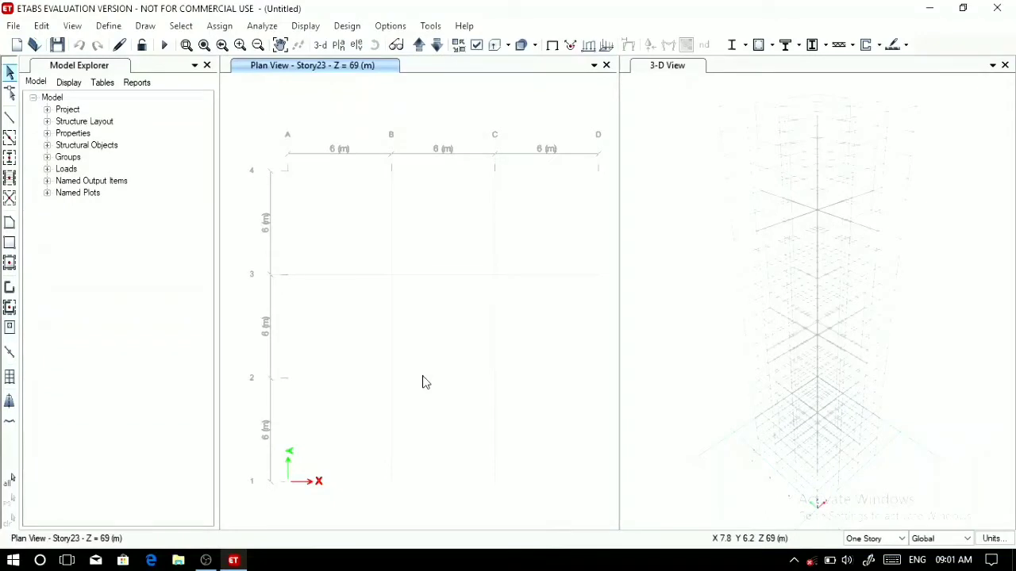
Define a new concrete material for region India with grade M40, keeping its default property data.
left_click(114, 26)
left_click(126, 45)
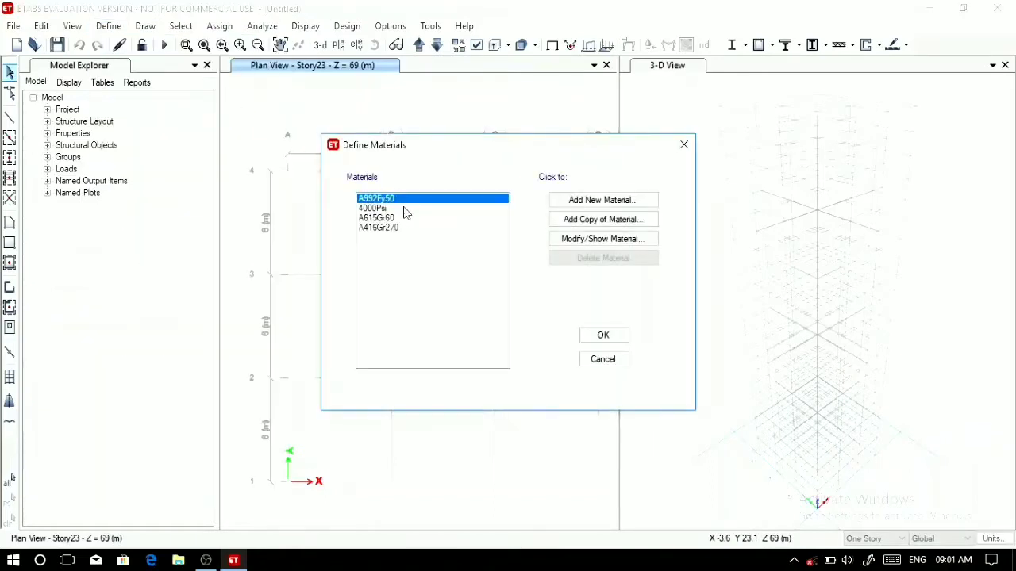
left_click(591, 200)
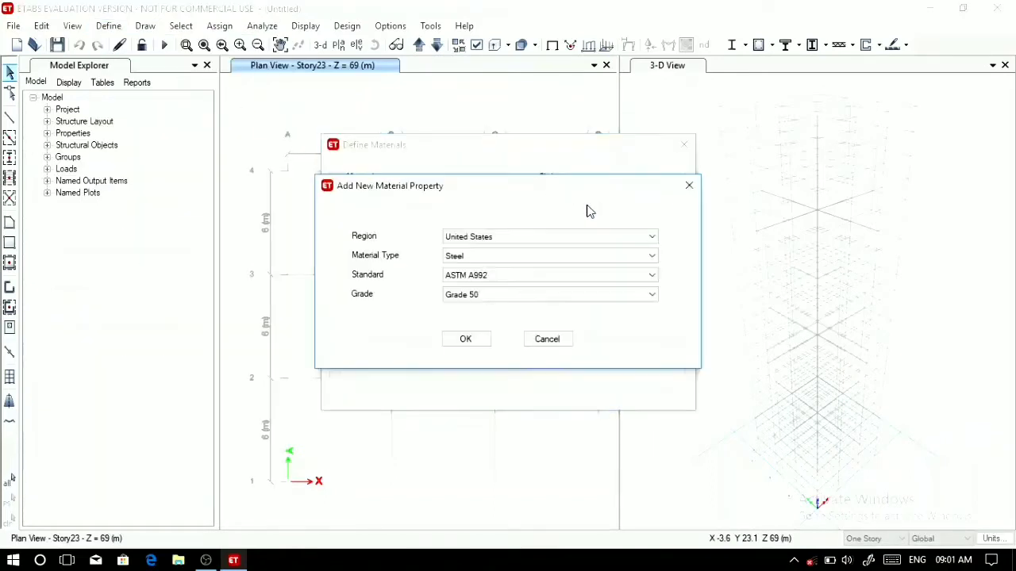
left_click(567, 240)
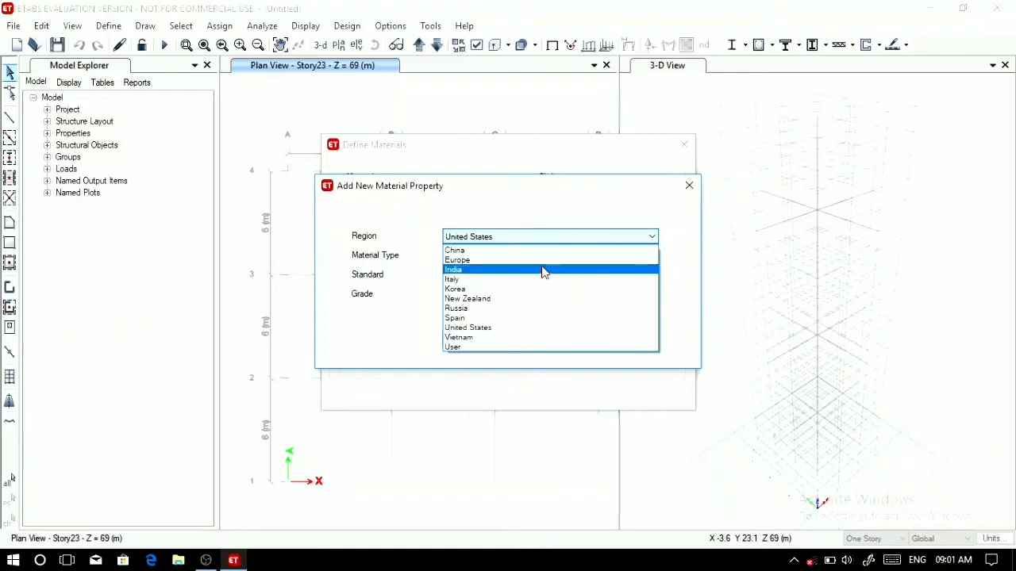
left_click(544, 270)
left_click(540, 262)
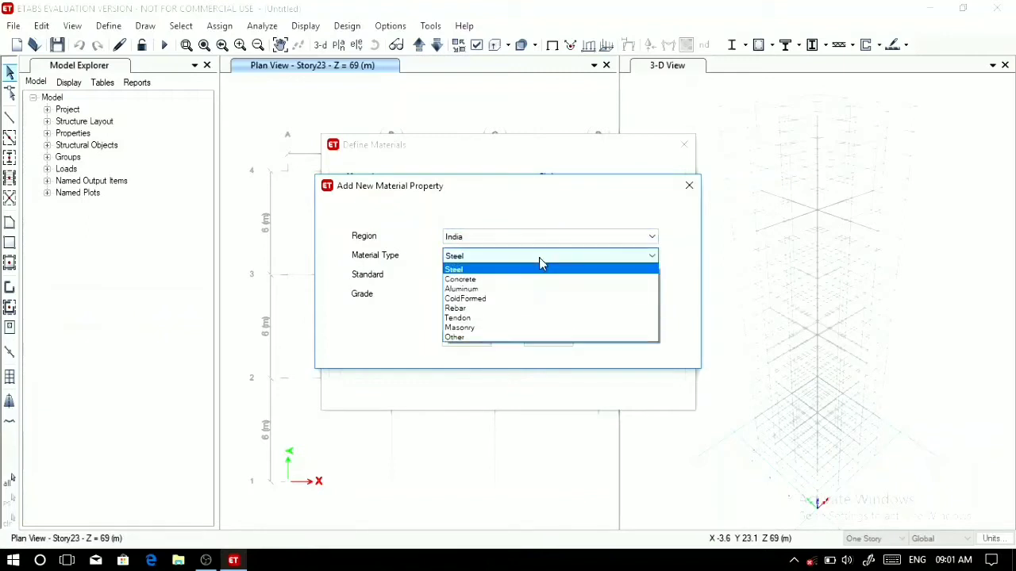
left_click(527, 280)
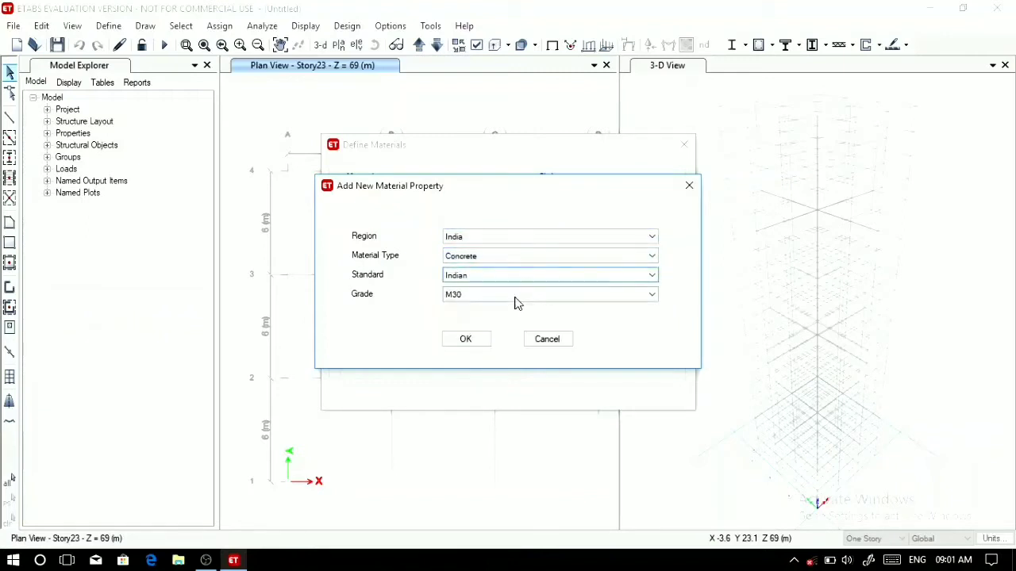
left_click(515, 300)
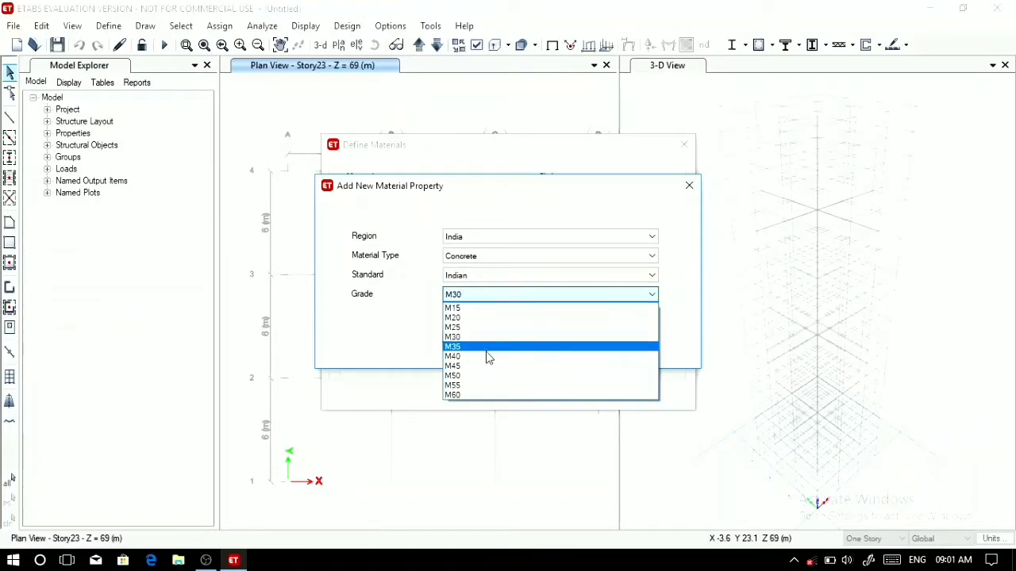
left_click(486, 357)
left_click(475, 341)
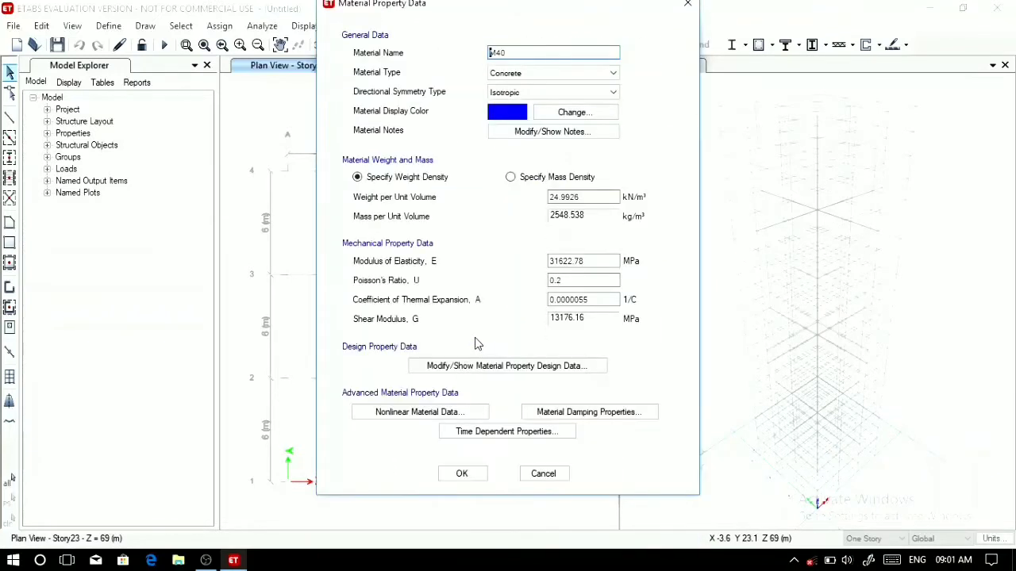
left_click(463, 475)
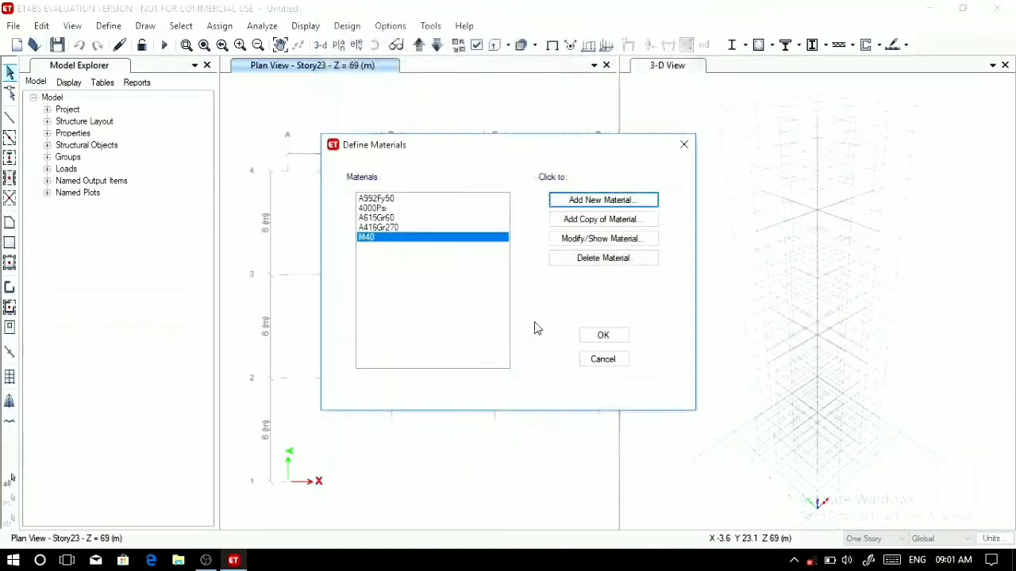
Add an Indian rebar material of HYSD Grade 500 with its default property data.
left_click(603, 200)
left_click(569, 254)
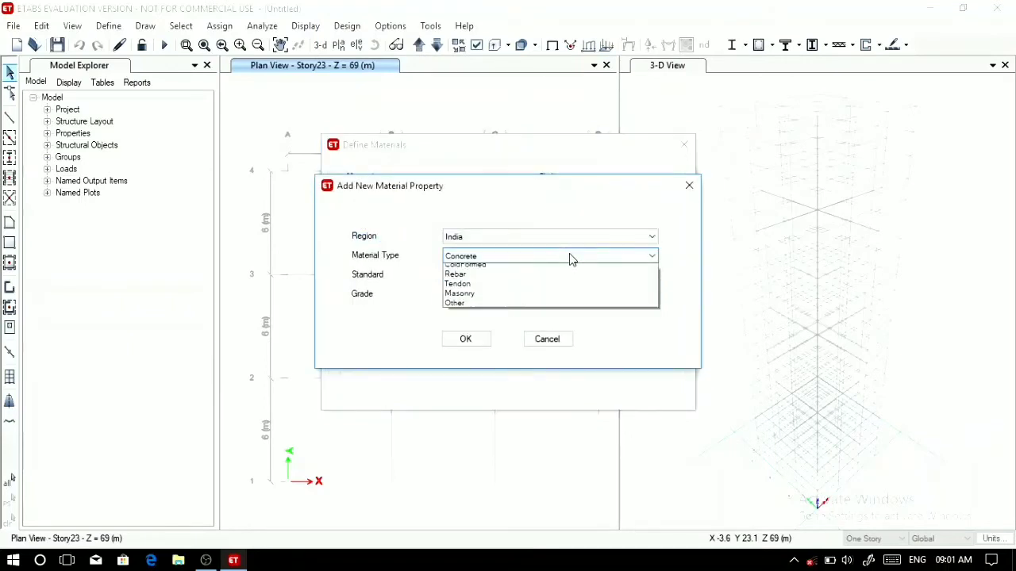
left_click(523, 308)
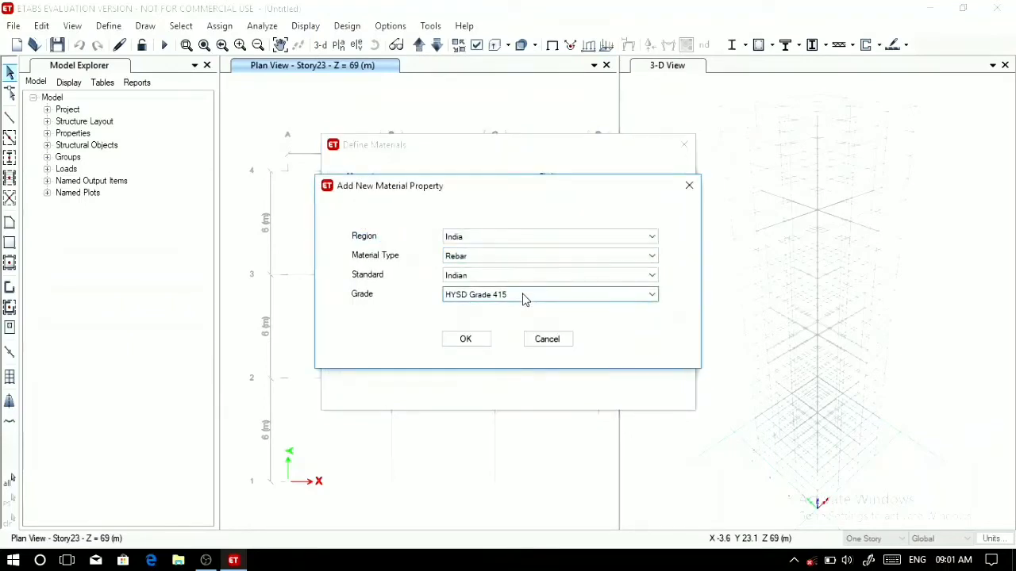
left_click(523, 299)
left_click(514, 327)
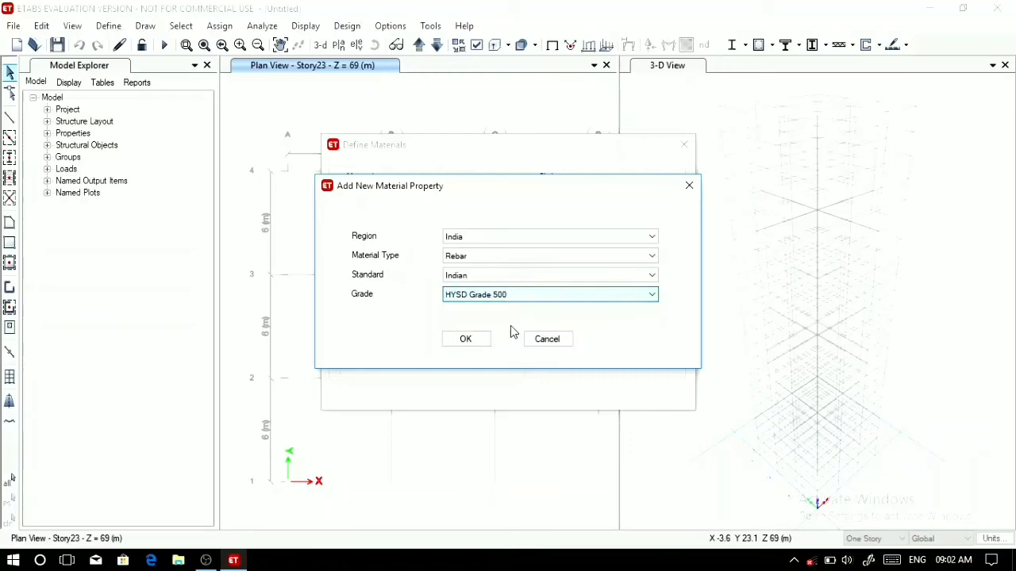
left_click(467, 340)
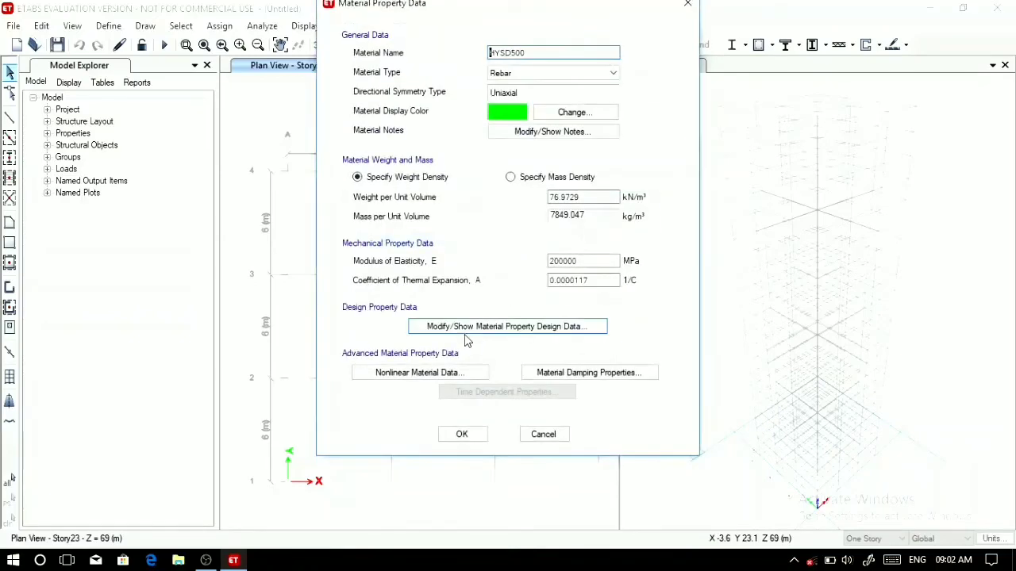
left_click(462, 434)
Add an Indian rebar material of Mild Grade 250 and accept the material definitions.
left_click(603, 200)
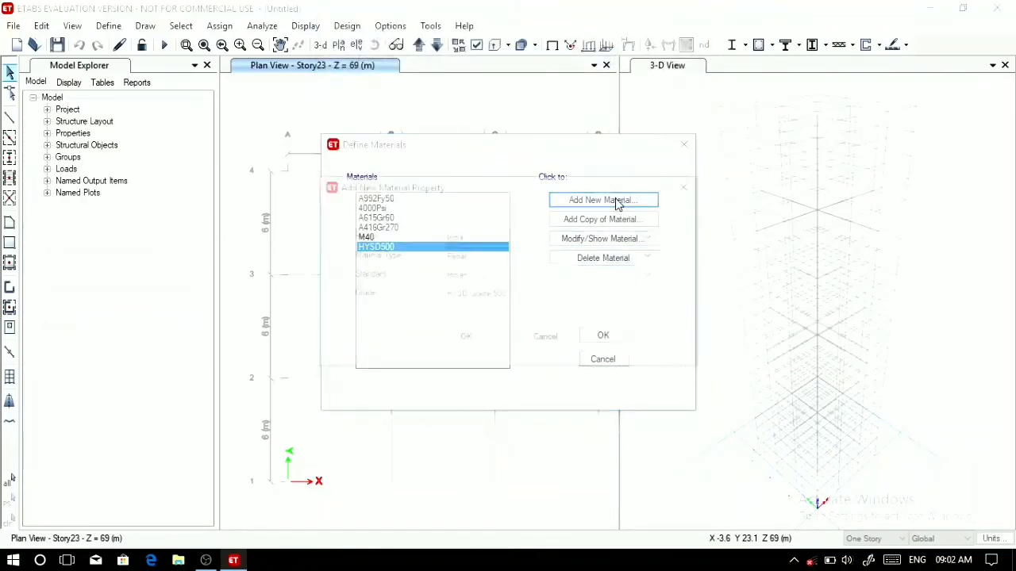
left_click(575, 298)
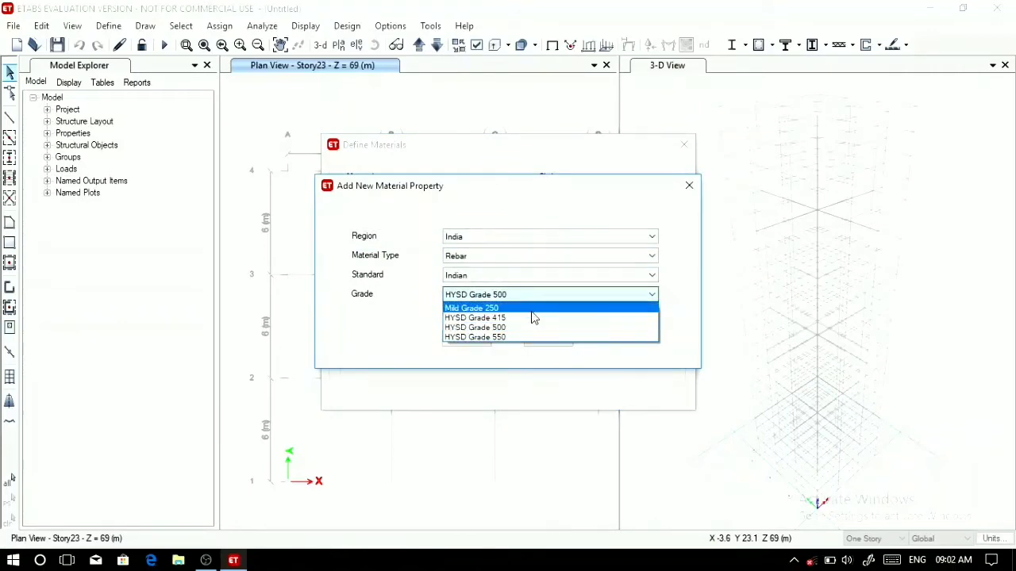
left_click(508, 308)
left_click(486, 341)
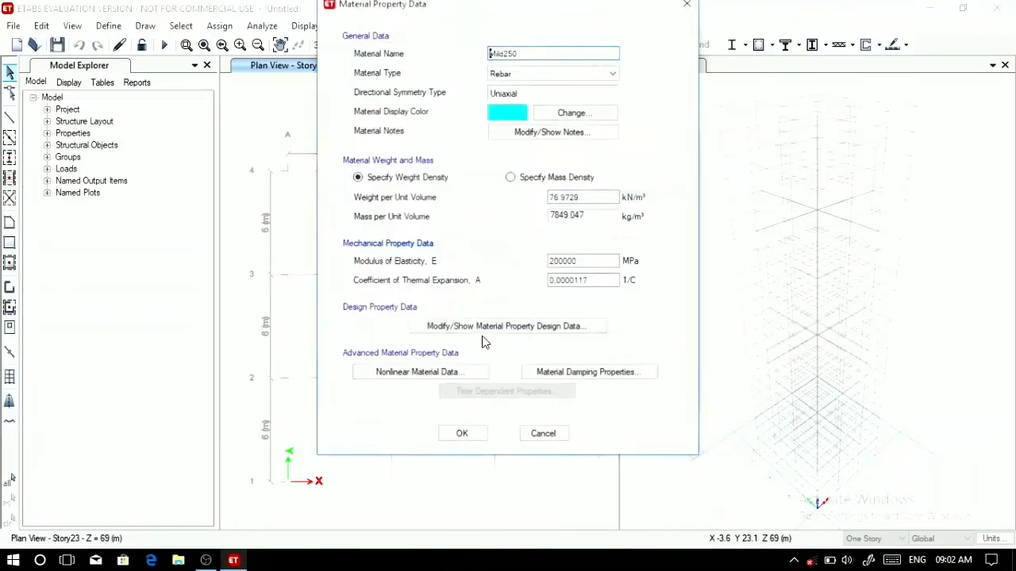
left_click(481, 436)
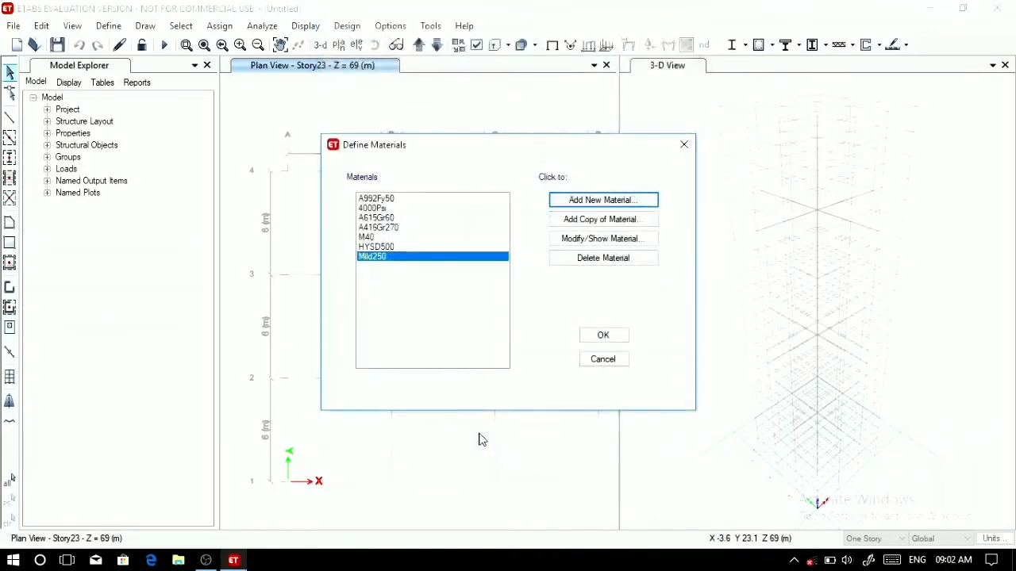
left_click(604, 336)
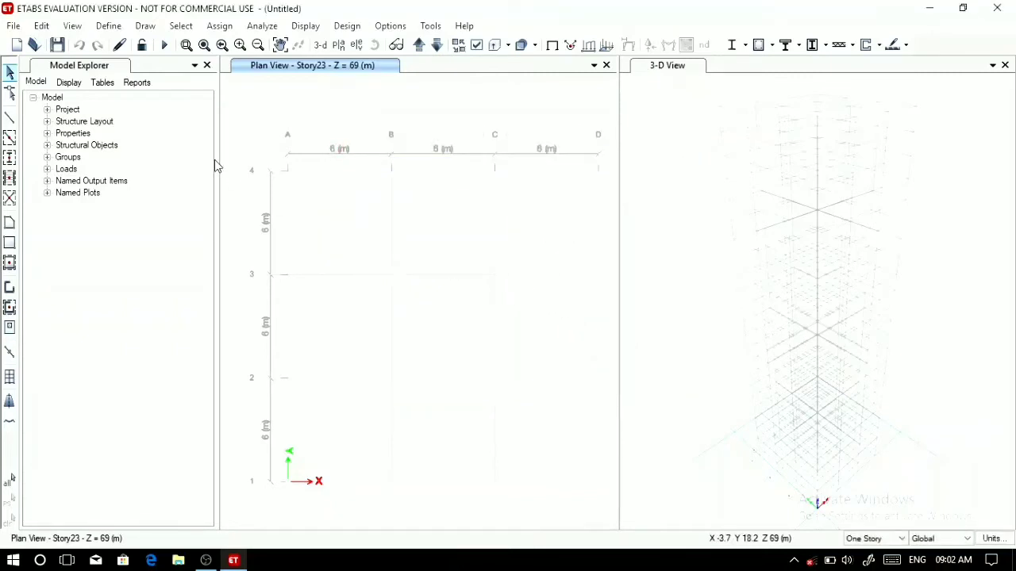
Open the frame section property definitions.
left_click(109, 25)
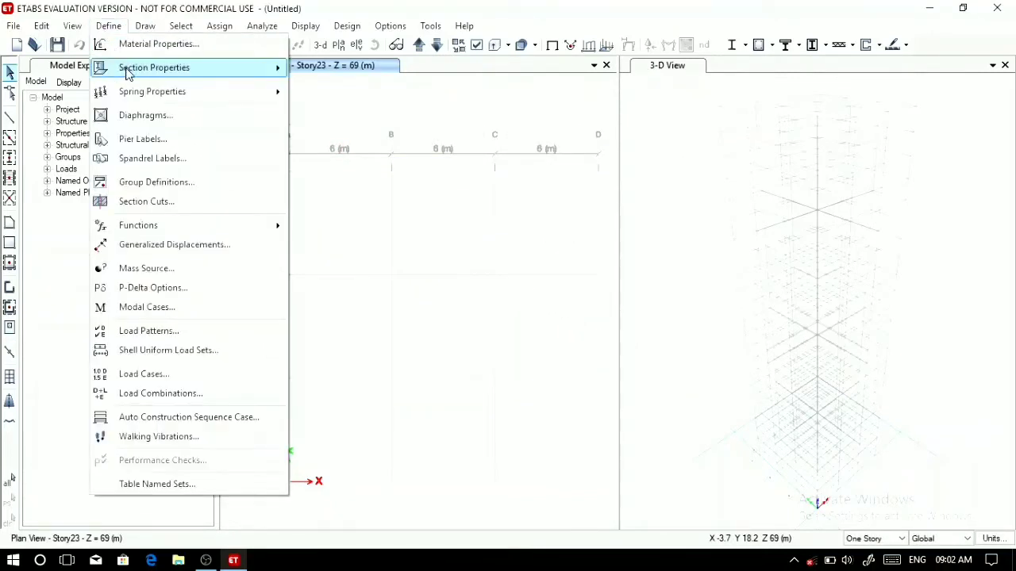
mouse_move(274, 75)
left_click(337, 71)
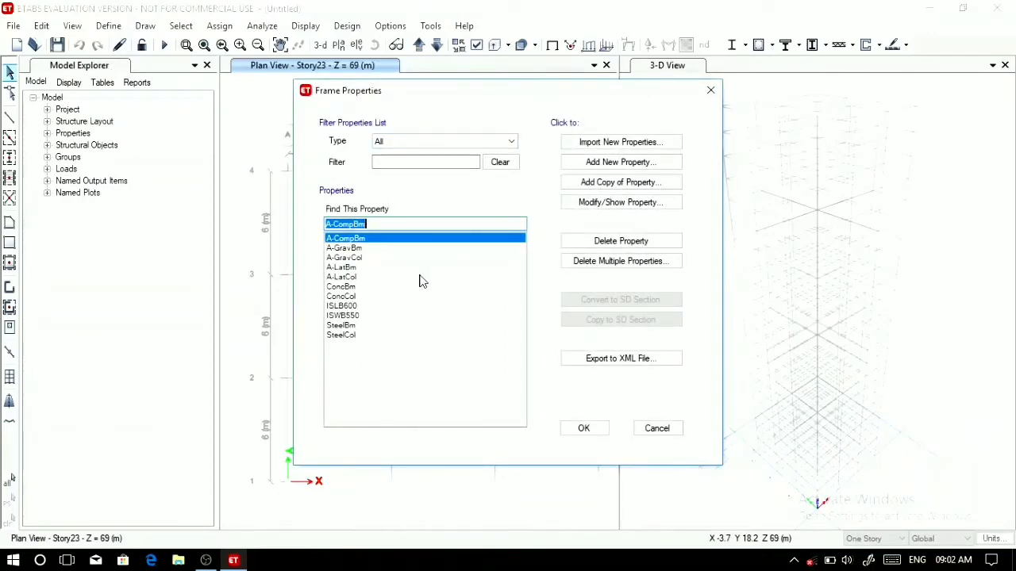
type("C")
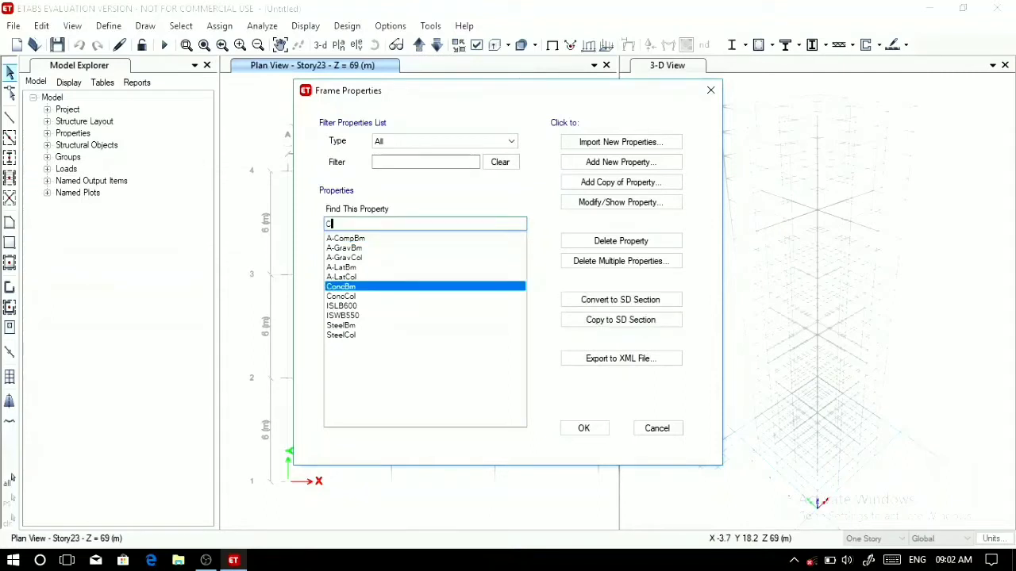
type(" S")
type("00")
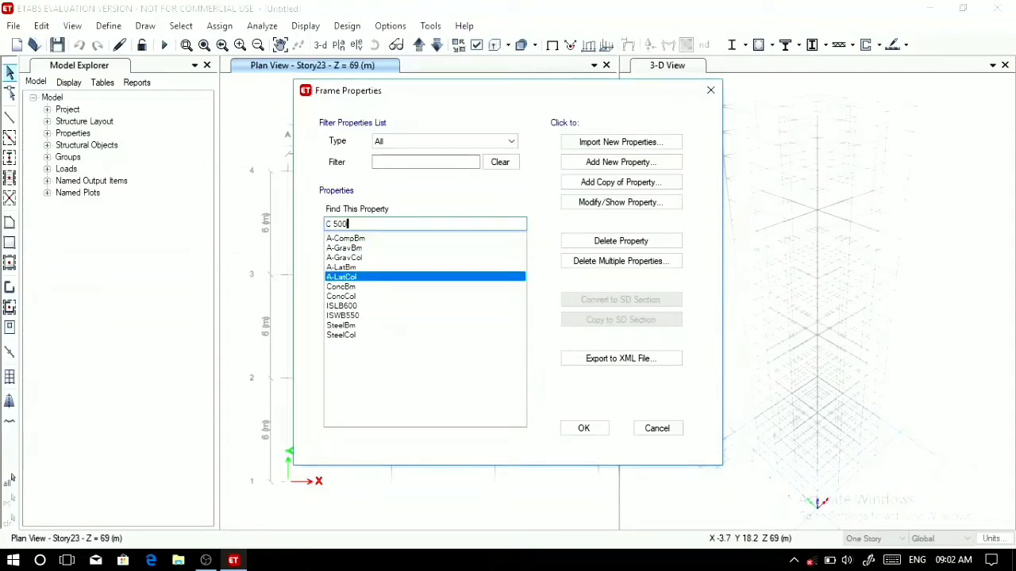
type("*5")
key("BackSpace")
key("BackSpace")
key("BackSpace")
key("BackSpace")
key("BackSpace")
key("BackSpace")
key("BackSpace")
key("BackSpace")
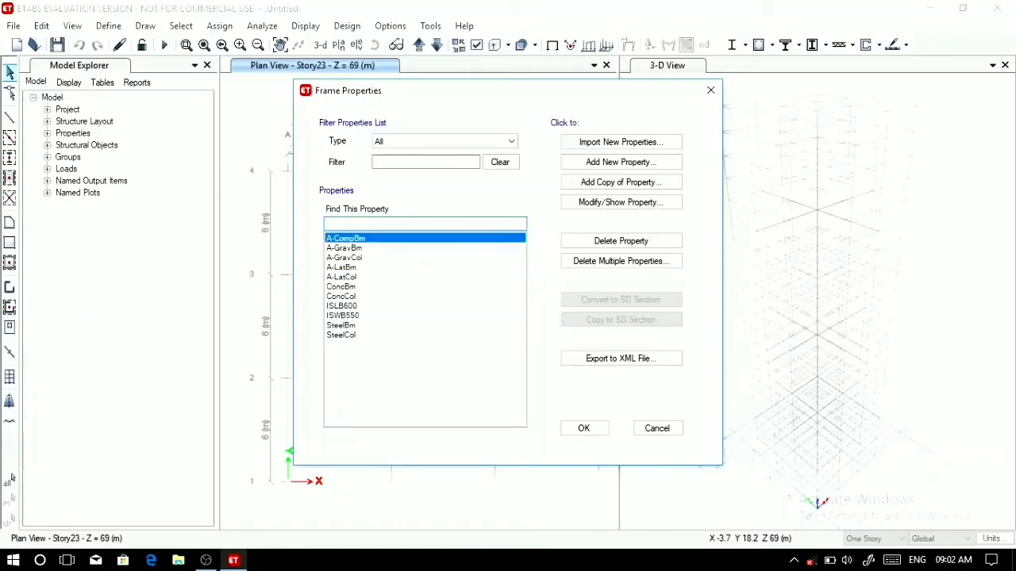
Add a concrete rectangular frame section named C500*500 with depth and width of 500 mm.
left_click(621, 162)
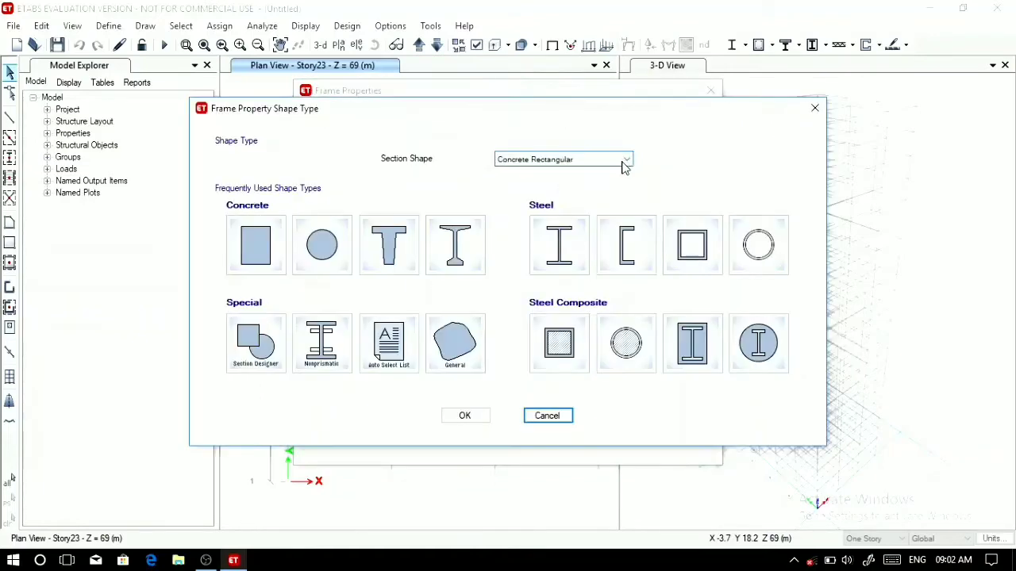
left_click(255, 245)
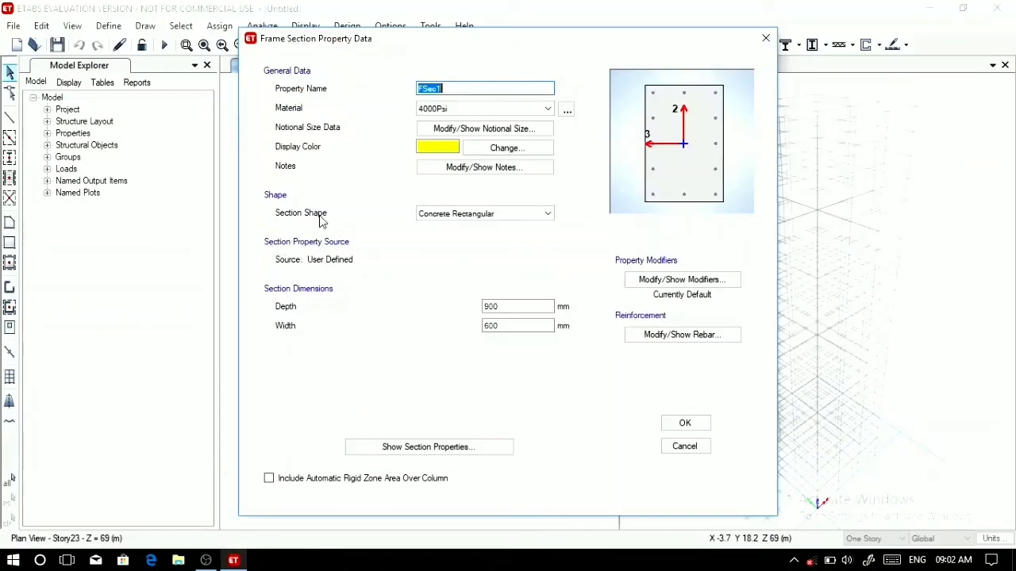
type("C500*500")
double_click(524, 306)
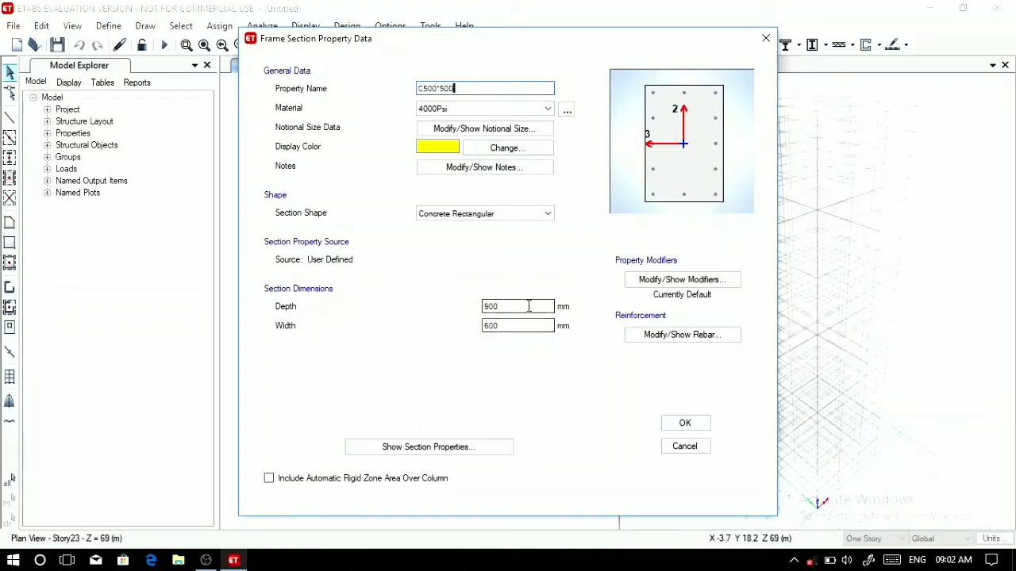
type("500")
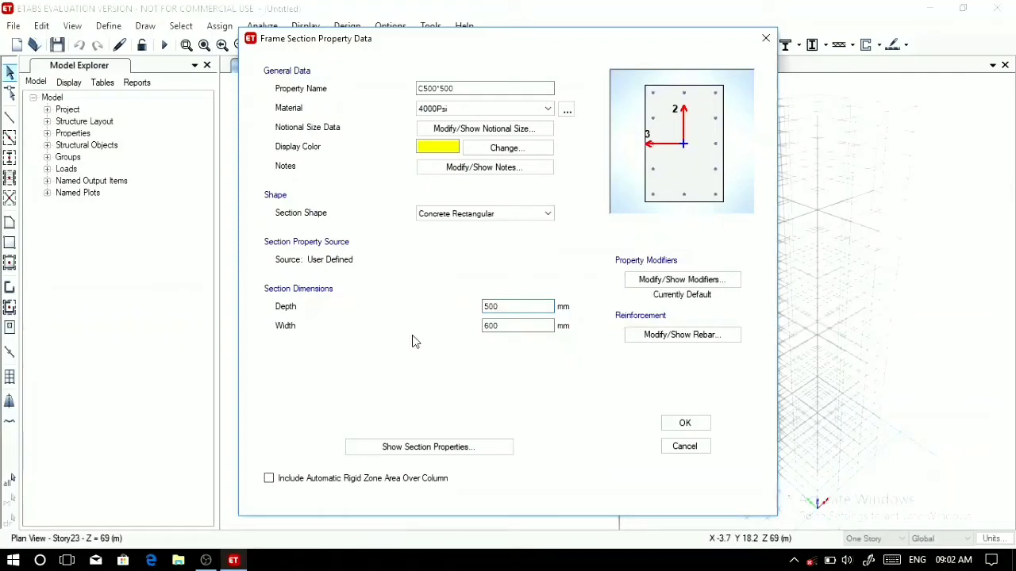
key("Tab")
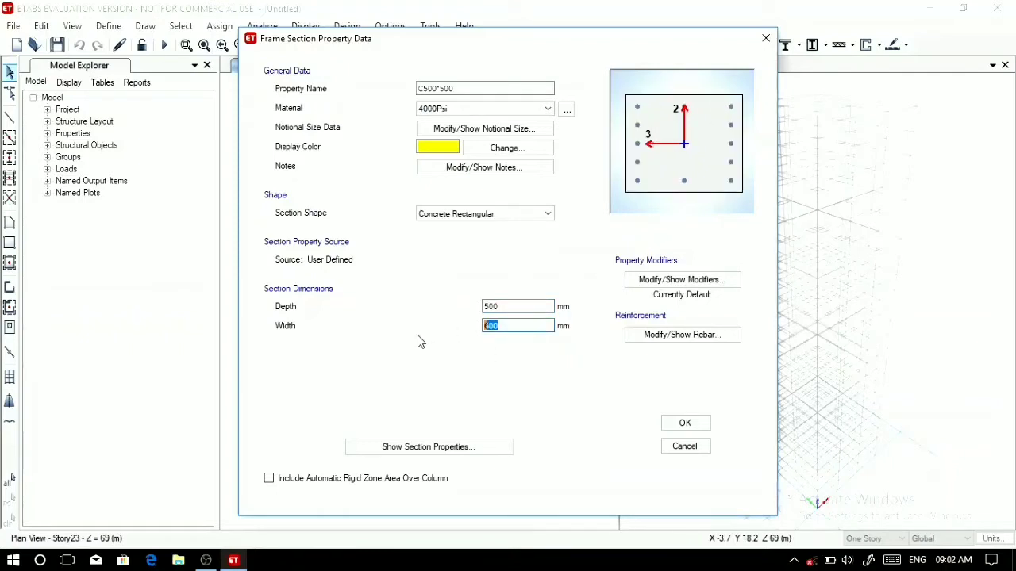
type("500")
Assign HYSD500 longitudinal bars and Mild250 ties to the C500*500 column reinforcement and accept the section.
left_click(692, 338)
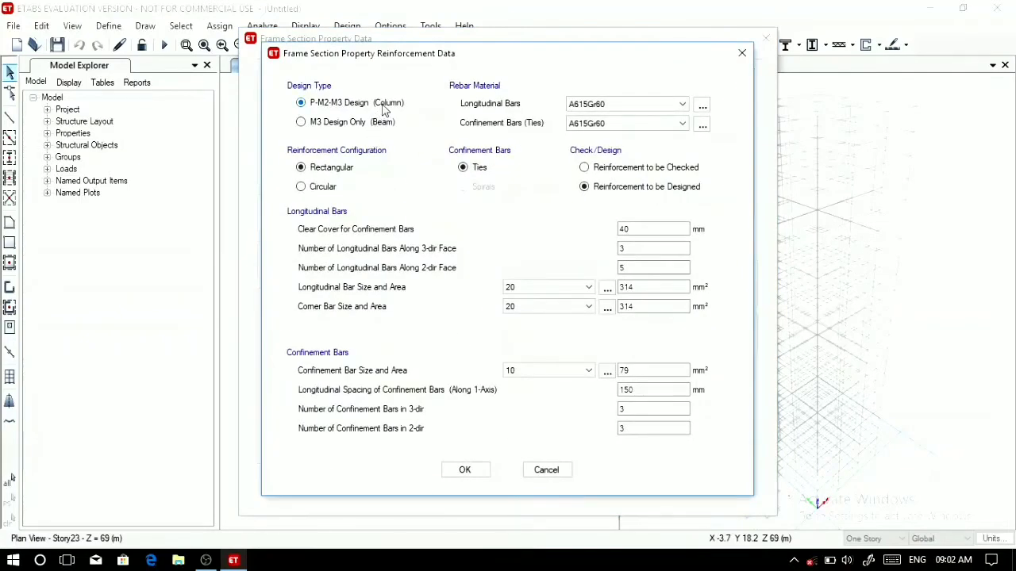
left_click(670, 104)
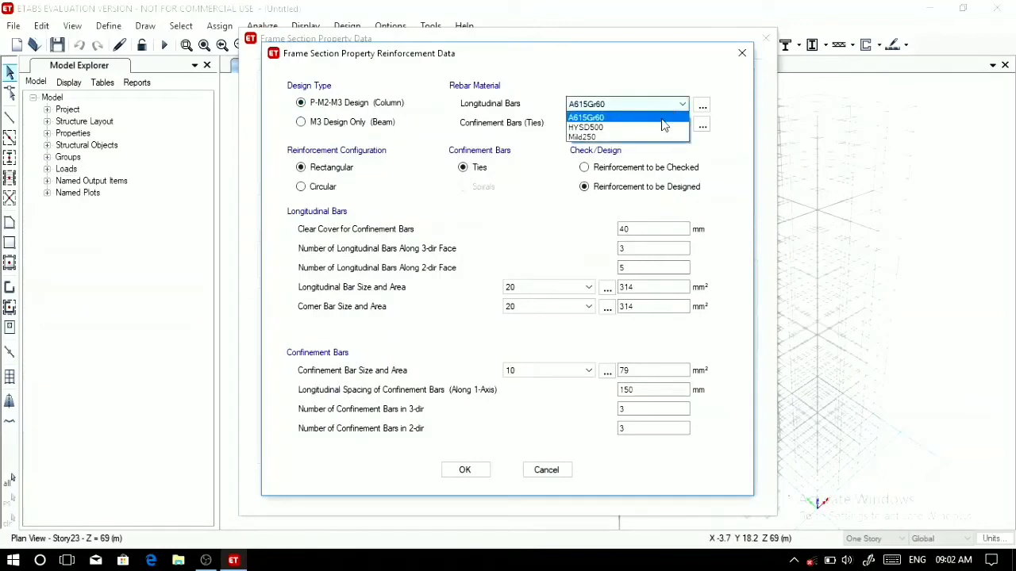
left_click(664, 127)
left_click(665, 123)
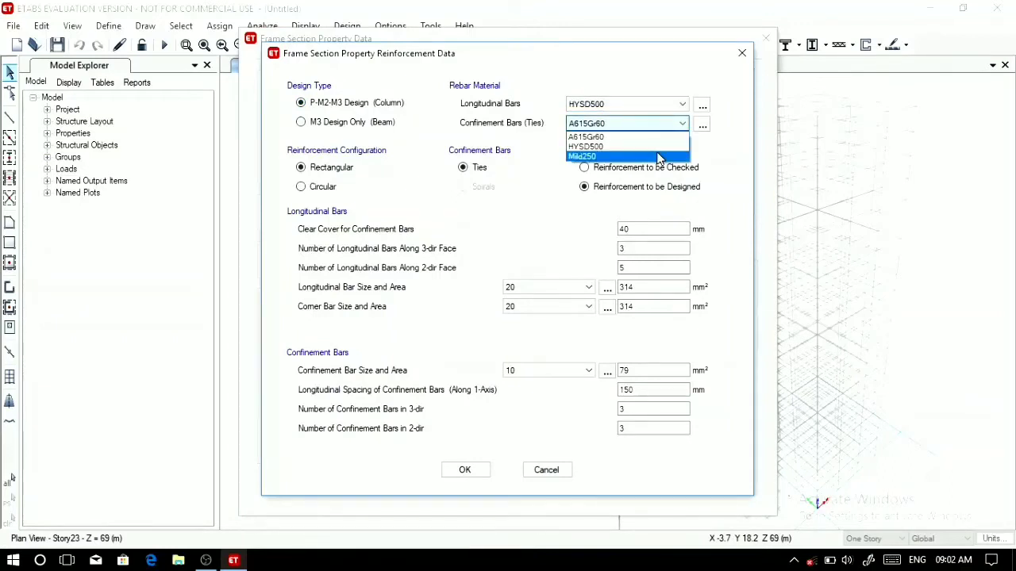
left_click(658, 157)
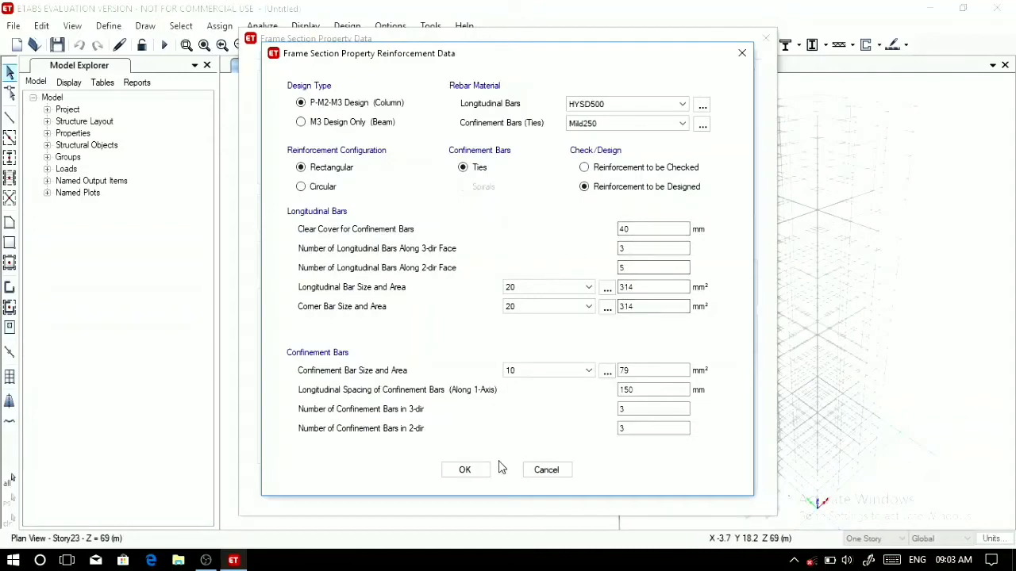
left_click(466, 469)
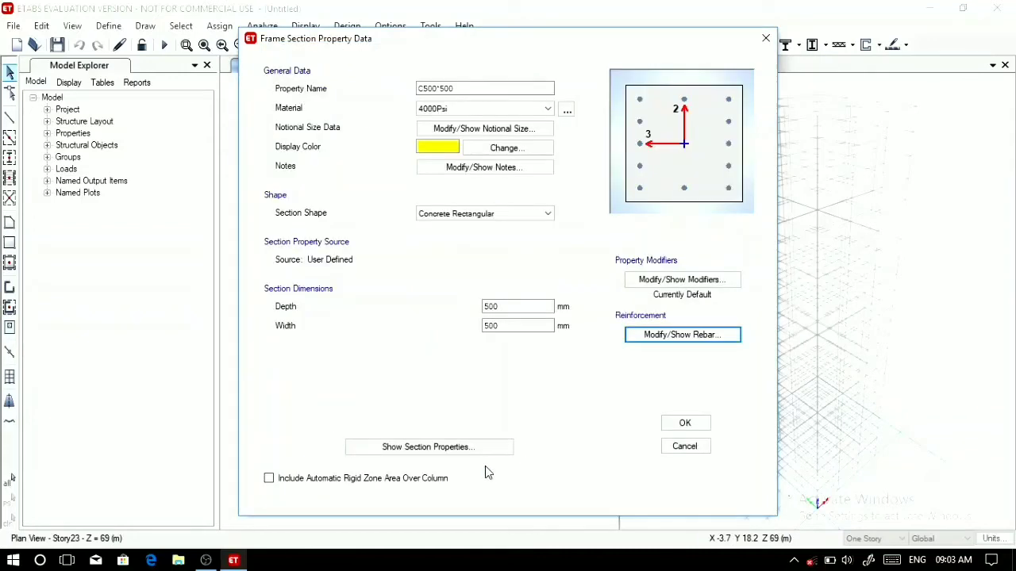
left_click(681, 425)
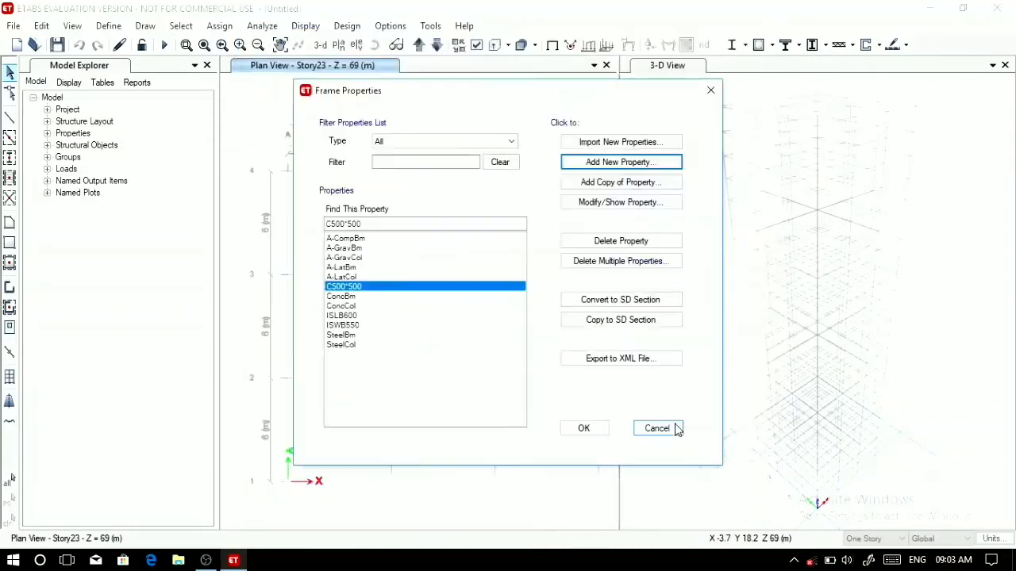
Add a copy of the C500*500 section named C550*550 and set its material to M40.
left_click(651, 183)
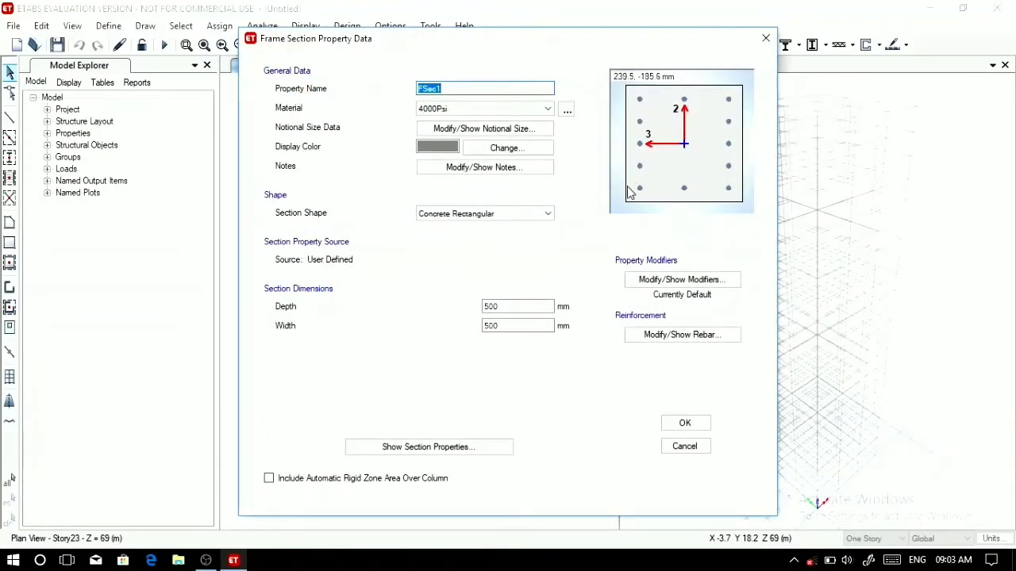
type("C")
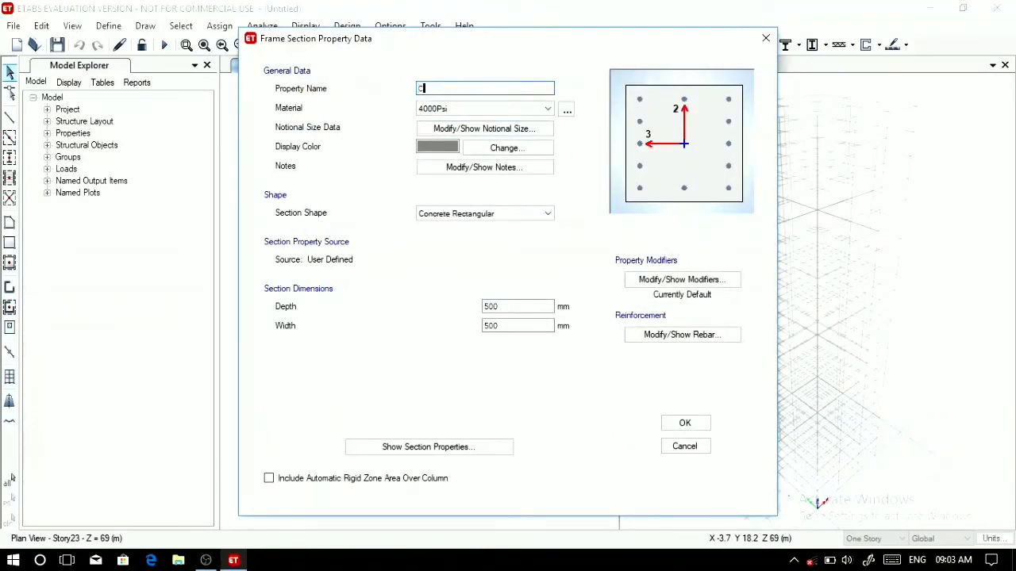
type("550*550")
left_click(540, 108)
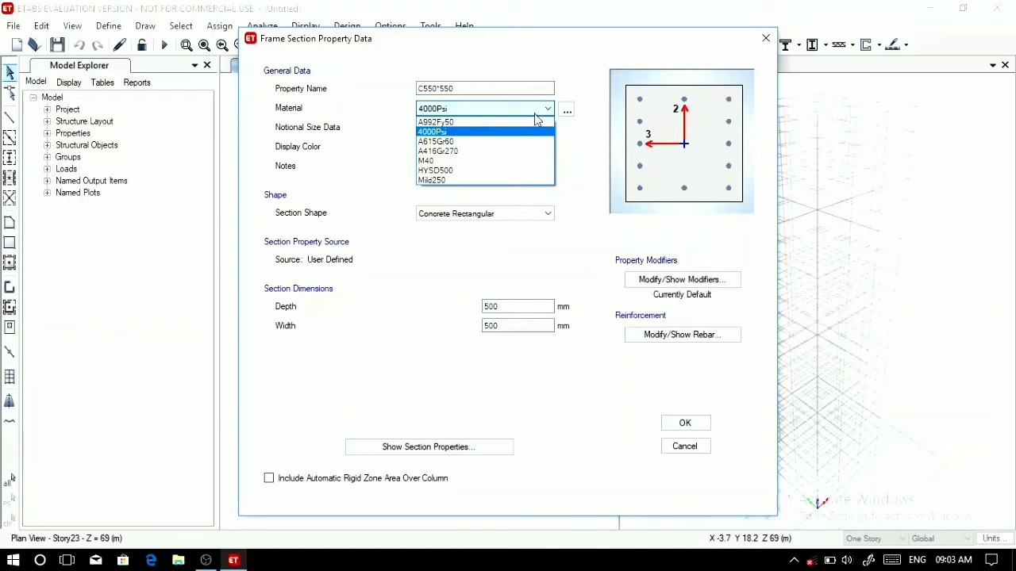
left_click(770, 43)
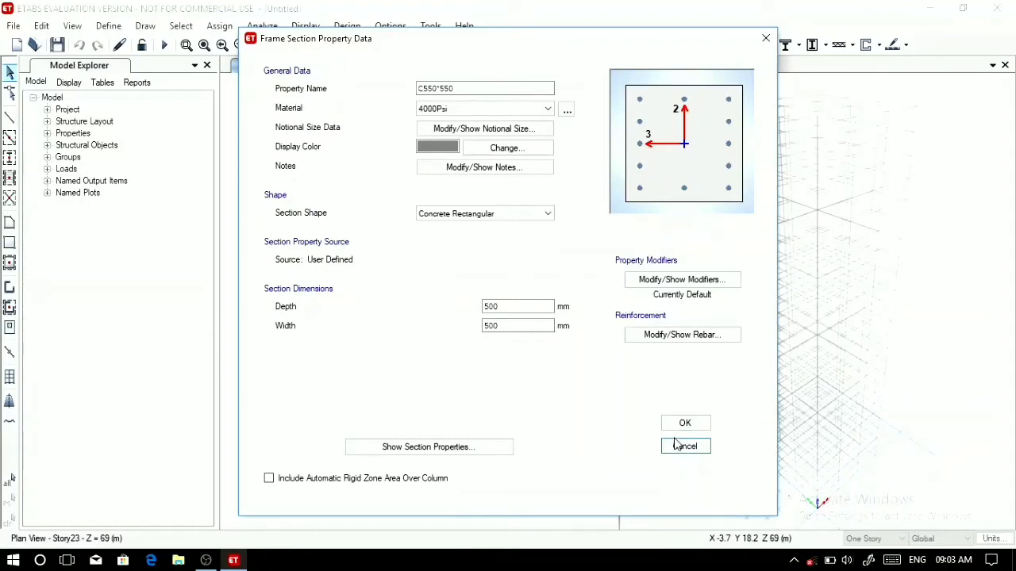
left_click(545, 115)
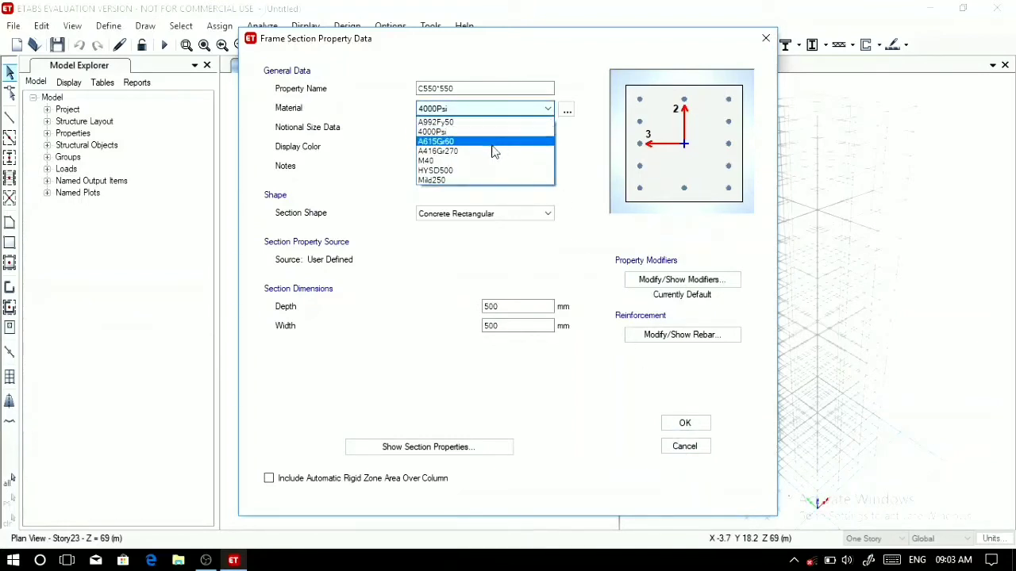
left_click(453, 160)
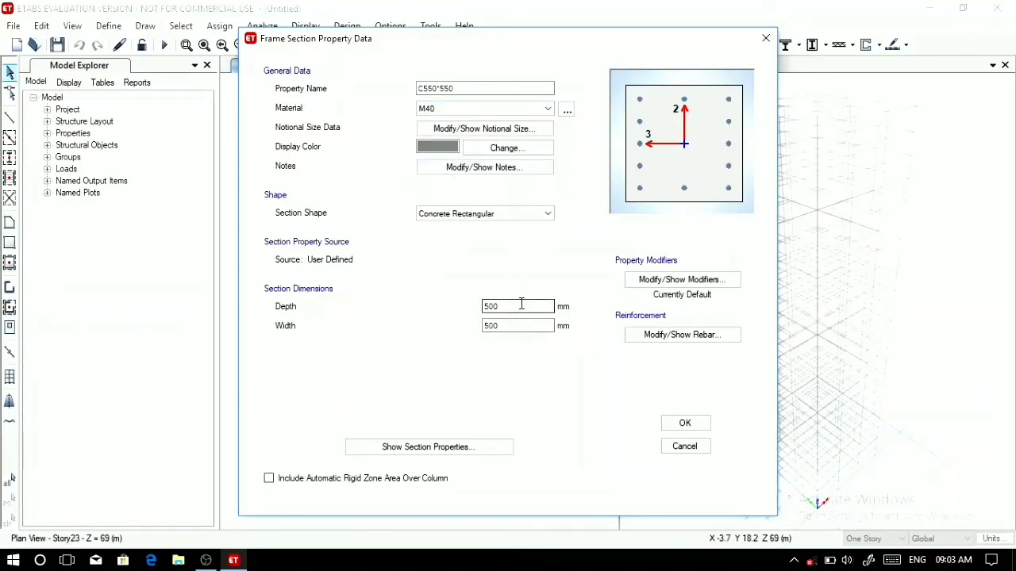
Set the C550*550 section's depth and width to 550 mm, keep its rebar settings, and accept the section.
left_click_drag(522, 306, 342, 313)
type("55")
left_click_drag(530, 325, 481, 326)
type("5")
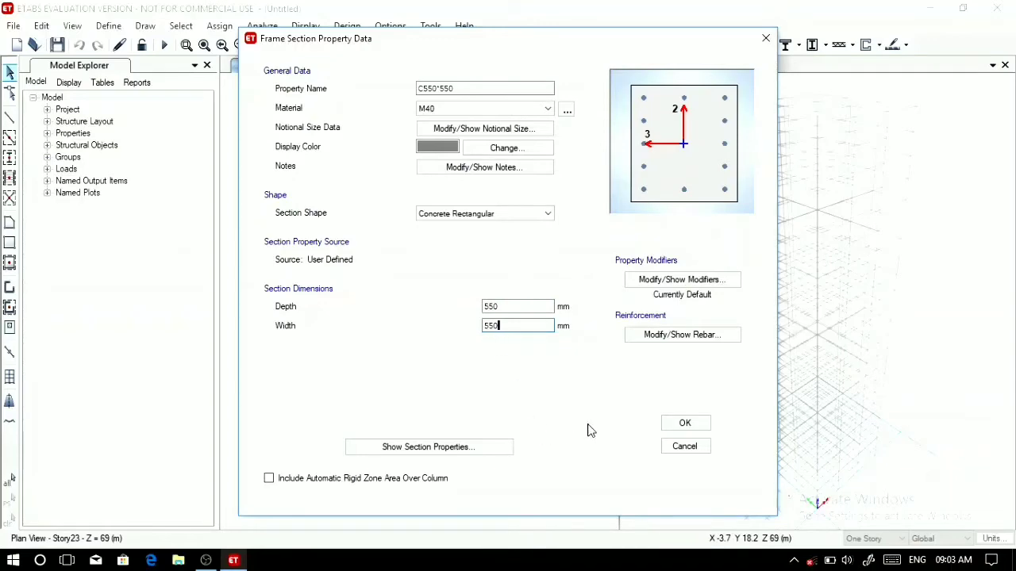
left_click(698, 346)
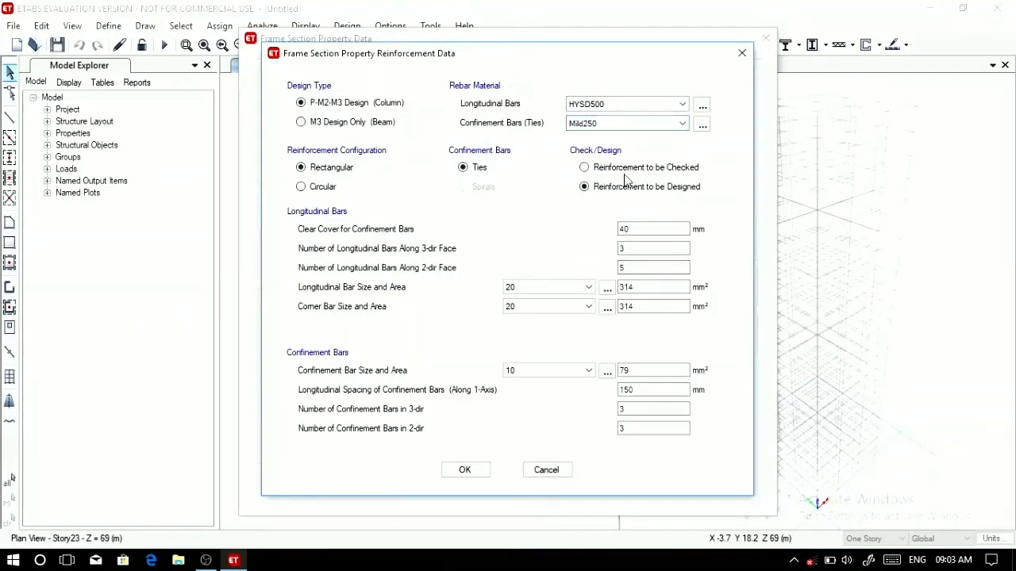
left_click(465, 469)
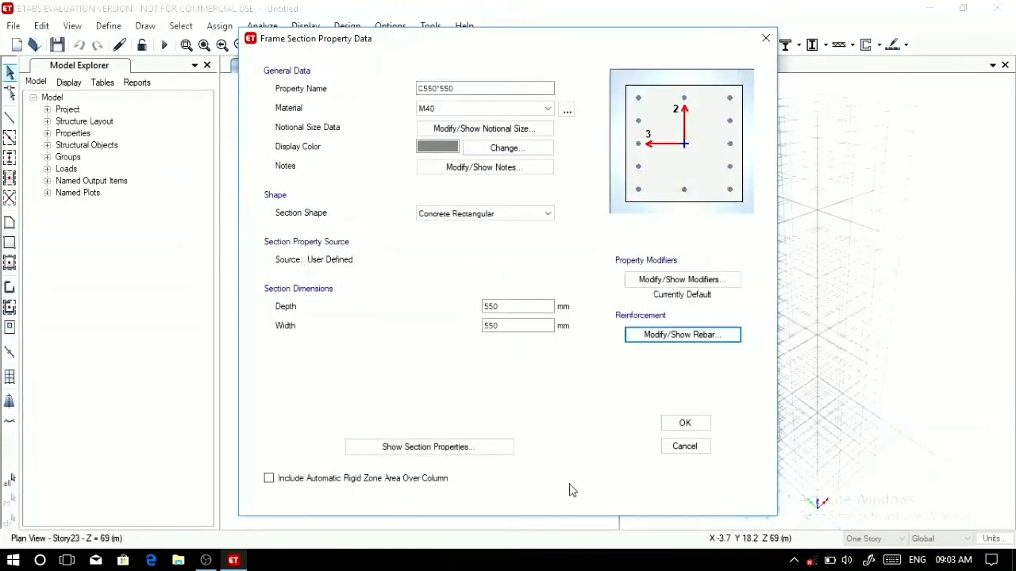
left_click(684, 422)
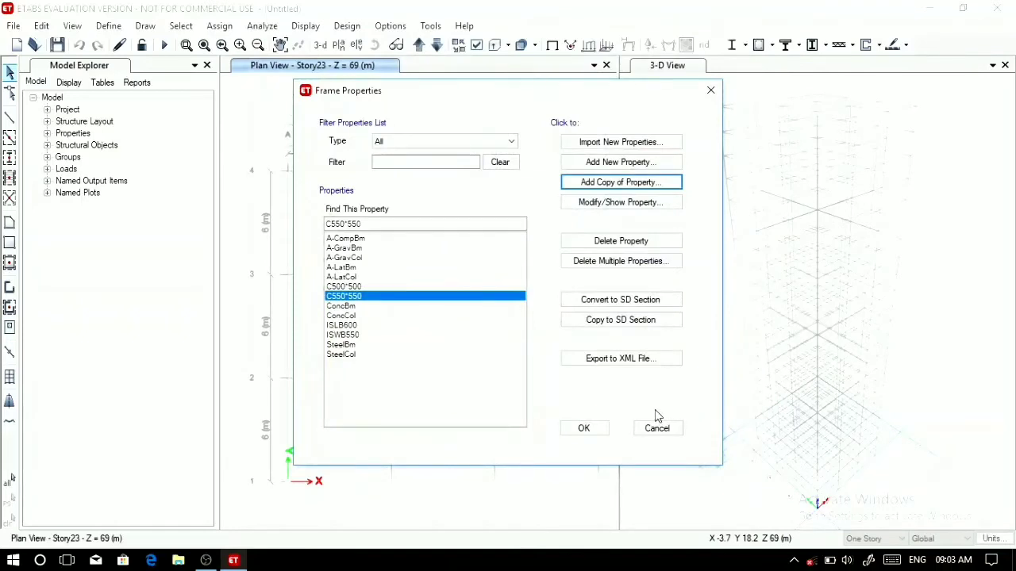
Change the material of the existing C500*500 section to M40.
left_click(358, 288)
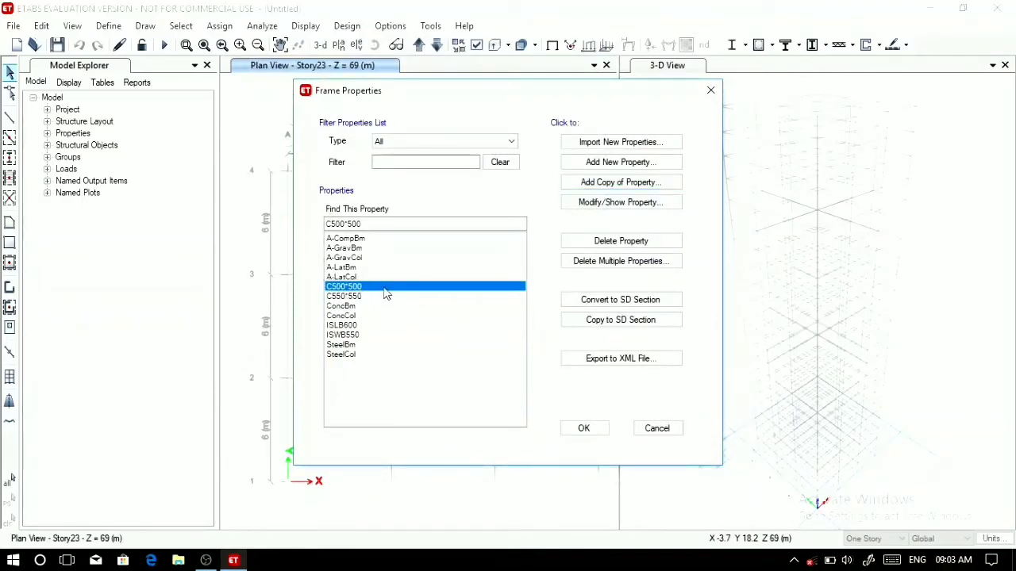
left_click(639, 206)
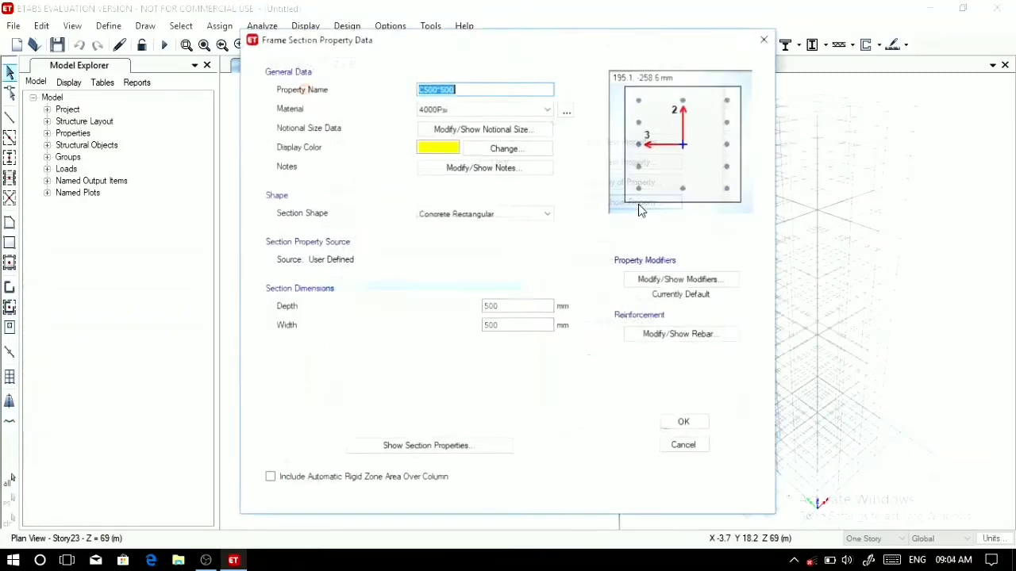
left_click(547, 108)
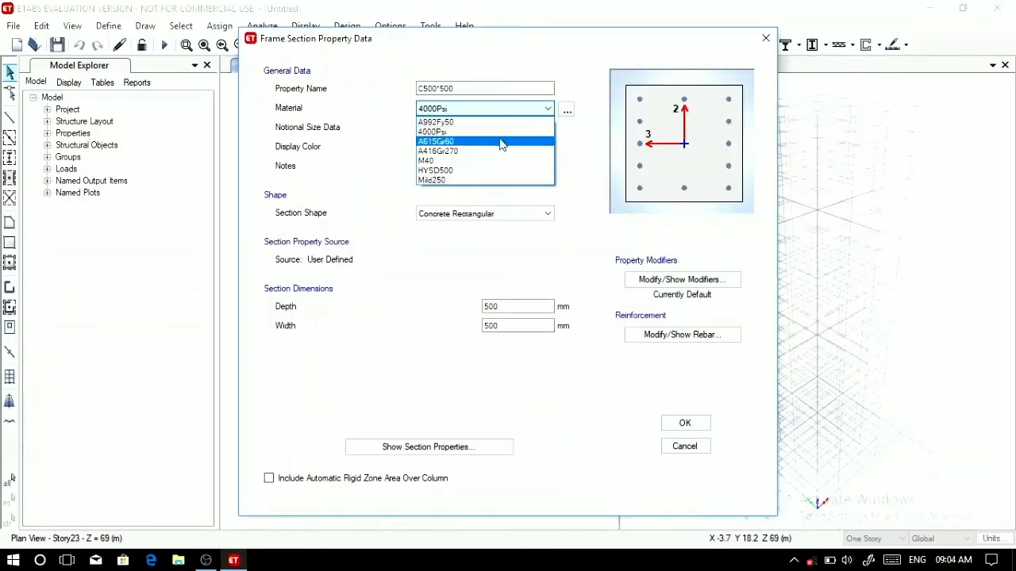
left_click(480, 160)
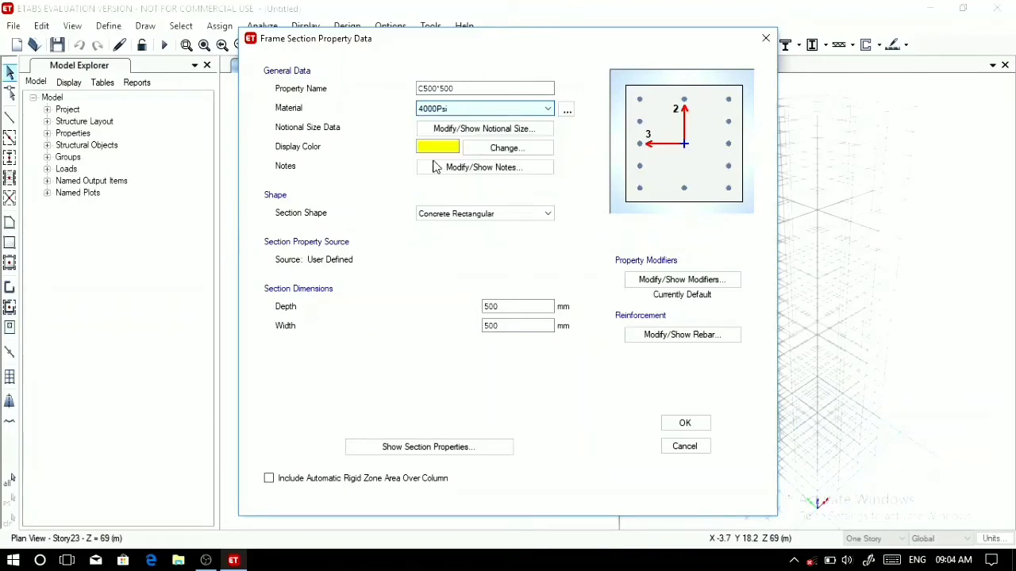
left_click(686, 424)
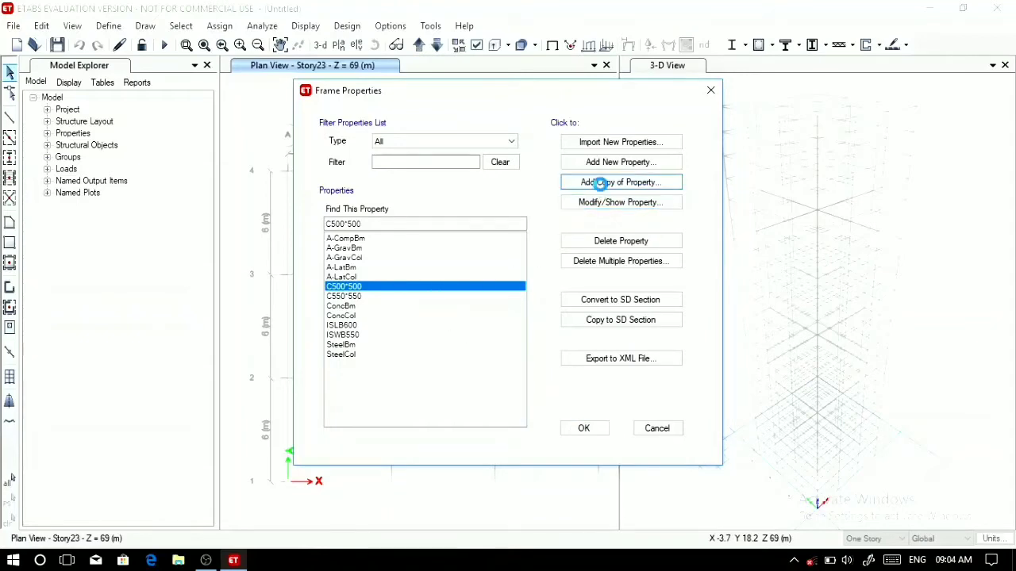
Copy the C500*500 section as C 600*600 with depth and width of 600 mm, keeping its M40 material and rebar settings.
left_click(597, 182)
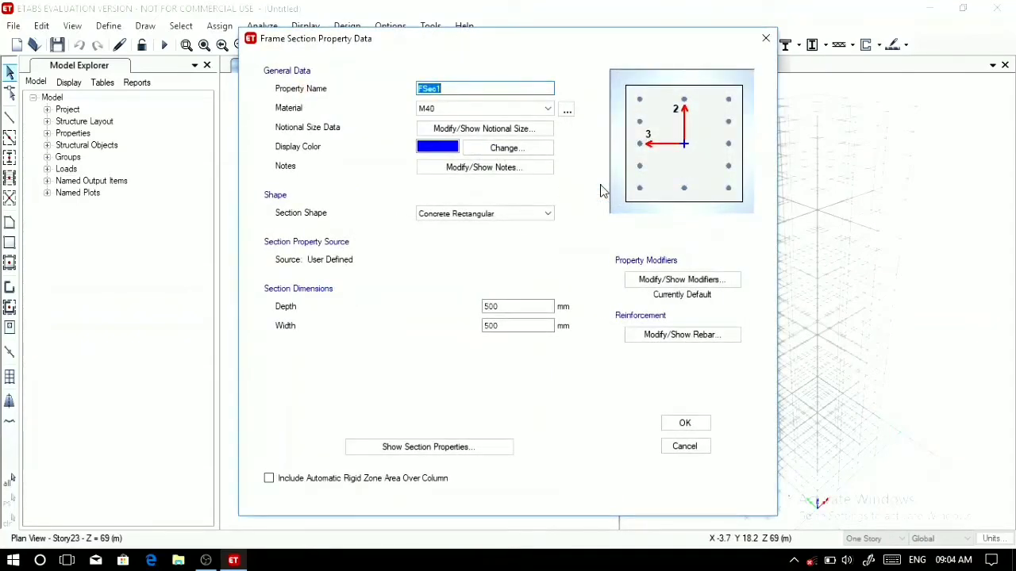
type("C 600*600")
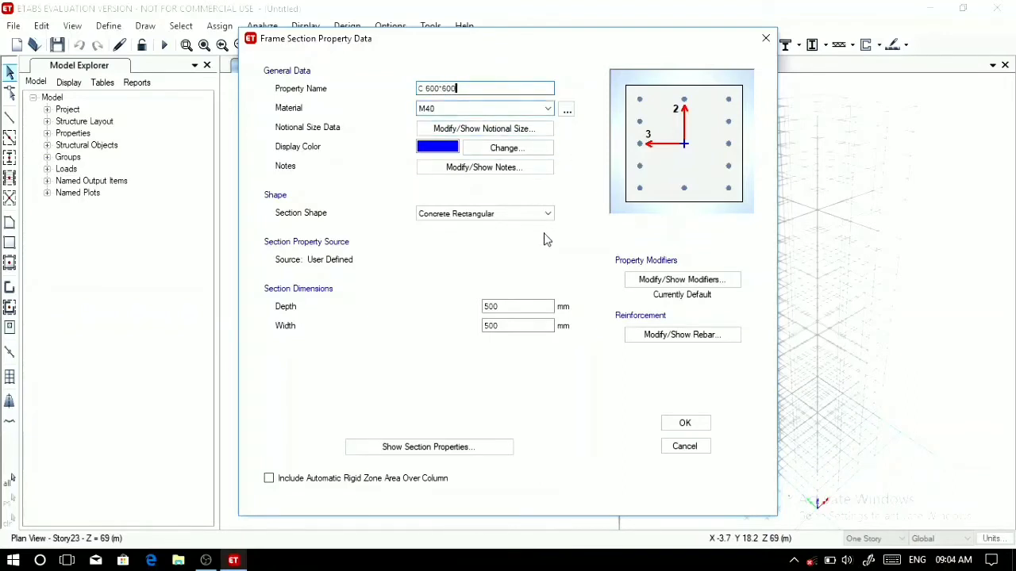
left_click_drag(538, 307, 460, 310)
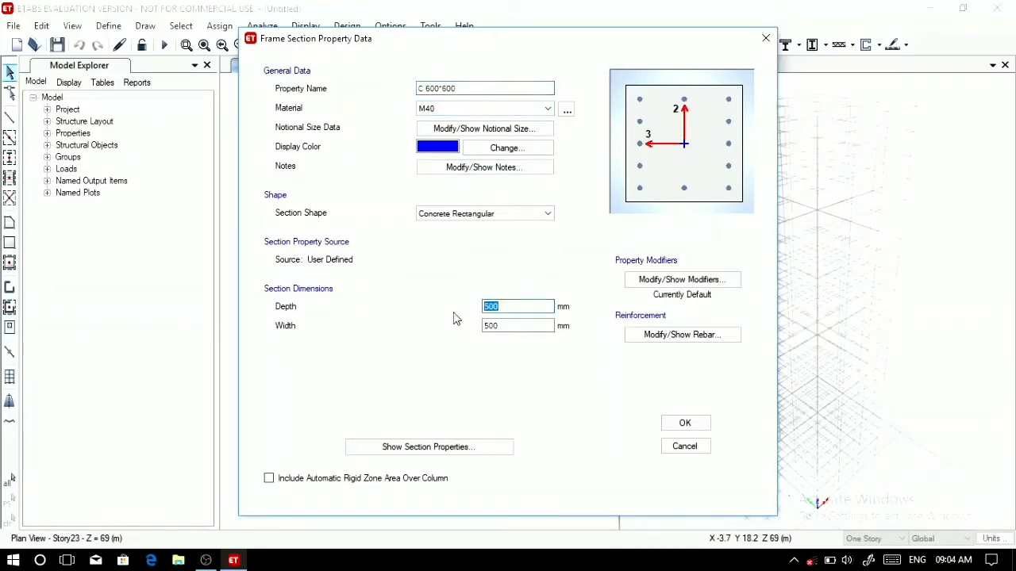
type("600")
left_click_drag(517, 325, 463, 321)
type("6")
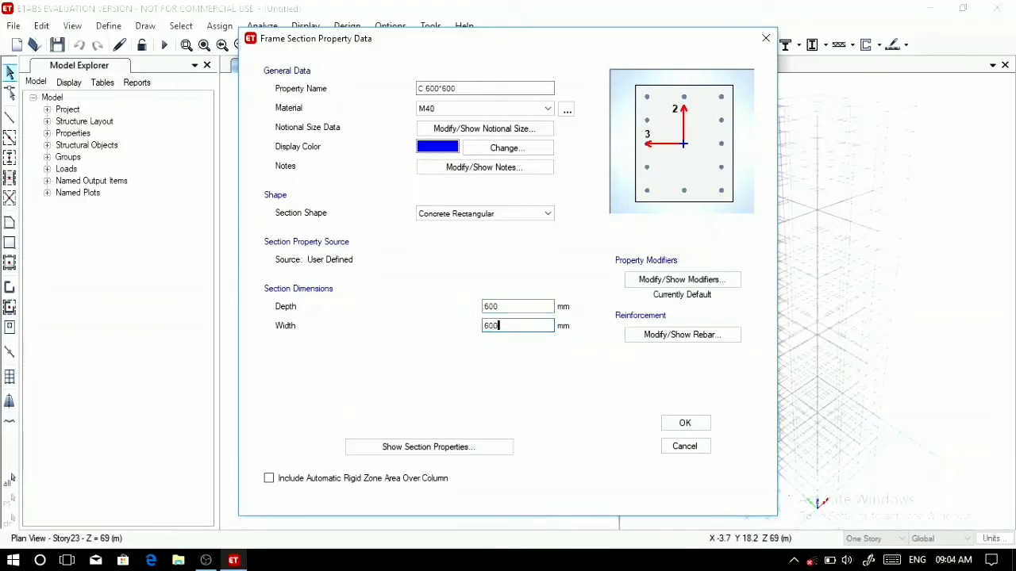
left_click(669, 337)
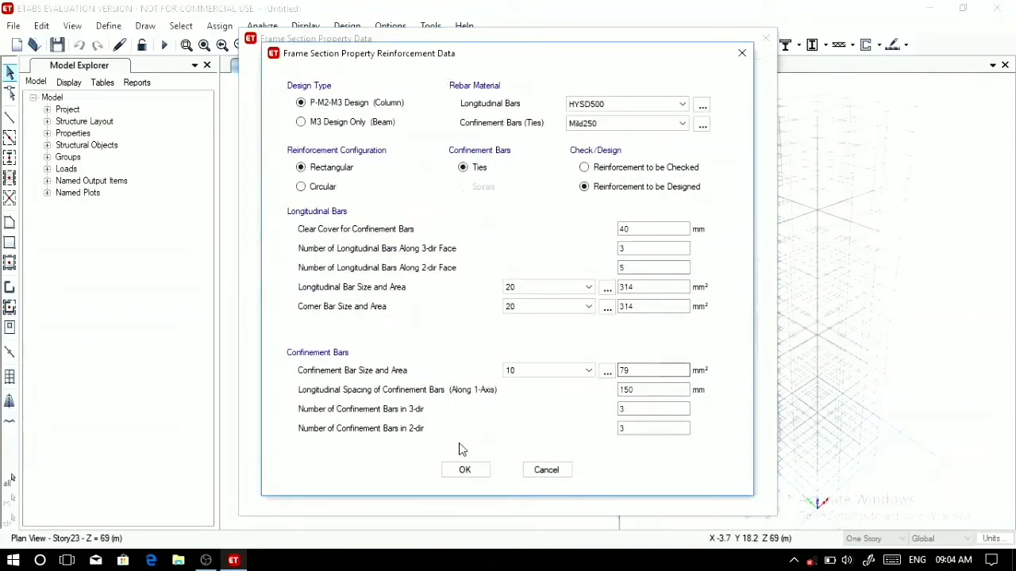
left_click(464, 470)
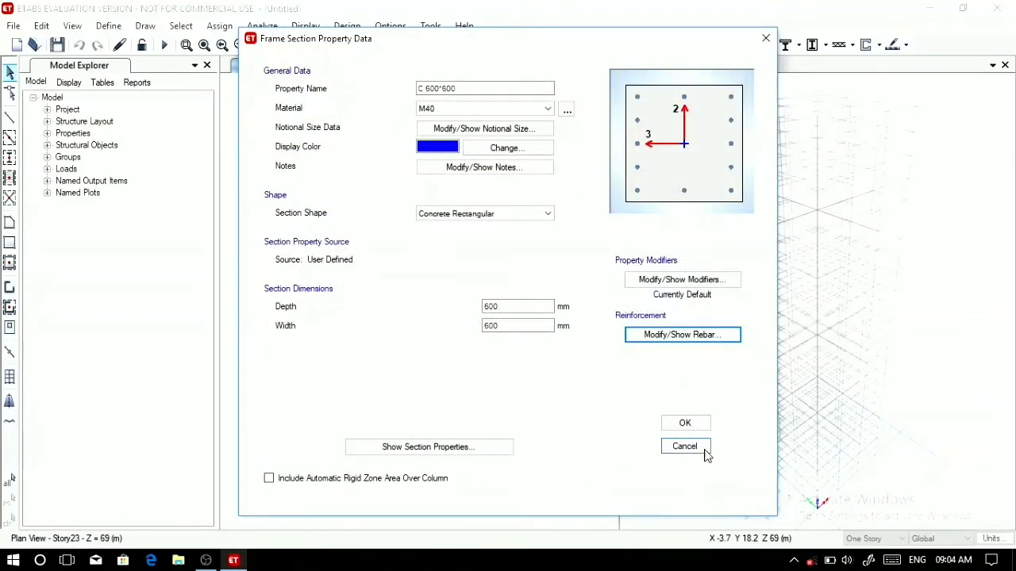
left_click(687, 424)
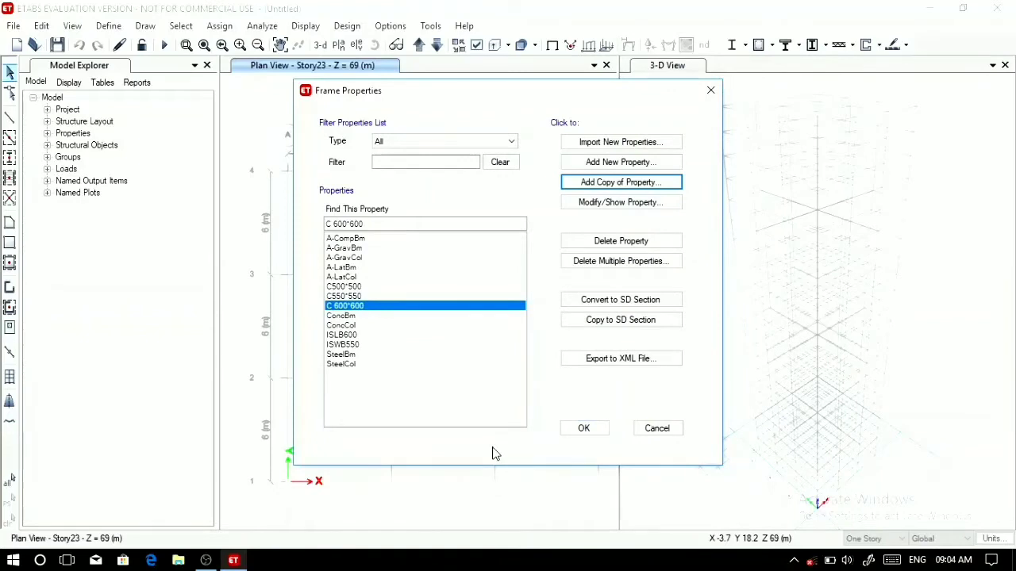
Create a concrete auto select list named AUTOSELECT COLUMN containing the C500*500, C550*550 and C 600*600 sections.
left_click(640, 162)
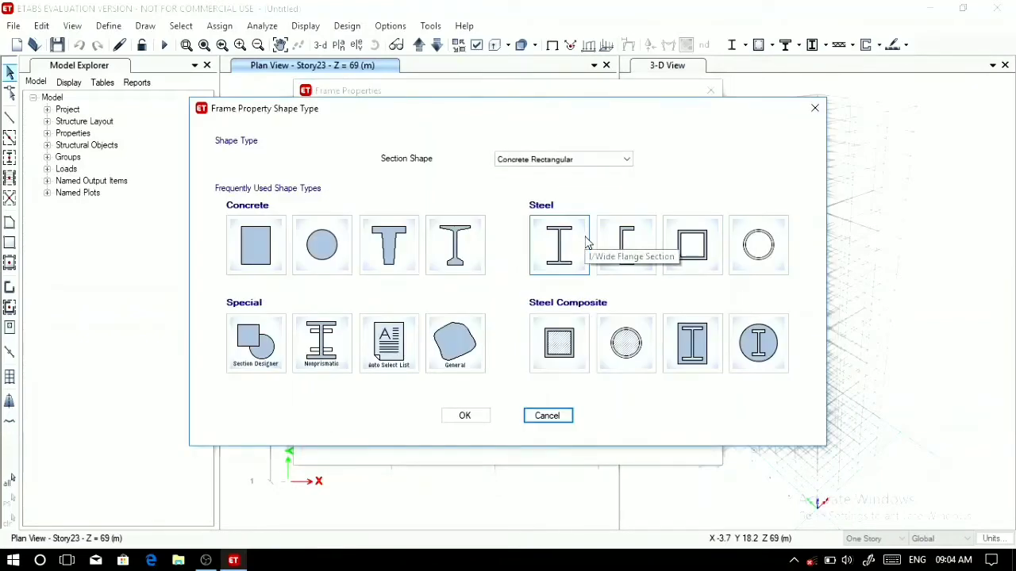
left_click(388, 346)
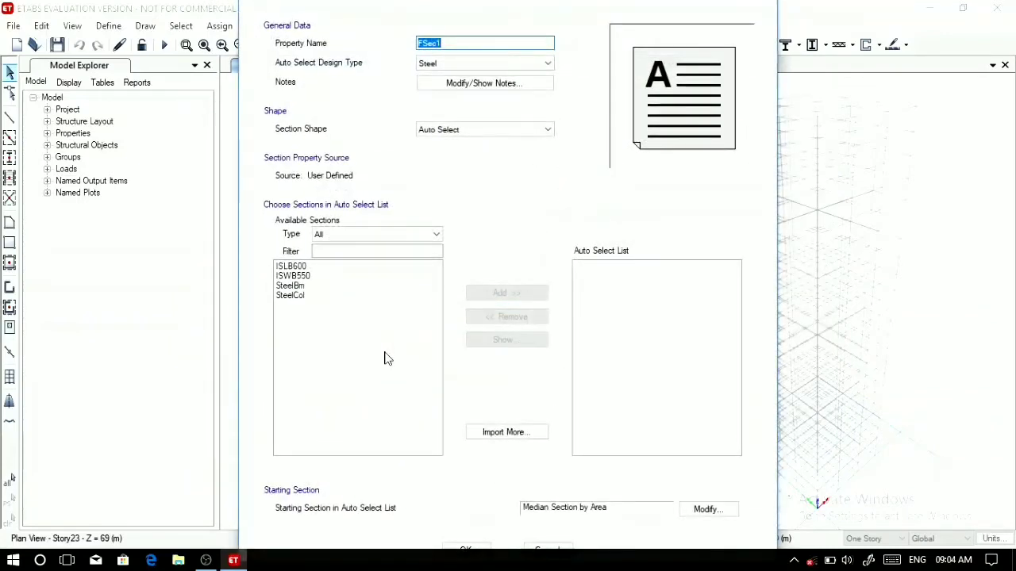
type("AUTOSELECT COLUMN")
left_click(516, 63)
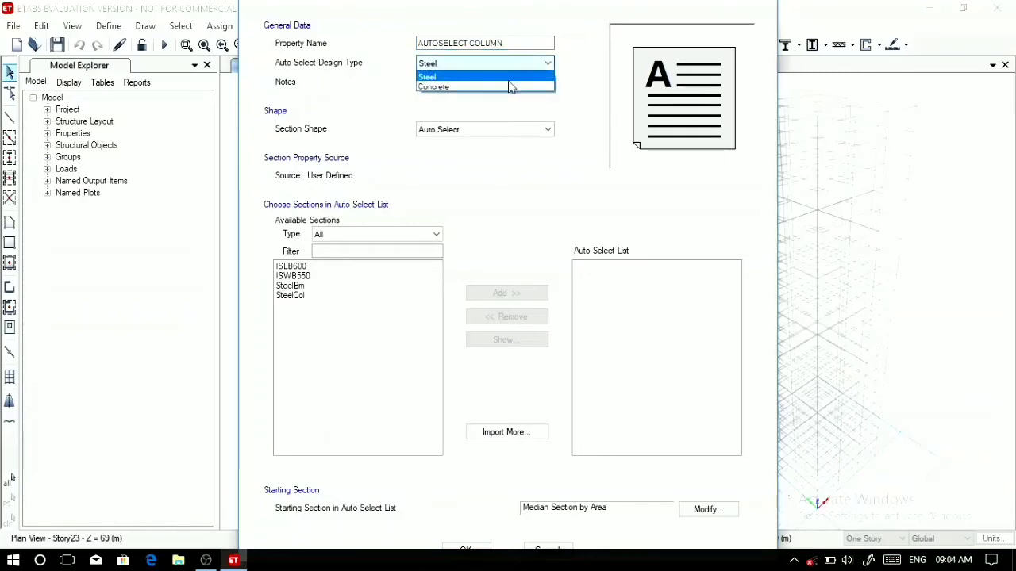
left_click(508, 84)
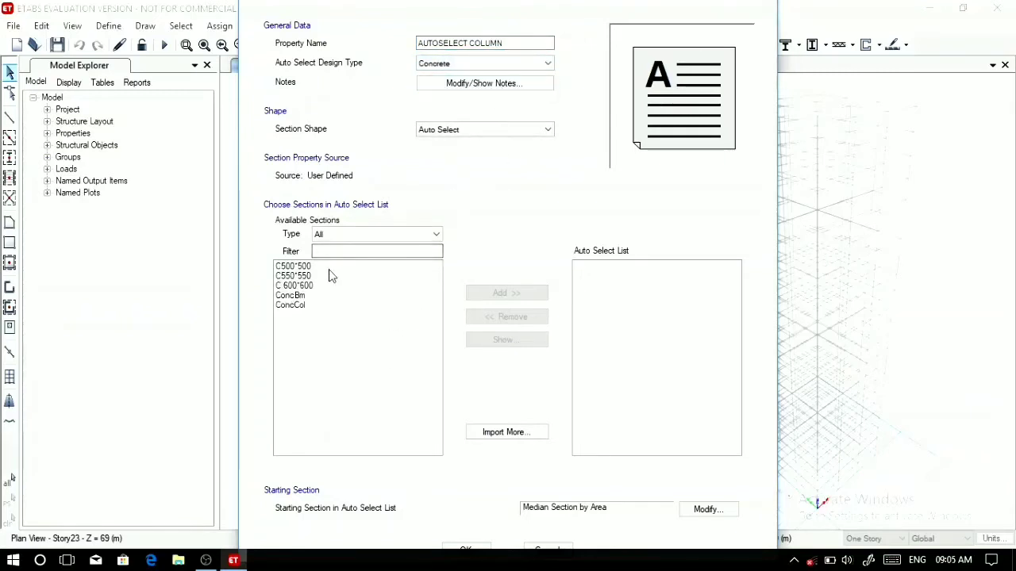
left_click_drag(325, 270, 329, 289)
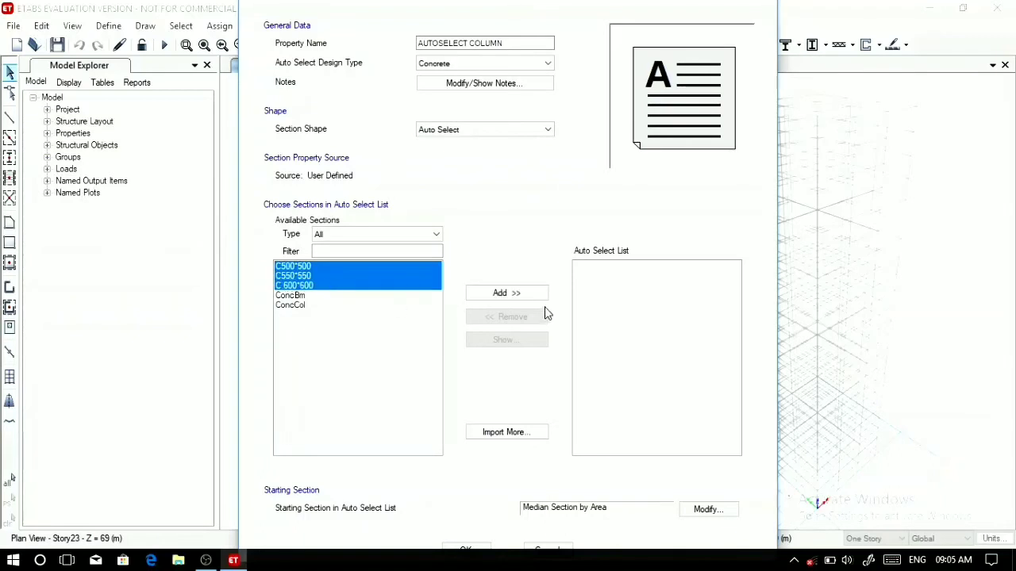
left_click(535, 295)
left_click(466, 547)
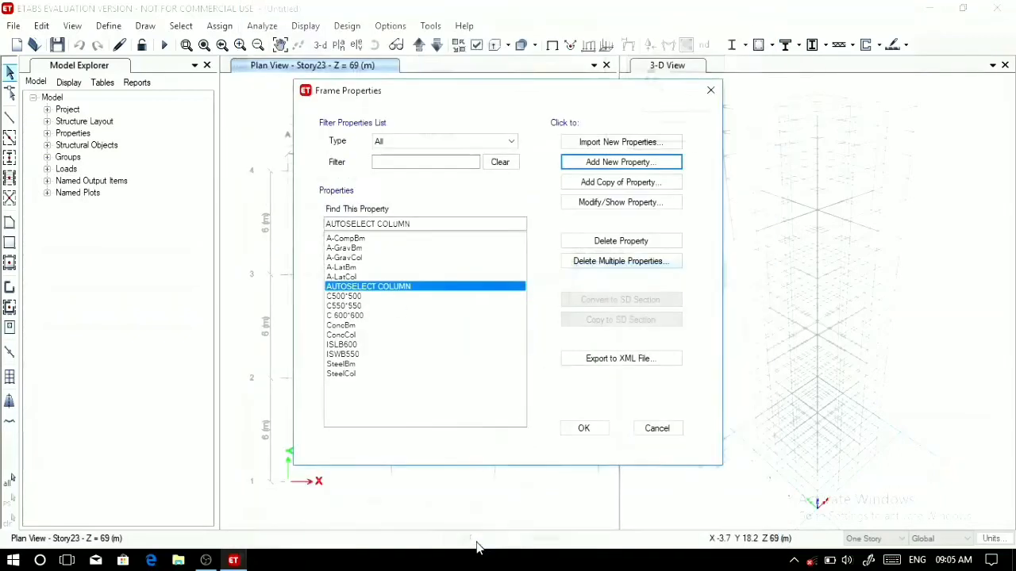
Add a concrete rectangular section named B 500*300 with M40 material, 500 mm depth and 300 mm width.
left_click(641, 163)
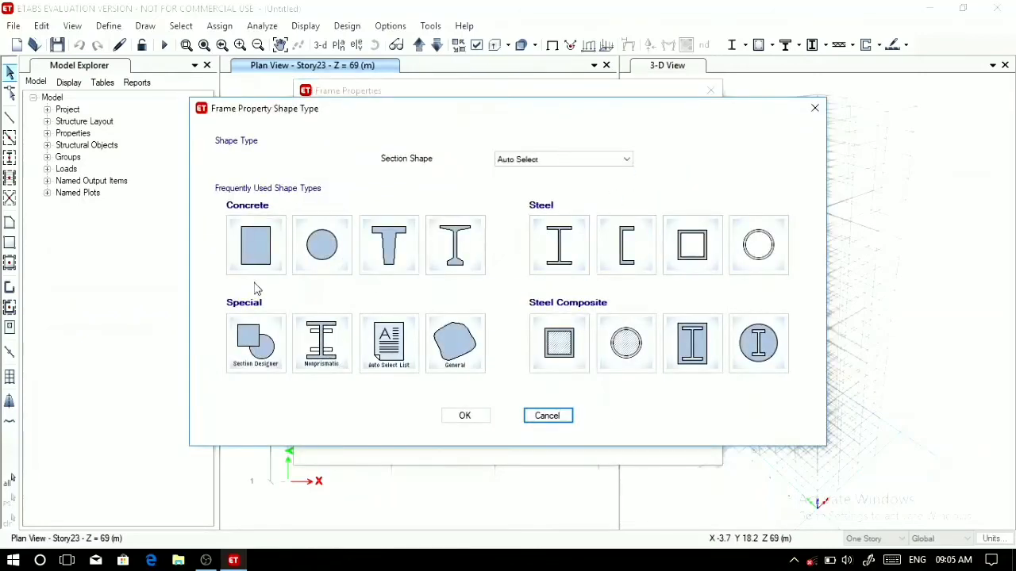
left_click(246, 252)
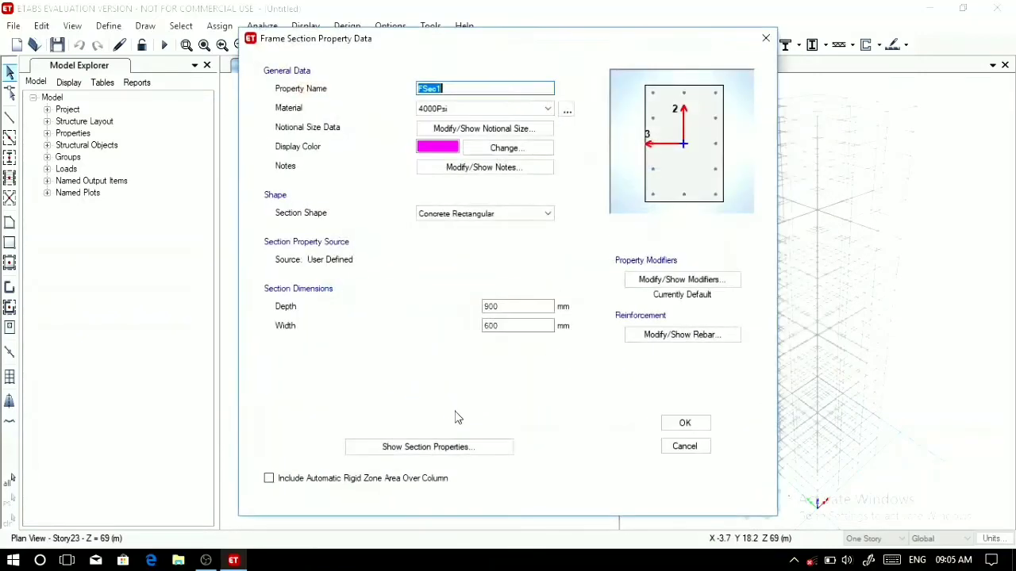
type("B 500*300")
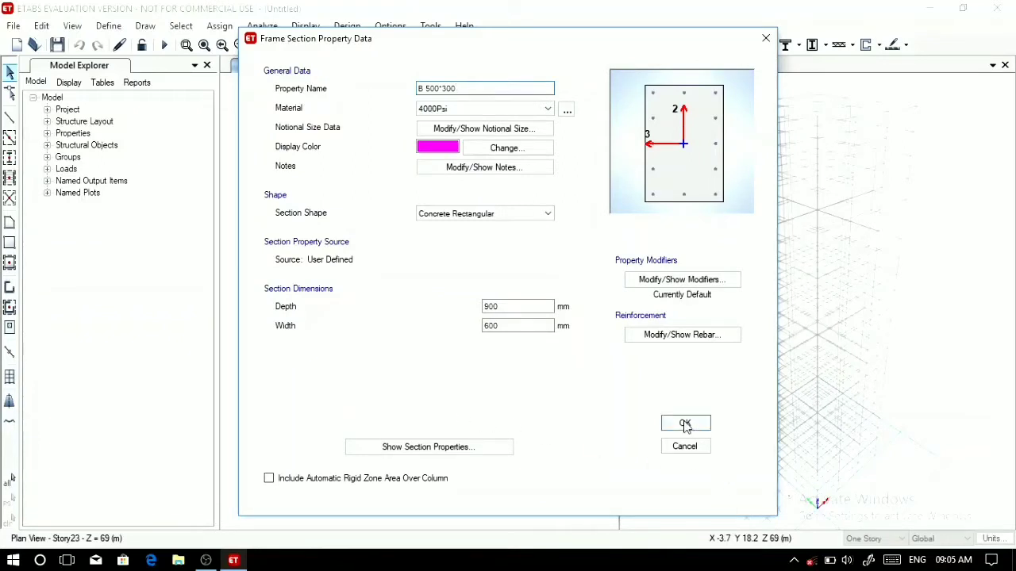
left_click(486, 108)
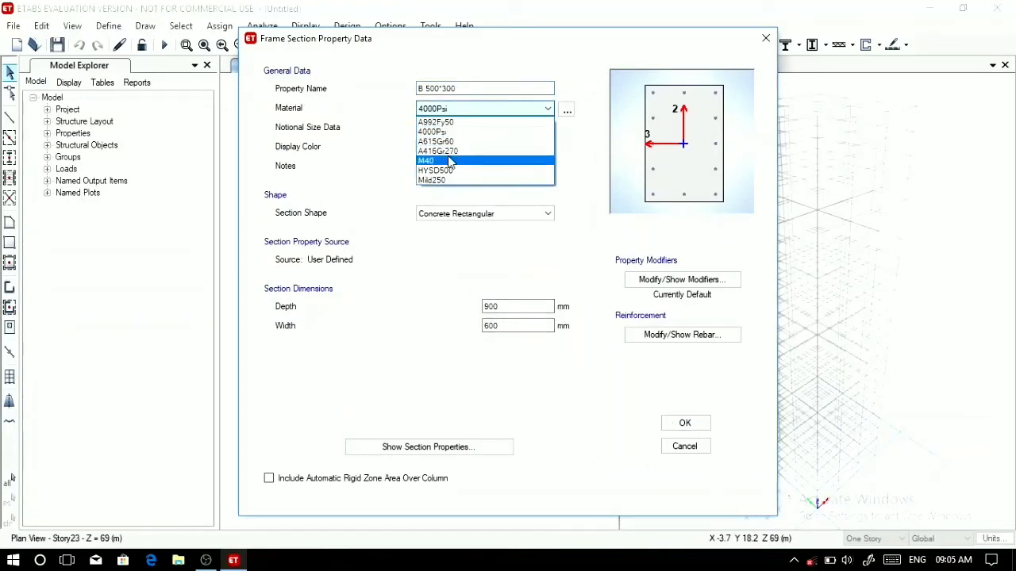
left_click(476, 156)
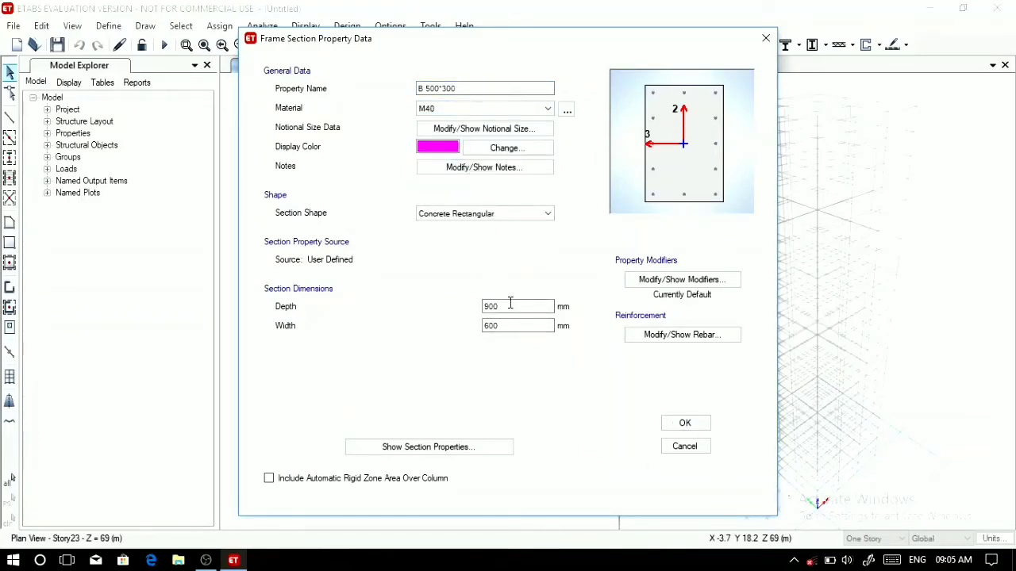
left_click_drag(510, 306, 450, 311)
type("500")
left_click_drag(507, 325, 452, 323)
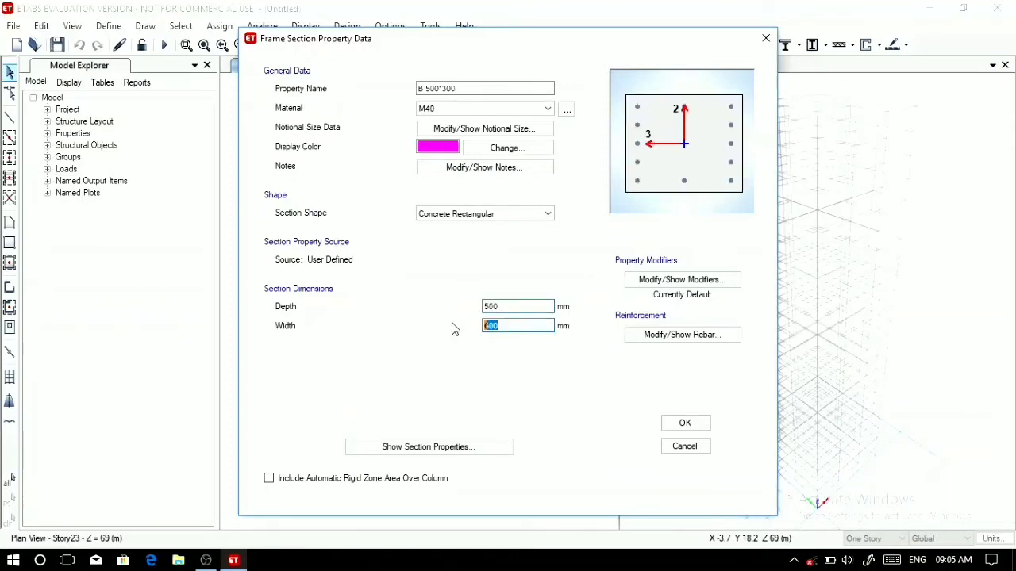
type("3")
Set the B 500*300 reinforcement to M3 Design Only (Beam), with HYSD500 longitudinal bars and Mild250 confinement bars.
left_click(681, 334)
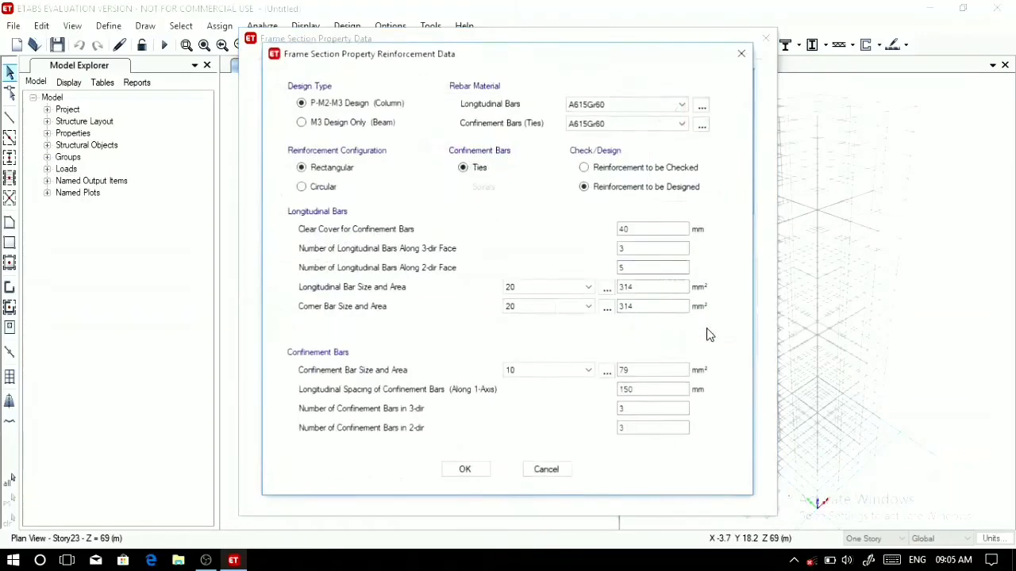
left_click(301, 122)
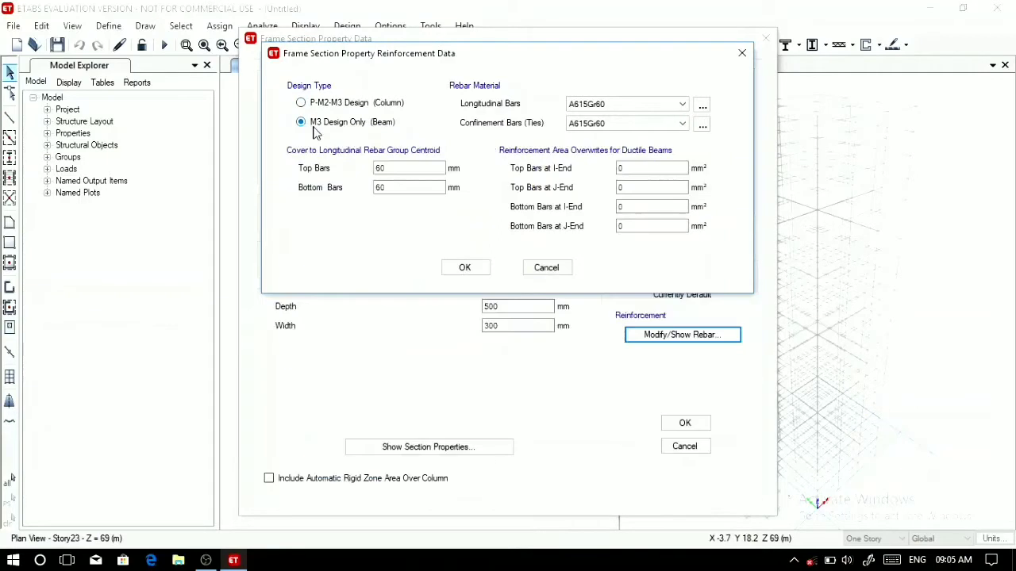
left_click(635, 107)
left_click(625, 130)
left_click(628, 124)
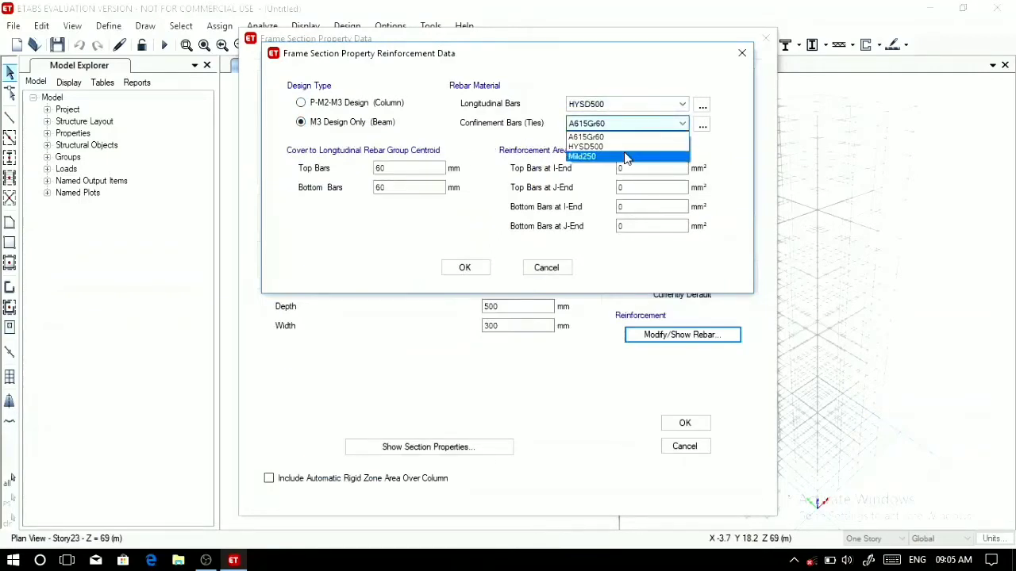
left_click(607, 156)
Set the beam's top and bottom bar cover to 25 mm and accept the reinforcement and the section.
double_click(403, 168)
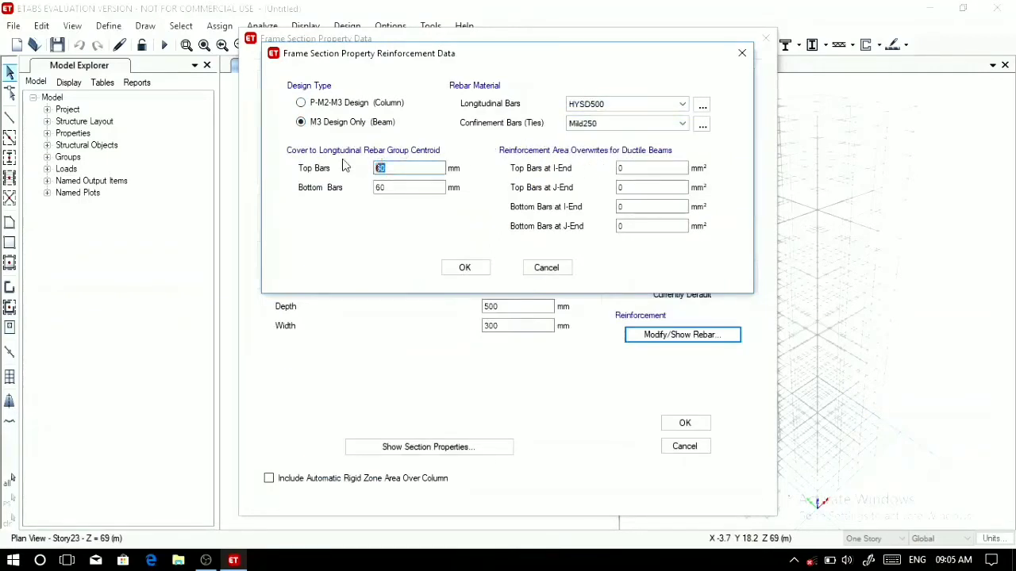
type("25")
double_click(393, 189)
type("2")
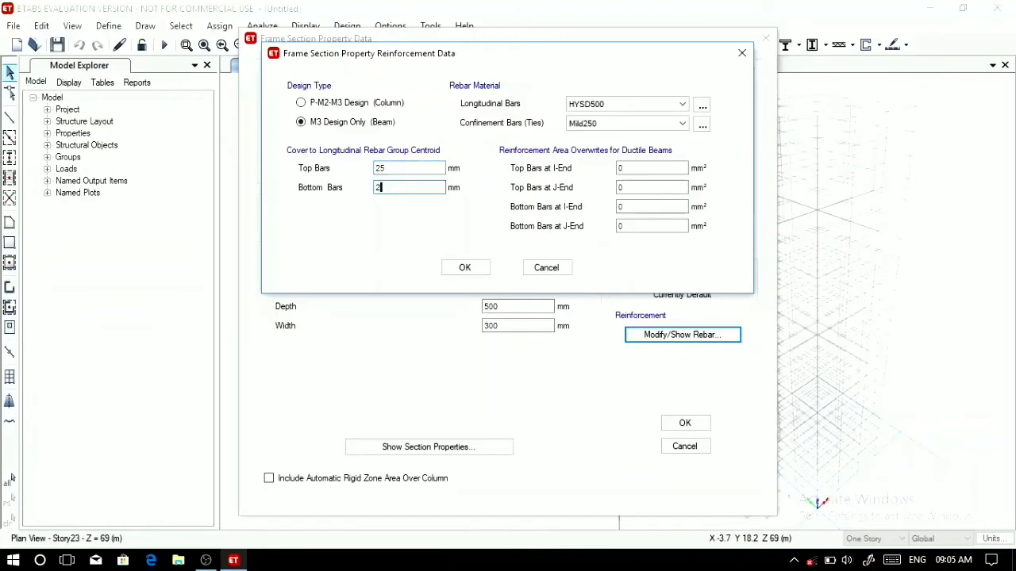
type("5")
left_click(464, 268)
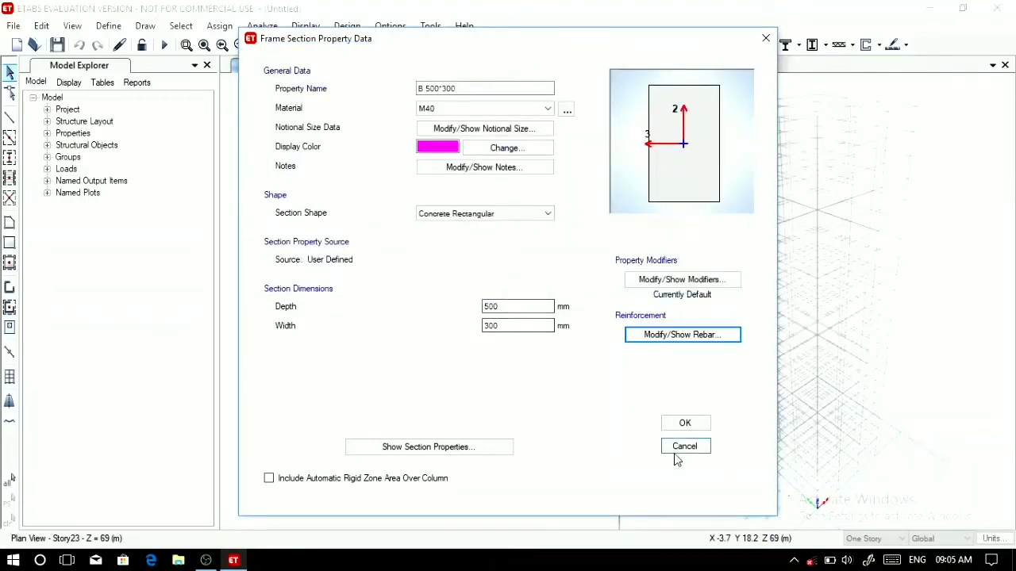
left_click(687, 427)
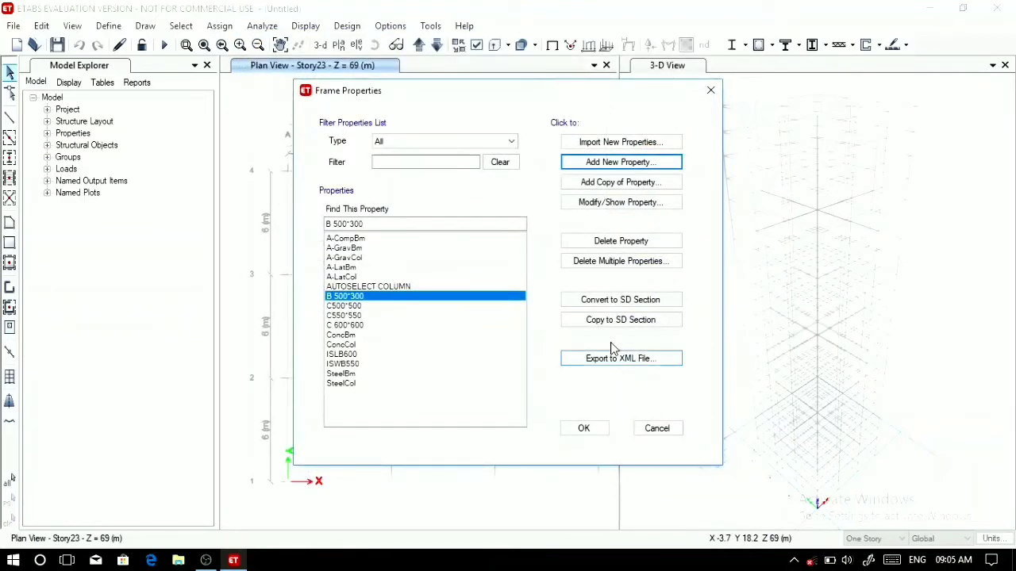
Copy the B 500*300 section as B 550*350 with 550 mm depth and 350 mm width, keeping its rebar settings.
left_click(640, 183)
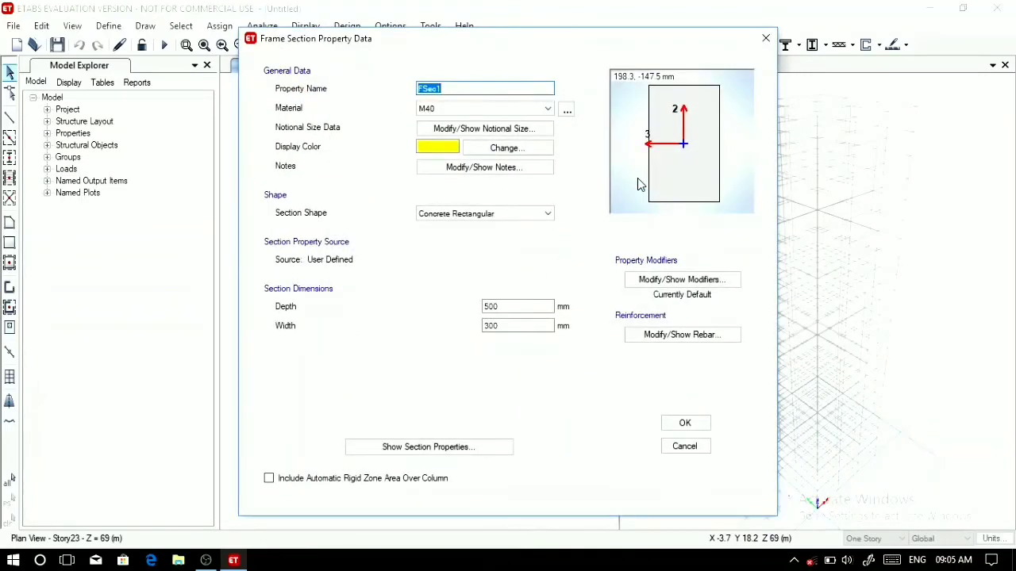
type("B 550*350")
left_click_drag(529, 309, 465, 309)
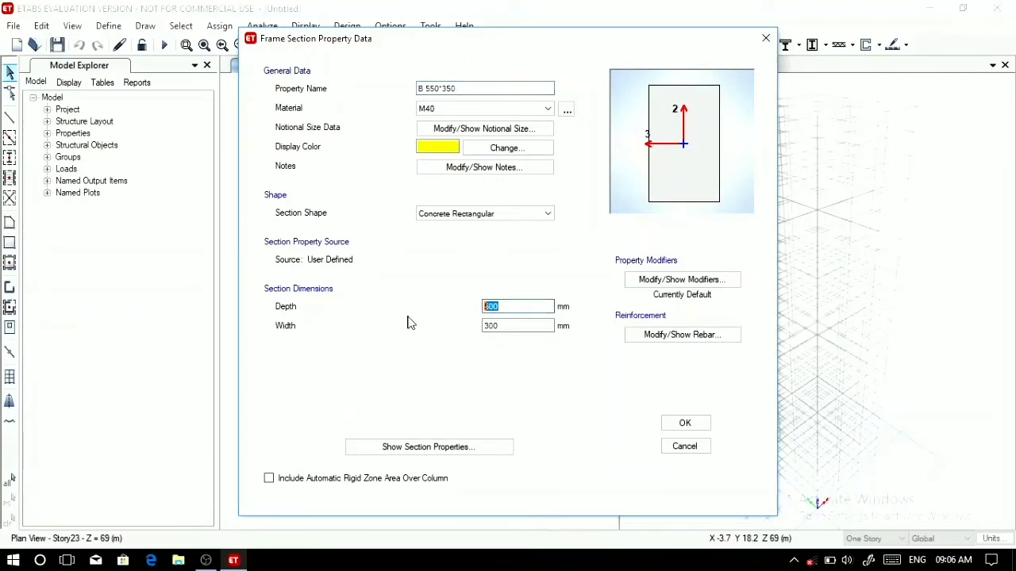
type("550")
key("Tab")
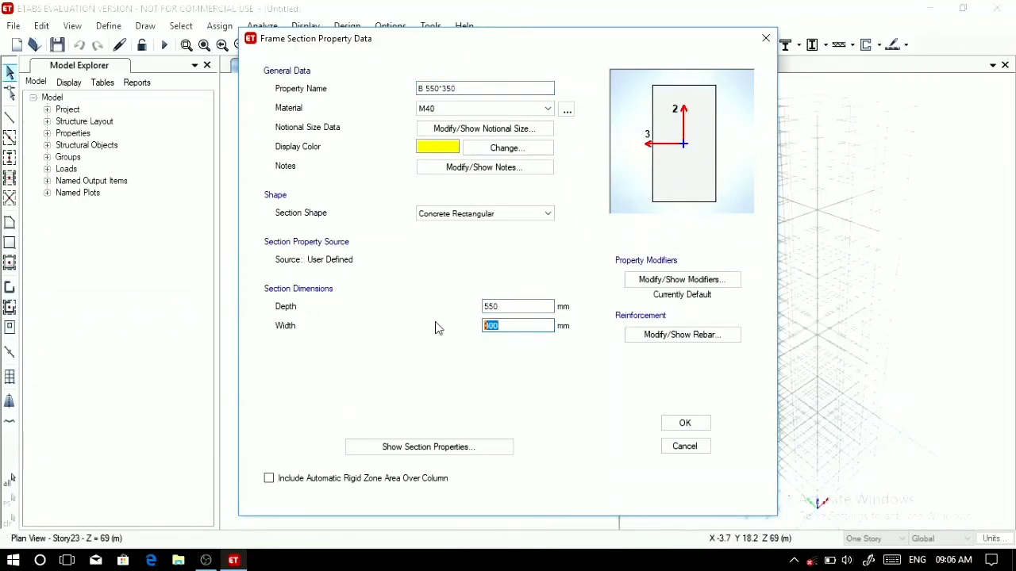
type("350")
left_click(660, 335)
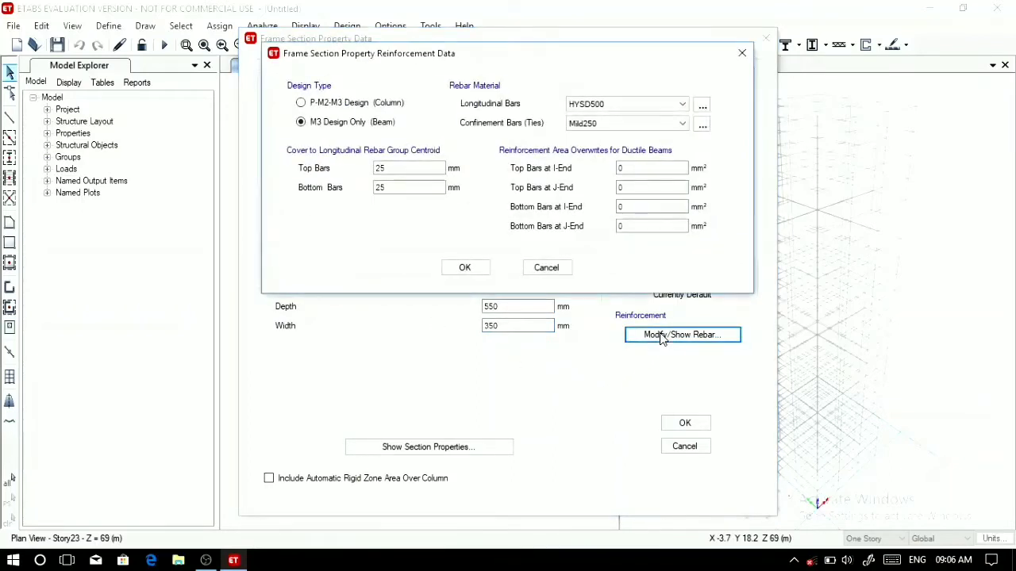
left_click(462, 268)
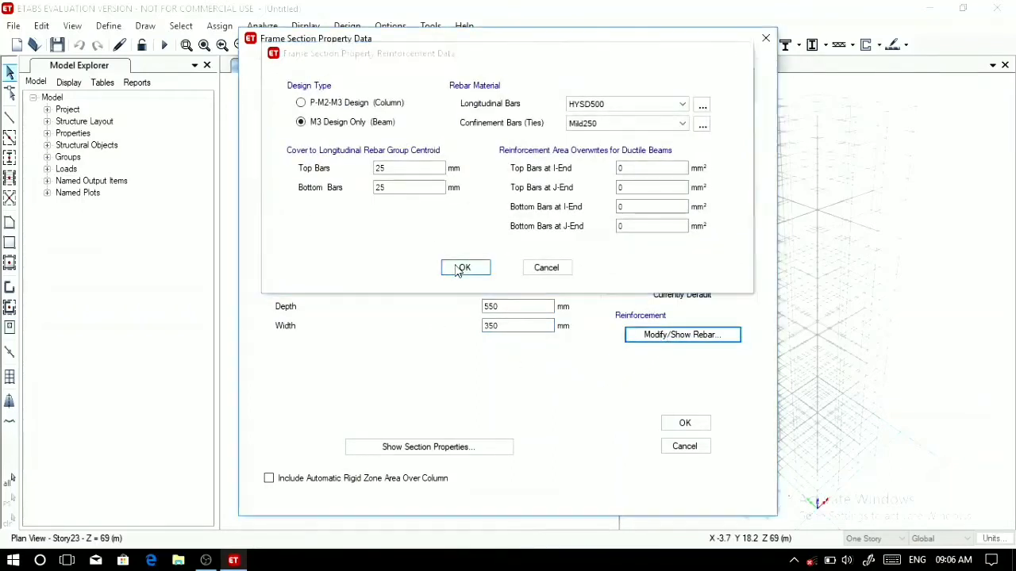
left_click(683, 422)
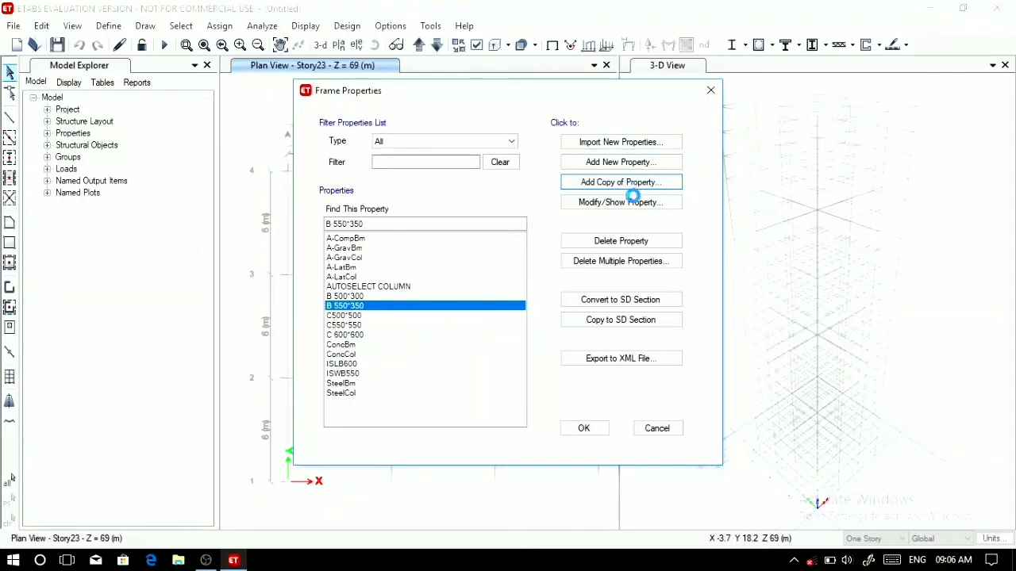
Copy the B 550*350 section as B600*400 with 600 mm depth and 400 mm width.
left_click(634, 184)
type("B")
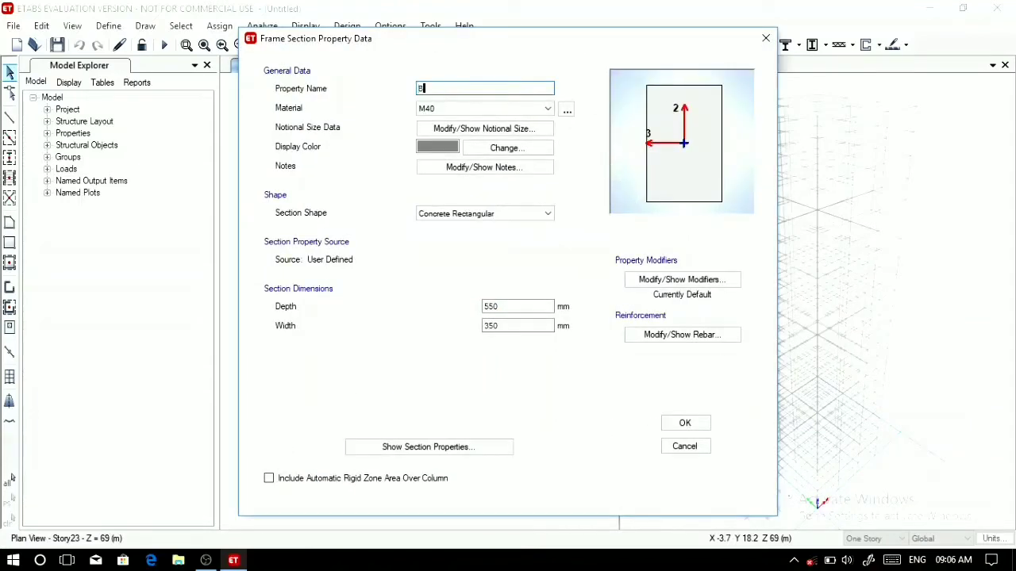
type("600*400")
left_click_drag(556, 309, 414, 319)
type("600")
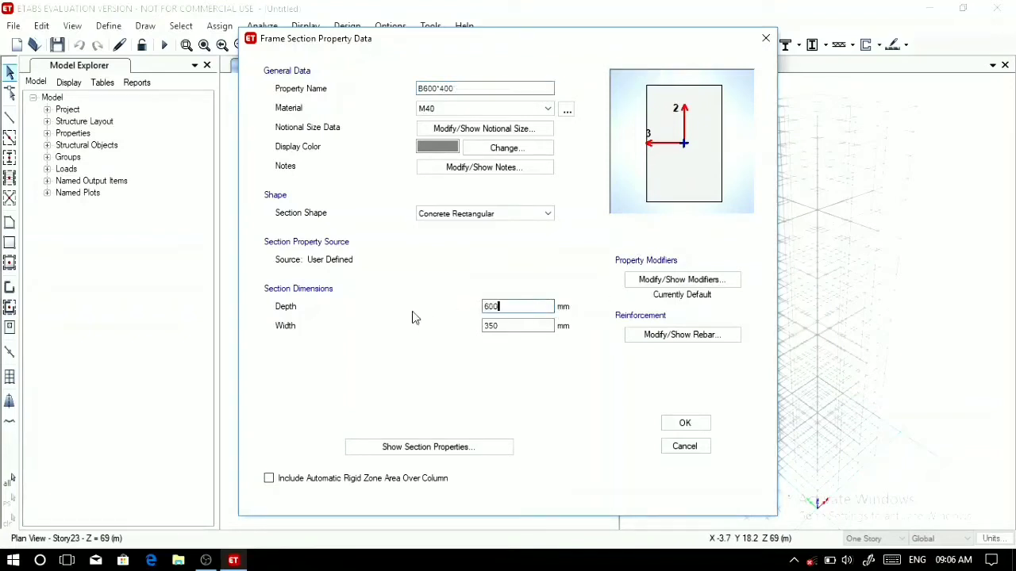
left_click_drag(519, 325, 433, 340)
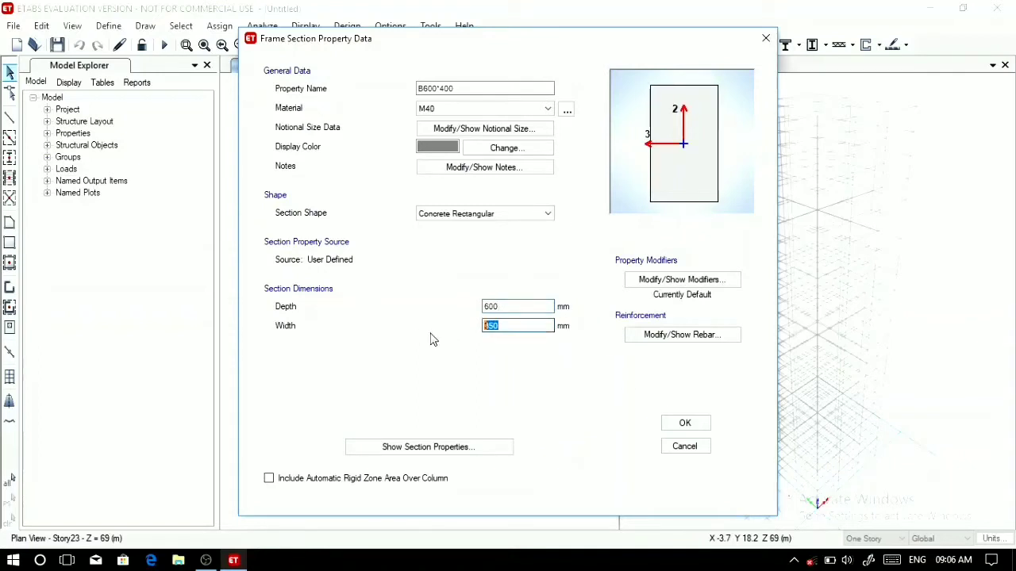
type("4")
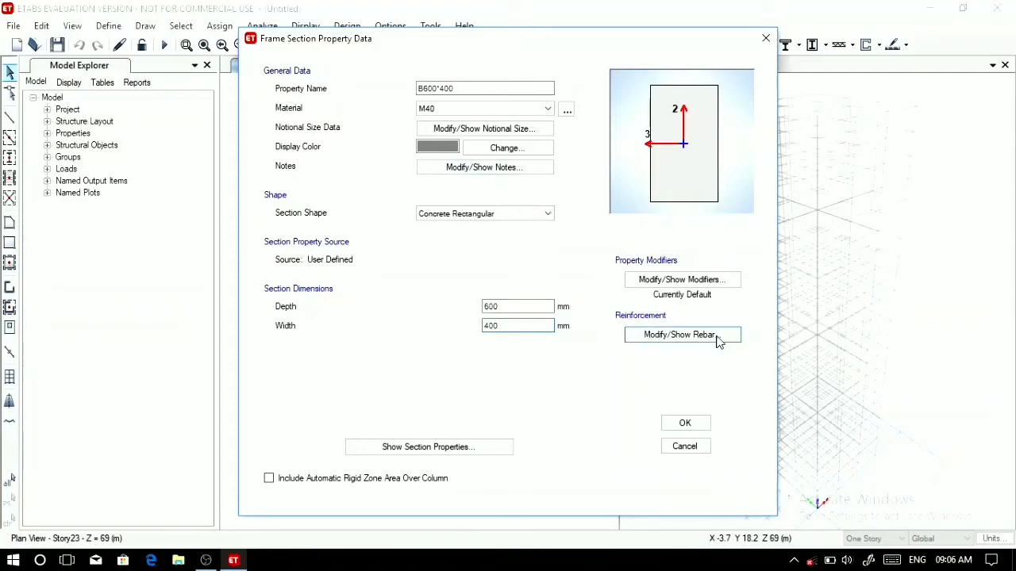
left_click(684, 423)
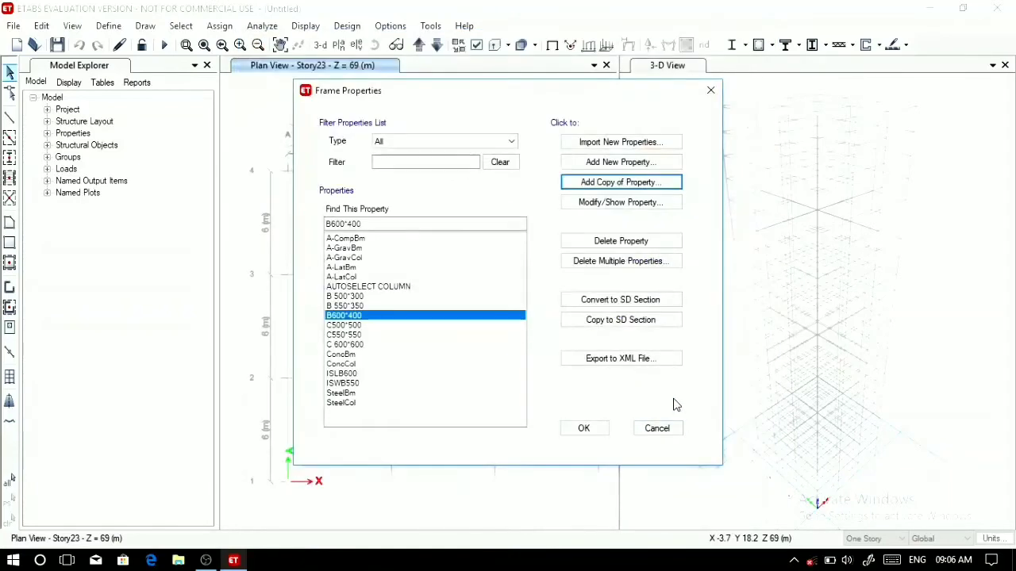
Start a new auto select frame section named AUTOSELECT BEAM with the Concrete design type.
left_click(645, 166)
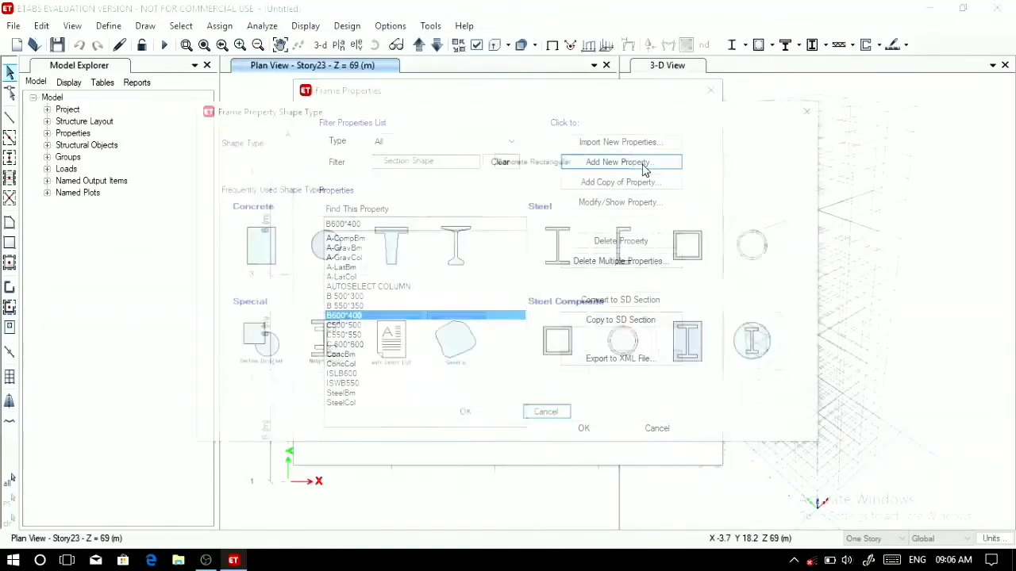
left_click(388, 343)
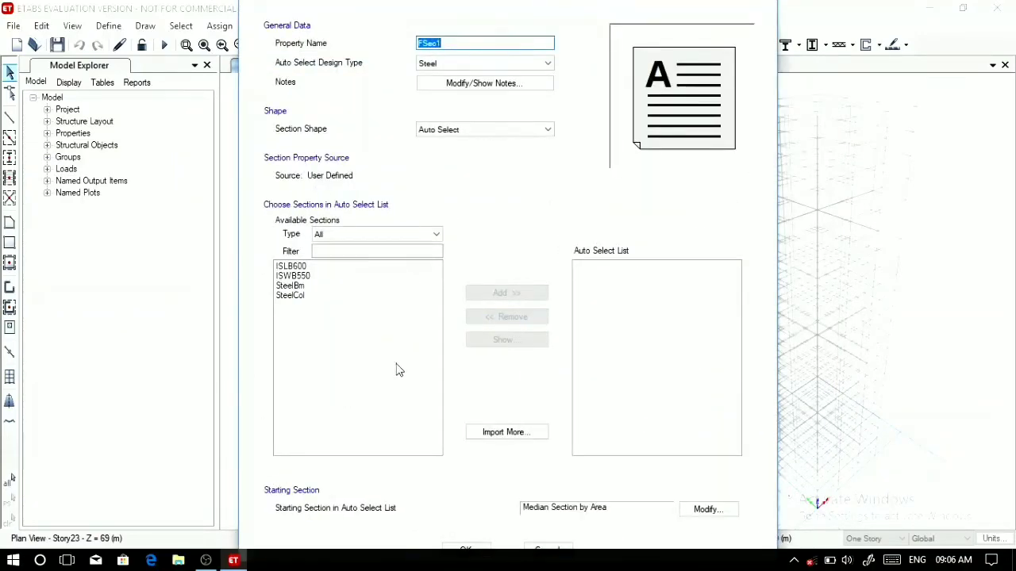
type("AUTOSELECT BEA")
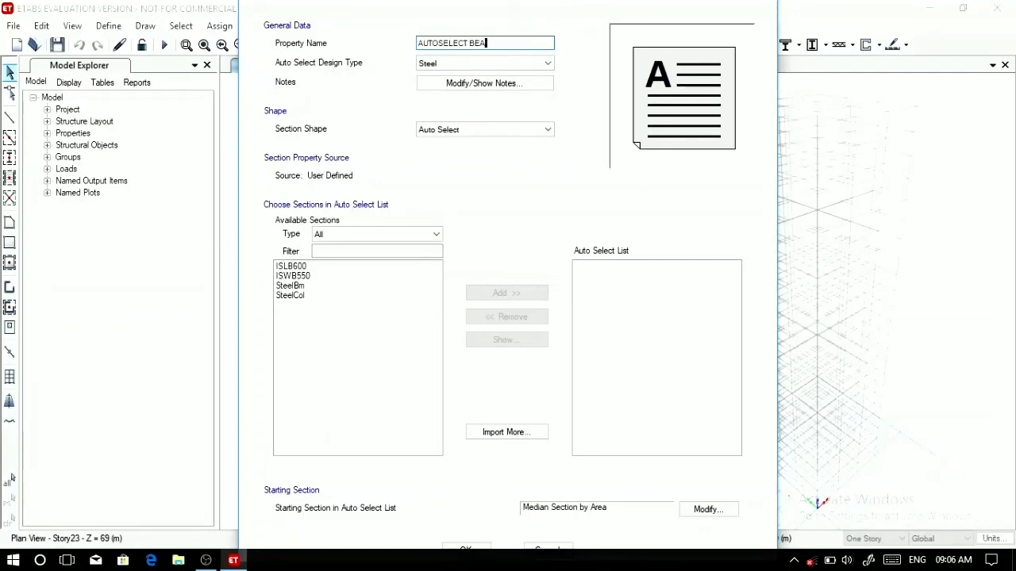
type("M")
left_click(530, 66)
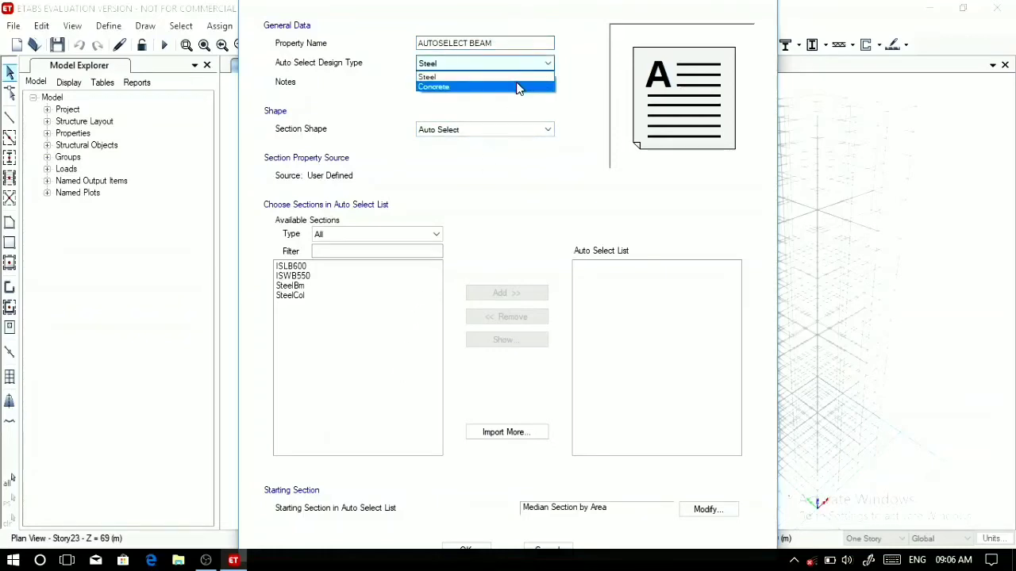
left_click(515, 86)
Add B 500*300, B 550*350 and B600*400 to the beam auto select list and accept the frame properties.
left_click_drag(316, 269, 323, 289)
left_click(510, 295)
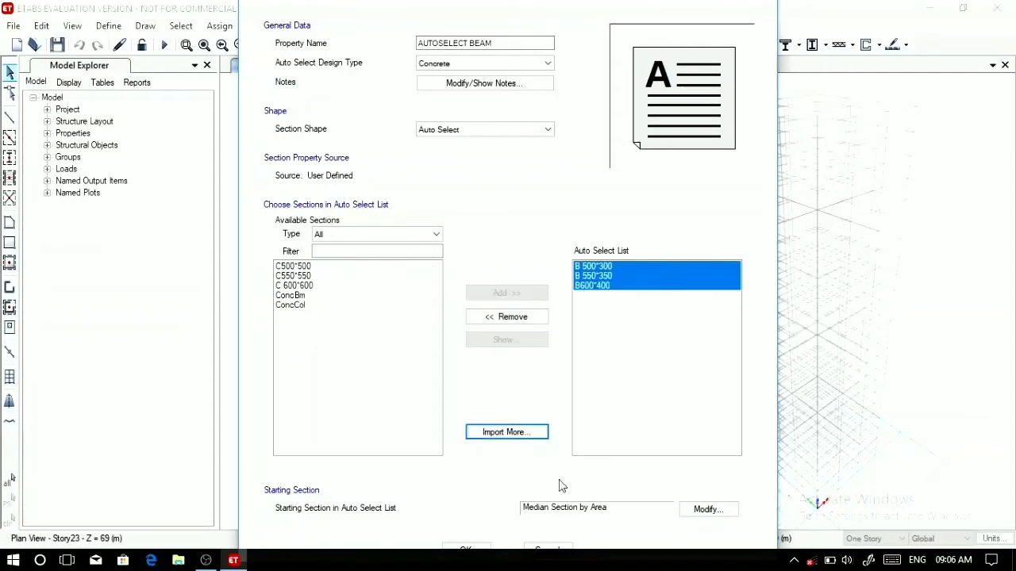
left_click(476, 549)
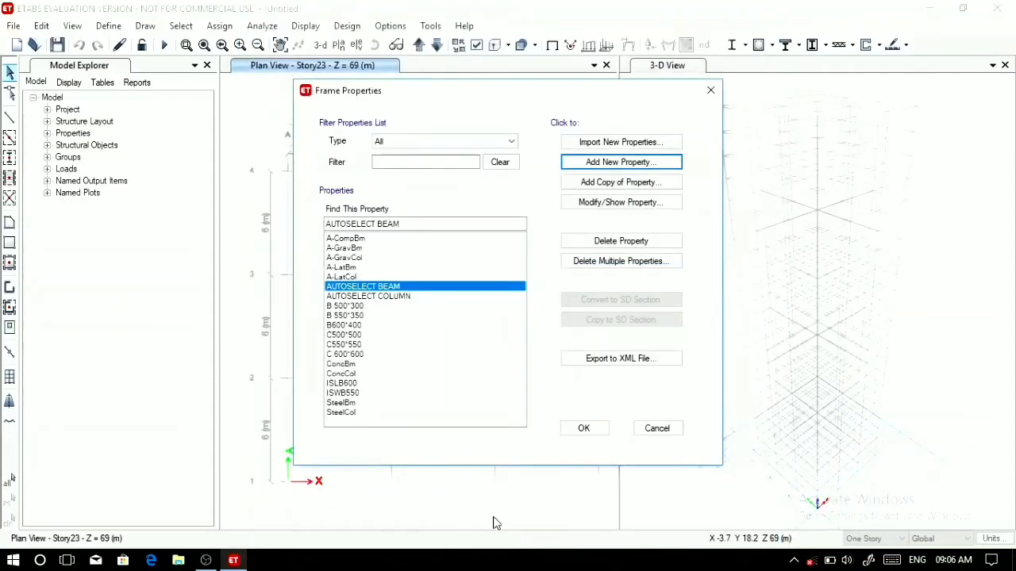
left_click(593, 434)
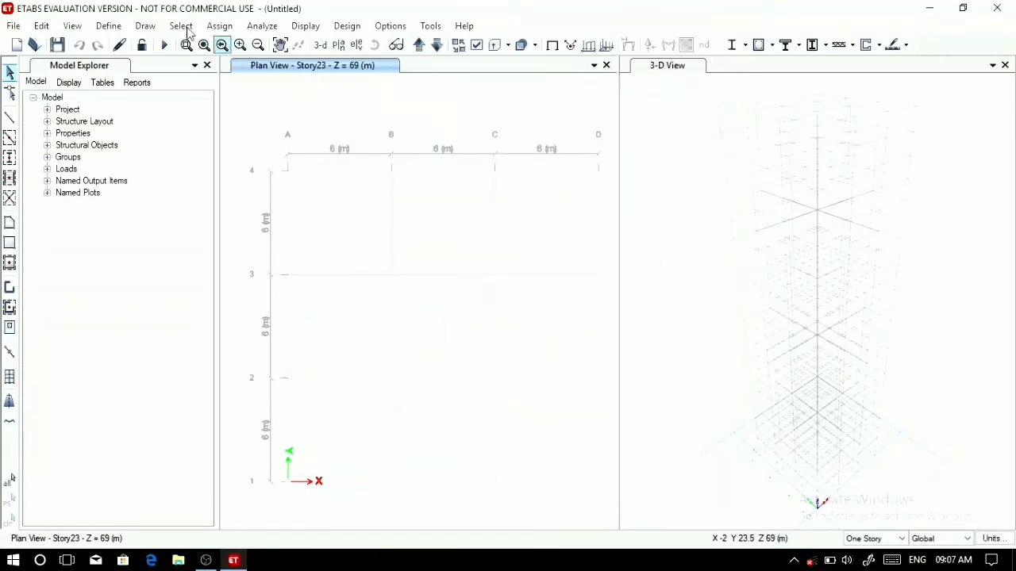
Define a new slab property named SLAB 150 with a thickness of 150 mm and accept the slab properties.
left_click(109, 27)
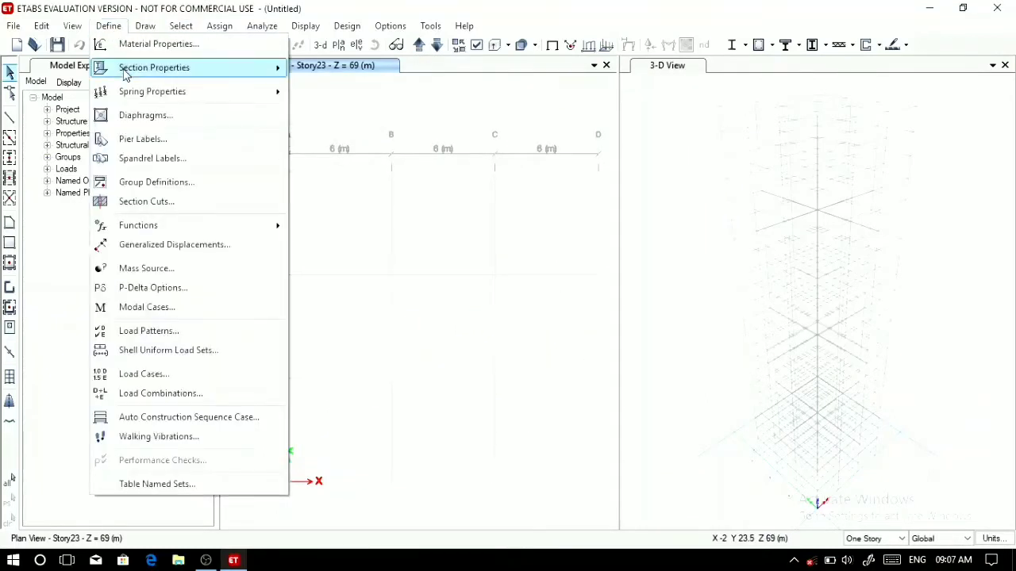
mouse_move(165, 73)
left_click(325, 115)
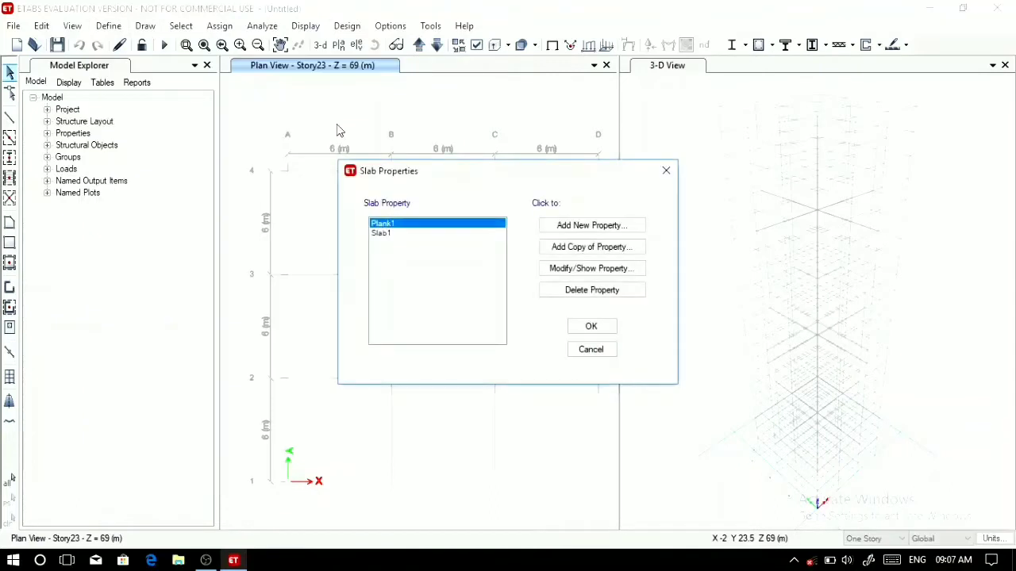
left_click(608, 228)
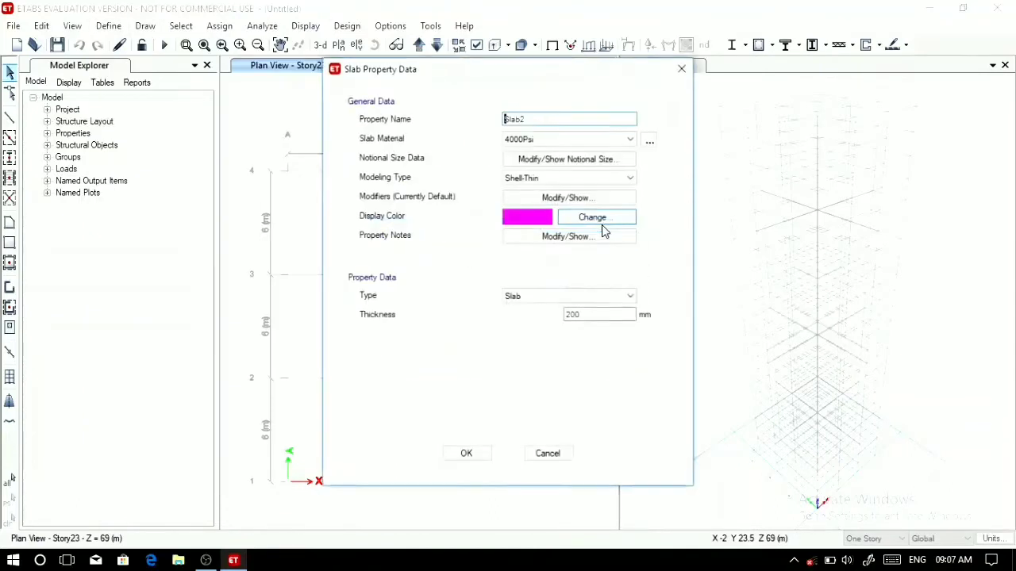
left_click_drag(568, 118, 473, 120)
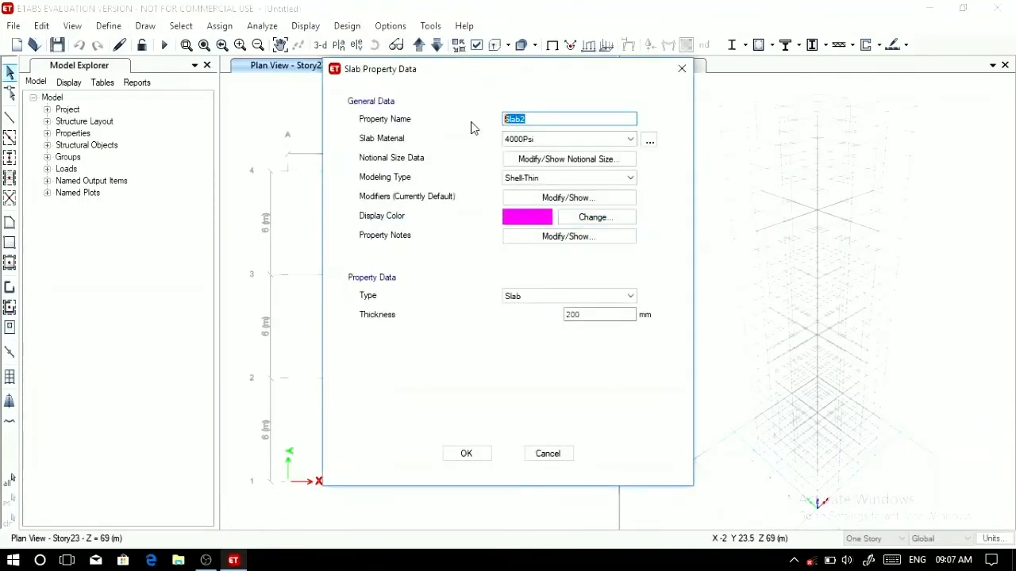
type("SLAB 150")
left_click_drag(591, 315, 547, 314)
type("150")
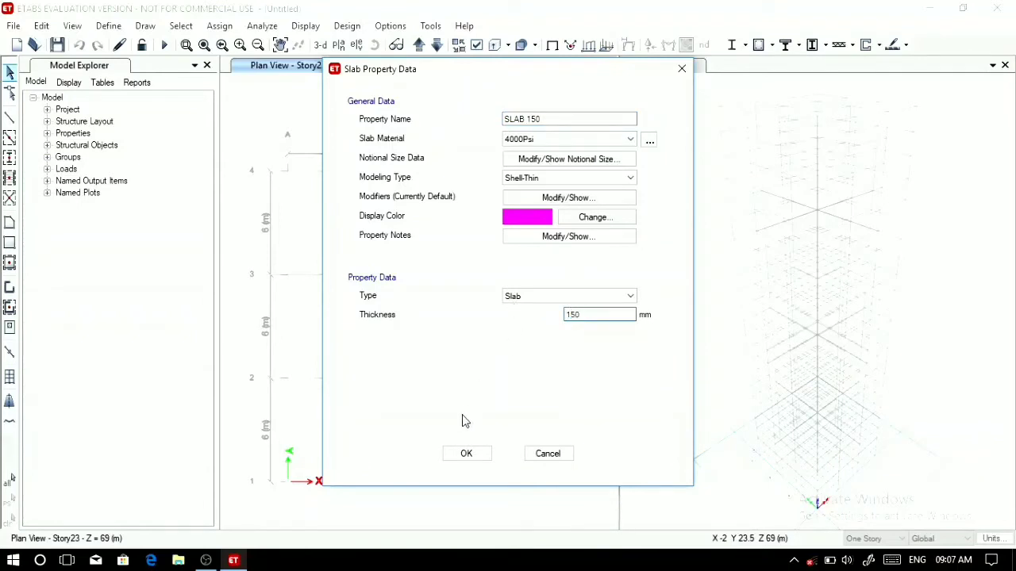
left_click(466, 454)
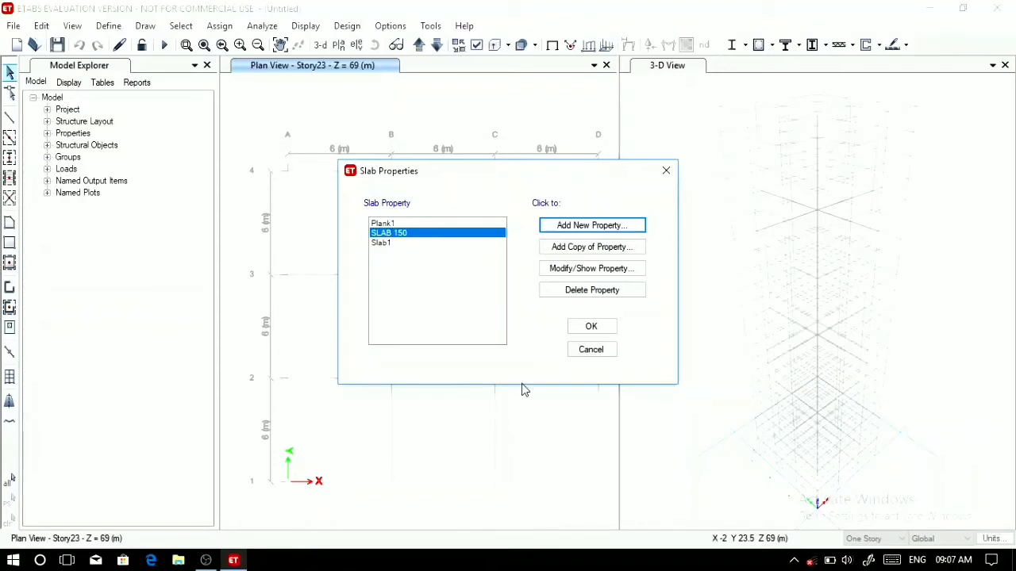
left_click(591, 327)
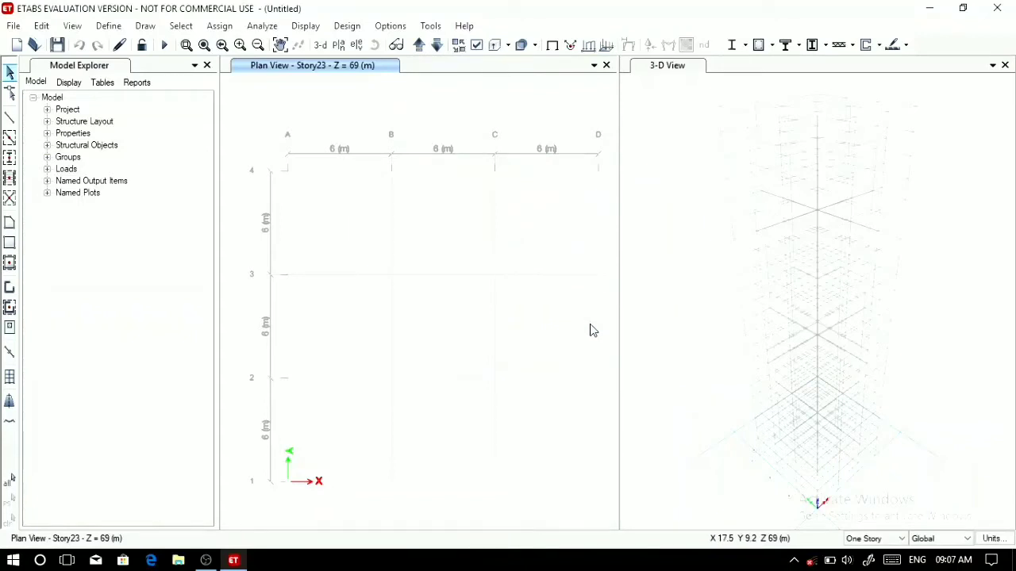
Show Story1 in the plan view and set the drawing scope to Similar Stories.
left_click(419, 46)
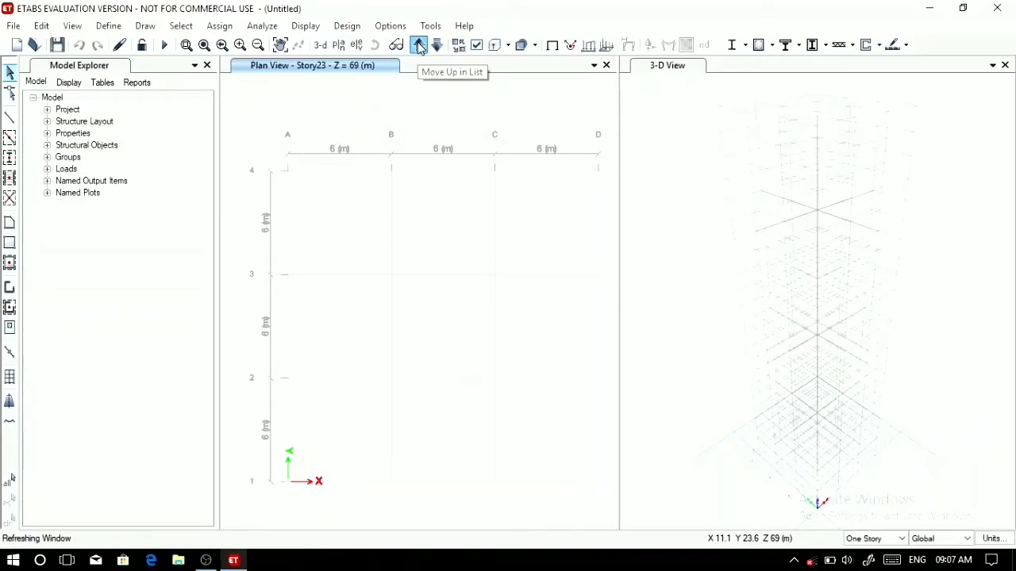
left_click(419, 46)
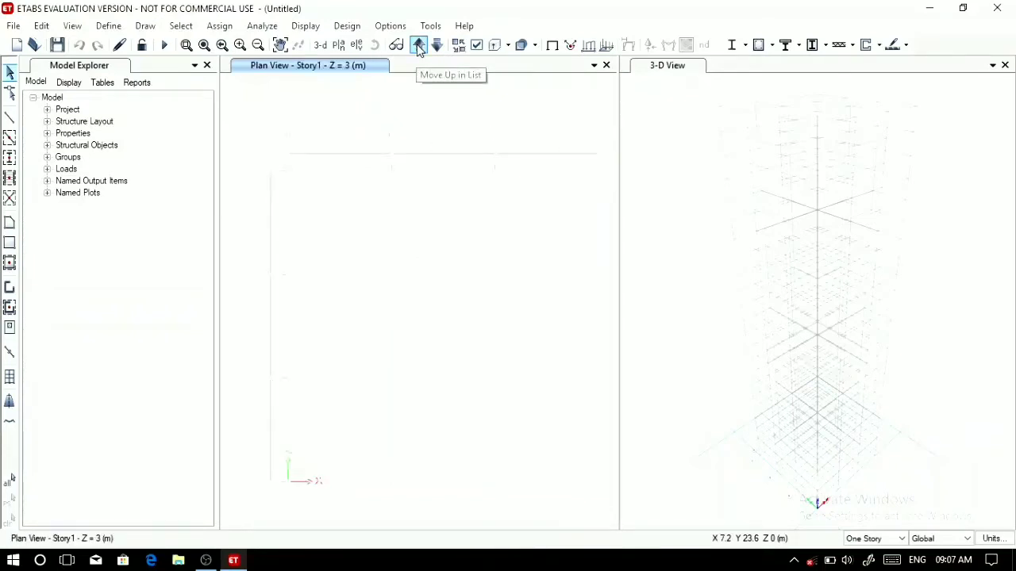
left_click(869, 538)
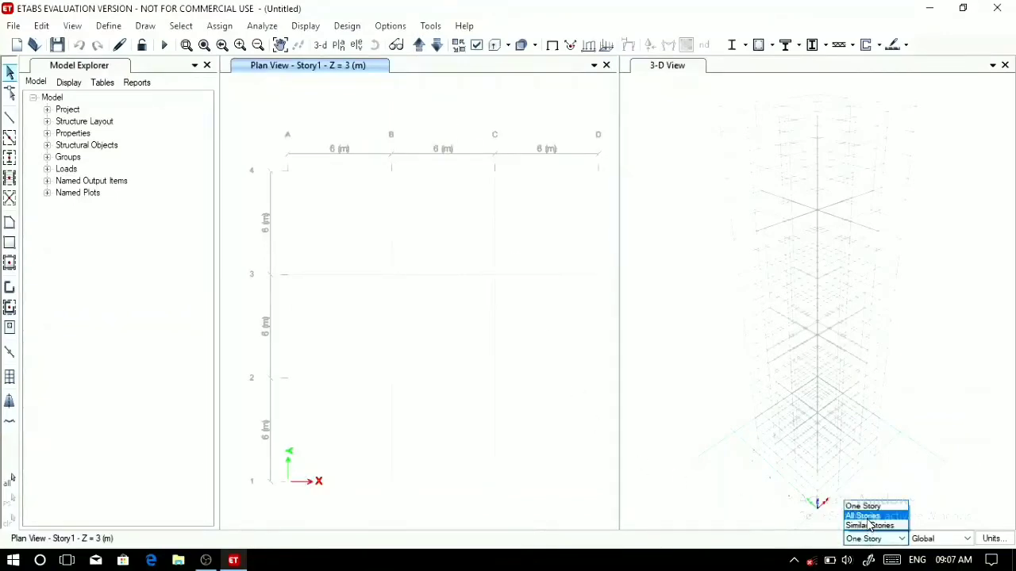
left_click(864, 516)
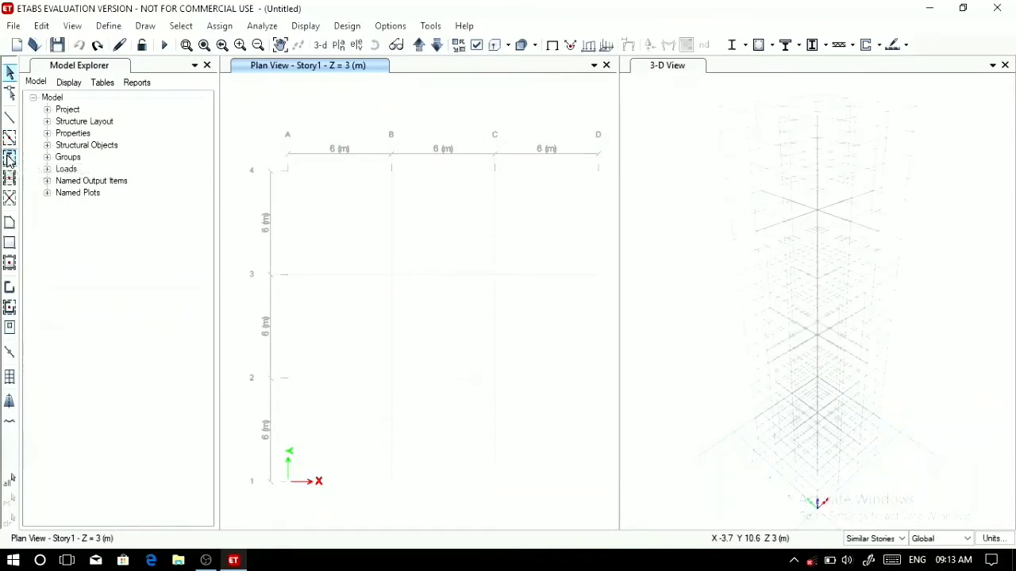
Place AUTOSELECT COLUMN columns at all Story1 grid intersections and AUTOSELECT BEAM beams along all grid lines between A–D and 1–4.
left_click(10, 157)
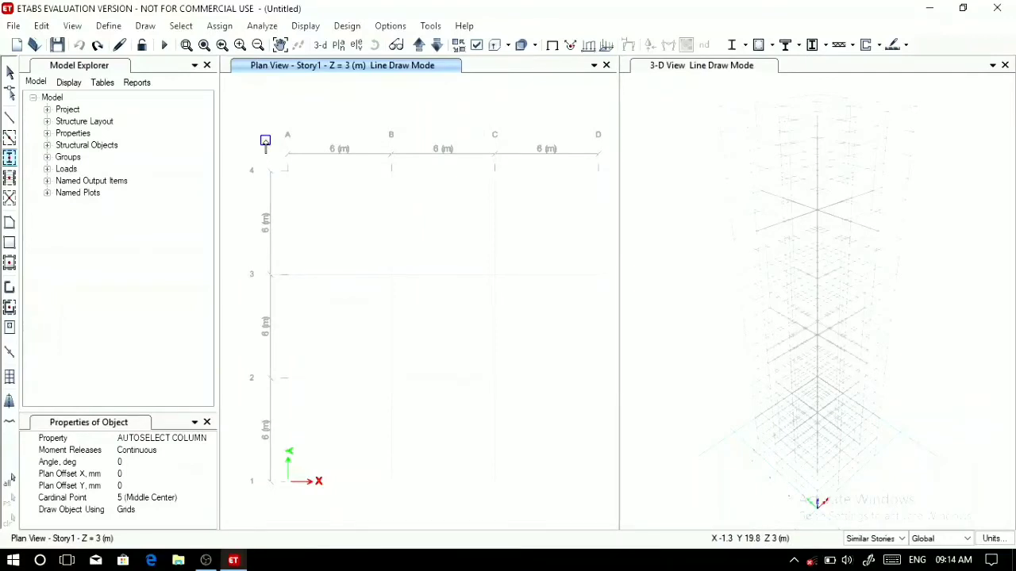
left_click_drag(265, 141, 609, 508)
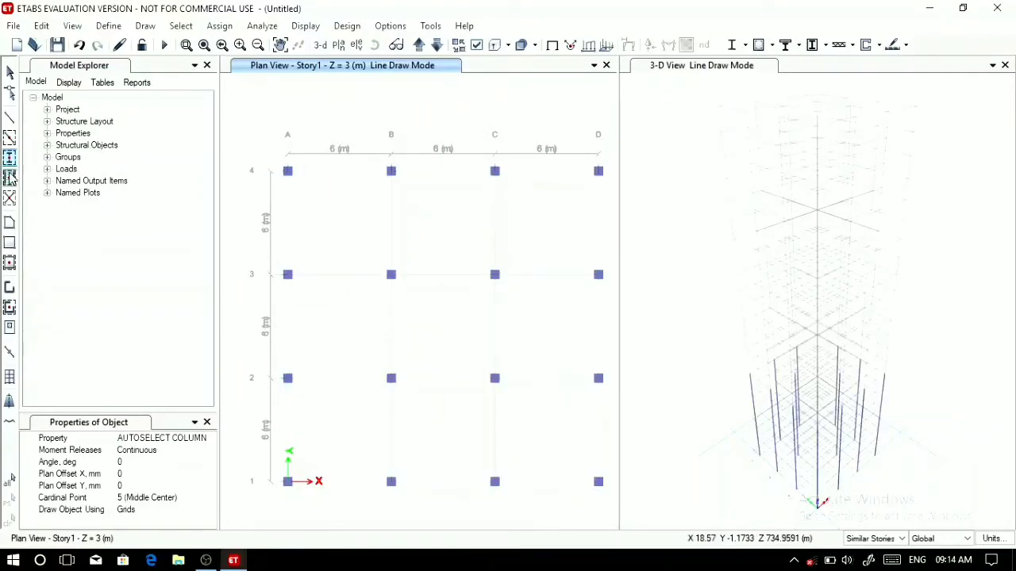
left_click(9, 140)
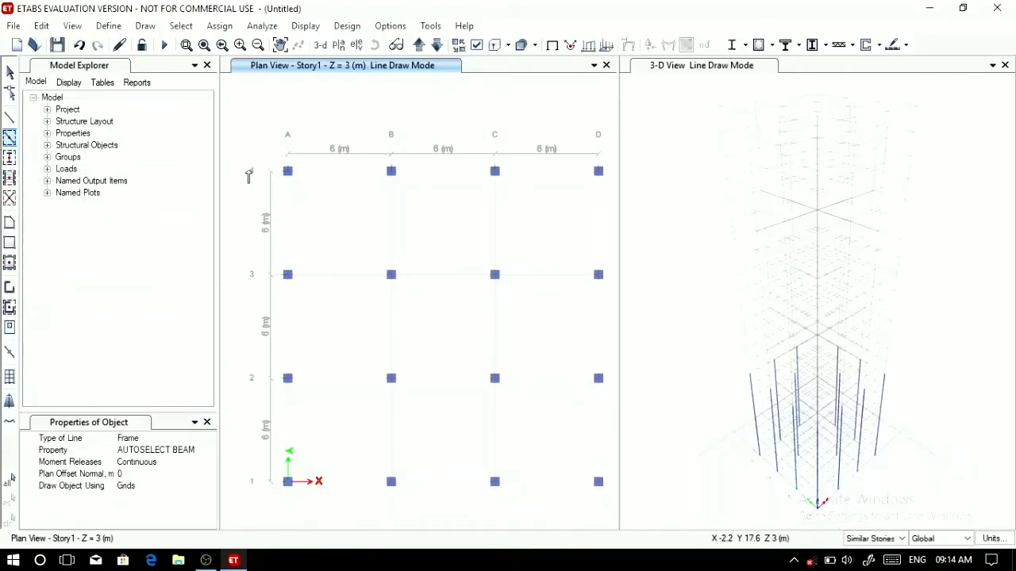
mouse_move(252, 130)
left_mouse_down()
mouse_move(484, 493)
mouse_move(613, 515)
left_mouse_up()
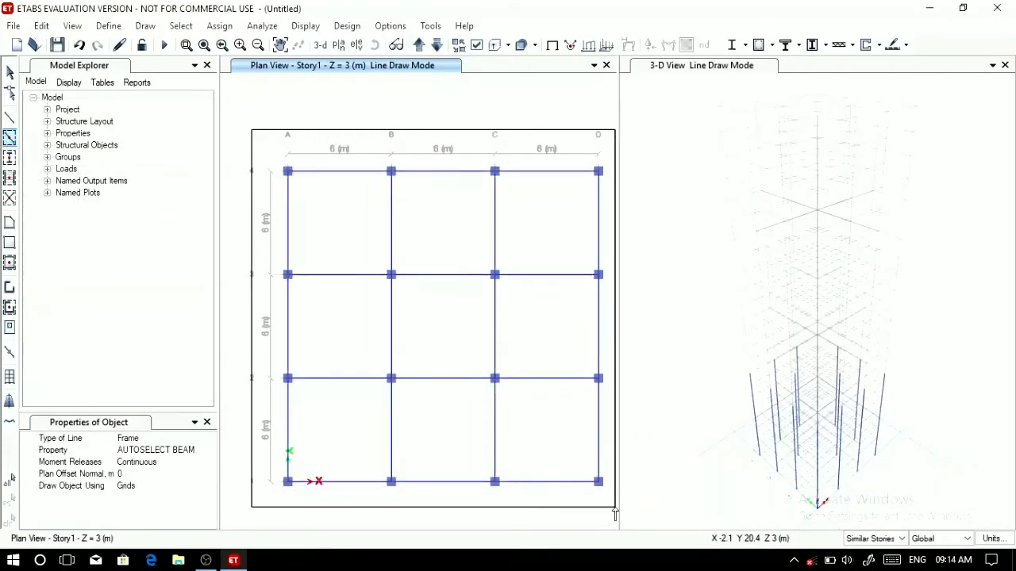
Fill all Story1 grid bays between A–D and 1–4 with SLAB 150 slabs.
left_click(10, 262)
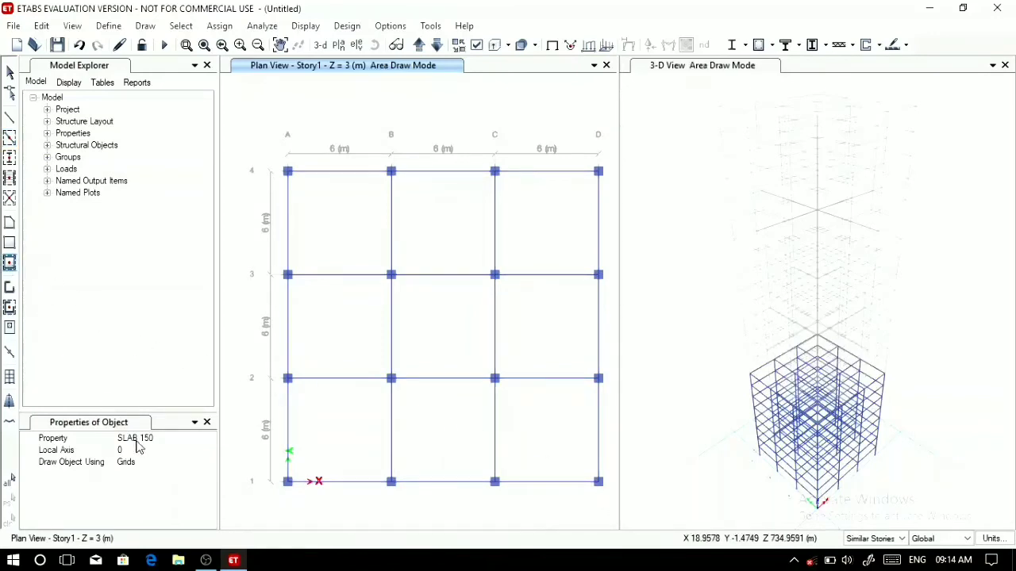
left_click(179, 441)
left_click(210, 439)
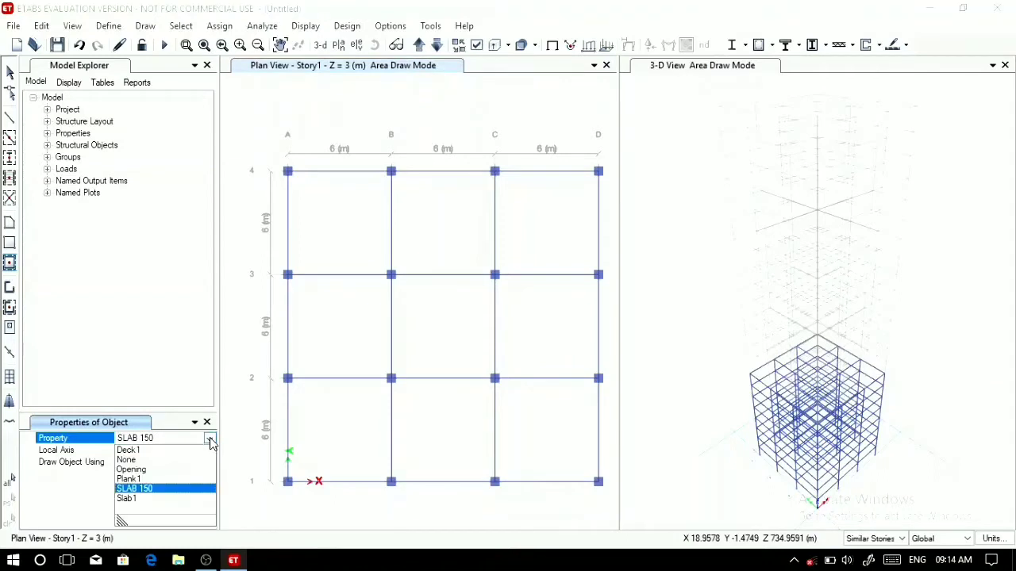
left_click(210, 442)
left_click_drag(265, 131, 588, 506)
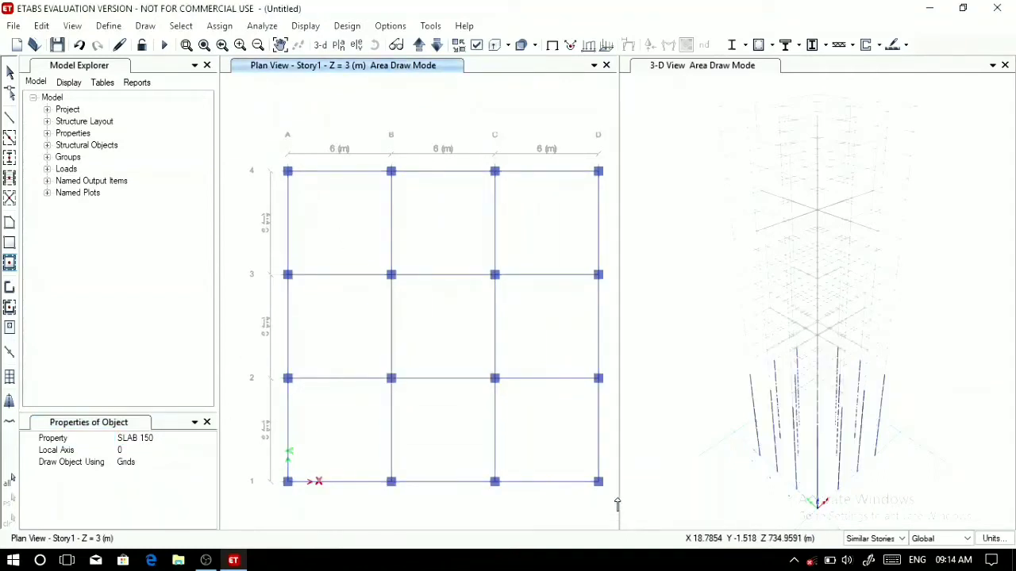
On Story9, place AUTOSELECT COLUMN columns at the grid intersections of B–D with 2–4 and A–C with 1–3.
left_click(419, 46)
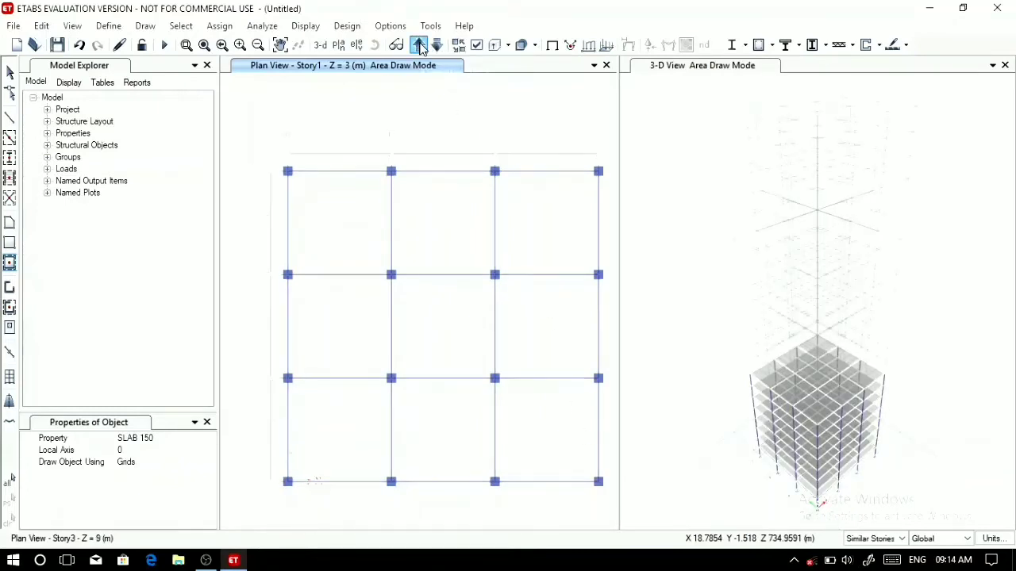
left_click(419, 46)
left_click(369, 373)
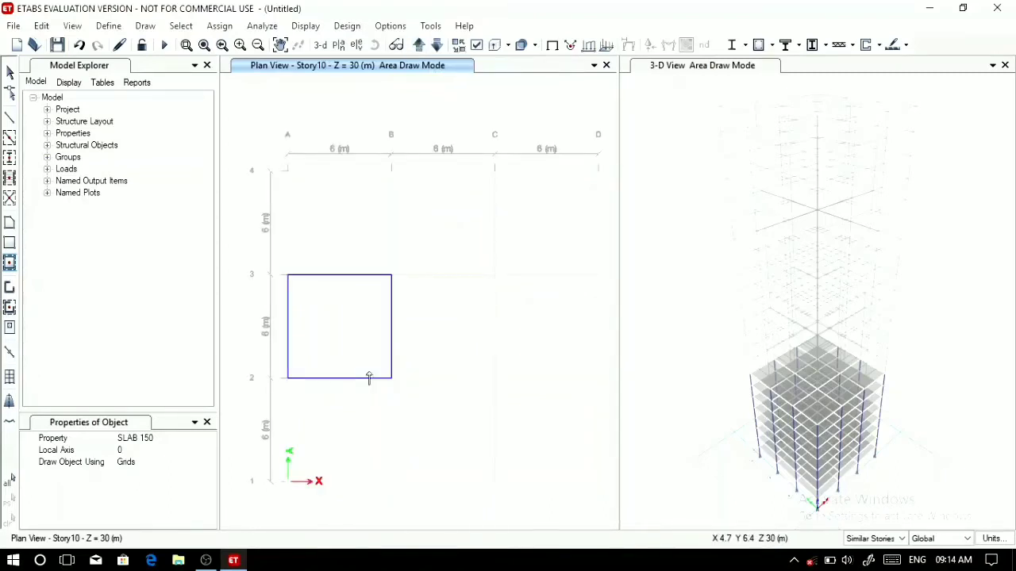
left_click(436, 45)
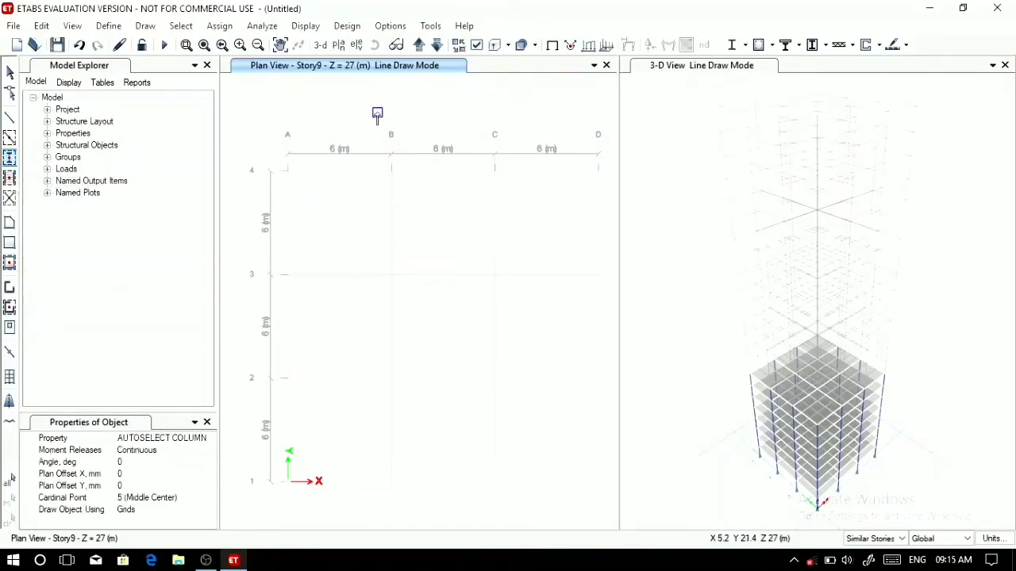
mouse_move(371, 125)
left_mouse_down()
mouse_move(472, 229)
mouse_move(609, 405)
left_mouse_up()
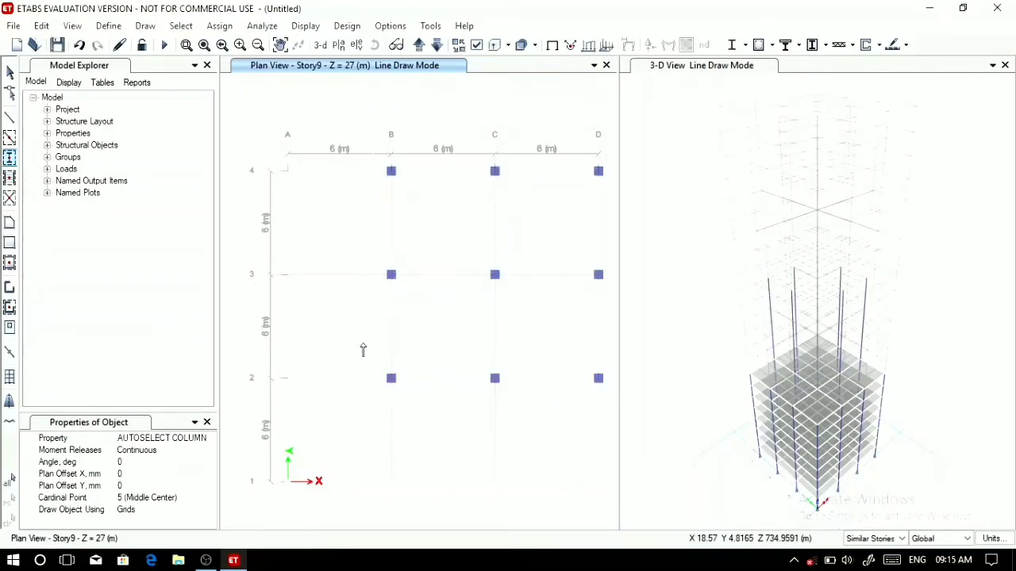
left_click_drag(231, 263, 502, 494)
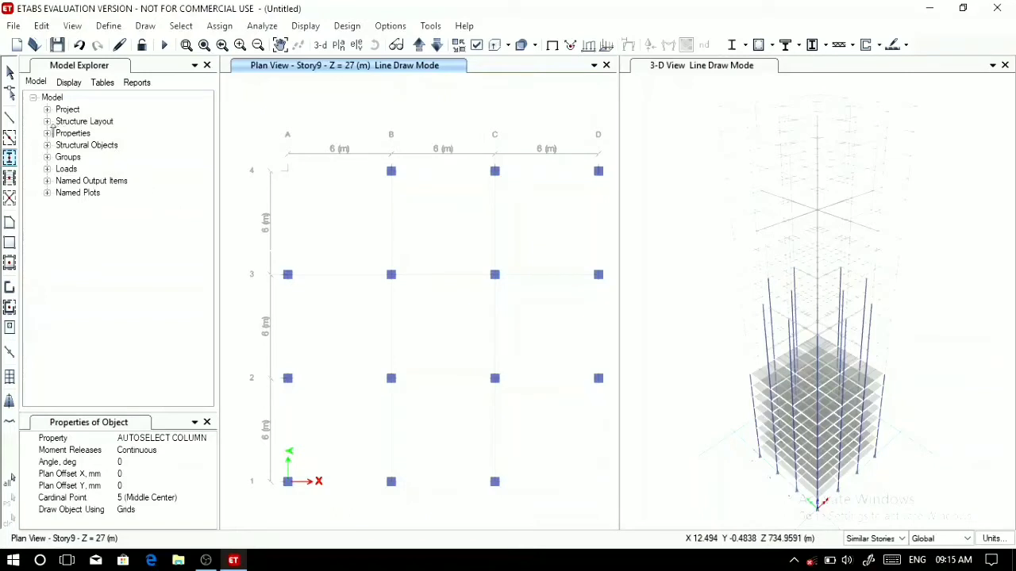
On Story9, draw AUTOSELECT BEAM beams along the grid lines within B–D by 2–4 and A–C by 1–3.
left_click(11, 138)
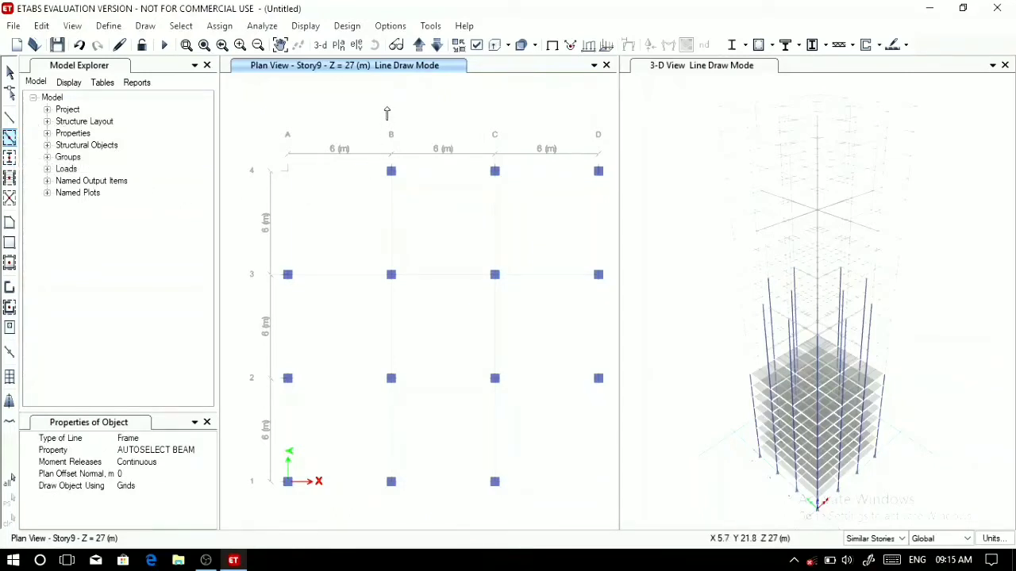
mouse_move(387, 109)
left_mouse_down()
mouse_move(500, 292)
mouse_move(604, 399)
left_mouse_up()
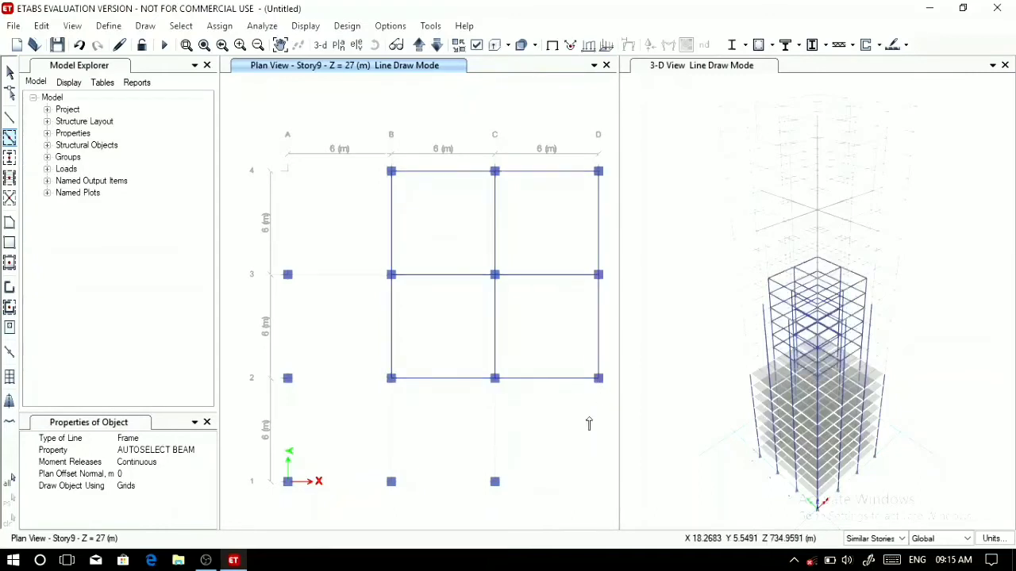
mouse_move(229, 267)
left_mouse_down()
mouse_move(520, 486)
mouse_move(512, 502)
left_mouse_up()
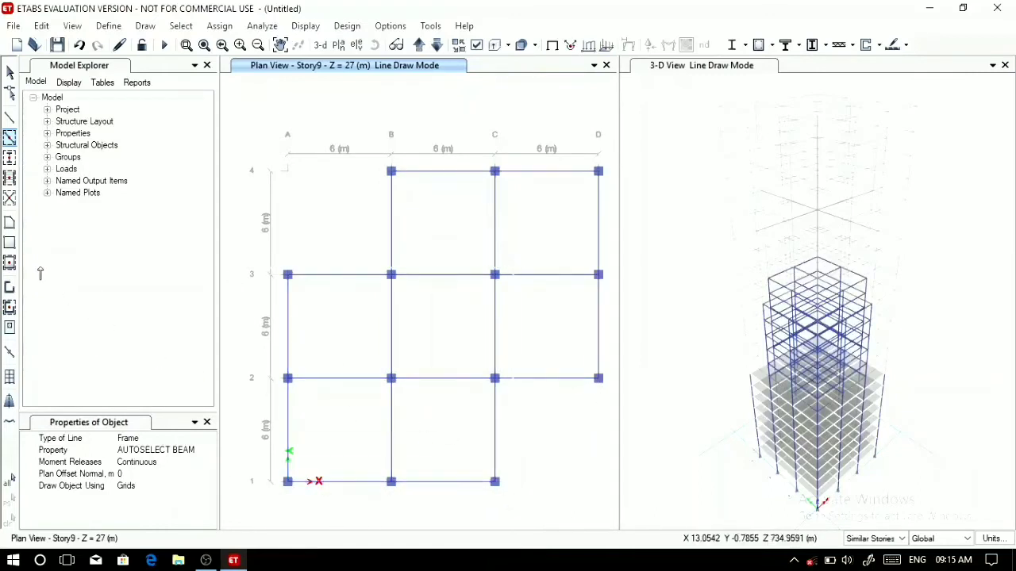
On Story9, fill the grid bays within B–D by 2–4 and A–C by 1–3 with SLAB 150 slabs.
left_click(9, 264)
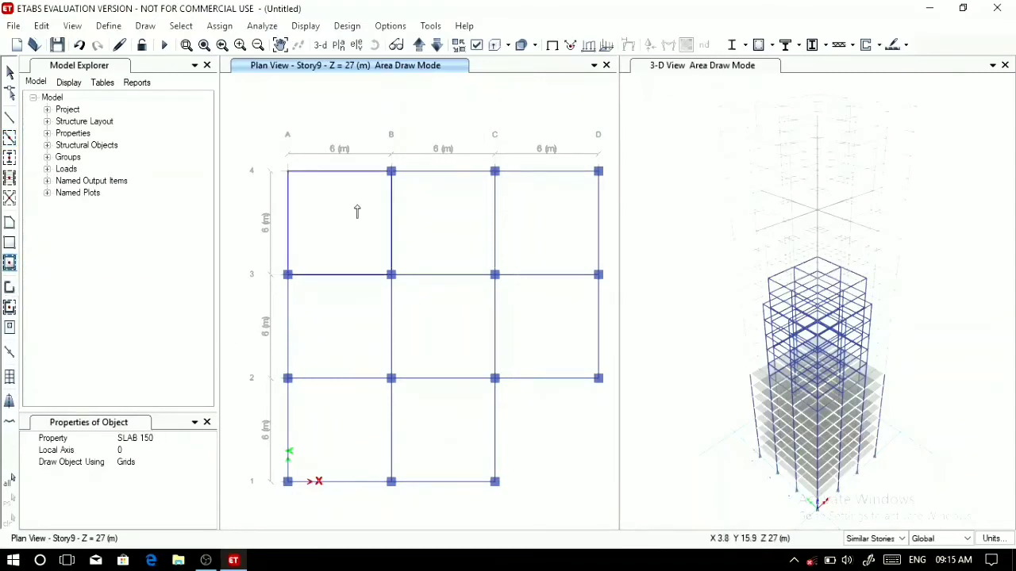
mouse_move(375, 104)
left_mouse_down()
mouse_move(413, 181)
mouse_move(596, 353)
mouse_move(612, 389)
left_mouse_up()
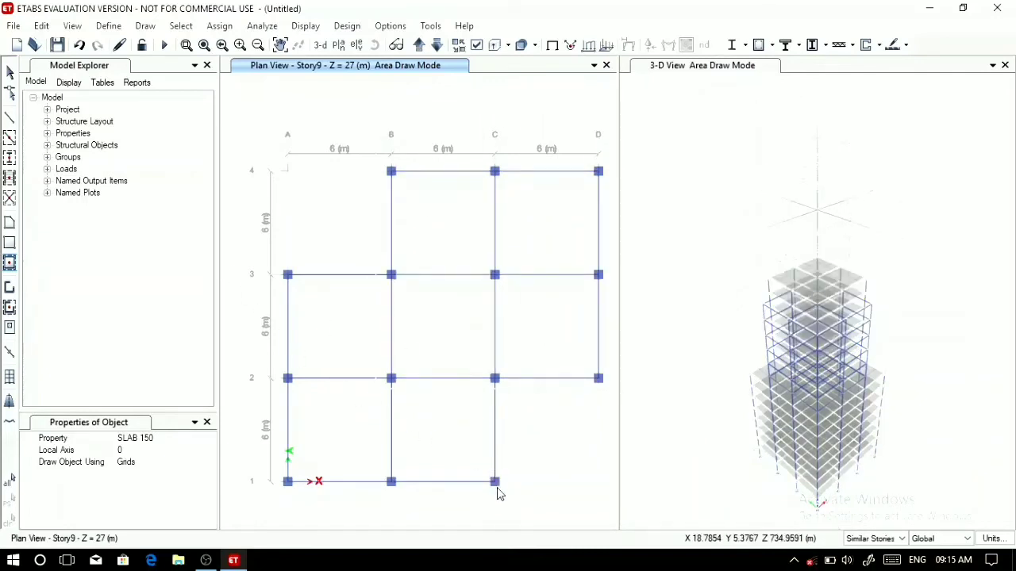
left_click_drag(225, 259, 503, 501)
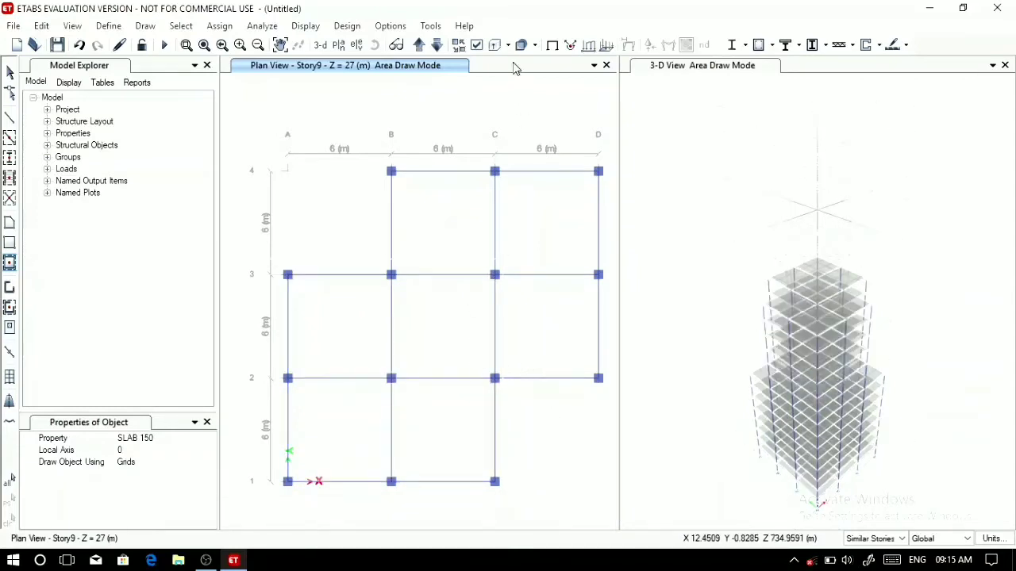
On Story15, place AUTOSELECT COLUMN columns at the grid intersections of B–C with 1–4 and A–D with 2–3.
left_click(418, 46)
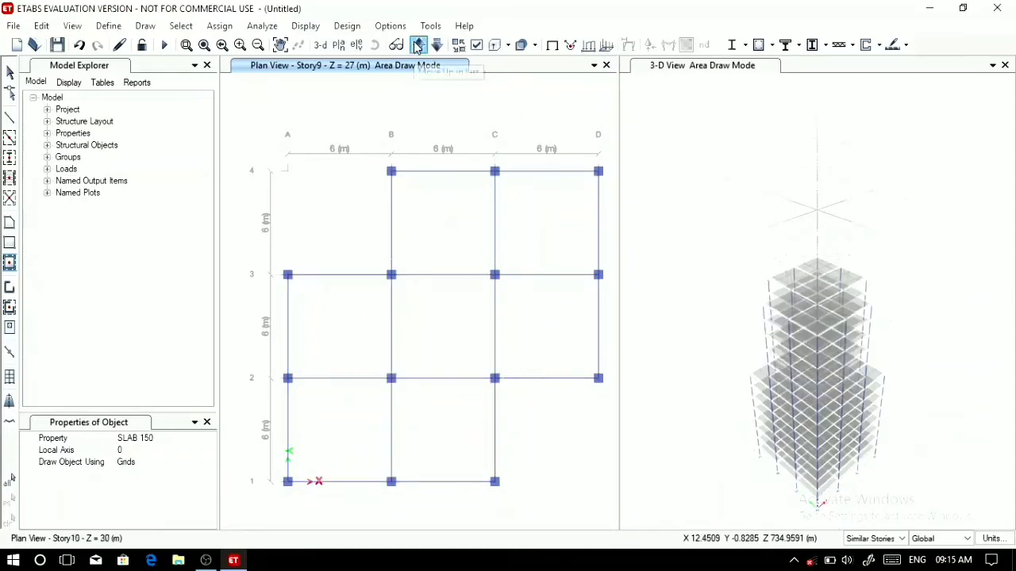
left_click(418, 46)
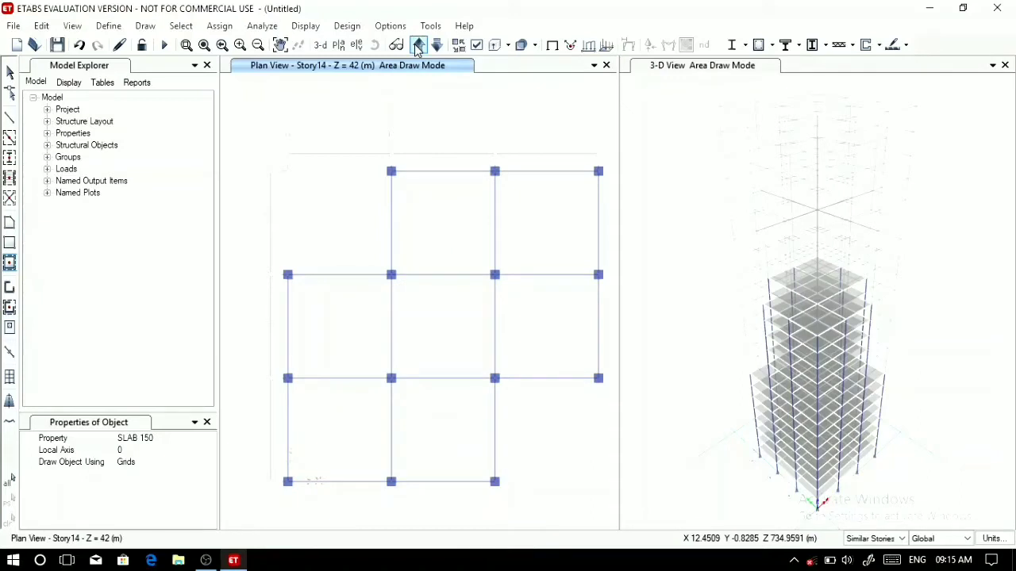
left_click(419, 45)
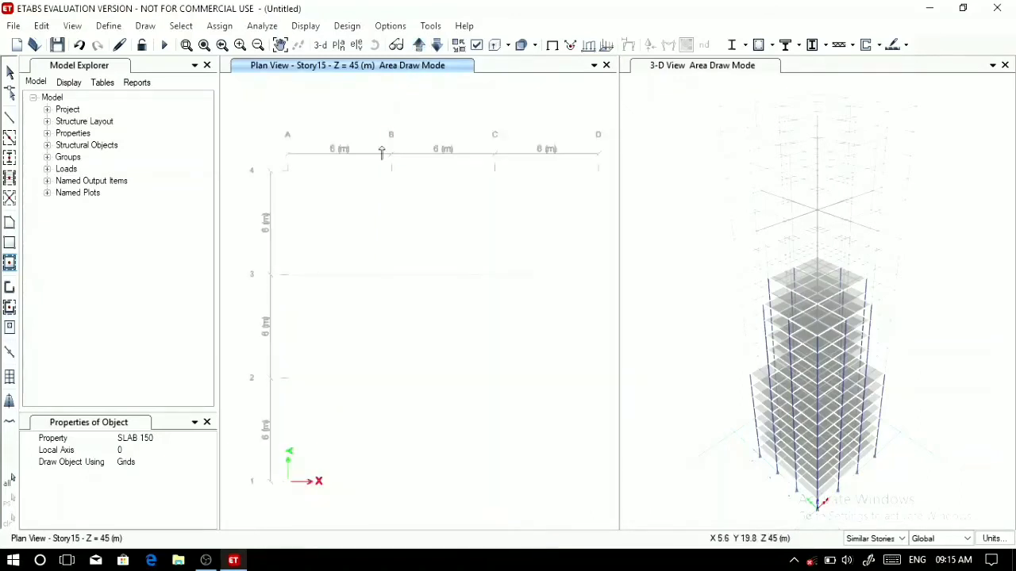
left_click(11, 157)
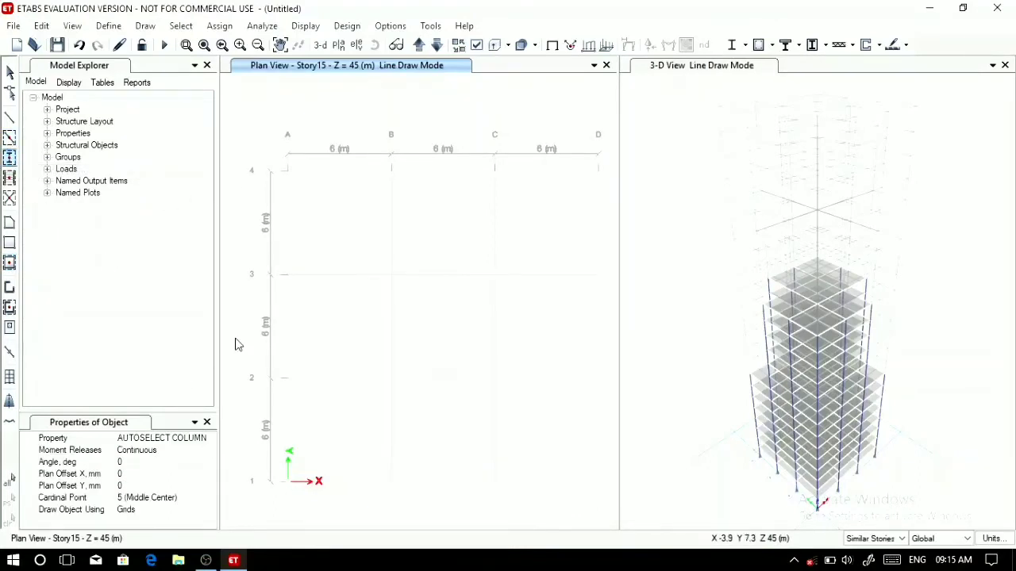
mouse_move(372, 113)
left_mouse_down()
mouse_move(499, 554)
mouse_move(513, 503)
left_mouse_up()
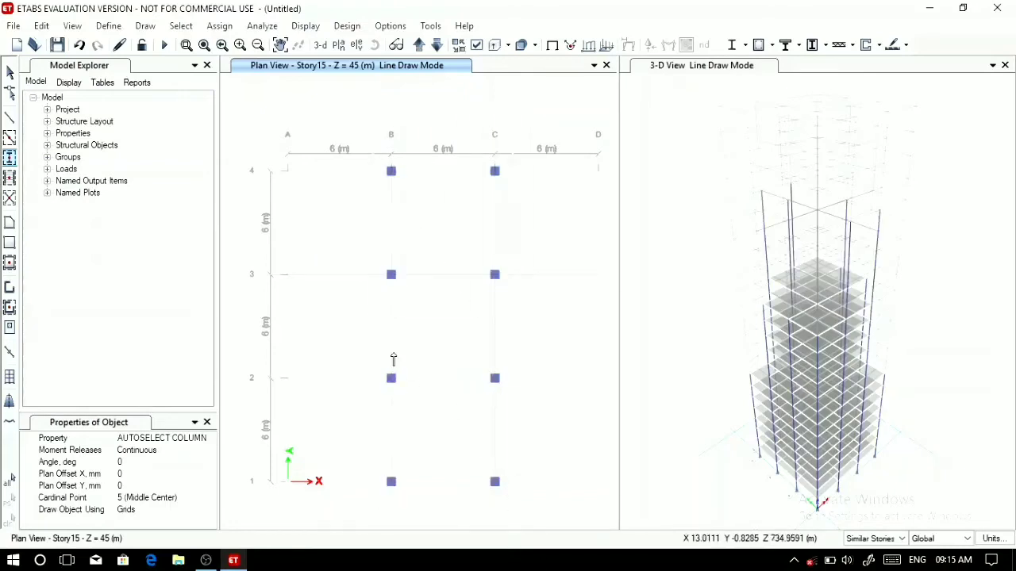
left_click_drag(232, 254, 604, 389)
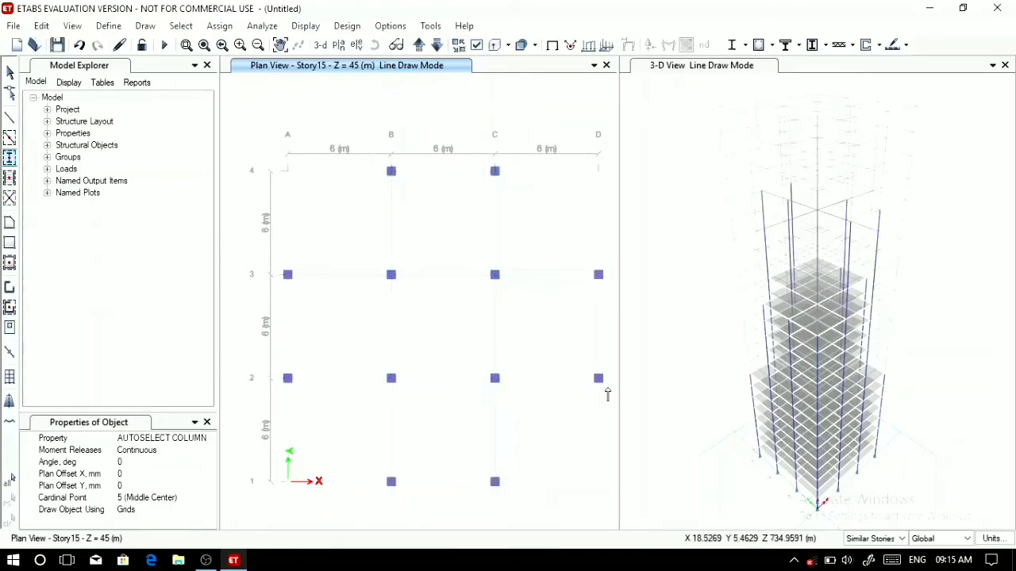
On Story15, draw AUTOSELECT BEAM beams along the grid lines within B–C by 1–4 and A–D by 2–3.
left_click(9, 137)
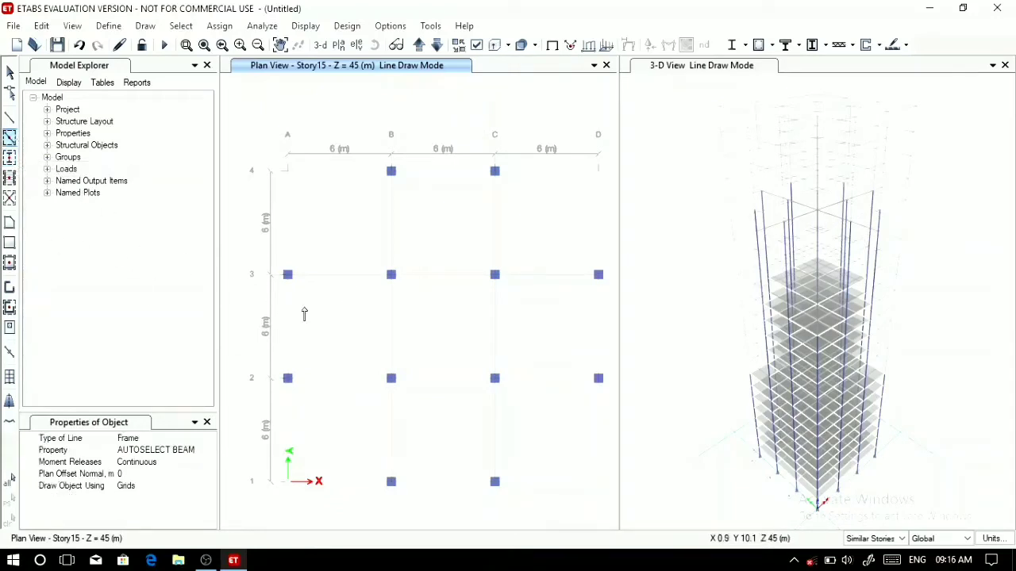
mouse_move(400, 106)
left_mouse_down()
mouse_move(479, 296)
mouse_move(498, 360)
mouse_move(489, 354)
left_mouse_up()
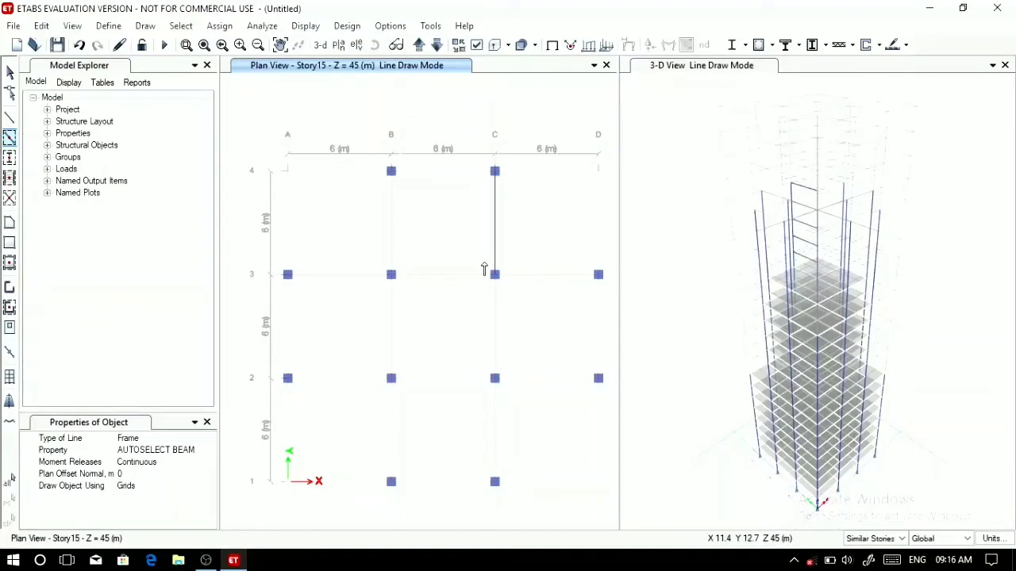
key("ctrl+z")
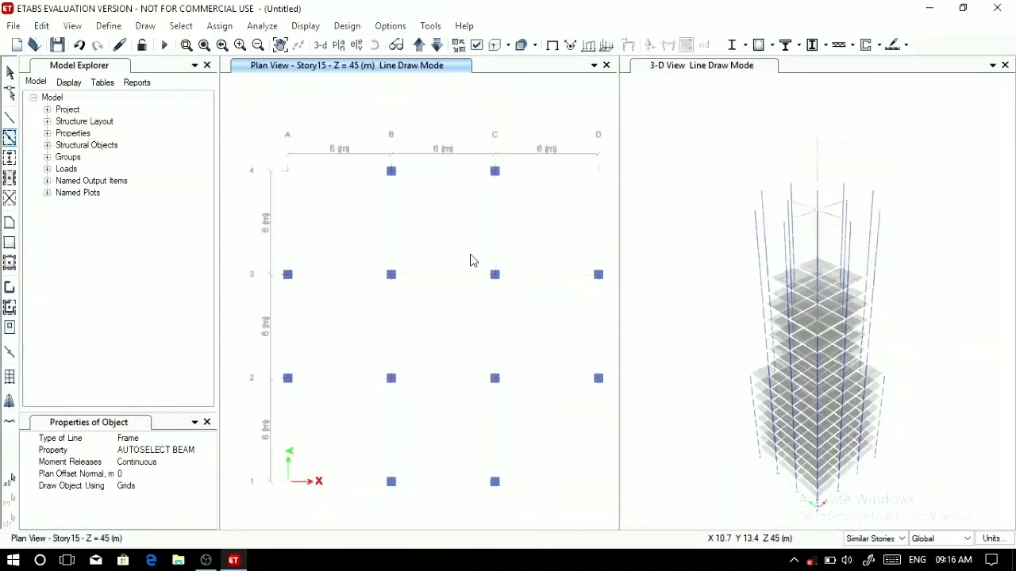
mouse_move(364, 124)
left_mouse_down()
mouse_move(439, 270)
mouse_move(519, 499)
left_mouse_up()
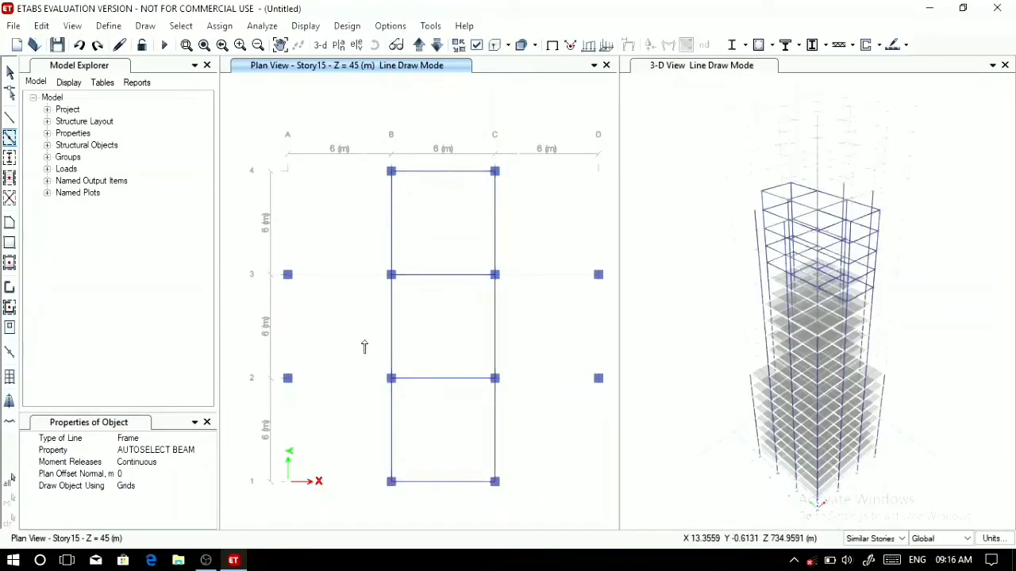
mouse_move(227, 253)
left_mouse_down()
mouse_move(410, 390)
mouse_move(608, 400)
left_mouse_up()
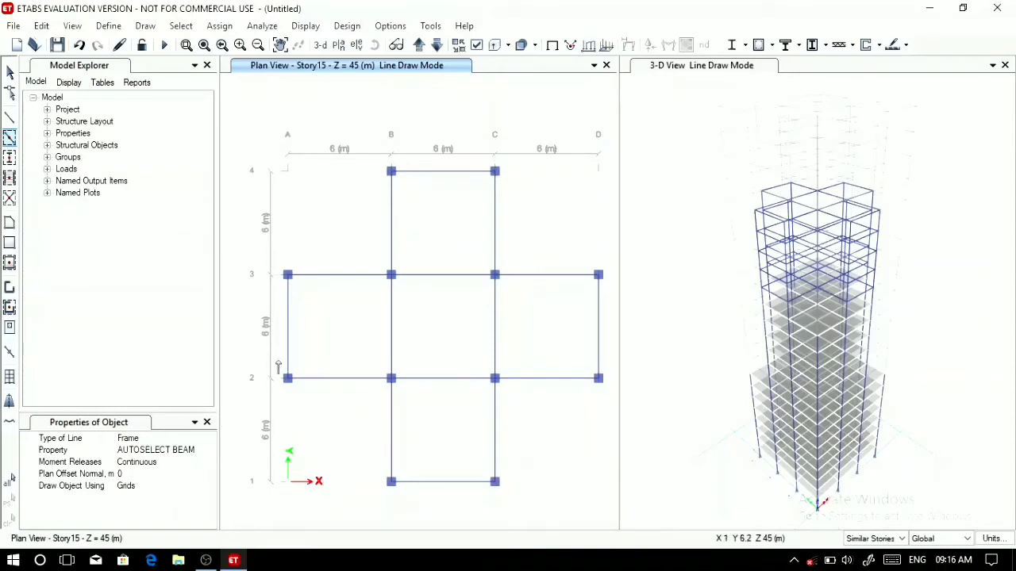
On Story15, fill the grid bays within B–C by 1–4 and A–D by 2–3 with SLAB 150 slabs.
left_click(10, 262)
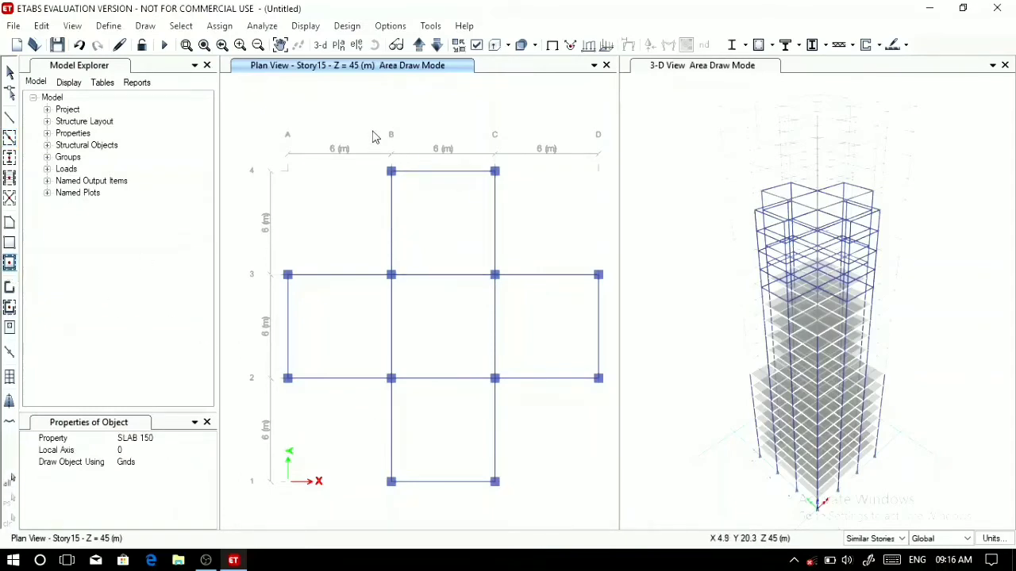
left_click_drag(371, 130, 506, 500)
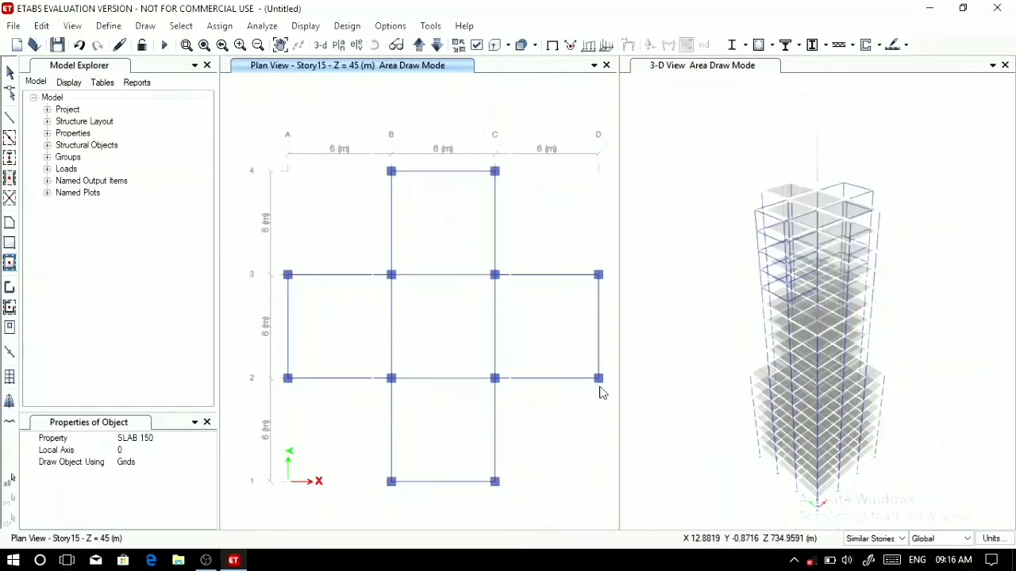
mouse_move(231, 263)
left_mouse_down()
mouse_move(617, 385)
mouse_move(605, 392)
left_mouse_up()
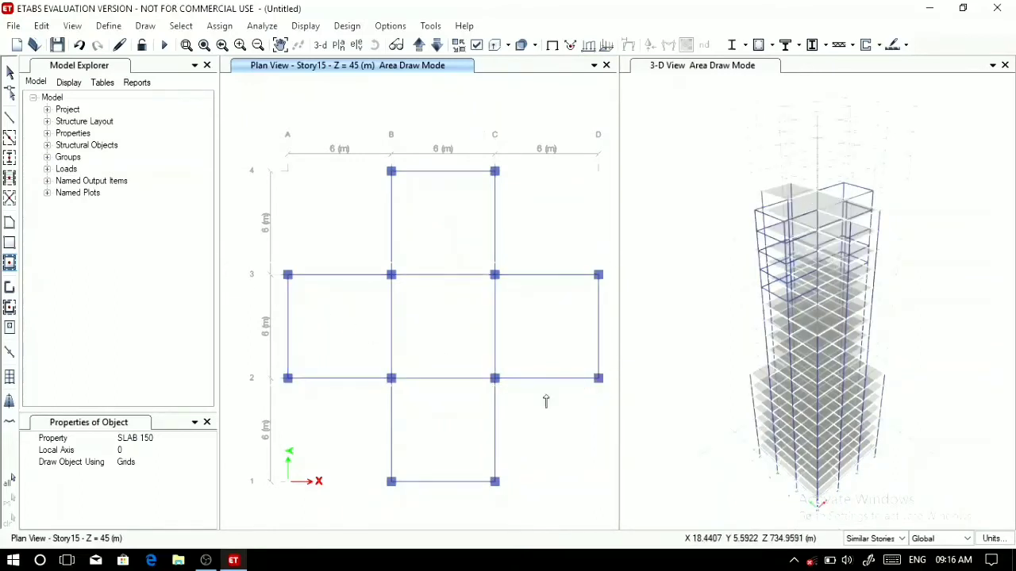
On Story20, limit drawing to One Story and place AUTOSELECT COLUMN columns at the grid intersections of B–C with 1–3.
left_click(418, 47)
left_click(418, 47)
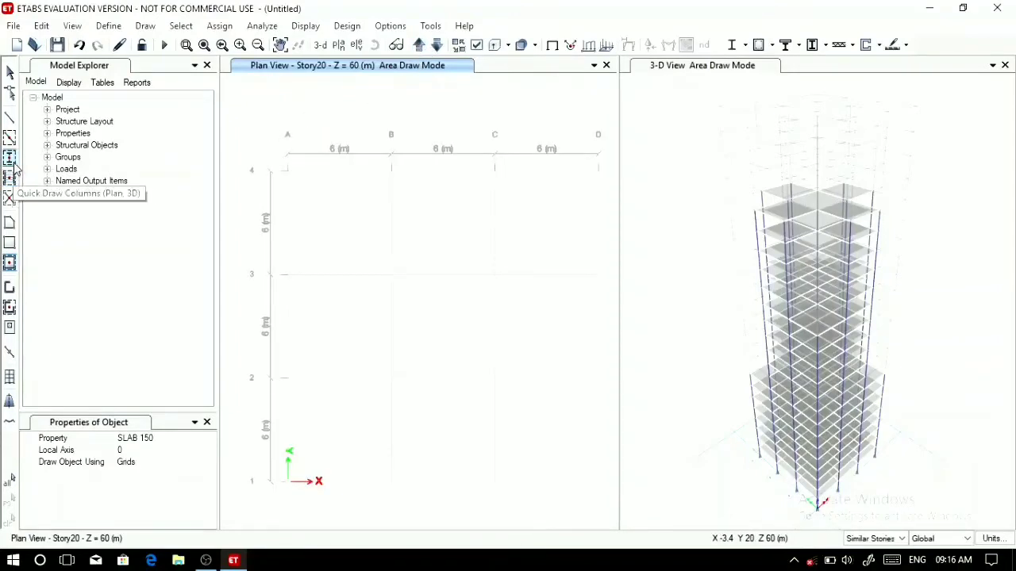
left_click(887, 539)
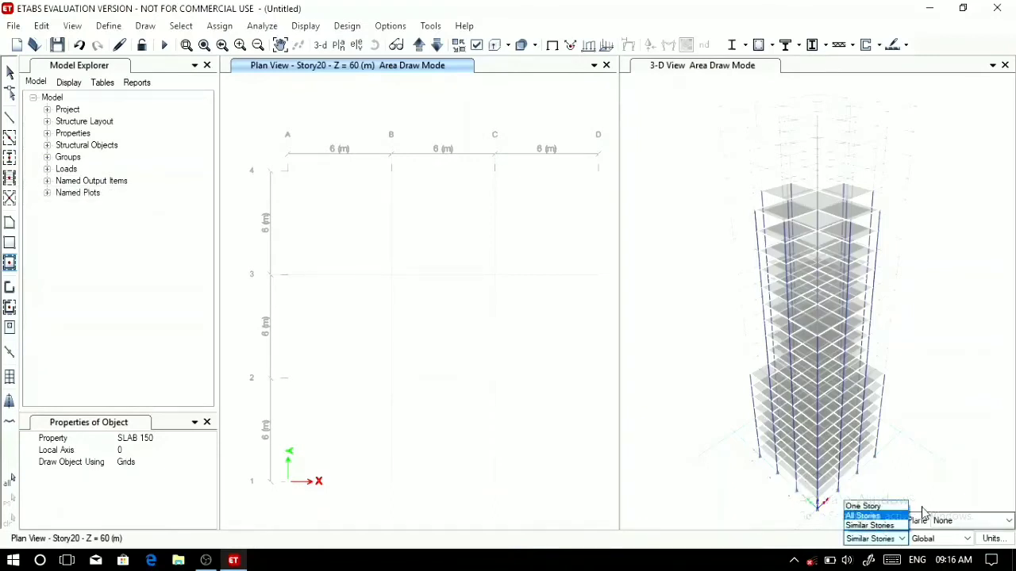
left_click(862, 506)
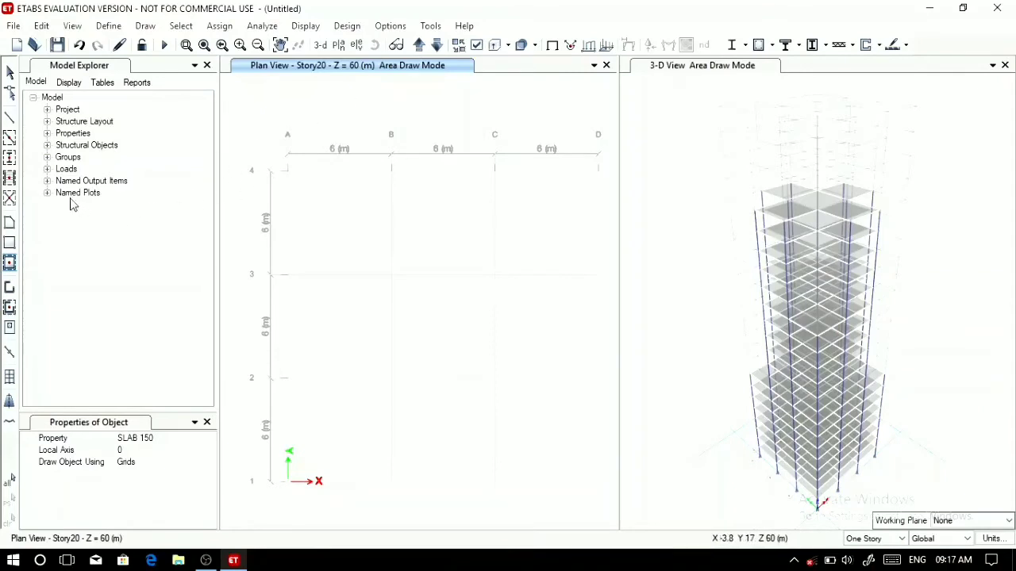
left_click(10, 157)
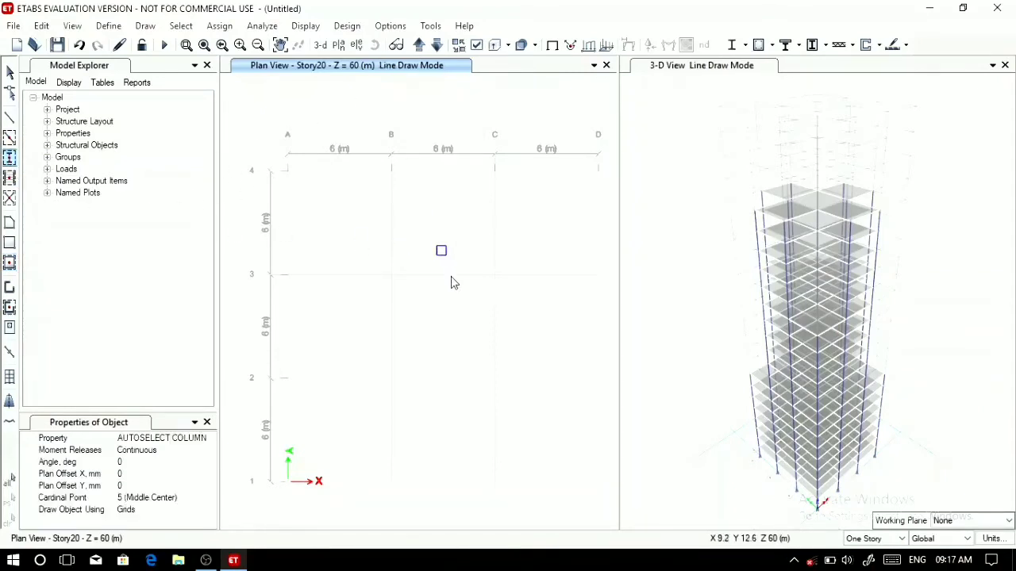
mouse_move(365, 260)
left_mouse_down()
mouse_move(525, 485)
mouse_move(519, 497)
left_mouse_up()
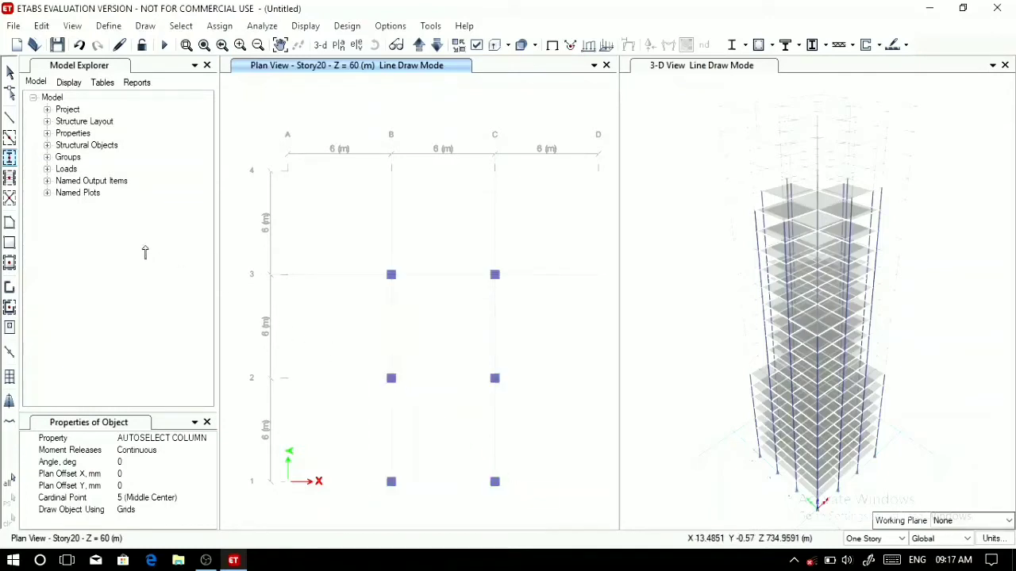
Draw AUTOSELECT BEAM beams along the Story20 grid lines within B–C by 1–3 and fill both bays with SLAB 150 slabs.
left_click(9, 137)
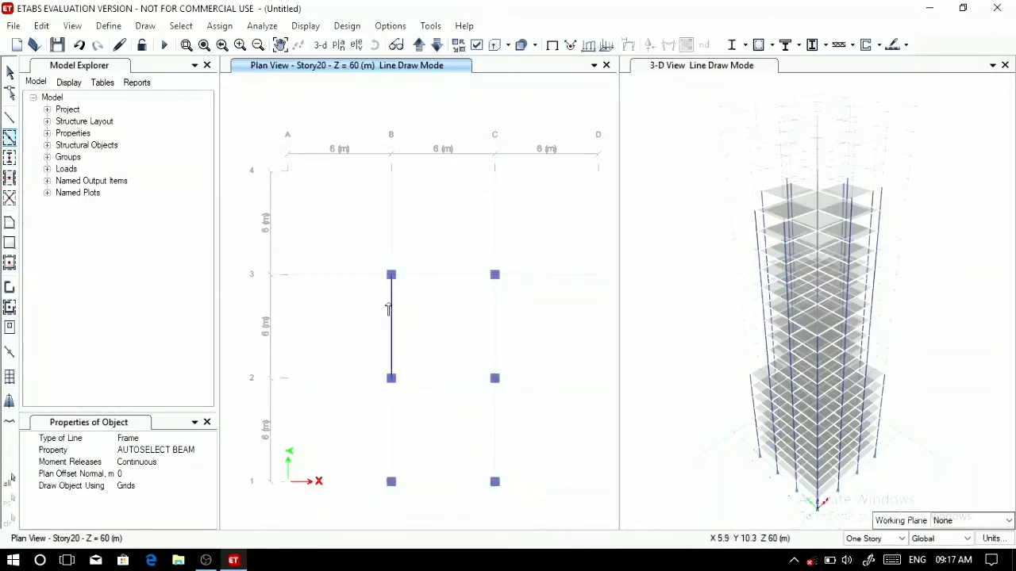
left_click_drag(378, 266, 520, 502)
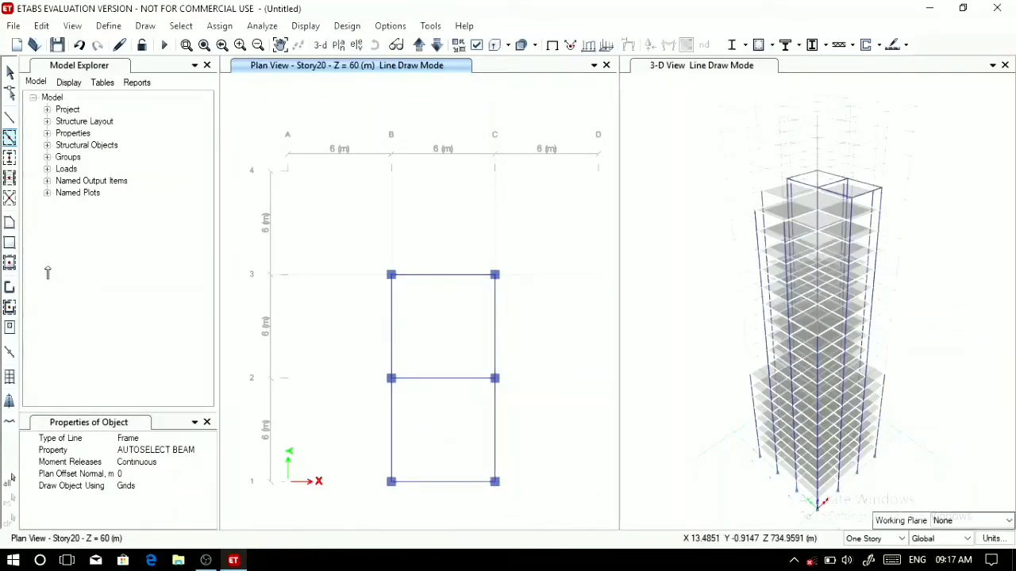
left_click(10, 263)
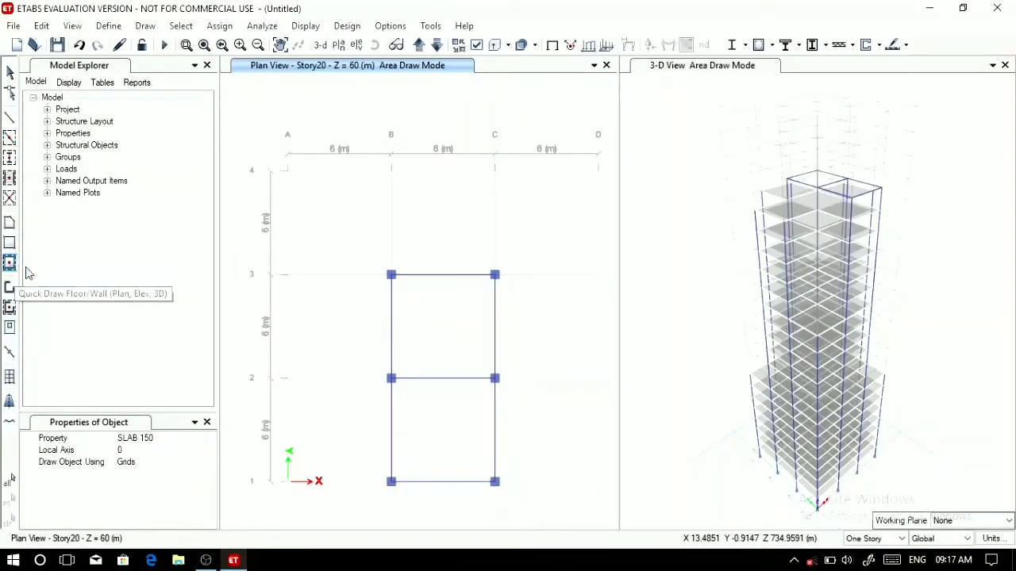
left_click(363, 265)
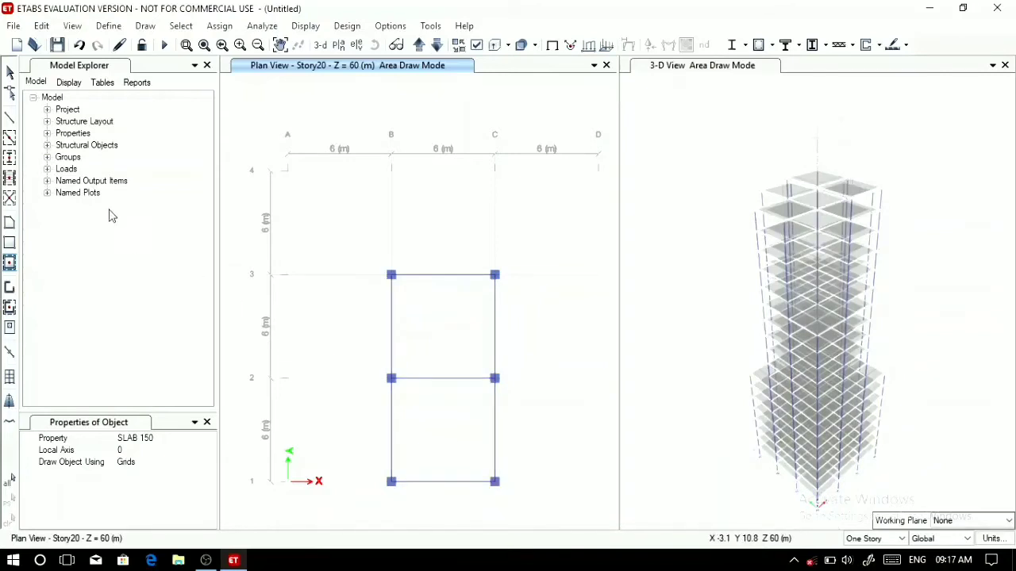
Replicate all Story20 columns, beams and slabs to Story21, Story22 and Story23, and show the Story21 plan.
left_click(9, 72)
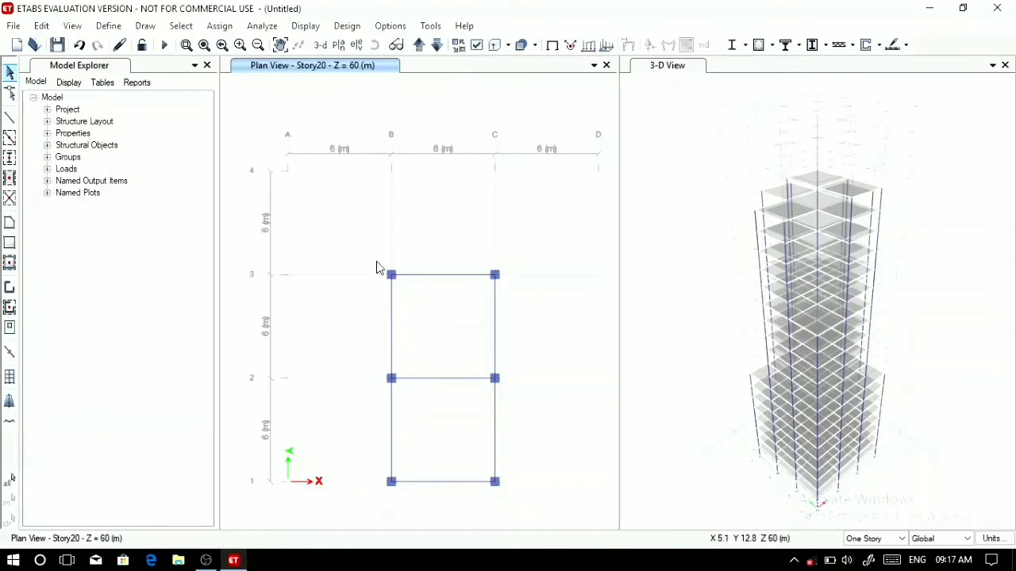
left_click_drag(376, 262, 512, 501)
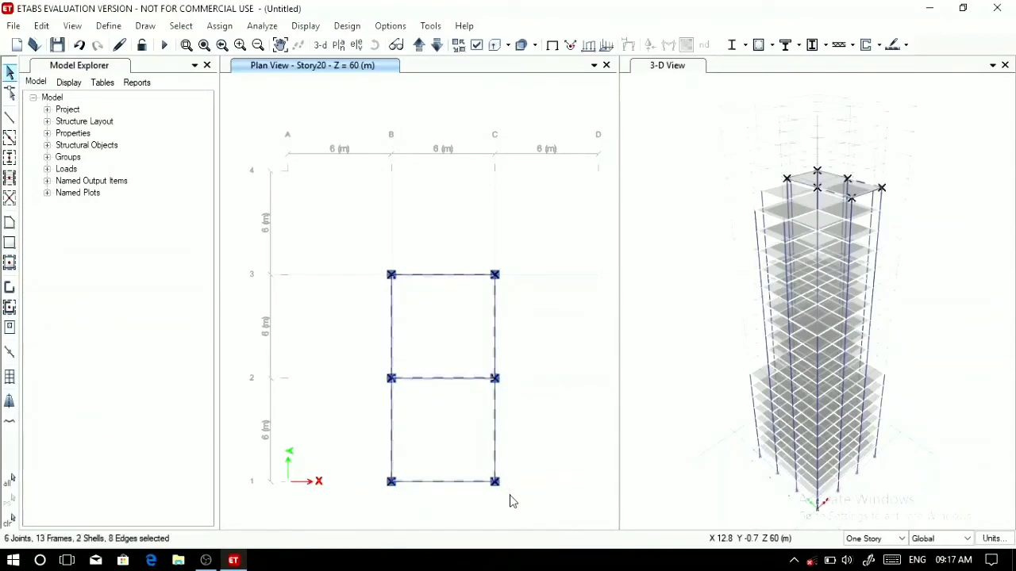
left_click(46, 30)
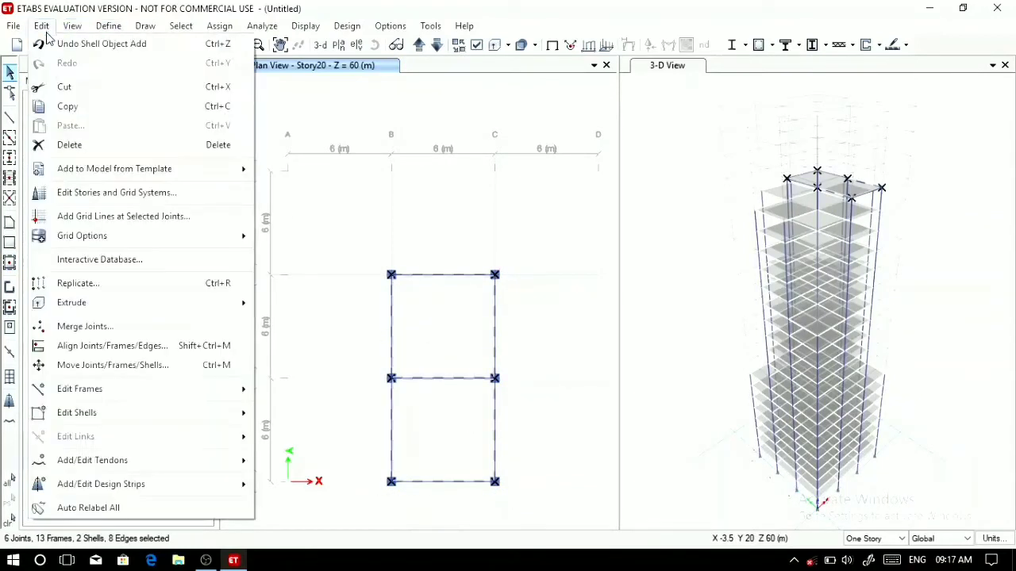
left_click(158, 287)
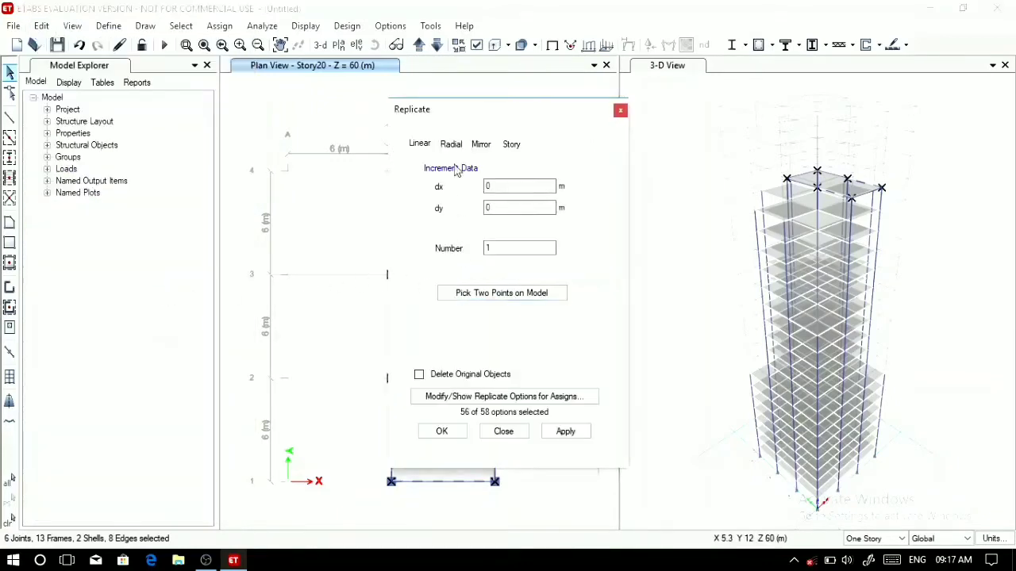
left_click(510, 144)
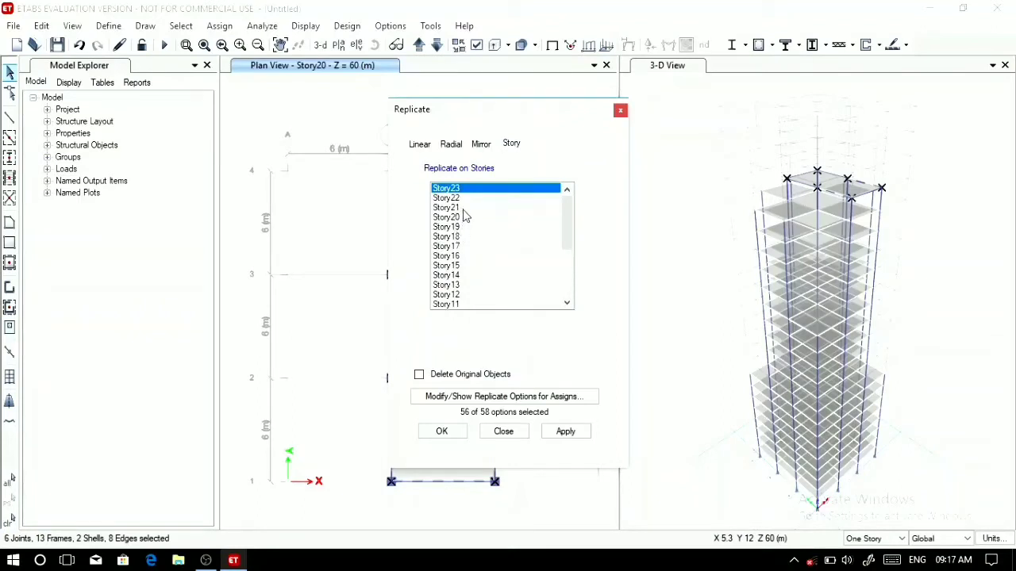
left_click_drag(465, 208, 465, 191)
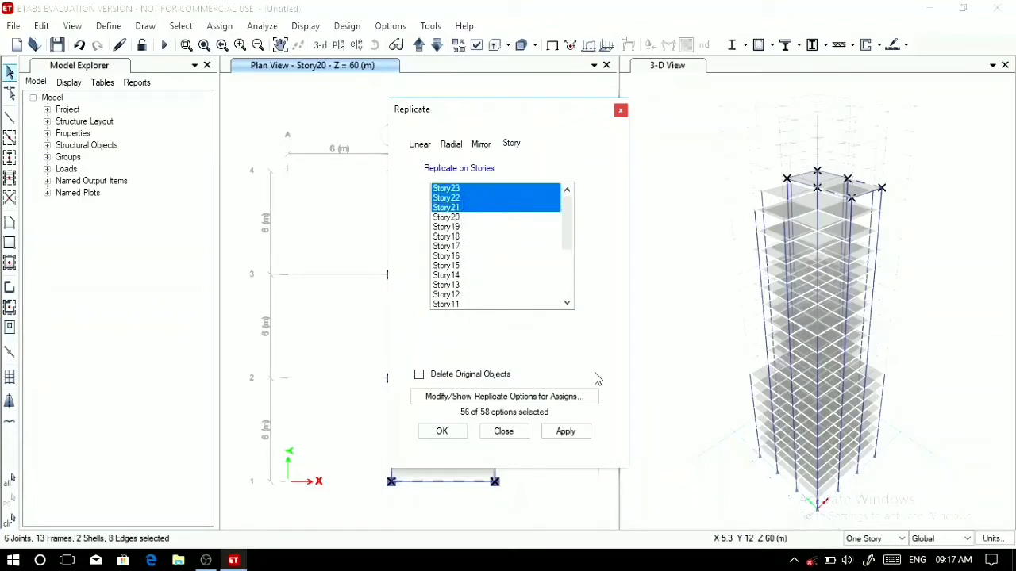
left_click(567, 432)
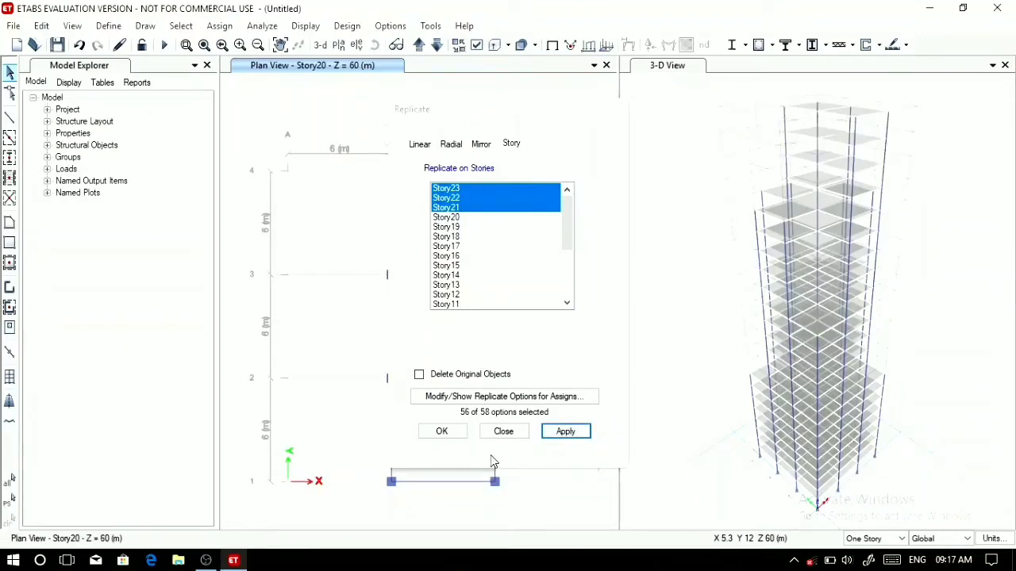
left_click(452, 434)
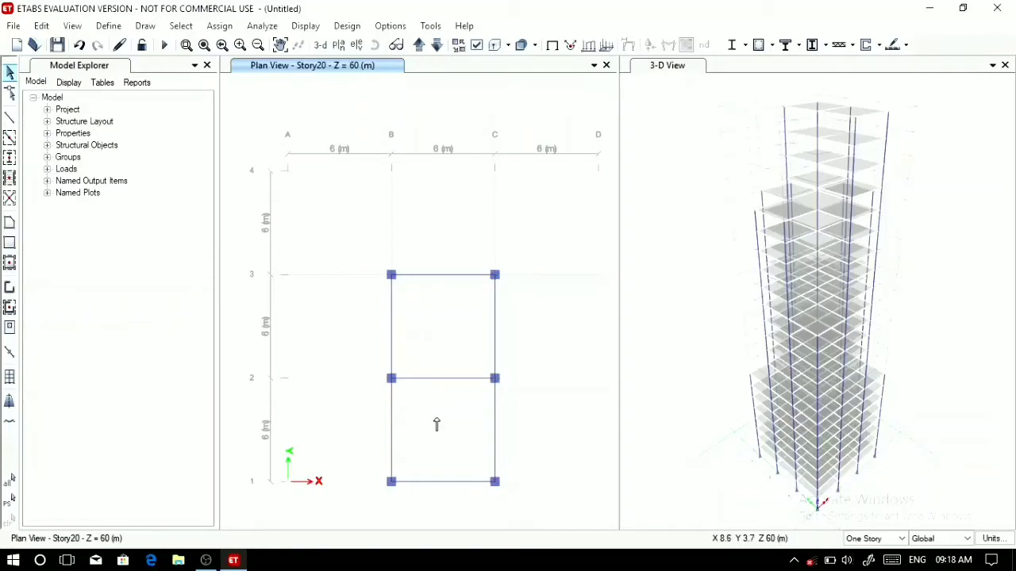
left_click(418, 47)
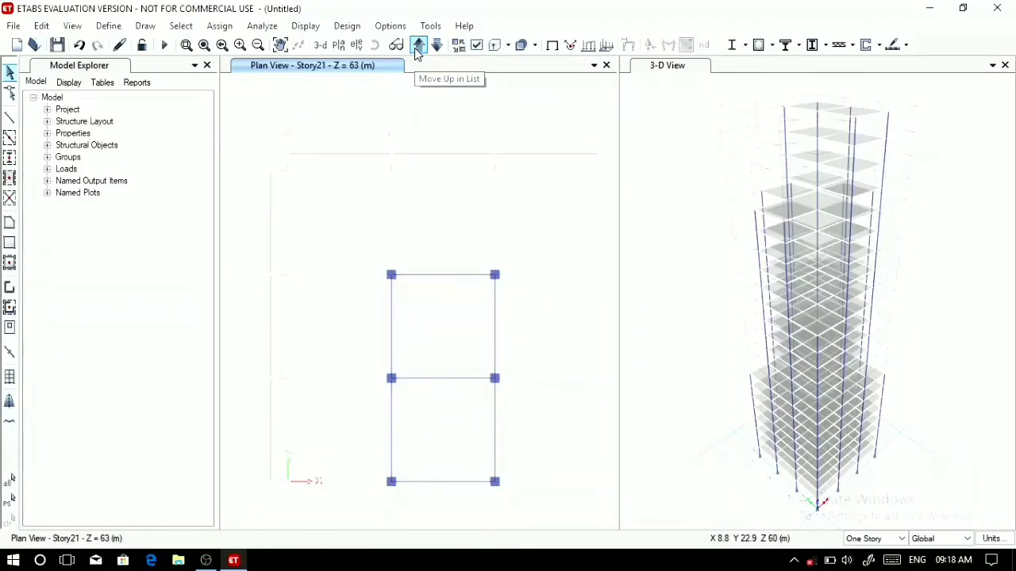
Show the Story1 plan and set the story scope for drawing and selection to All Stories.
left_click(417, 47)
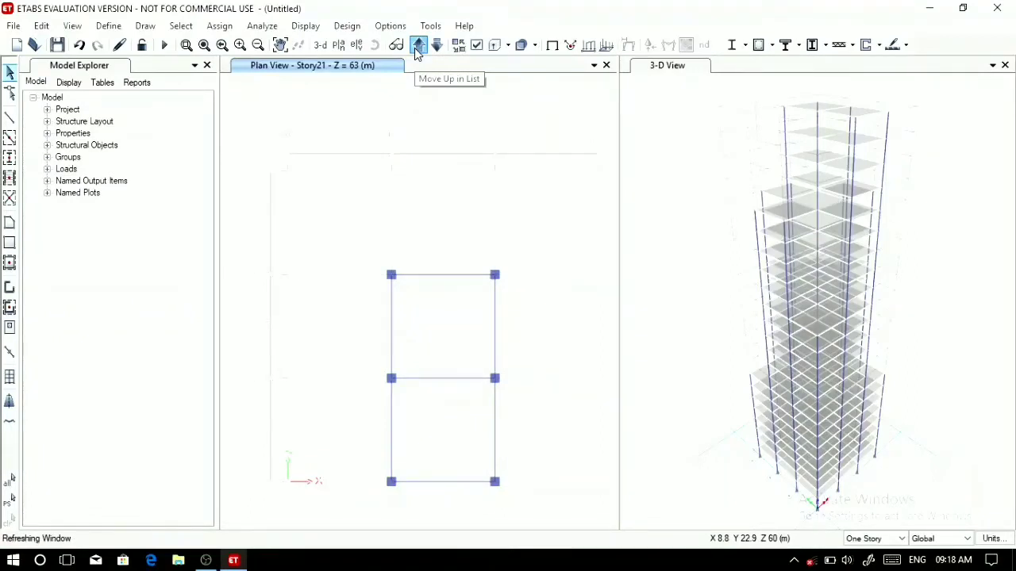
left_click(416, 46)
left_click(415, 48)
left_click(417, 47)
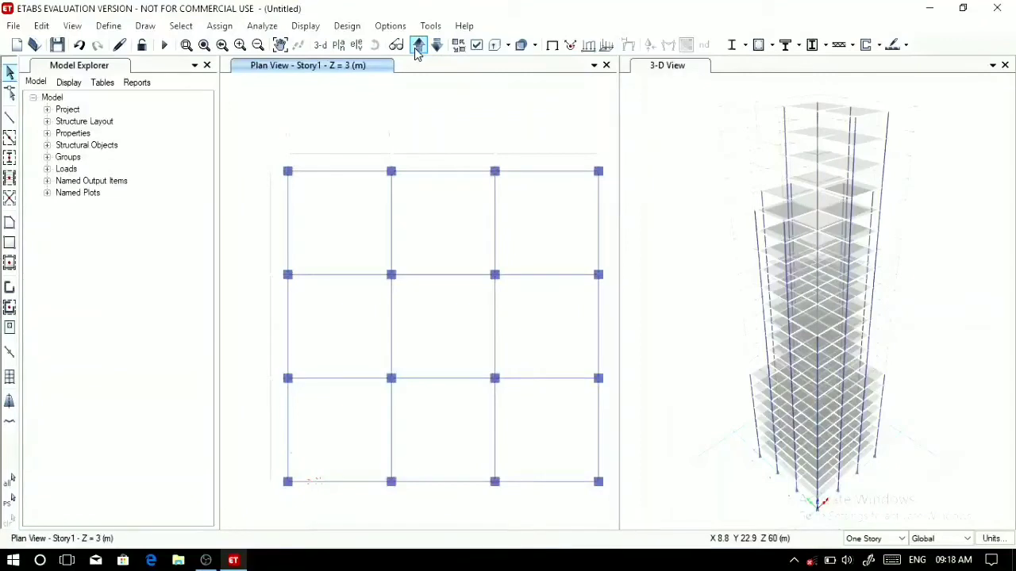
left_click(898, 541)
left_click(871, 515)
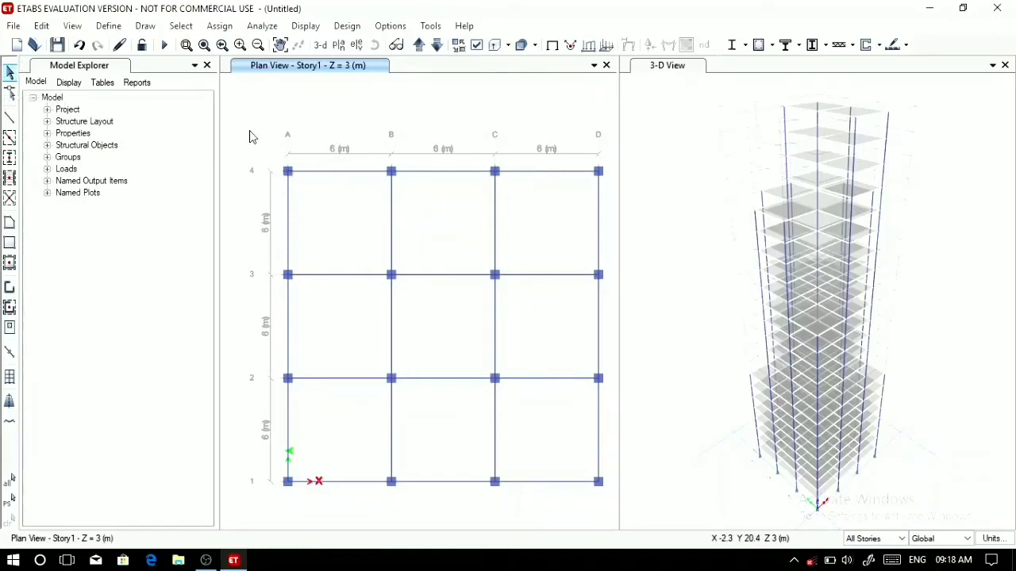
Select the slabs in all nine grid bays across all stories and assign them a uniform Dead load of 2 kN/m² in the Gravity direction.
mouse_move(250, 130)
left_mouse_down()
mouse_move(357, 279)
mouse_move(611, 509)
mouse_move(487, 472)
mouse_move(291, 449)
mouse_move(220, 281)
mouse_move(248, 146)
left_mouse_up()
left_click(347, 242)
left_click(448, 228)
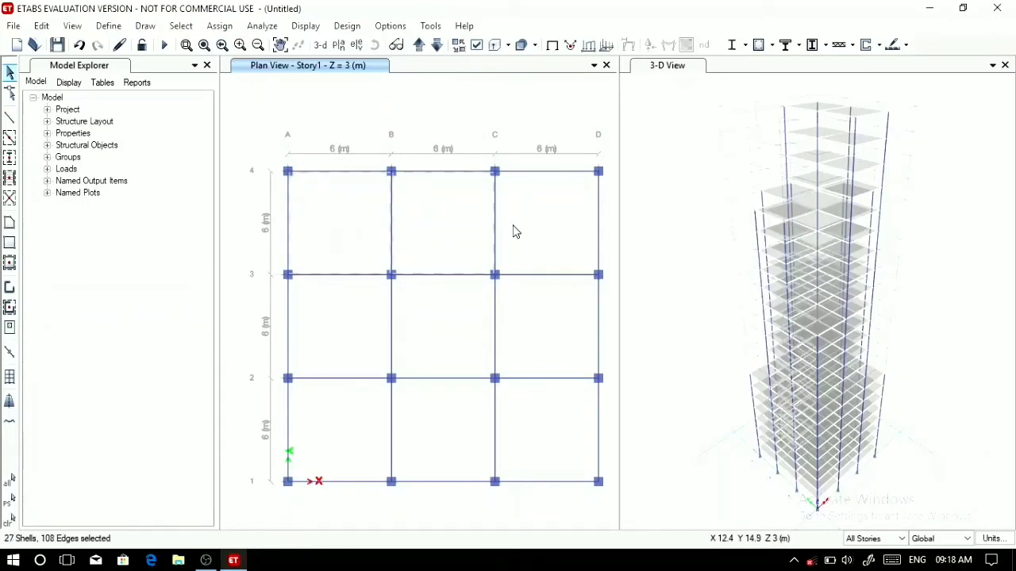
left_click(539, 229)
left_click(543, 333)
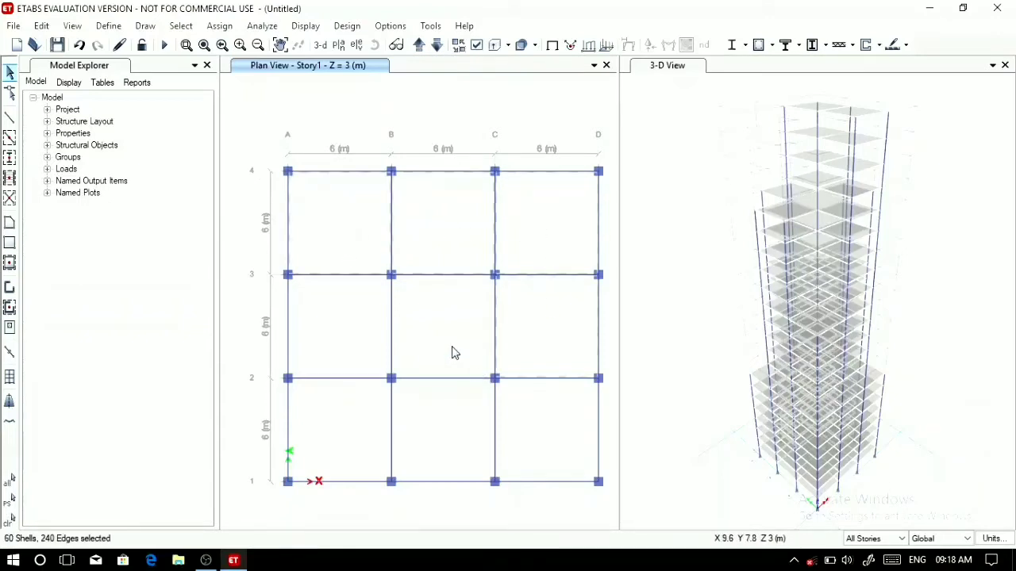
left_click(431, 334)
left_click(361, 339)
left_click(342, 437)
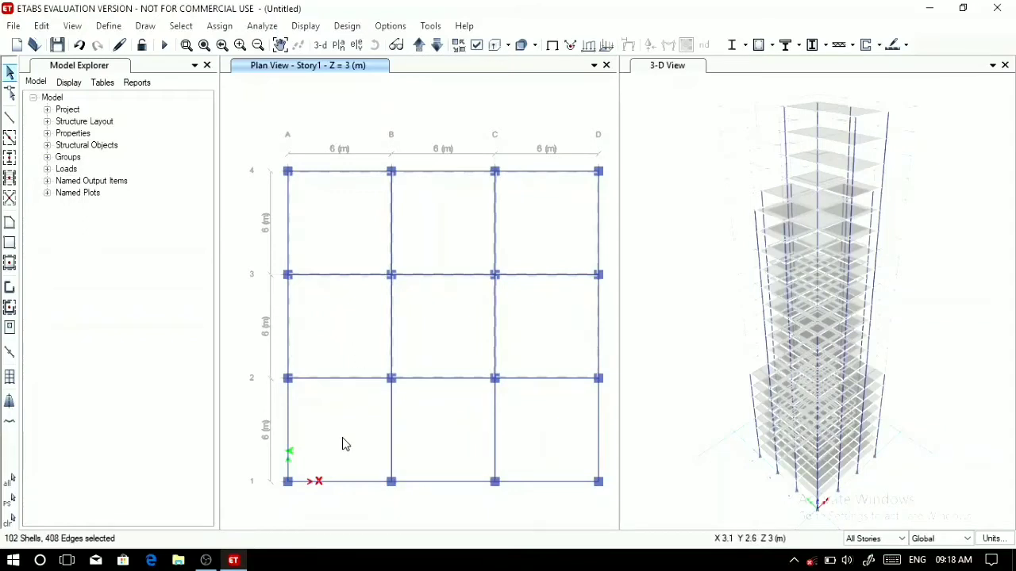
left_click(438, 430)
left_click(493, 433)
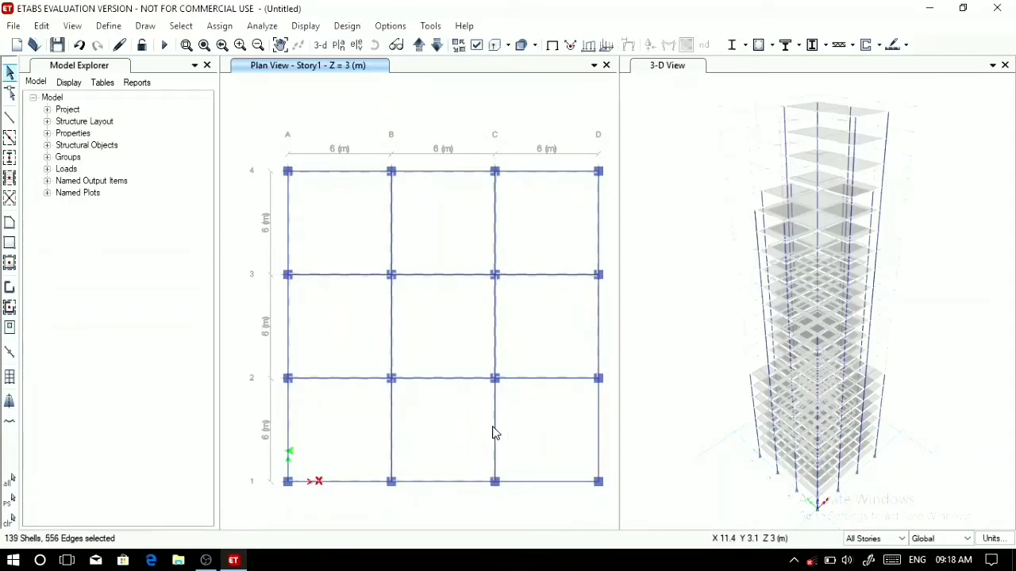
left_click(540, 432)
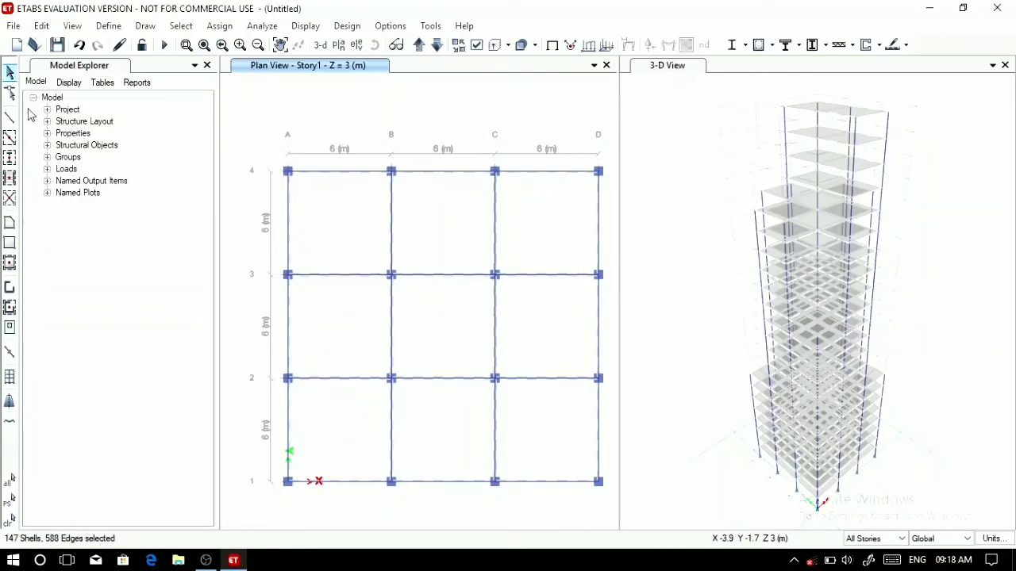
left_click(214, 26)
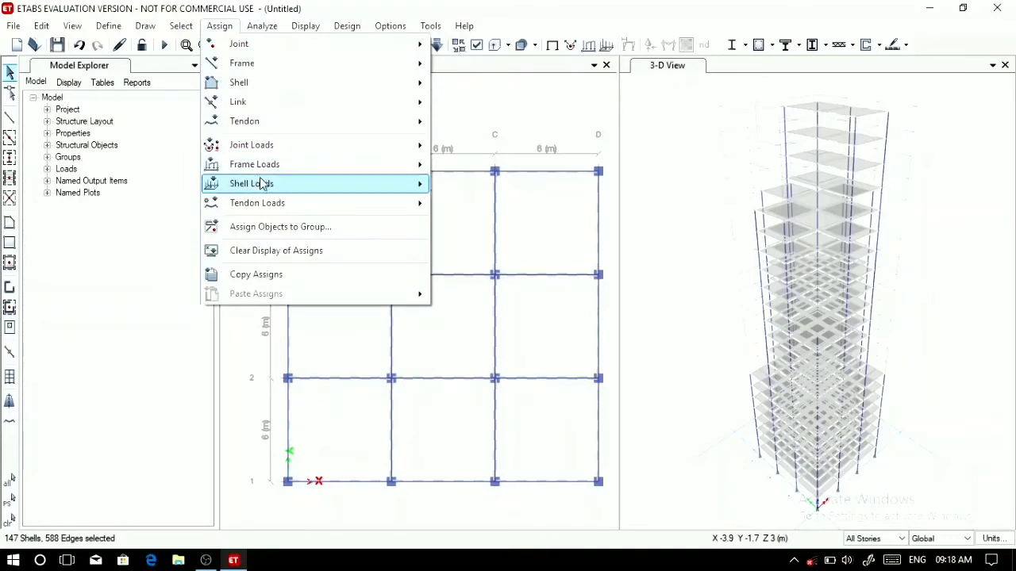
mouse_move(261, 185)
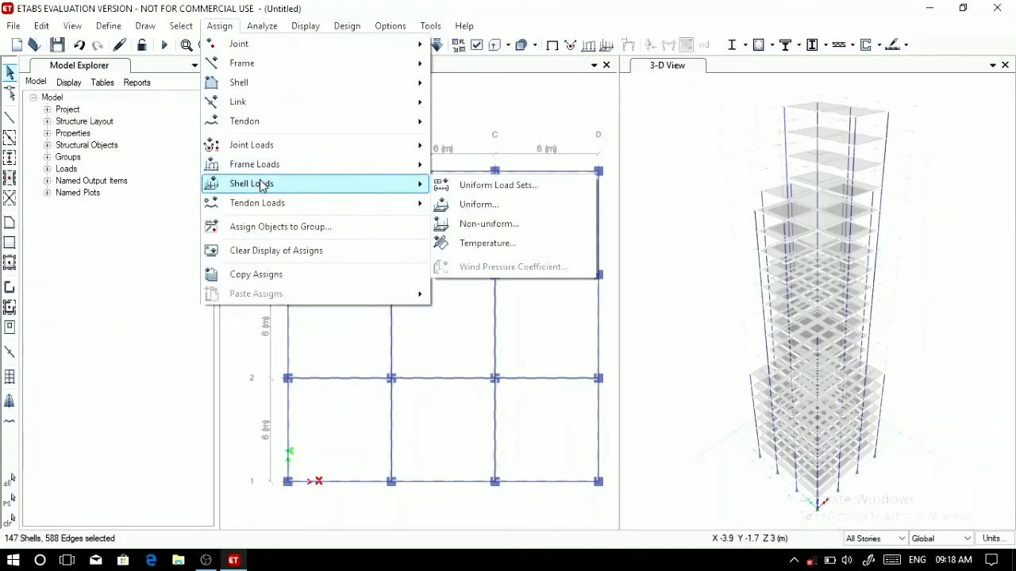
left_click(473, 205)
double_click(432, 281)
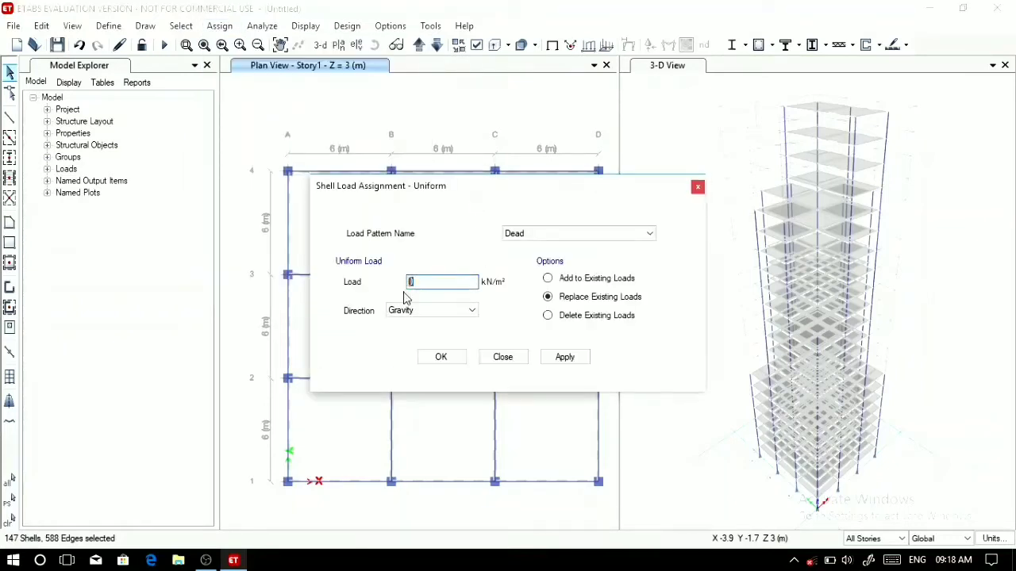
type("2")
left_click(558, 361)
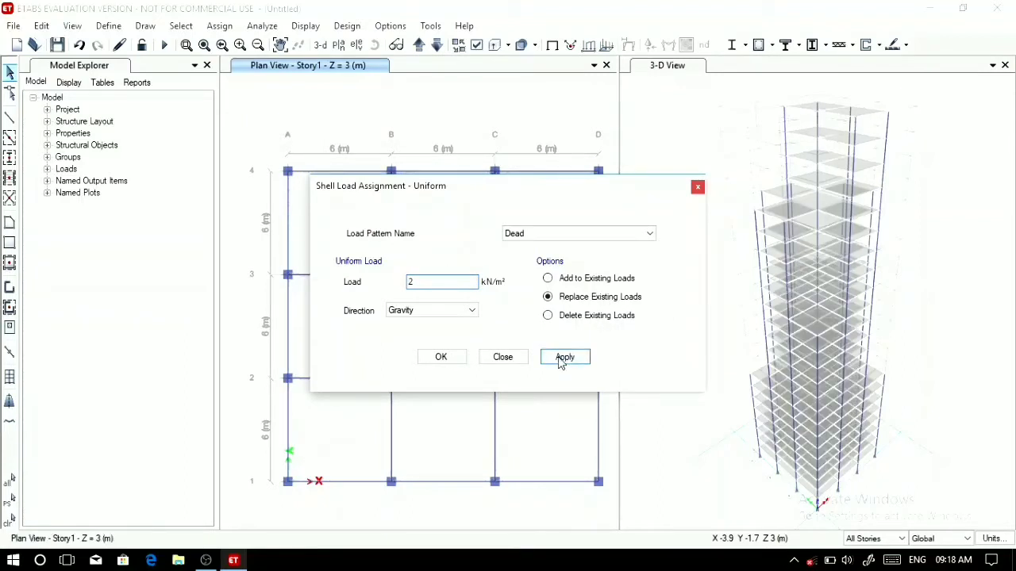
left_click(441, 357)
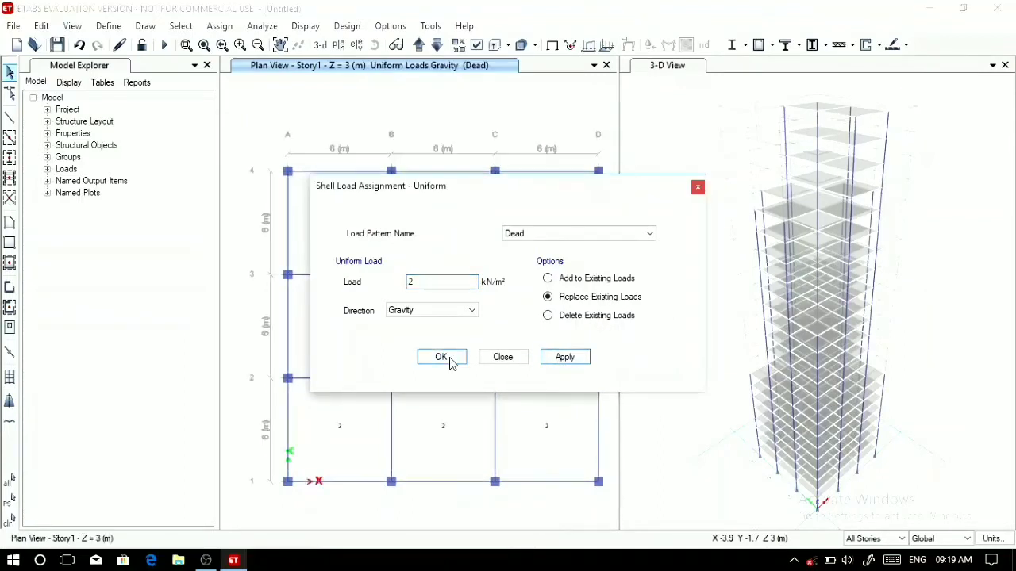
left_click(449, 361)
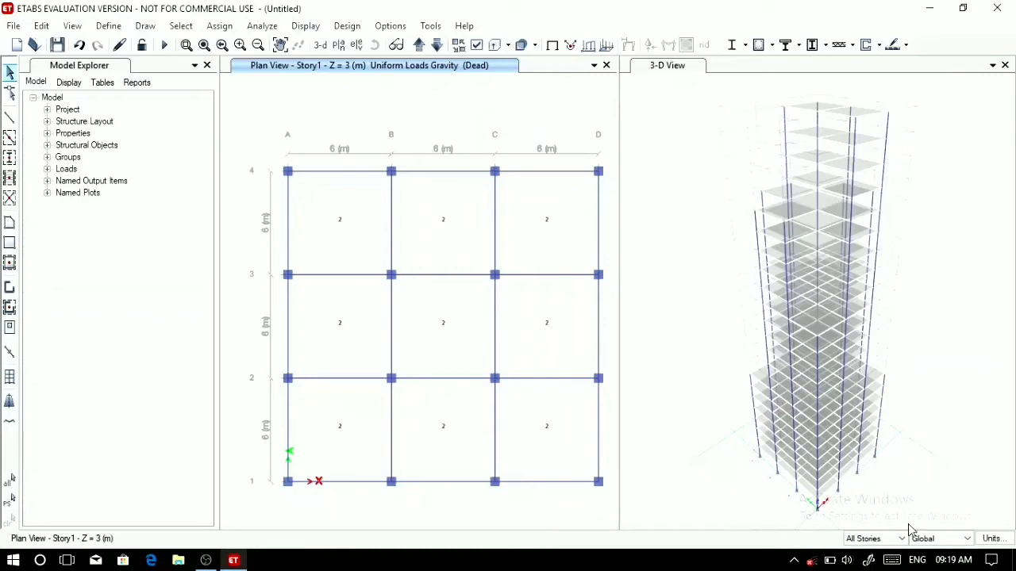
With the scope set to Similar Stories, select the slabs in all nine Story1 bays and assign them a uniform Live gravity load of 5 kN/m².
left_click(880, 543)
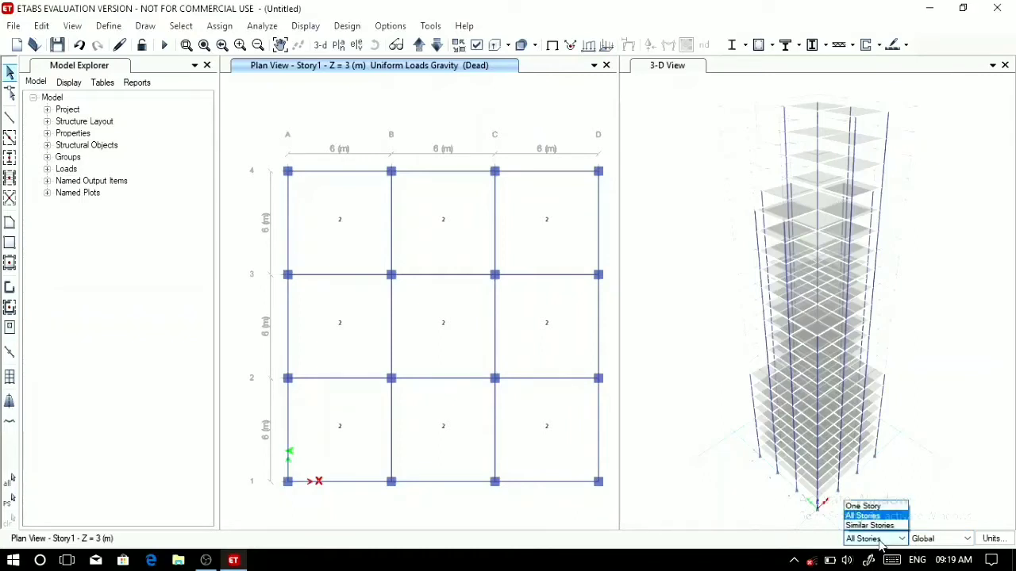
left_click(872, 527)
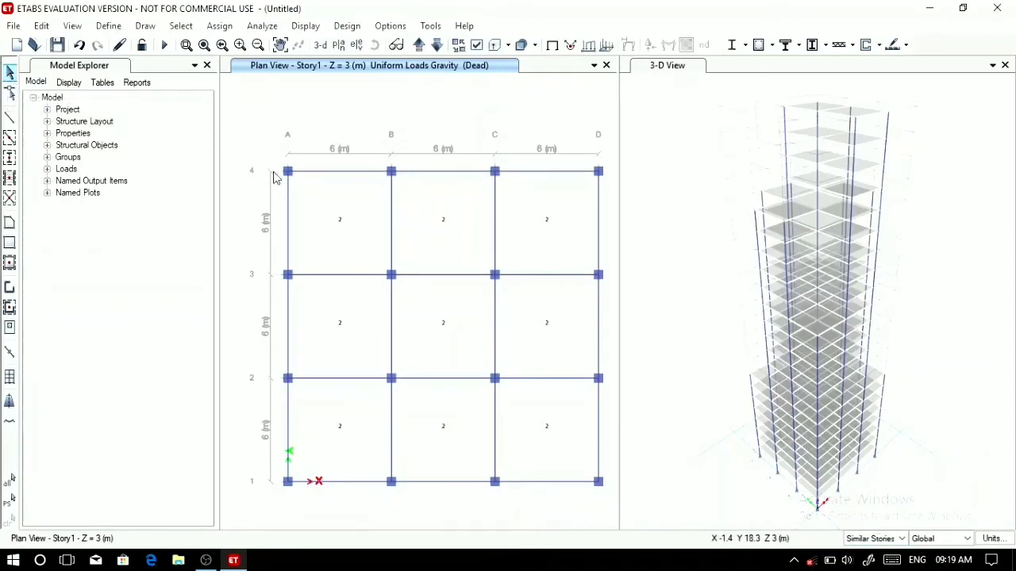
left_click(331, 232)
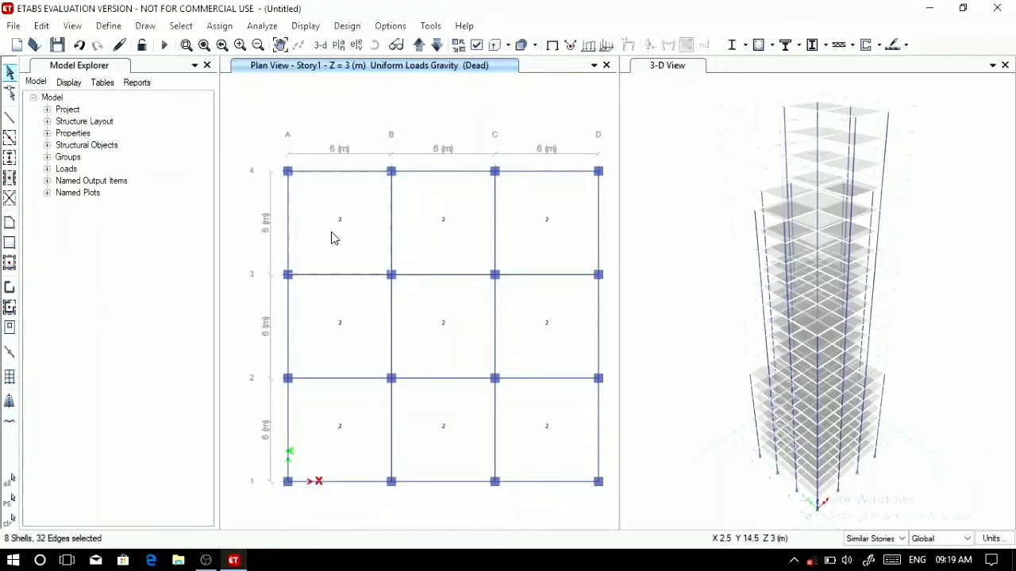
left_click(445, 243)
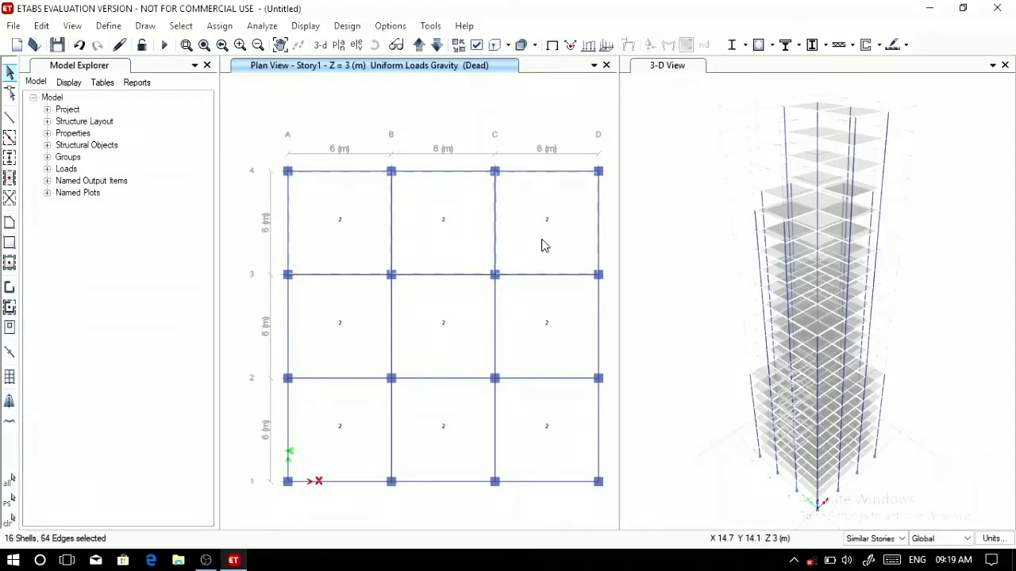
left_click(542, 245)
left_click(355, 334)
left_click(450, 334)
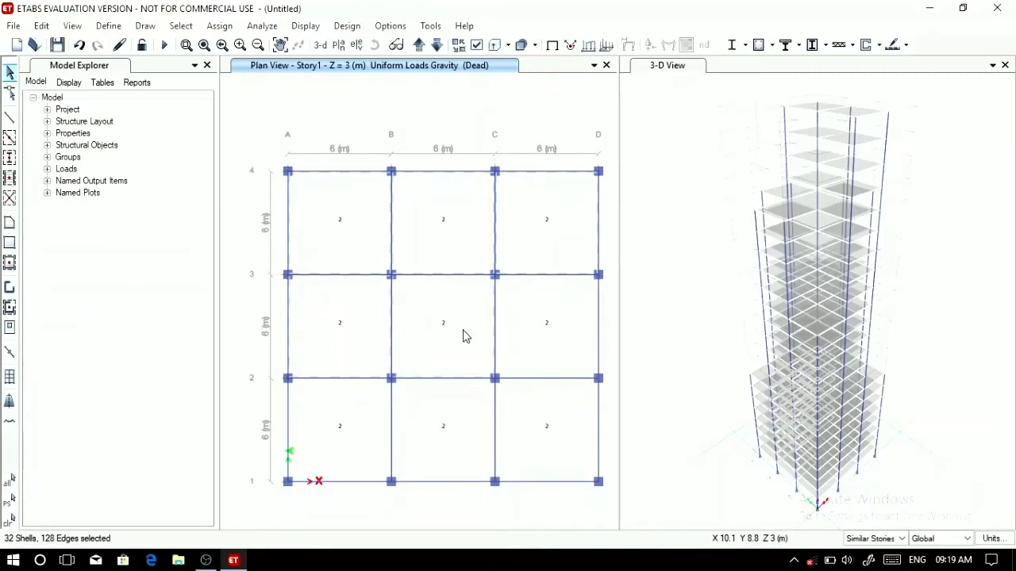
left_click(542, 433)
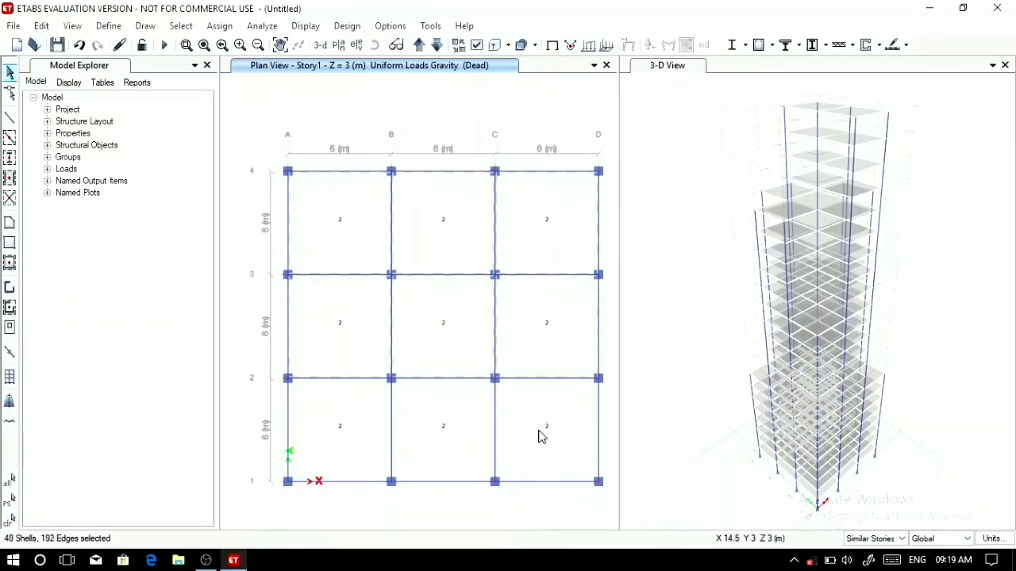
left_click(478, 447)
left_click(444, 434)
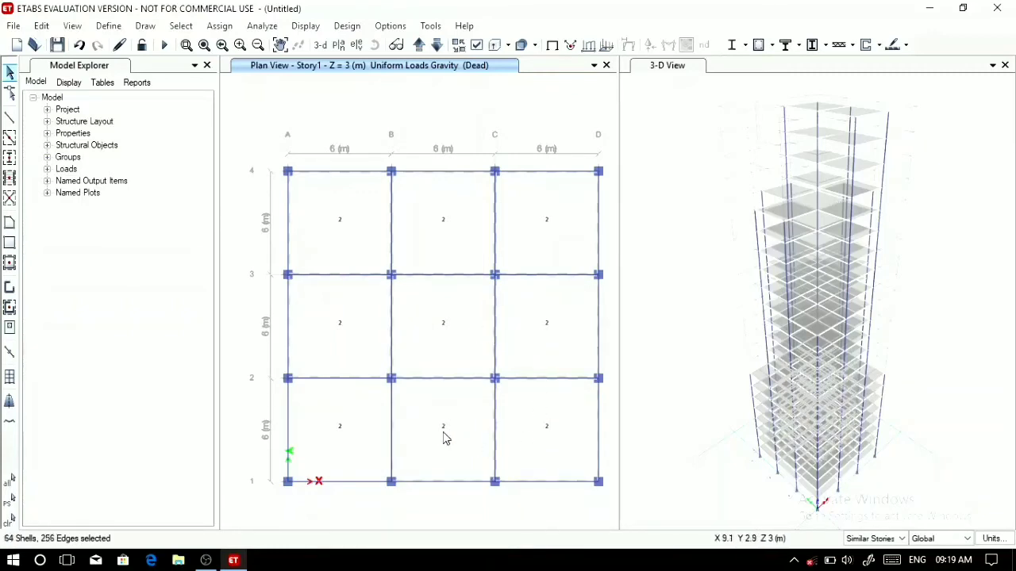
left_click(334, 434)
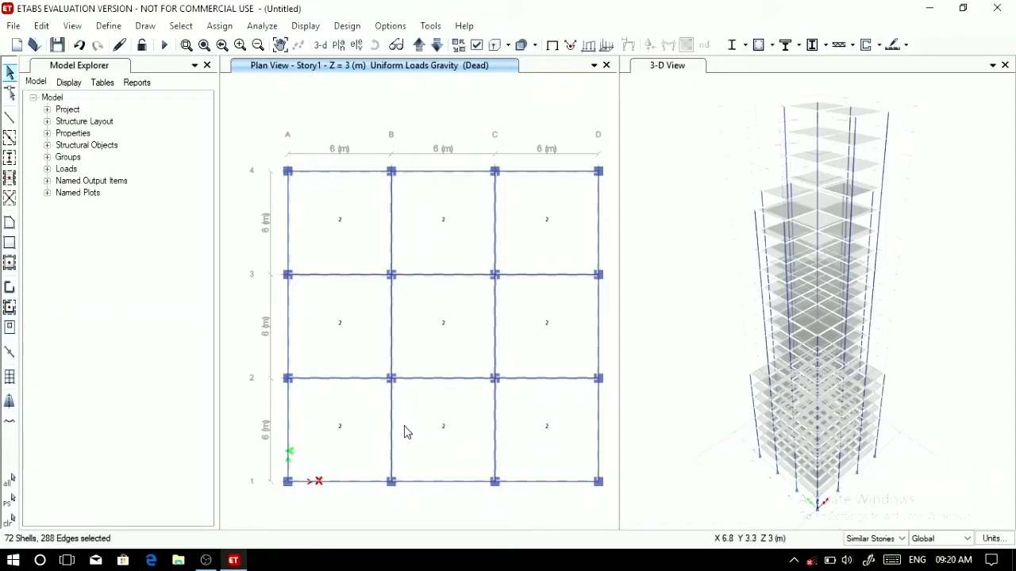
left_click(220, 27)
mouse_move(256, 182)
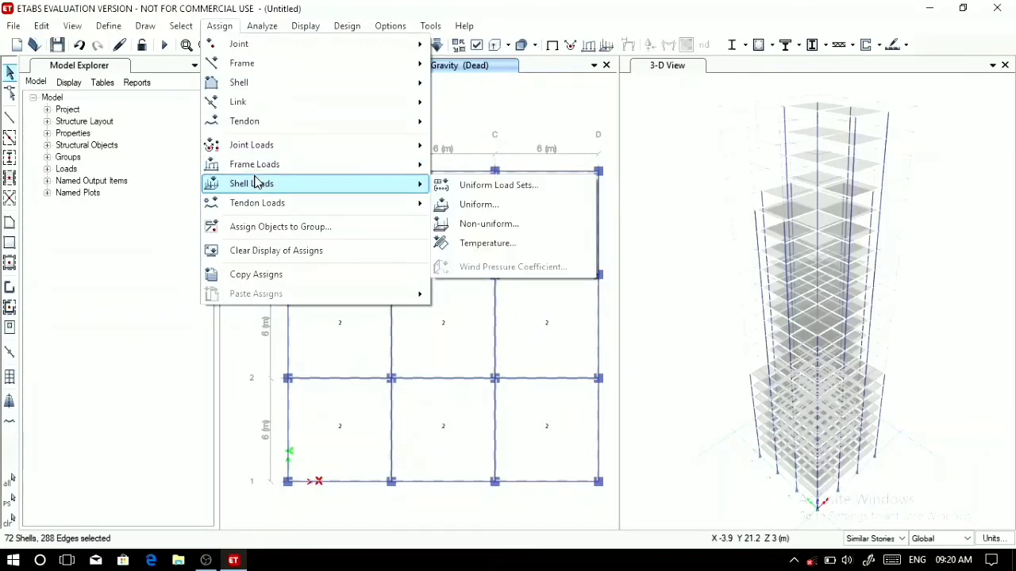
left_click(476, 204)
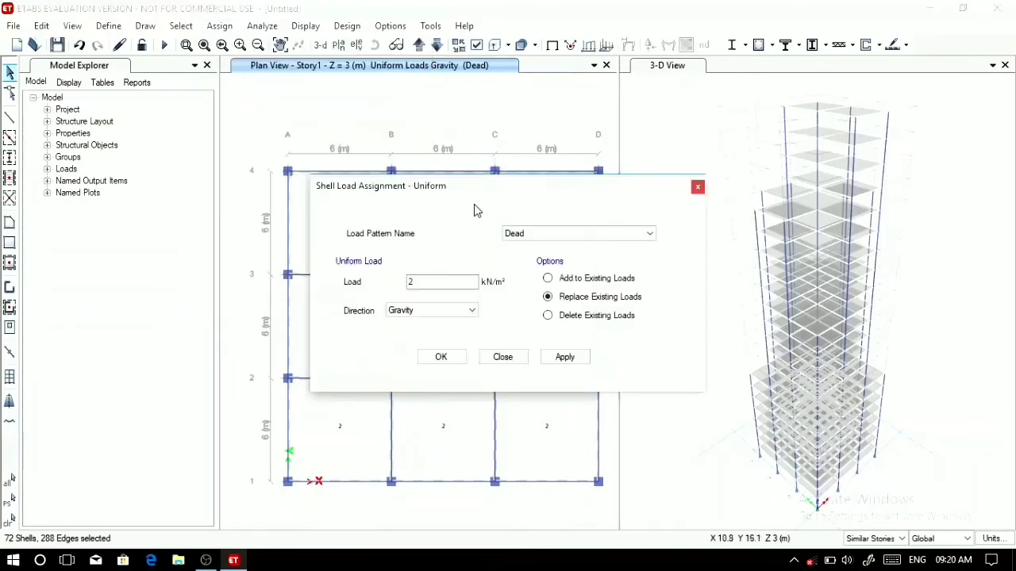
left_click(555, 235)
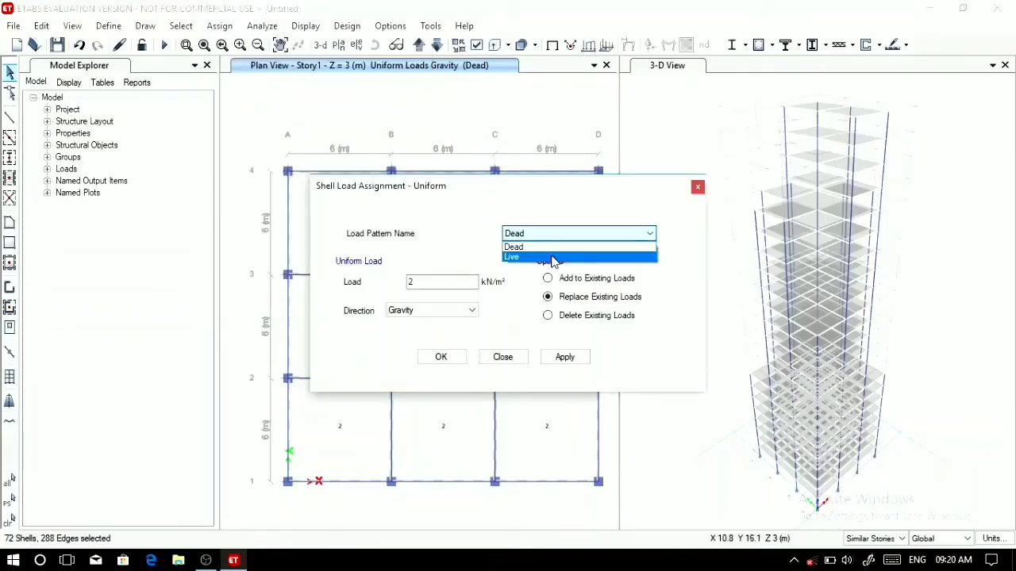
left_click(552, 257)
double_click(444, 283)
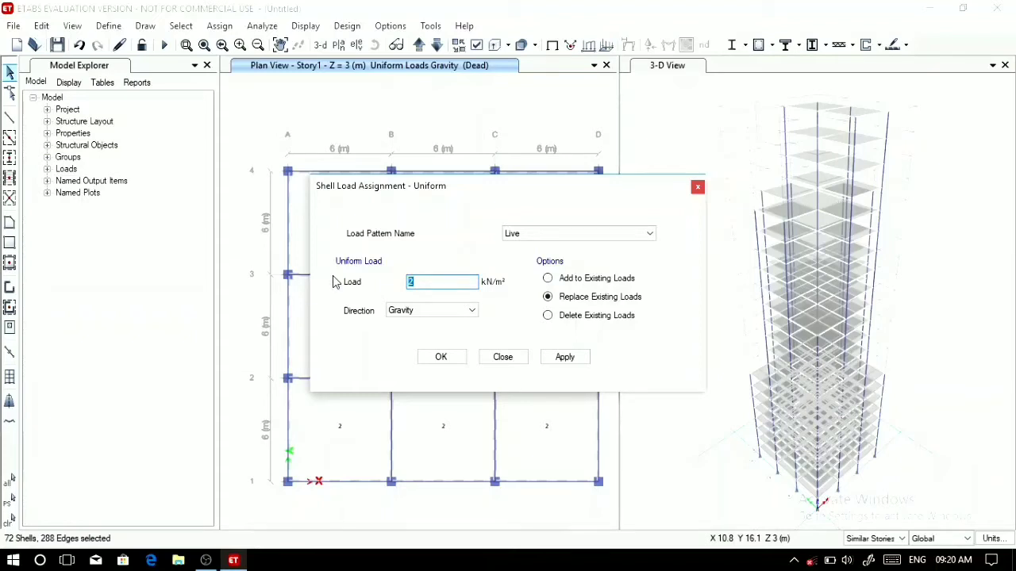
type("5")
left_click(559, 358)
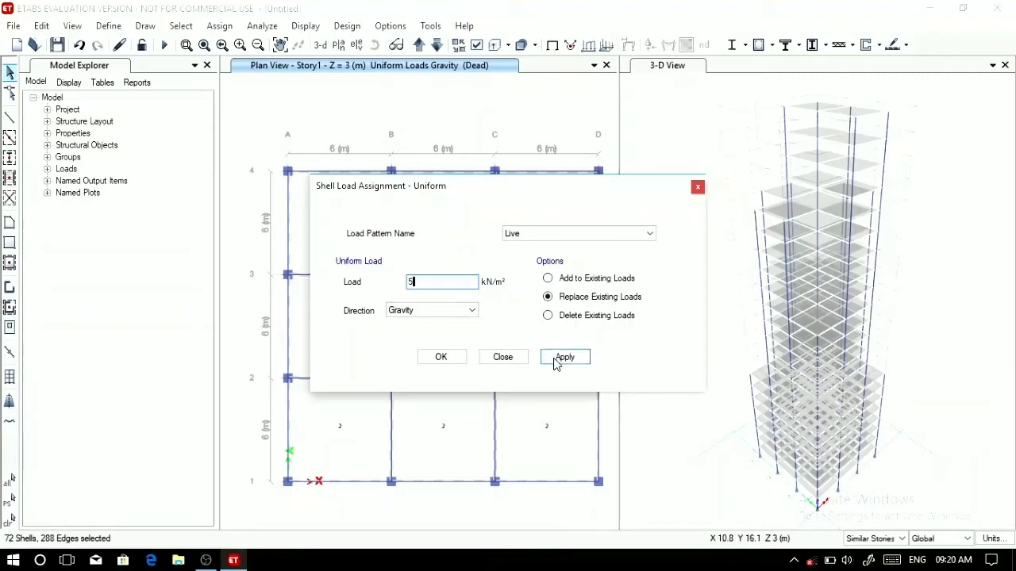
left_click(454, 359)
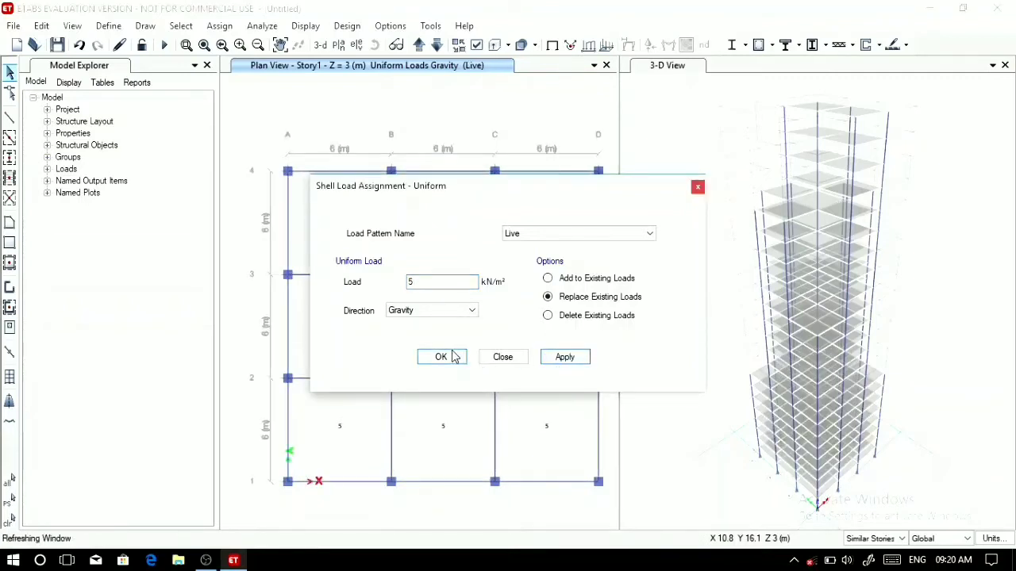
left_click(441, 357)
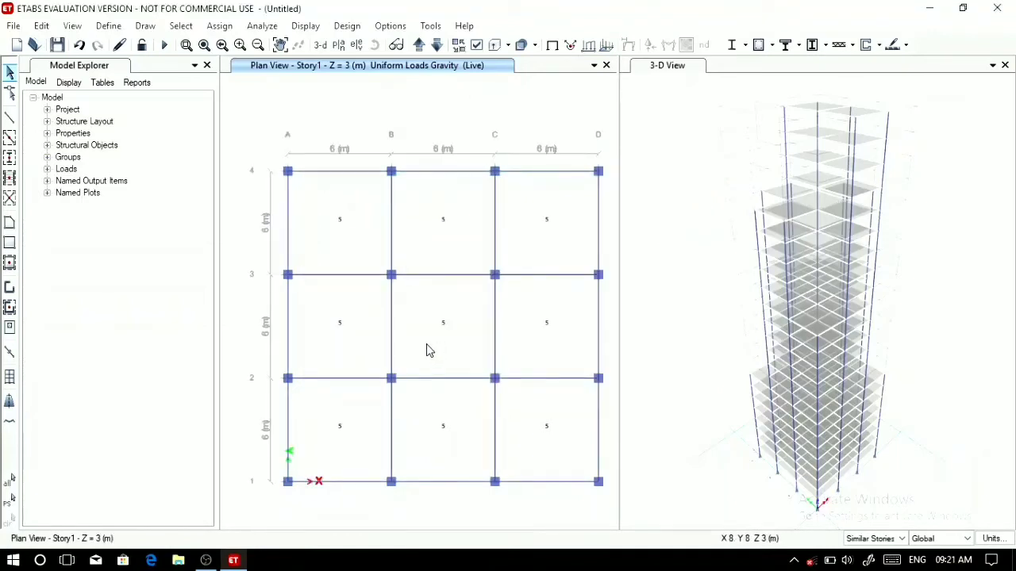
On the Story9 plan, select the slabs in all seven bays across similar stories and assign a uniform Live gravity load of 4.5 kN/m².
left_click(422, 48)
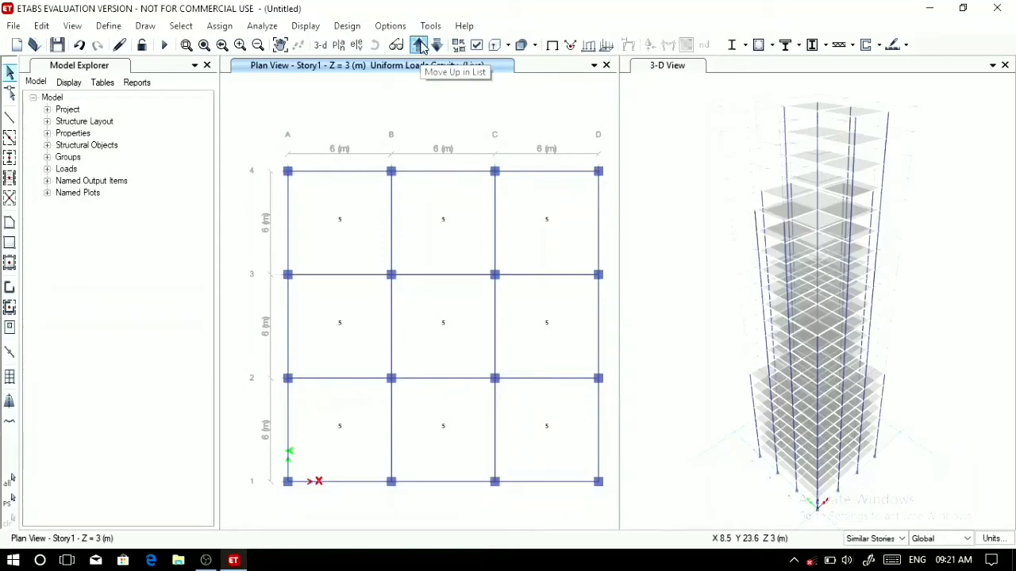
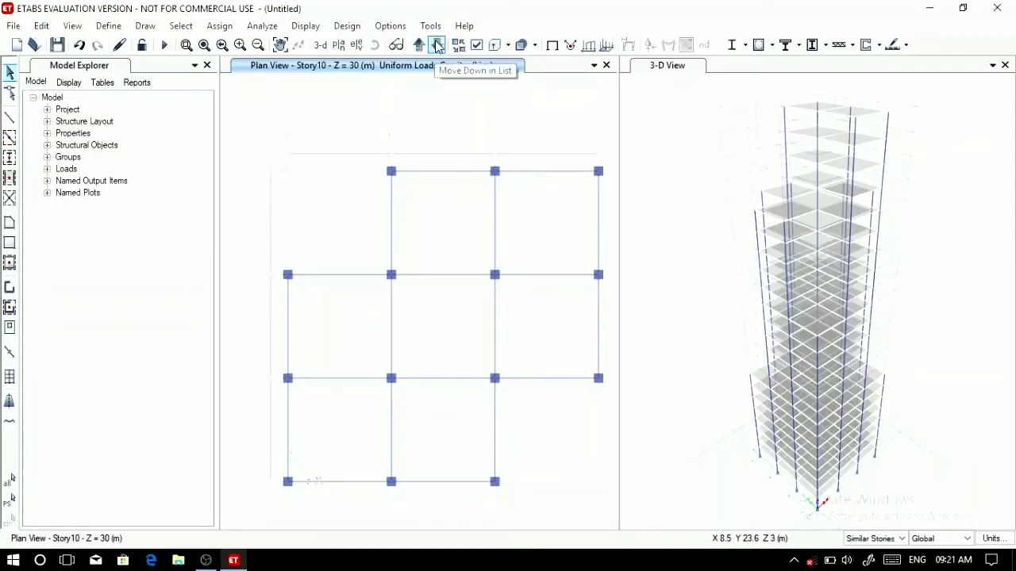
left_click(437, 46)
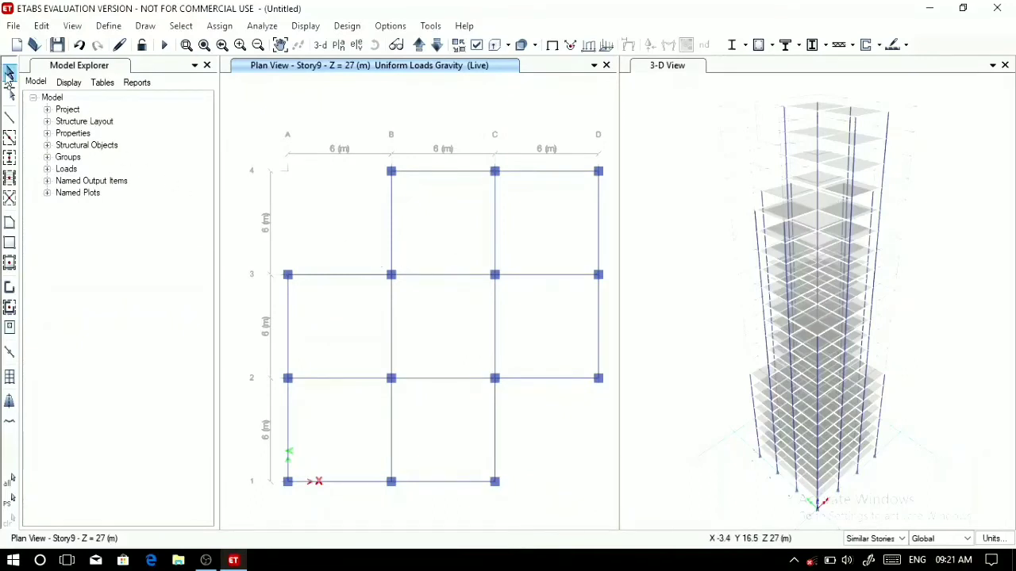
left_click(444, 228)
left_click(541, 236)
left_click(449, 334)
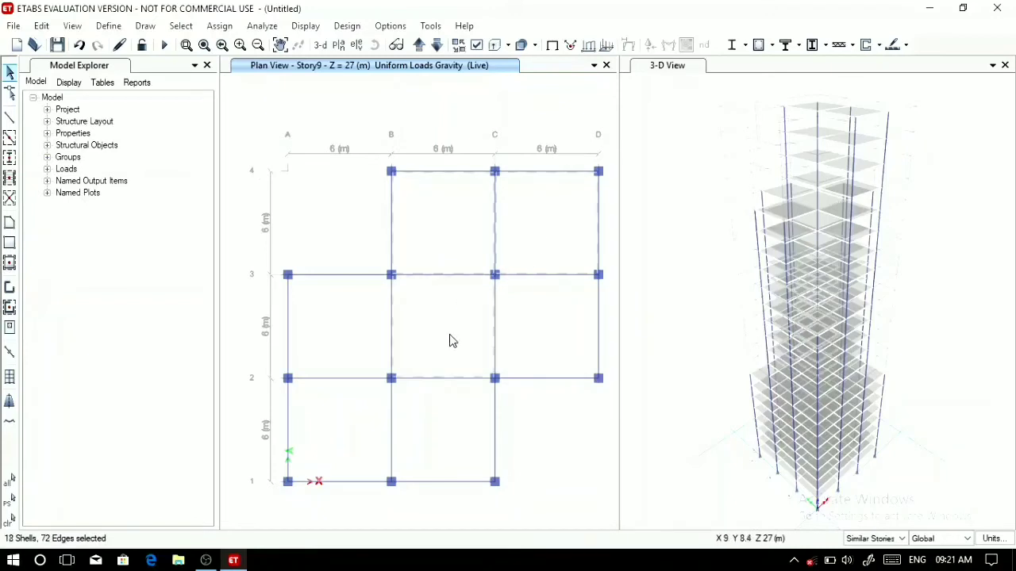
left_click(542, 330)
left_click(349, 342)
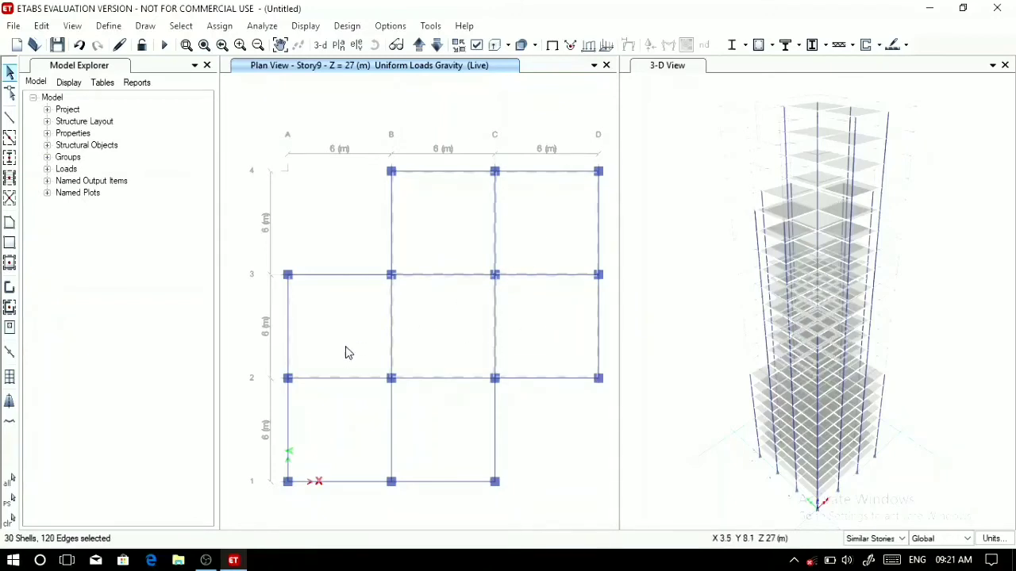
left_click(448, 417)
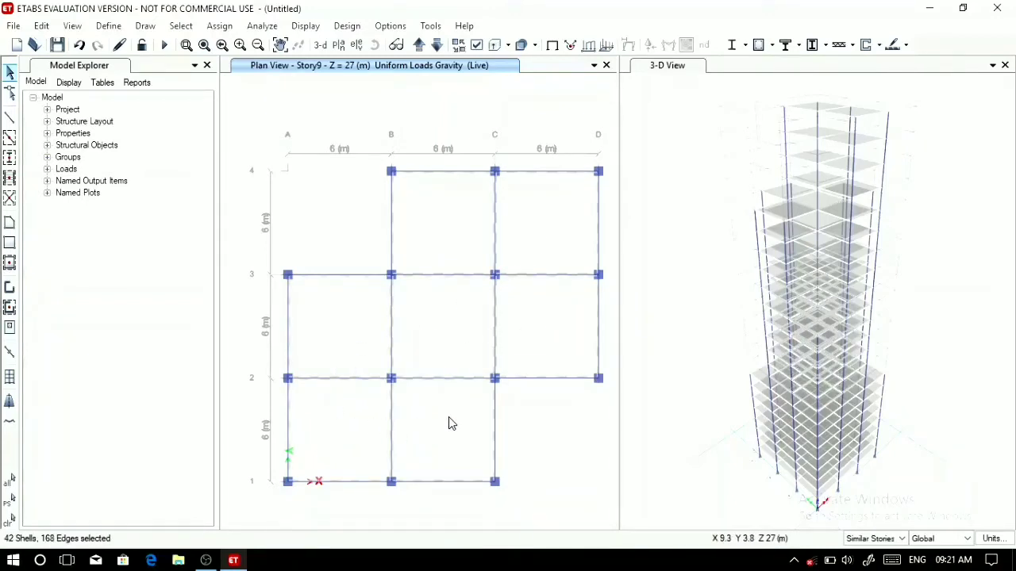
left_click(219, 25)
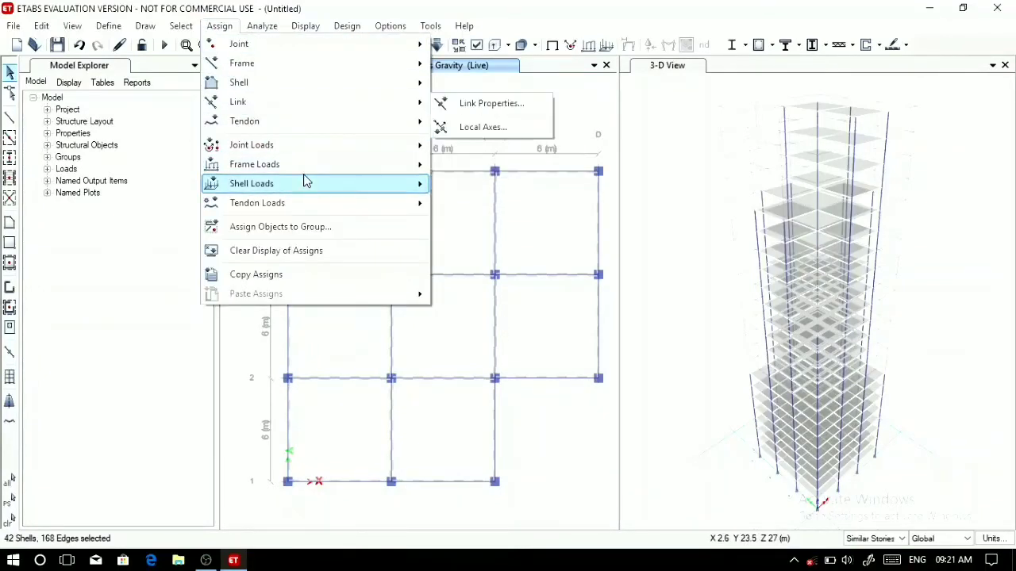
mouse_move(329, 186)
left_click(463, 208)
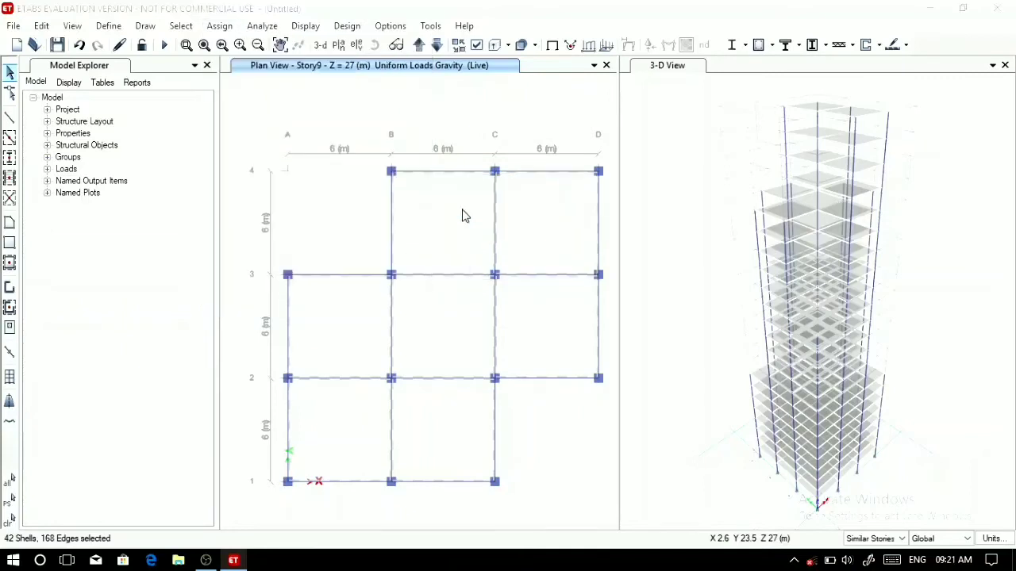
double_click(450, 281)
type("5")
left_click_drag(448, 281, 402, 286)
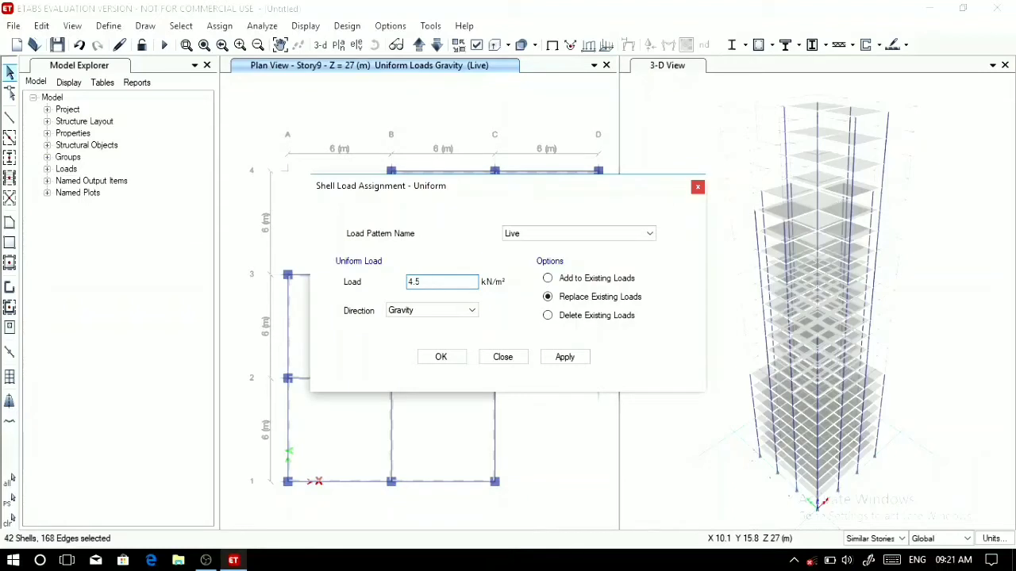
left_click(547, 357)
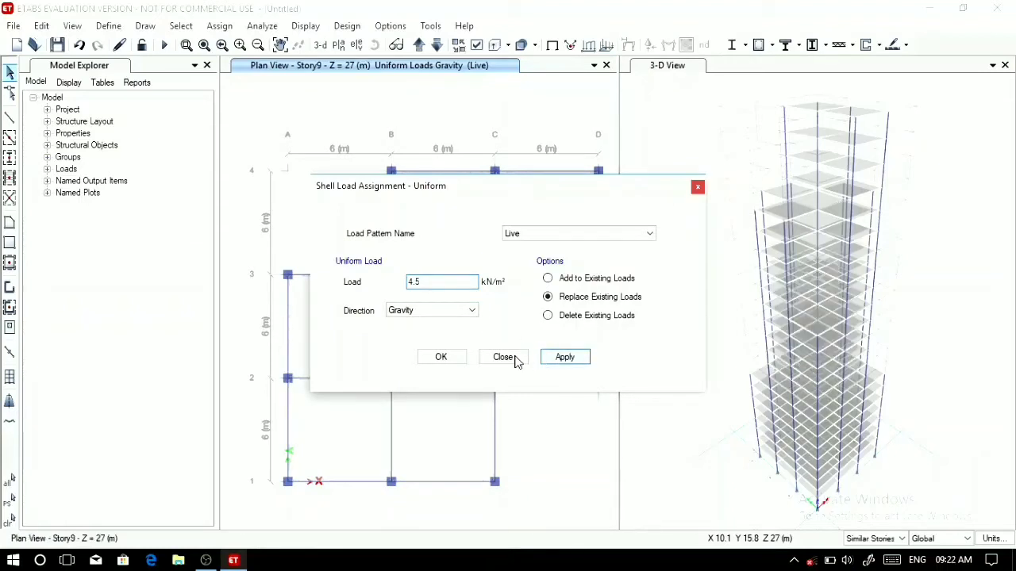
left_click(447, 358)
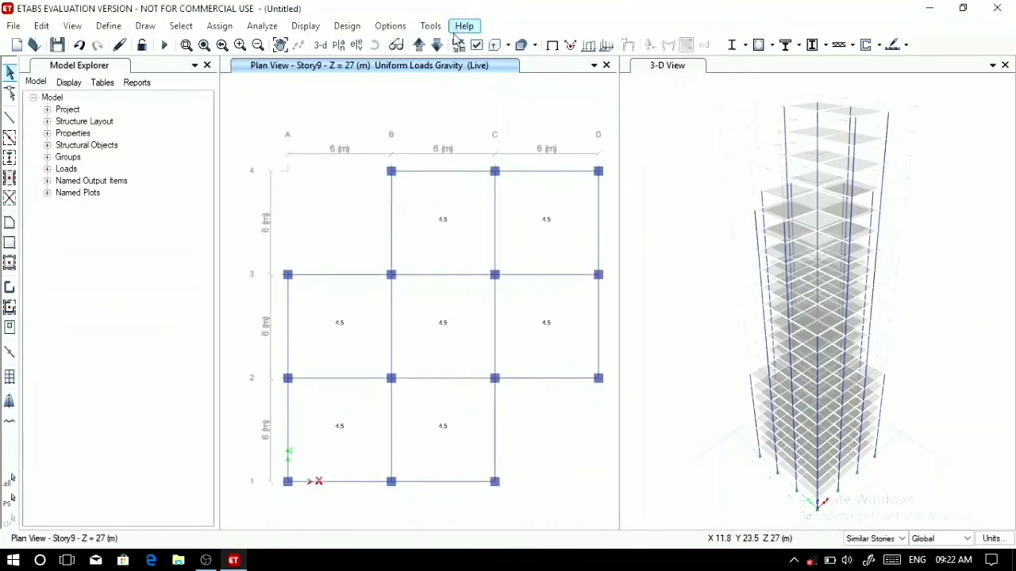
On the Story15 plan, select the slabs in all five bays across similar stories and assign a uniform Live gravity load of 4 kN/m².
left_click(425, 48)
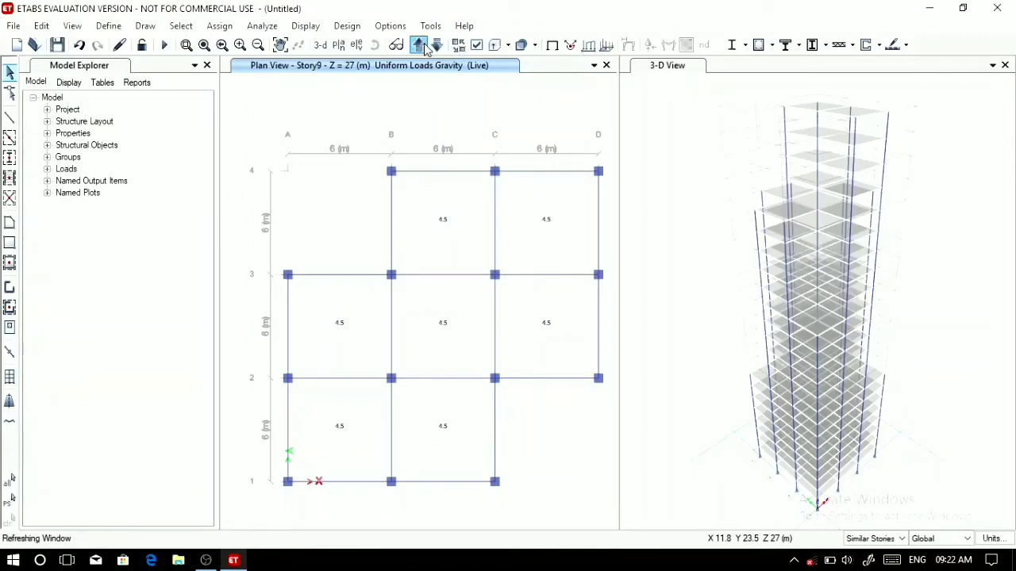
left_click(424, 47)
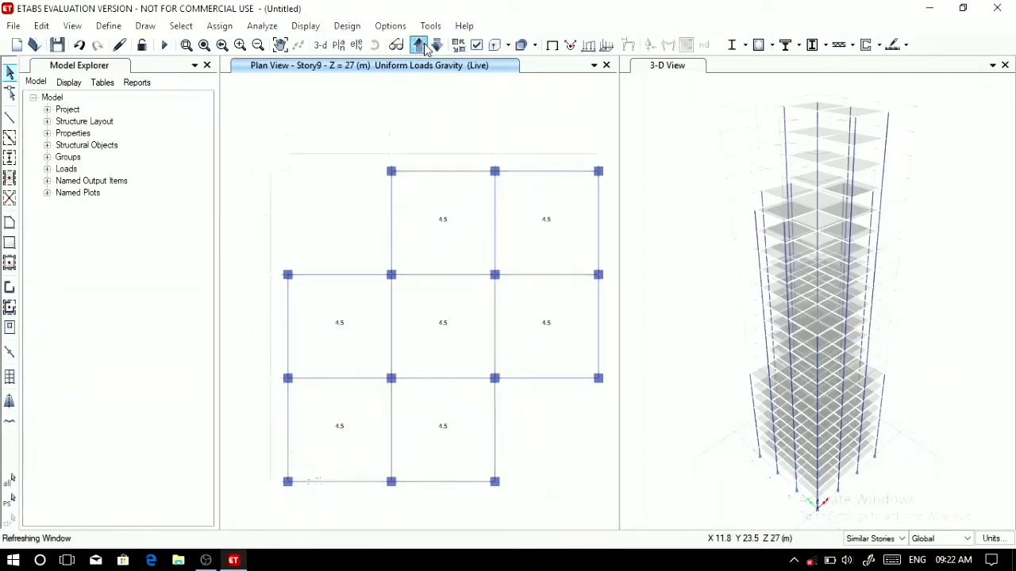
left_click(425, 48)
left_click(424, 48)
left_click(424, 47)
left_click(425, 47)
left_click(424, 48)
left_click(442, 219)
left_click(437, 326)
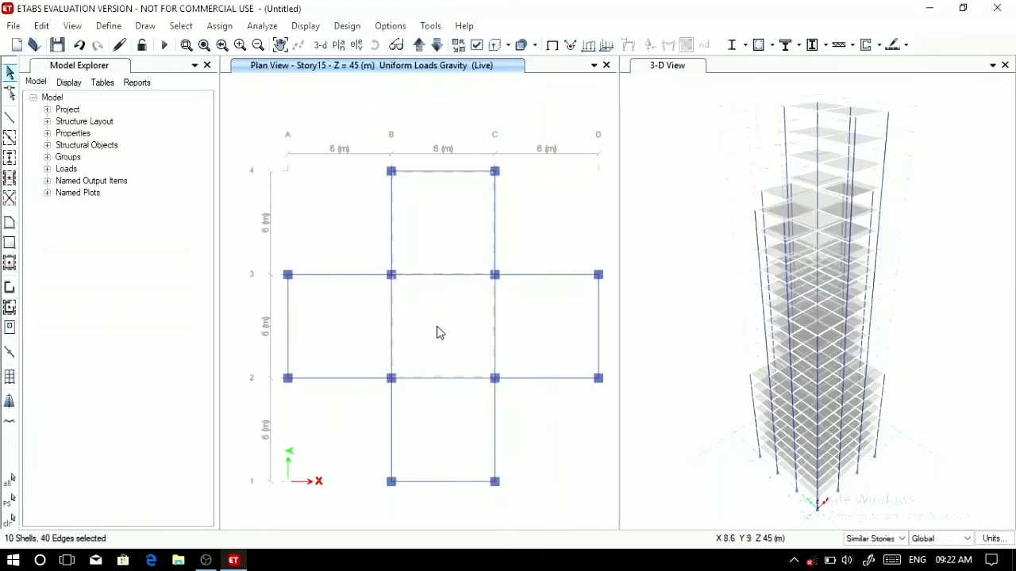
left_click(355, 324)
left_click(539, 333)
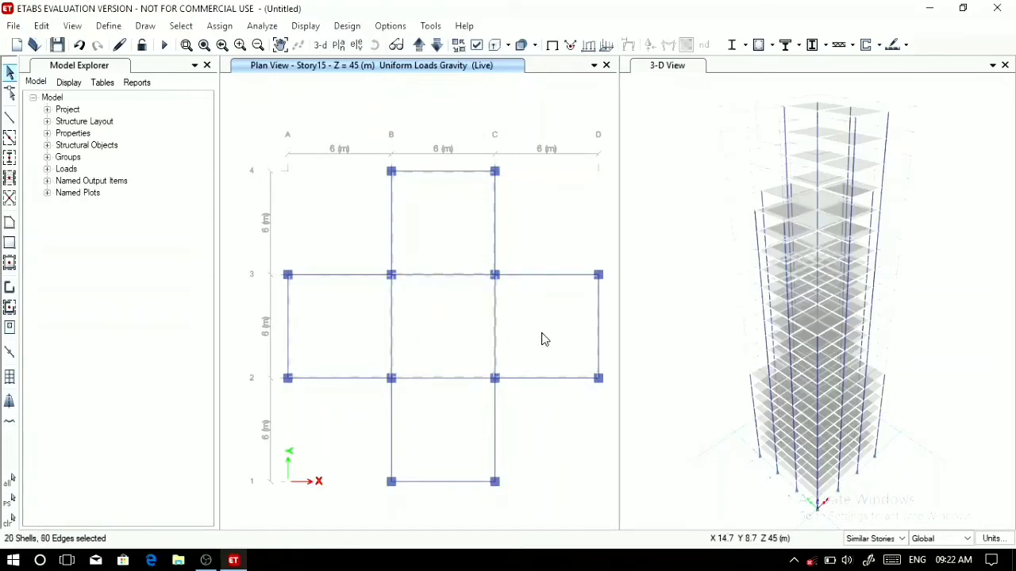
left_click(432, 437)
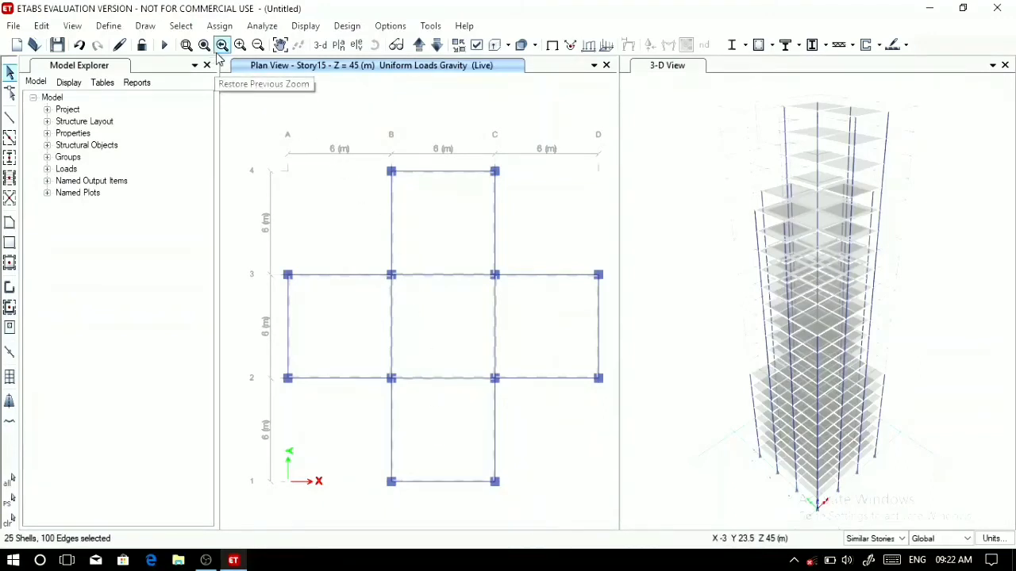
left_click(219, 25)
mouse_move(322, 185)
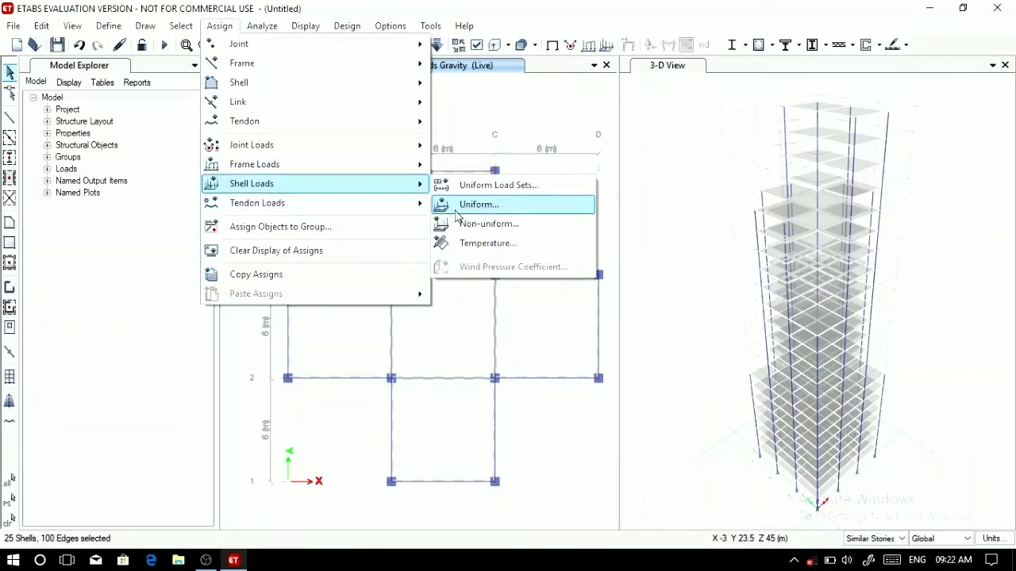
left_click(457, 208)
left_click_drag(463, 280, 333, 287)
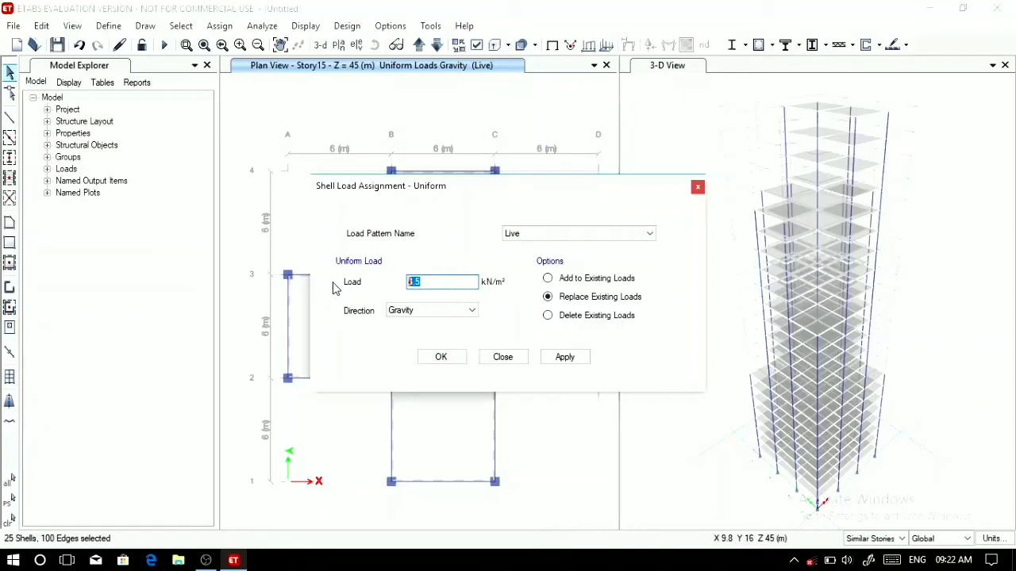
type("4")
left_click(548, 358)
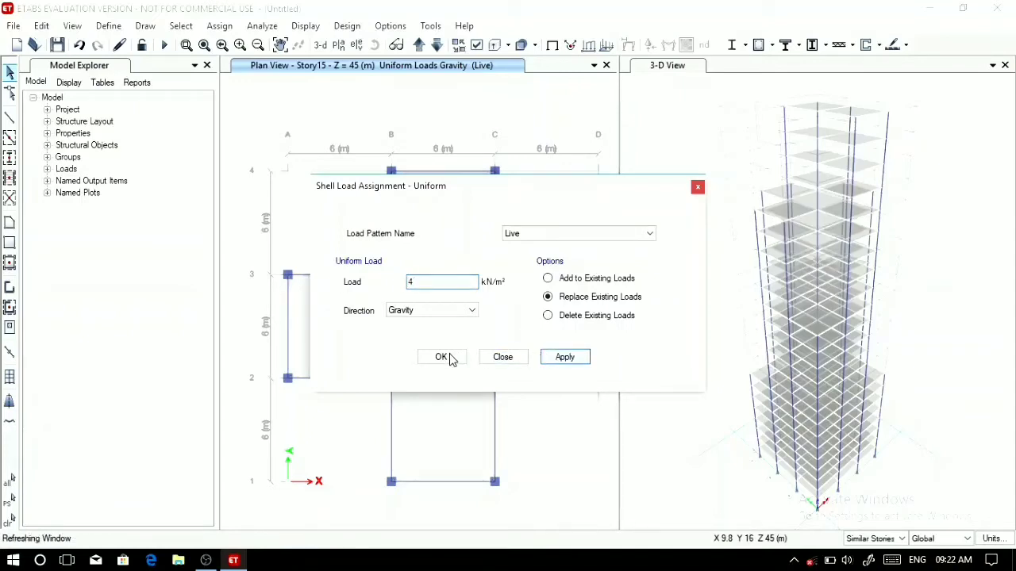
left_click(446, 358)
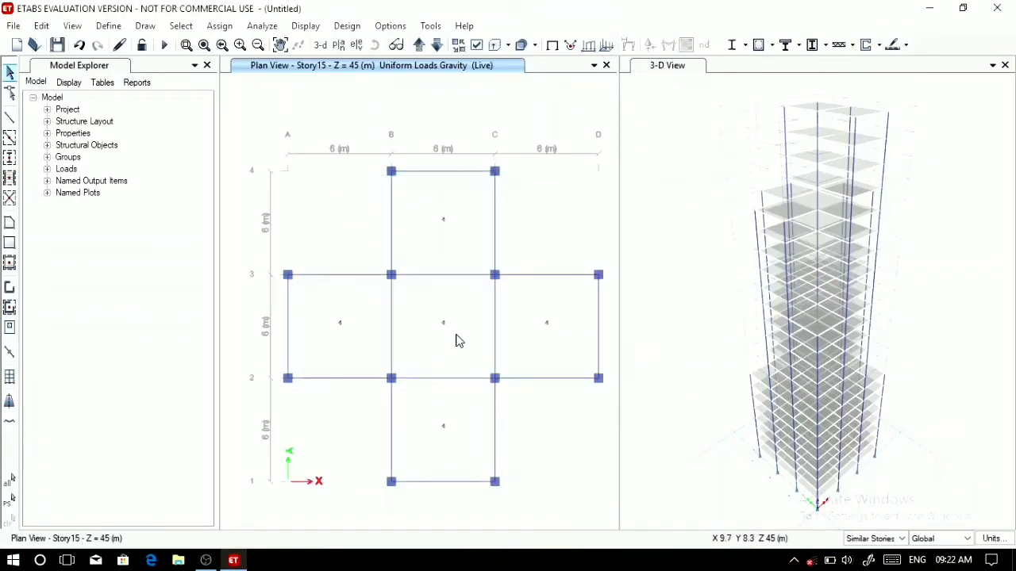
On the Story20 plan, select both slabs across similar stories and assign them a uniform Live gravity load of 3.5 kN/m².
left_click(420, 45)
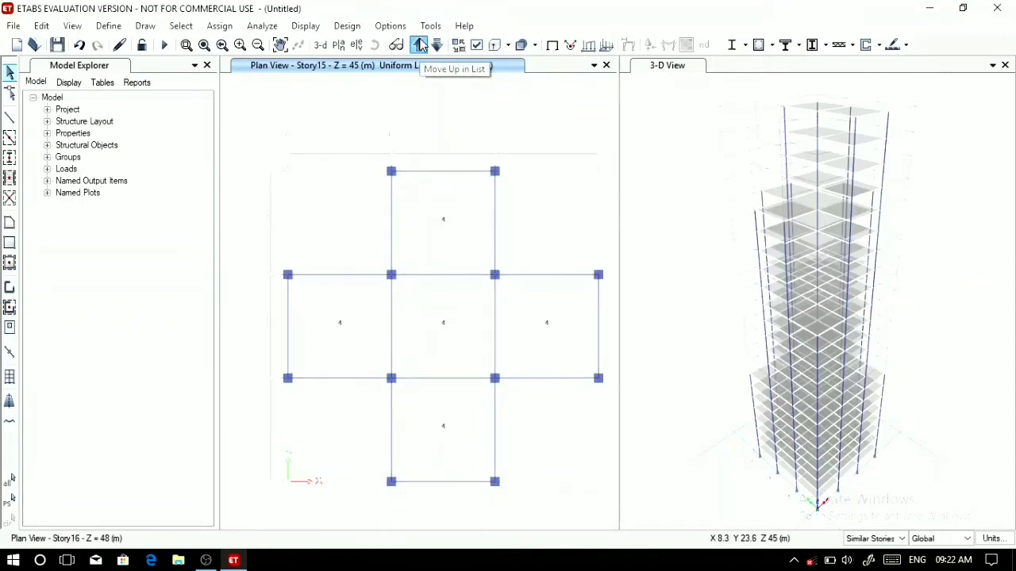
left_click(420, 47)
left_click(420, 46)
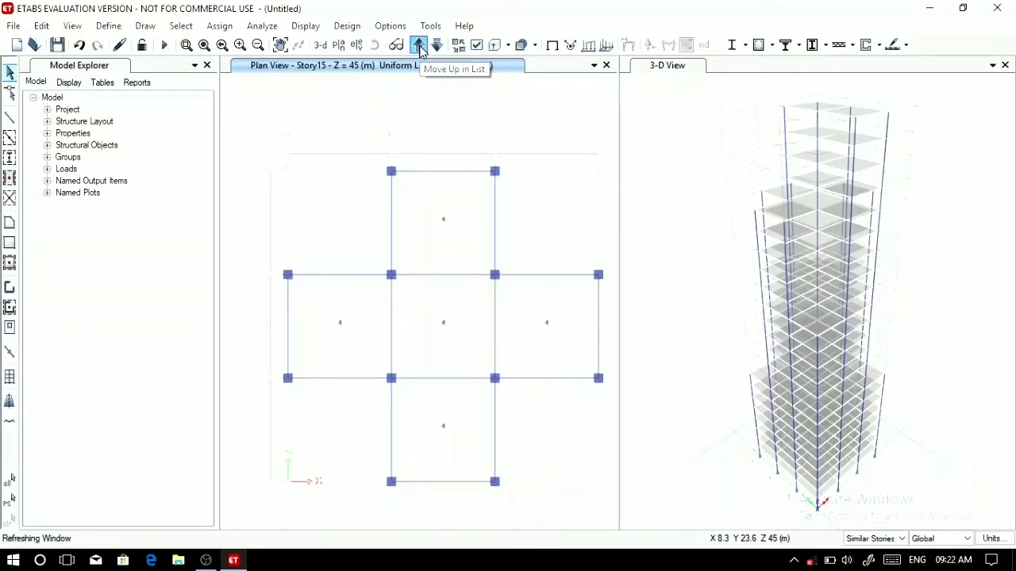
left_click(420, 46)
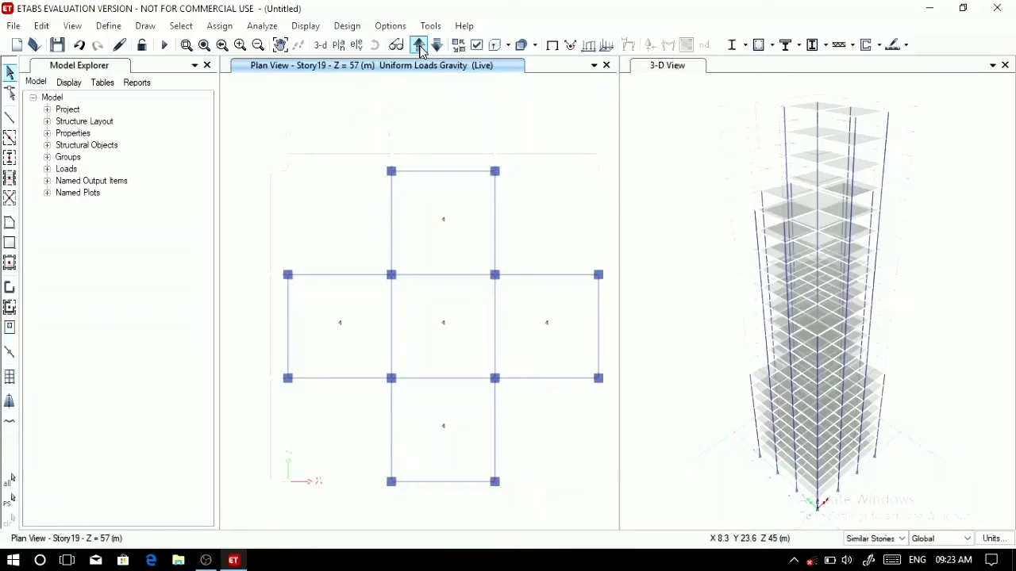
left_click(420, 46)
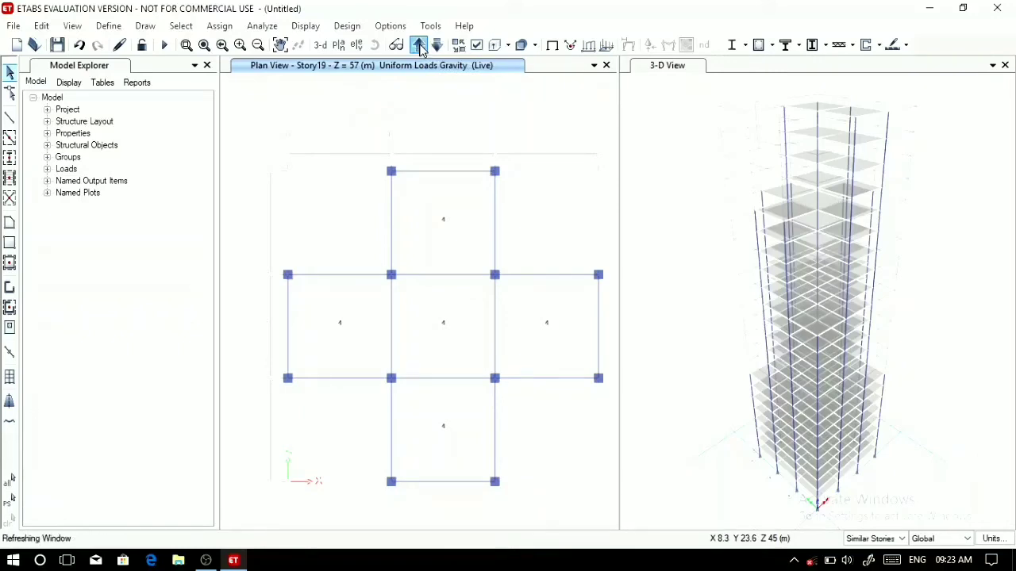
left_click(444, 348)
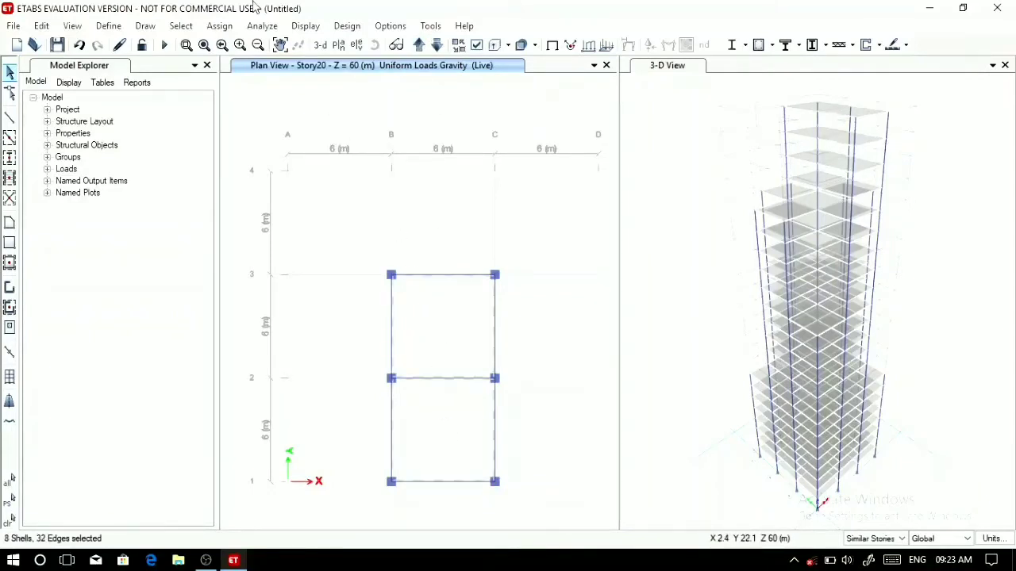
left_click(219, 25)
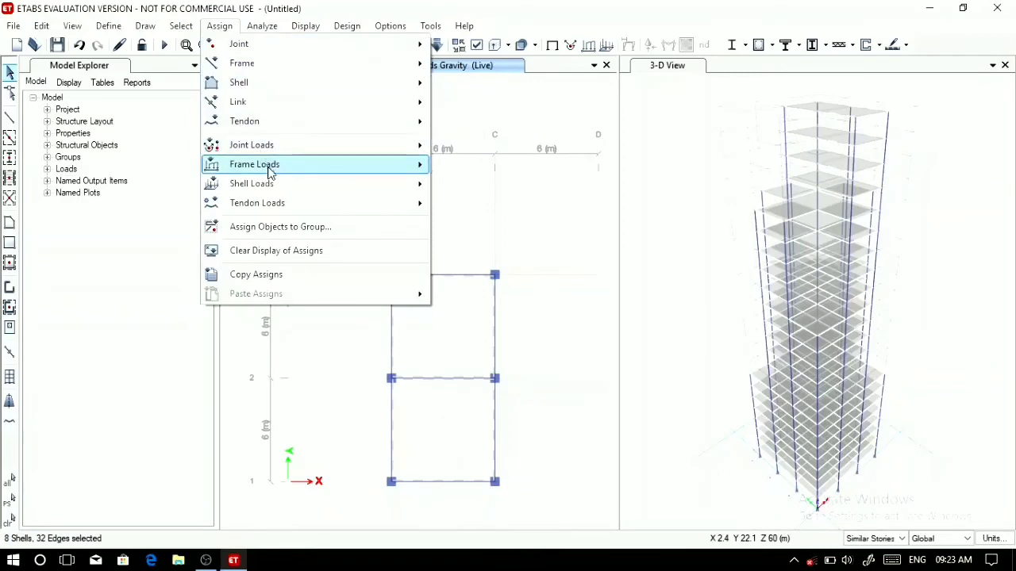
mouse_move(284, 186)
left_click(464, 205)
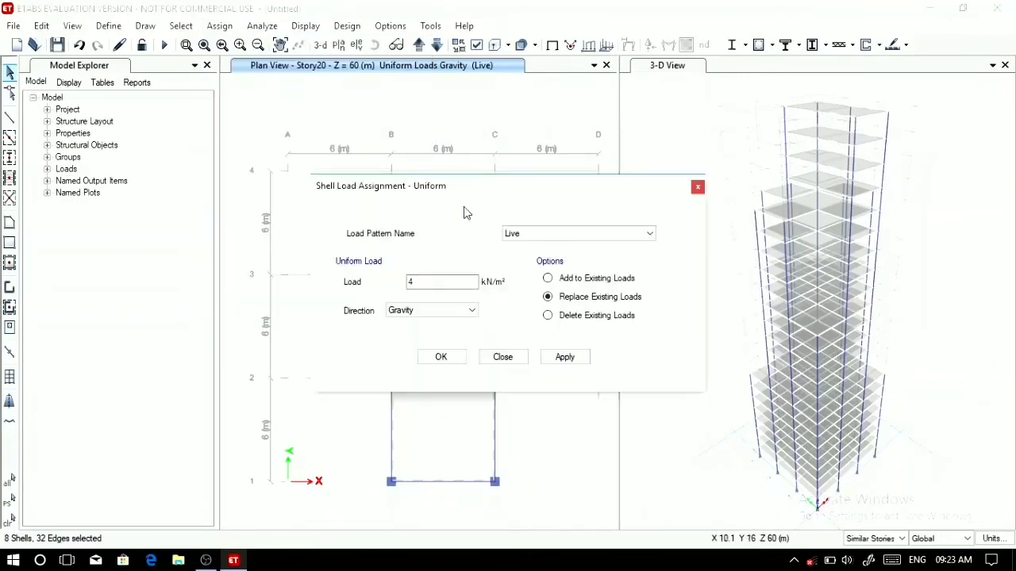
left_click(453, 282)
type("3.5")
left_click(563, 358)
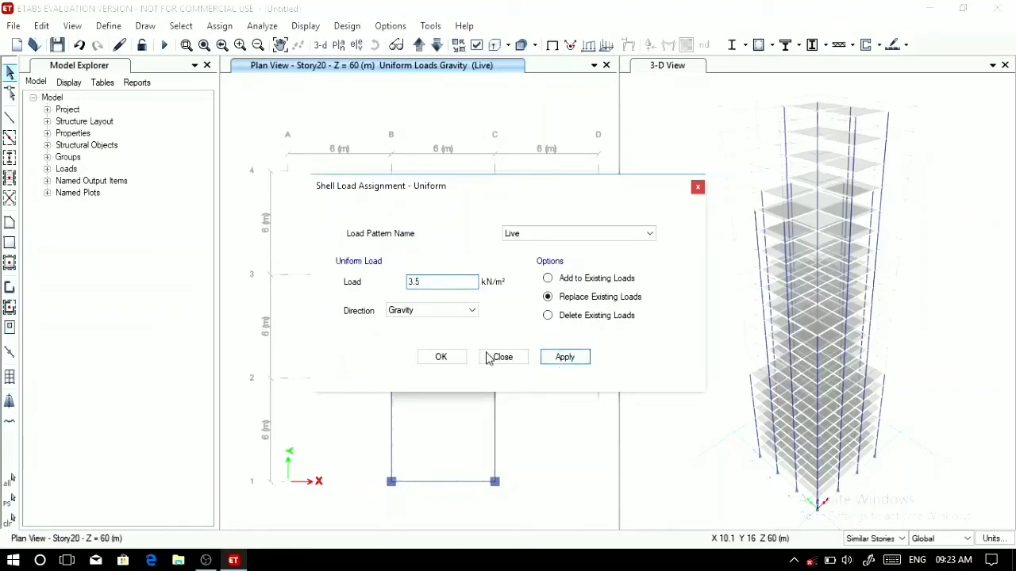
left_click(460, 357)
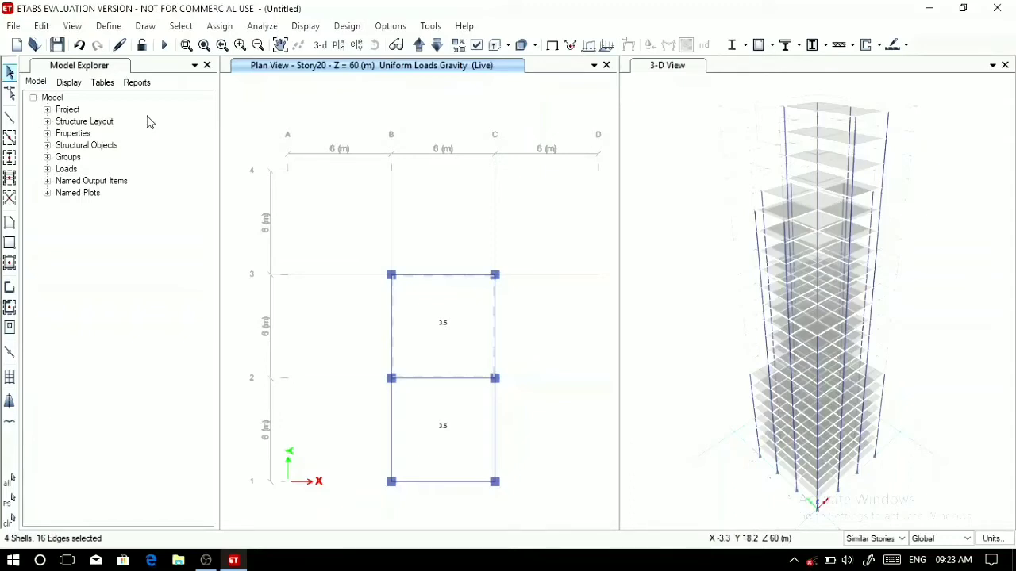
Step the plan view up through the stories above Story20 to check their Live slab loads.
left_click(419, 45)
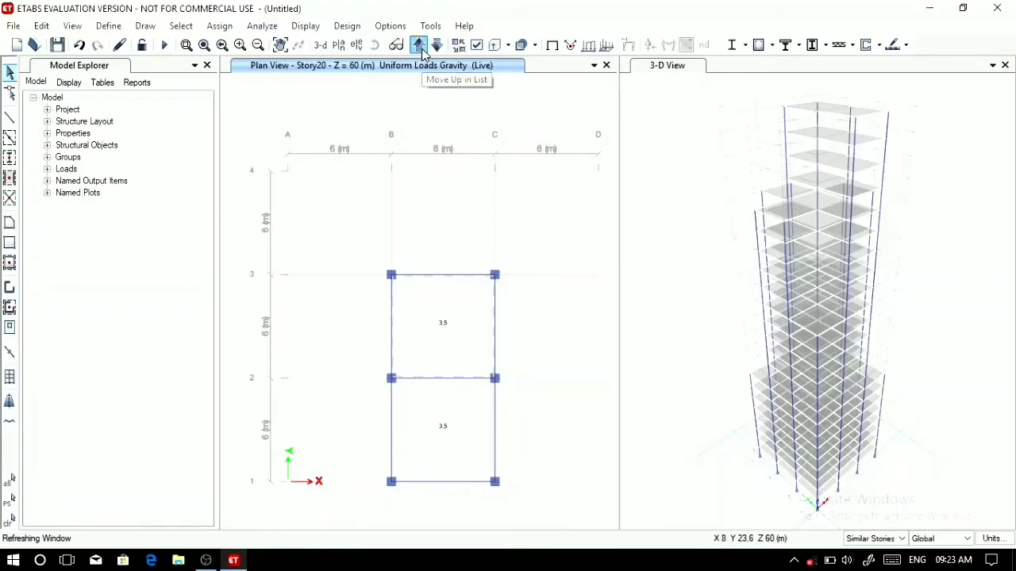
left_click(422, 52)
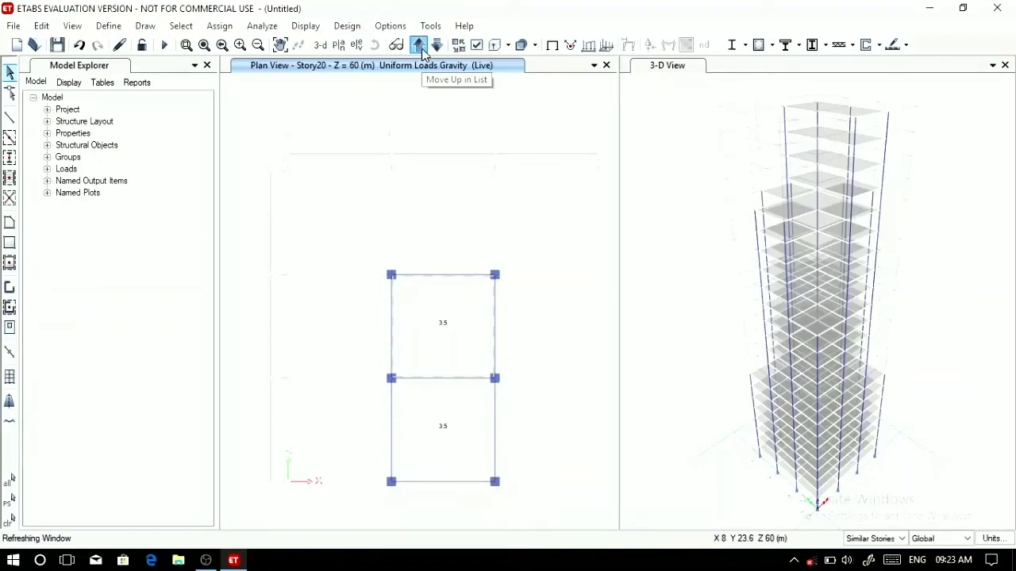
left_click(423, 53)
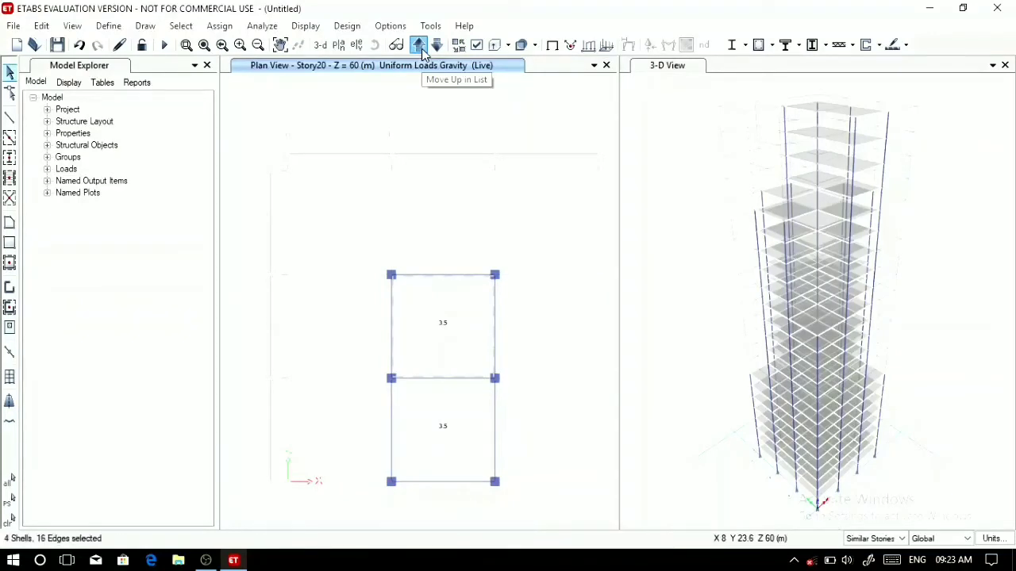
left_click(423, 53)
left_click(422, 52)
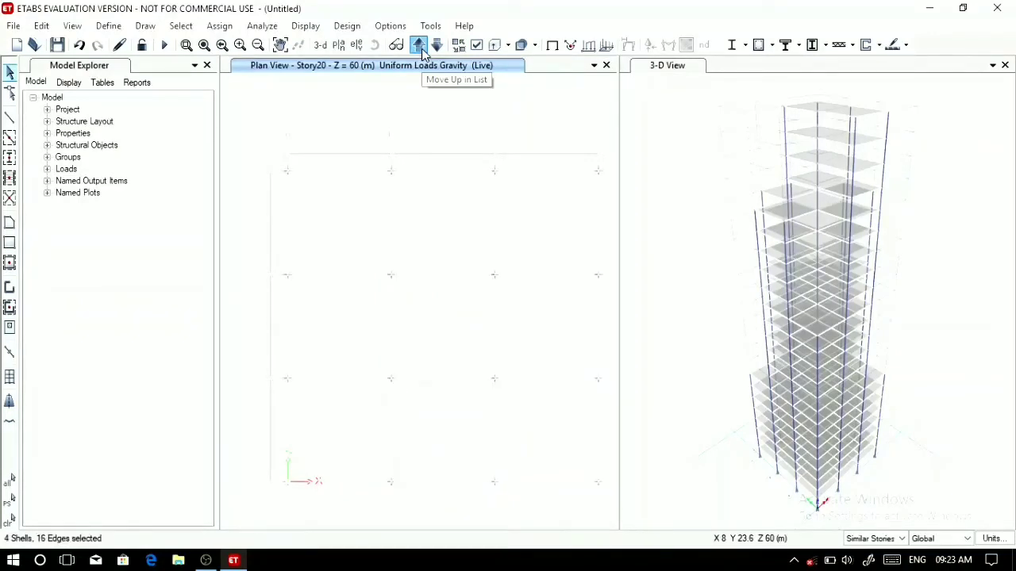
Bring up the Story1 plan and select all perimeter beams along grid lines 4, D, 1 and A.
left_click(419, 46)
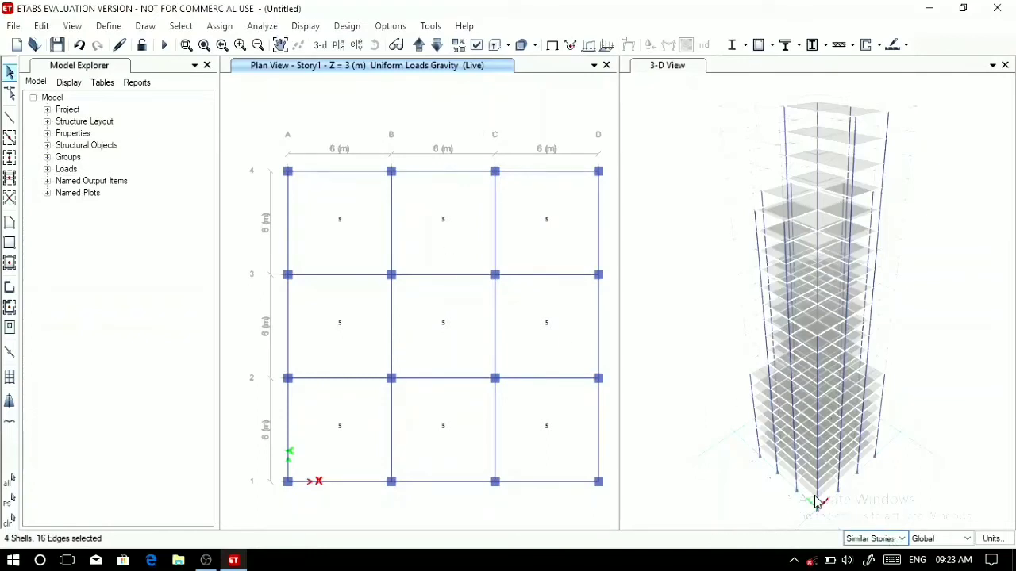
left_click(338, 174)
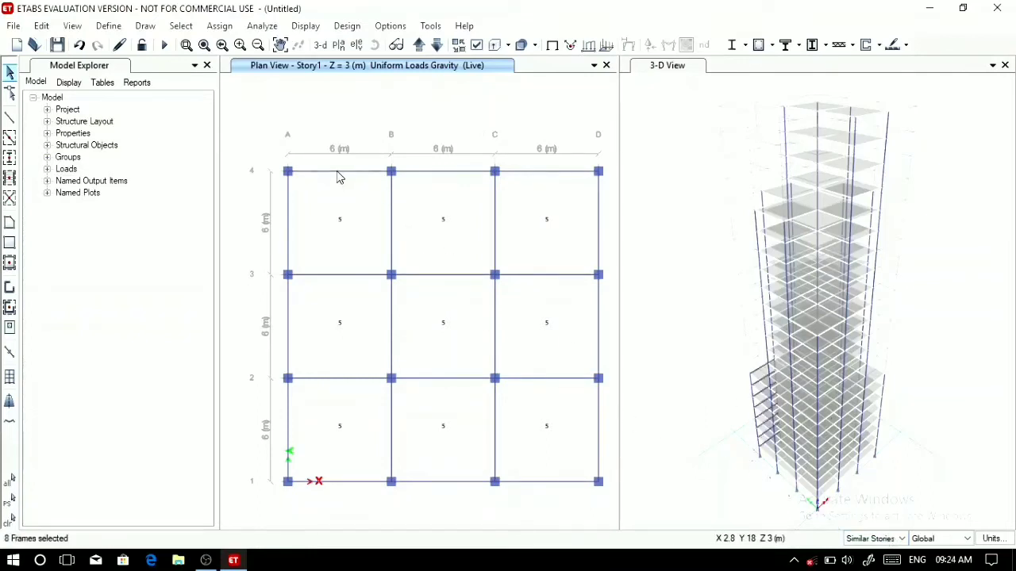
left_click(444, 172)
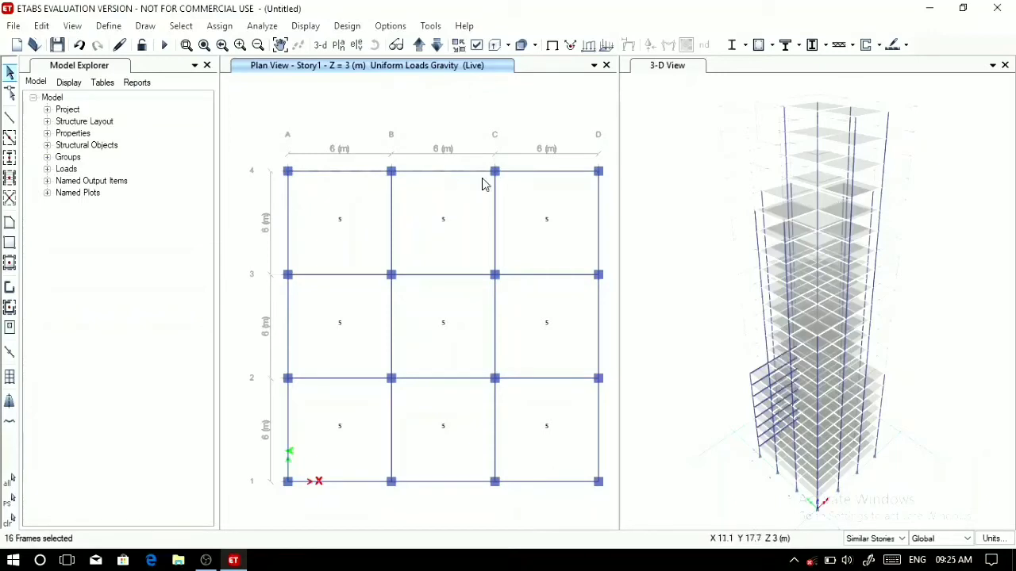
left_click(545, 171)
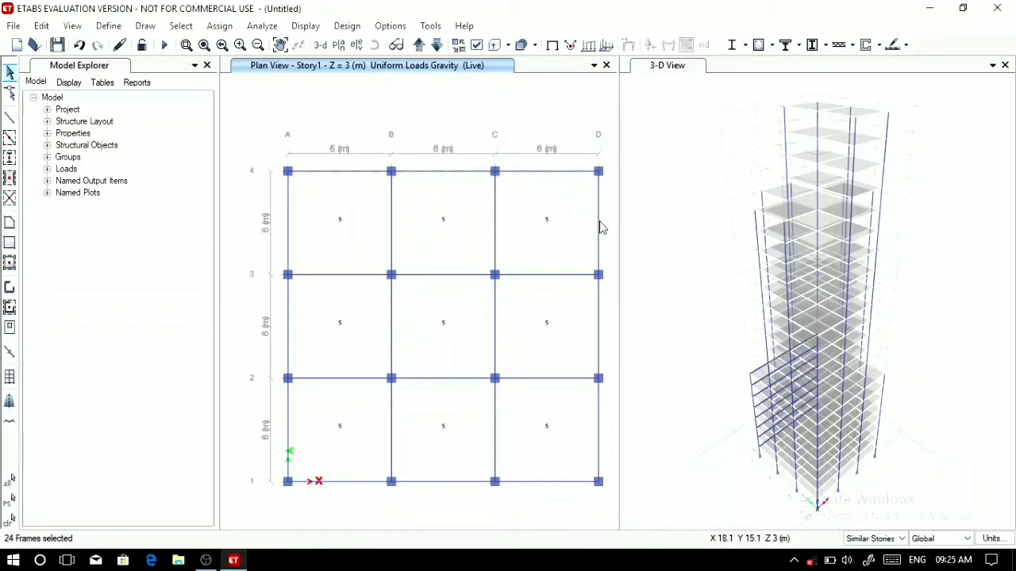
left_click(600, 229)
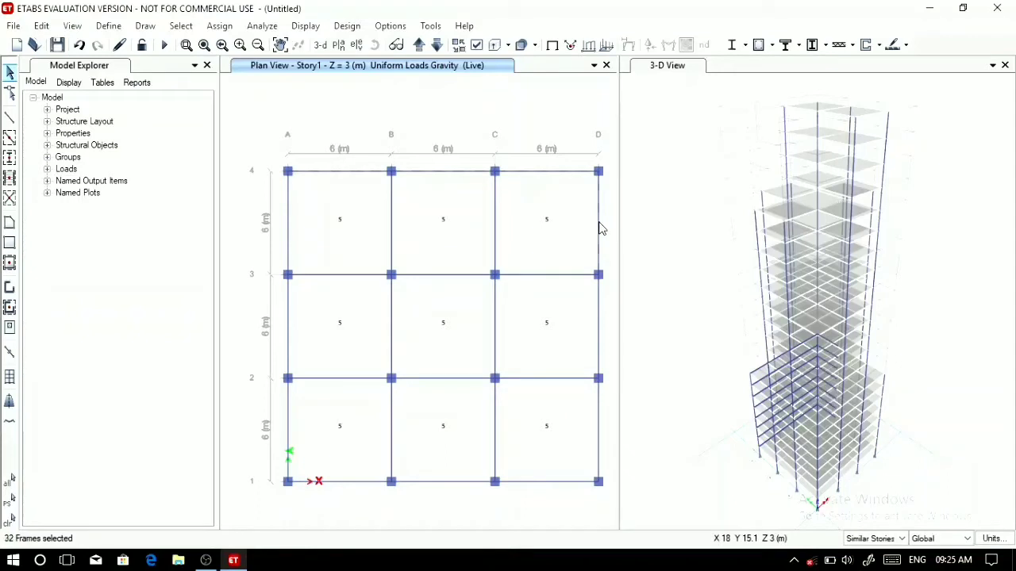
left_click(599, 316)
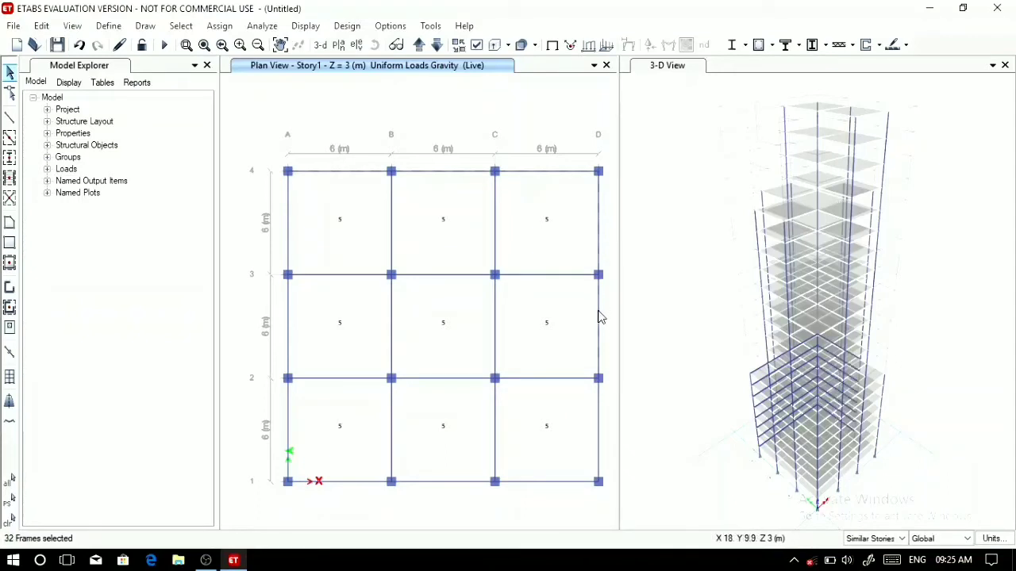
left_click(600, 426)
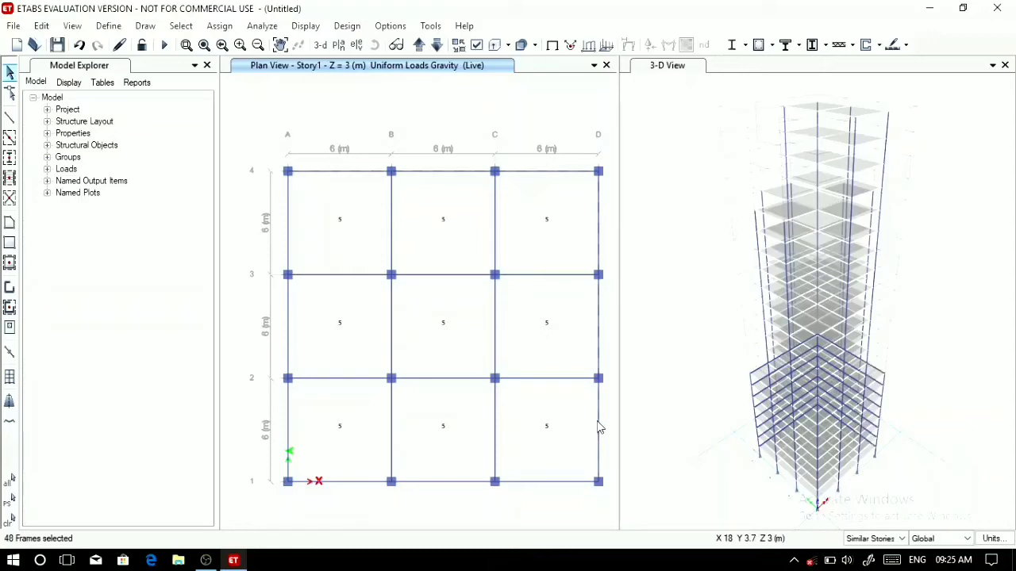
left_click(548, 484)
left_click(449, 483)
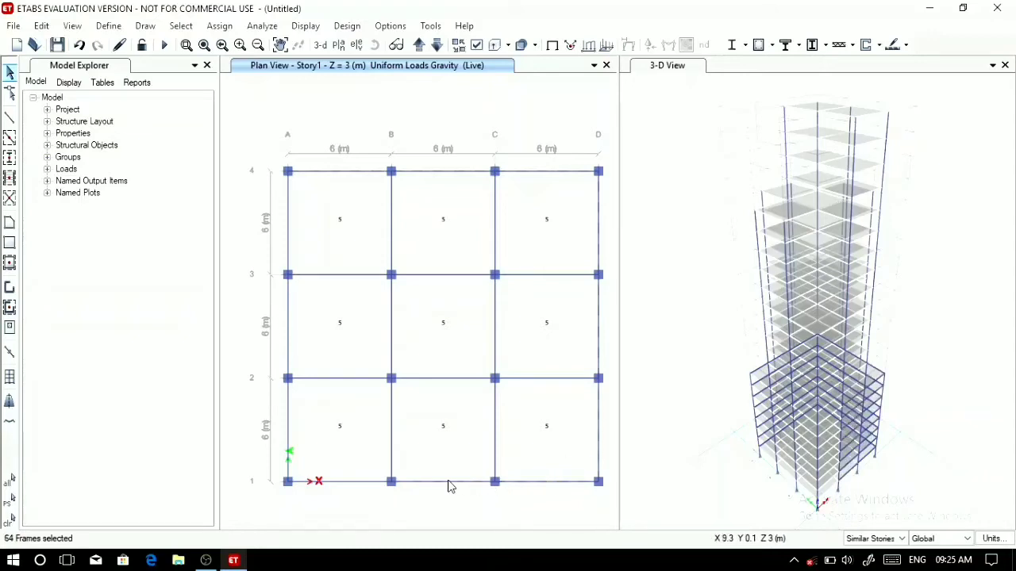
left_click(351, 484)
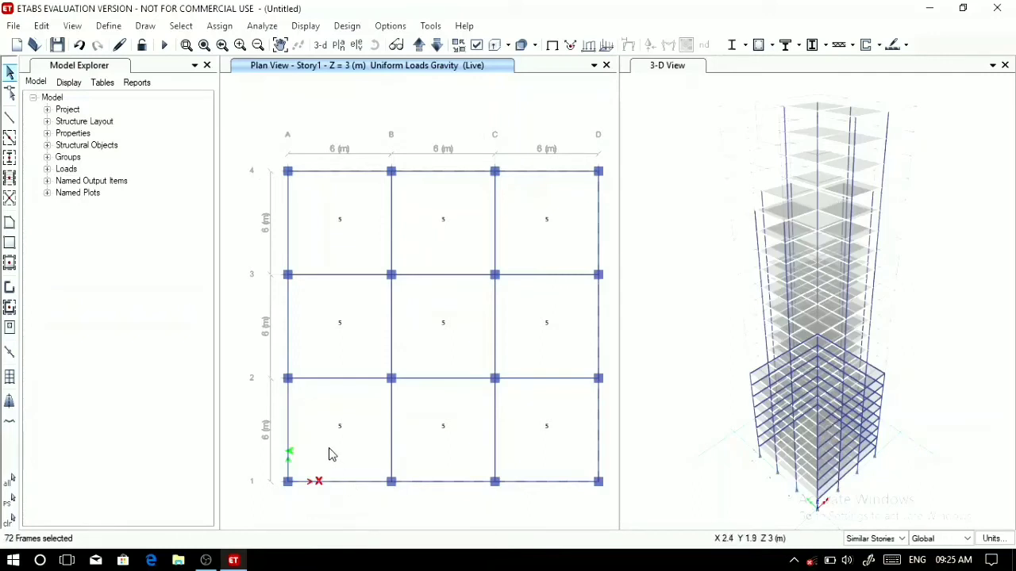
left_click(289, 420)
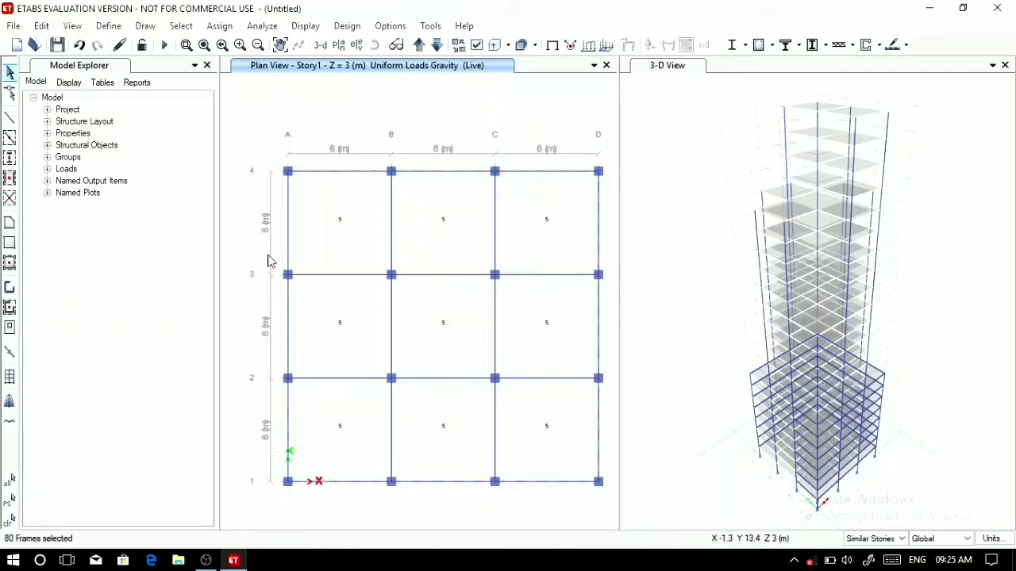
left_click(290, 314)
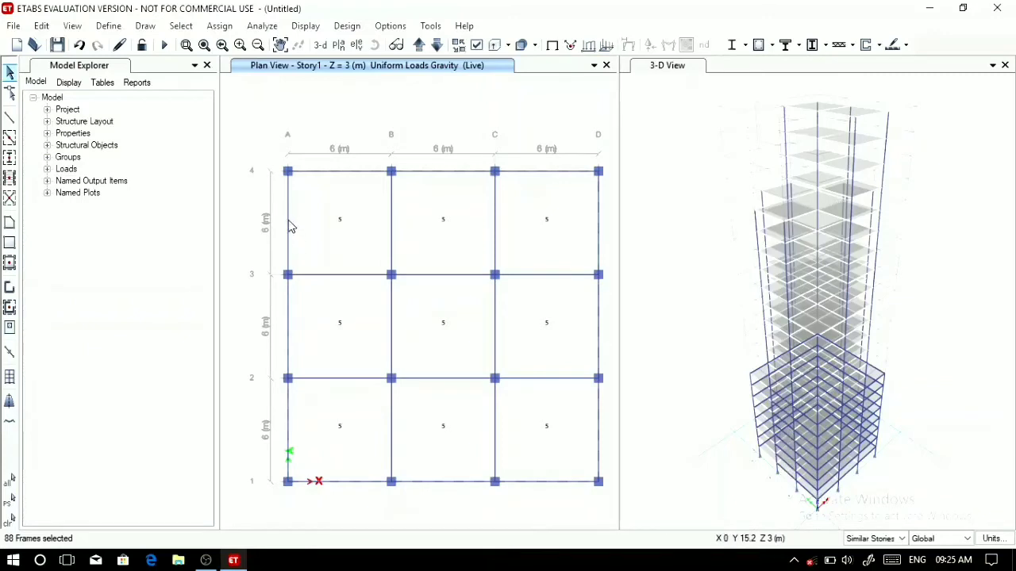
left_click(289, 220)
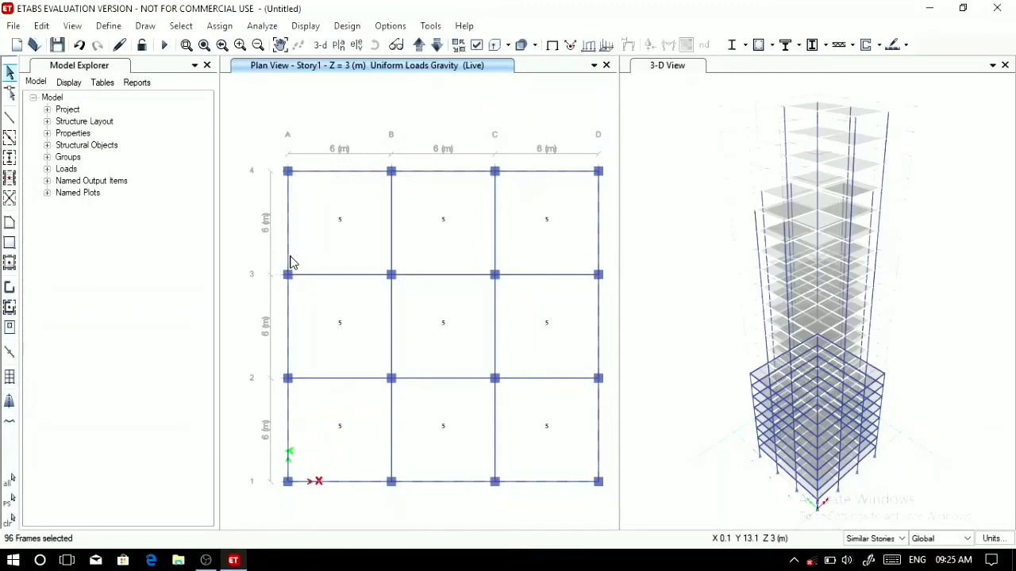
Assign a uniform distributed frame load of 0.2 kN/m in the Dead pattern, gravity direction, to the selected Story1 perimeter beams.
left_click(219, 26)
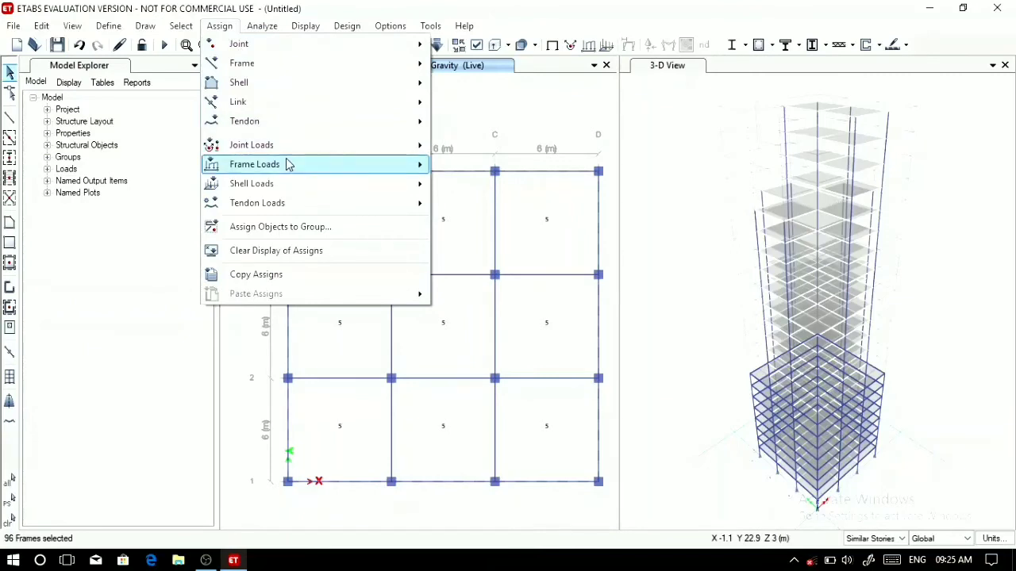
mouse_move(301, 166)
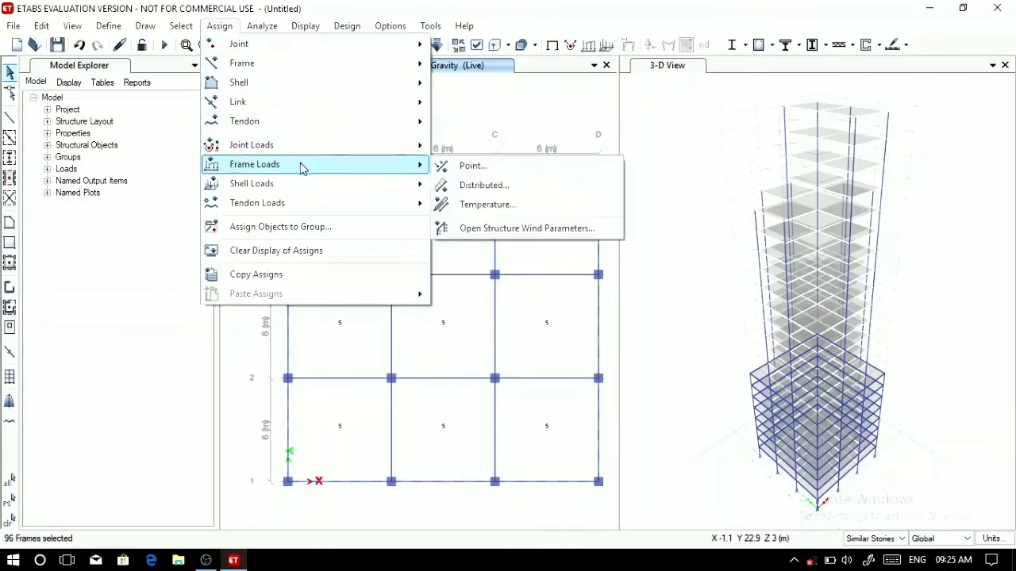
left_click(465, 187)
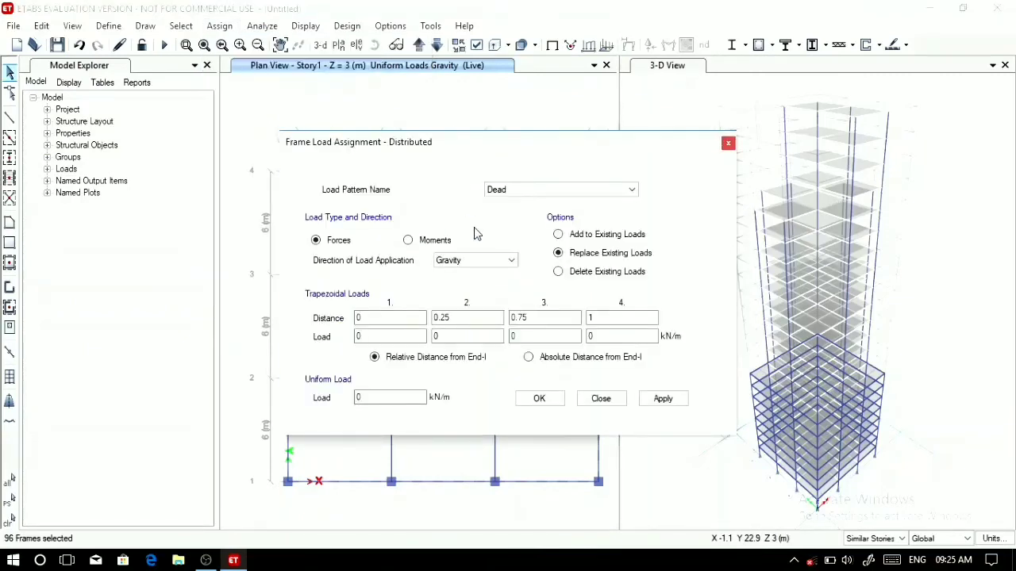
left_click(410, 401)
type(".2")
left_click(659, 400)
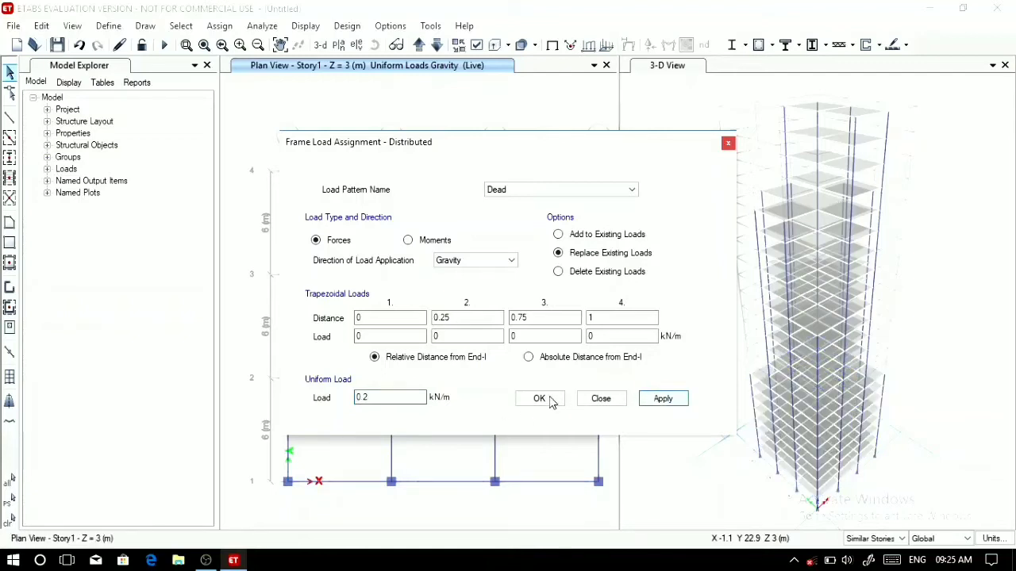
left_click(548, 401)
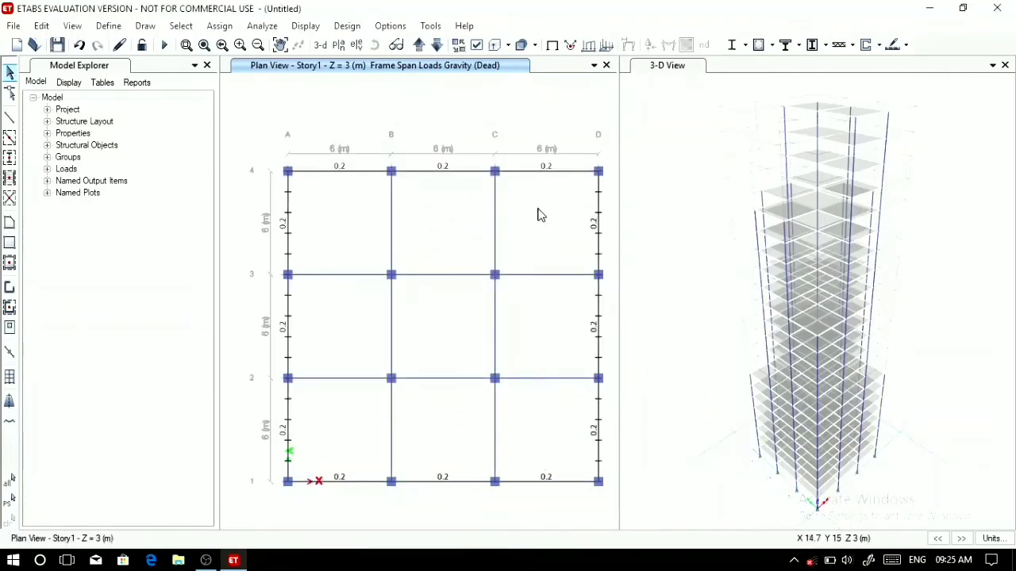
Bring up the Story9 plan and switch the display to the undeformed shape.
left_click(420, 45)
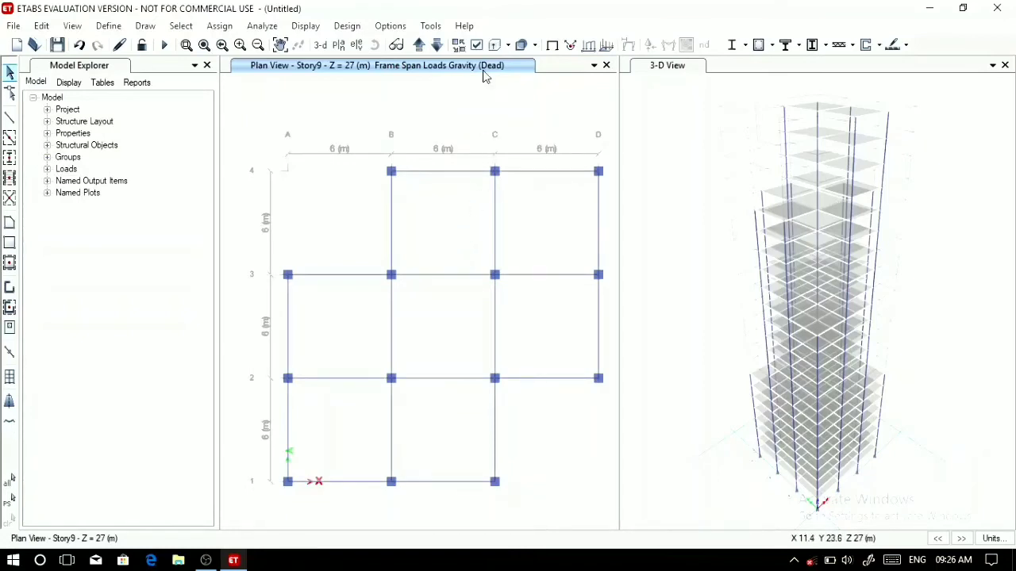
left_click(309, 28)
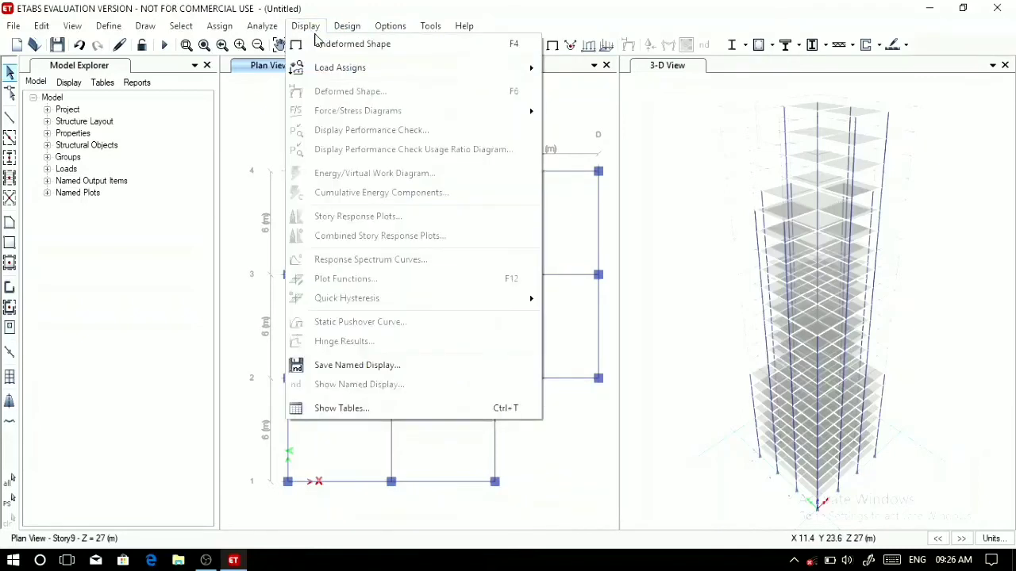
left_click(332, 46)
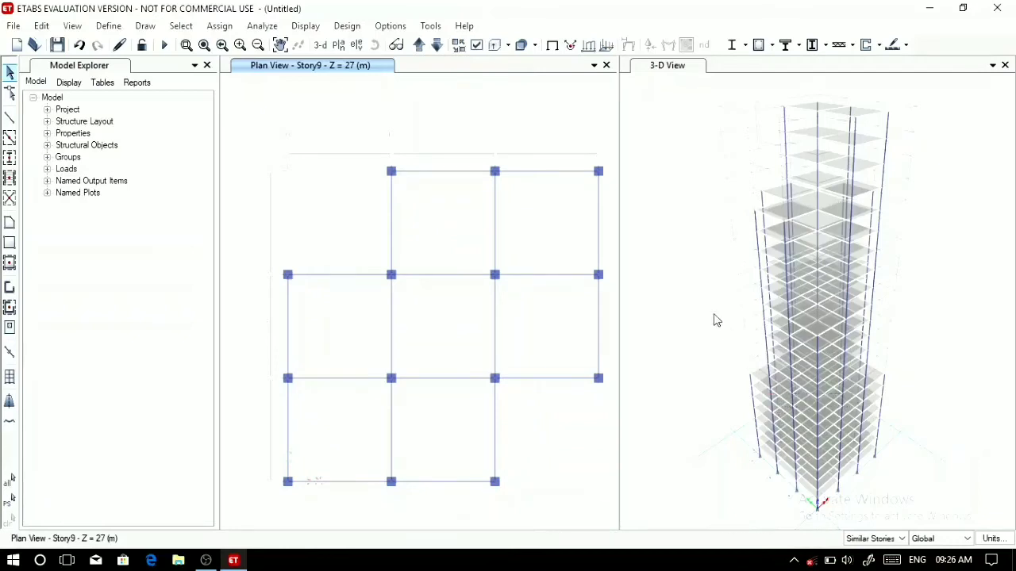
Select all perimeter beams of the Story9 plan, following the stepped outline around the notched corners at A4 and D1.
left_click(446, 173)
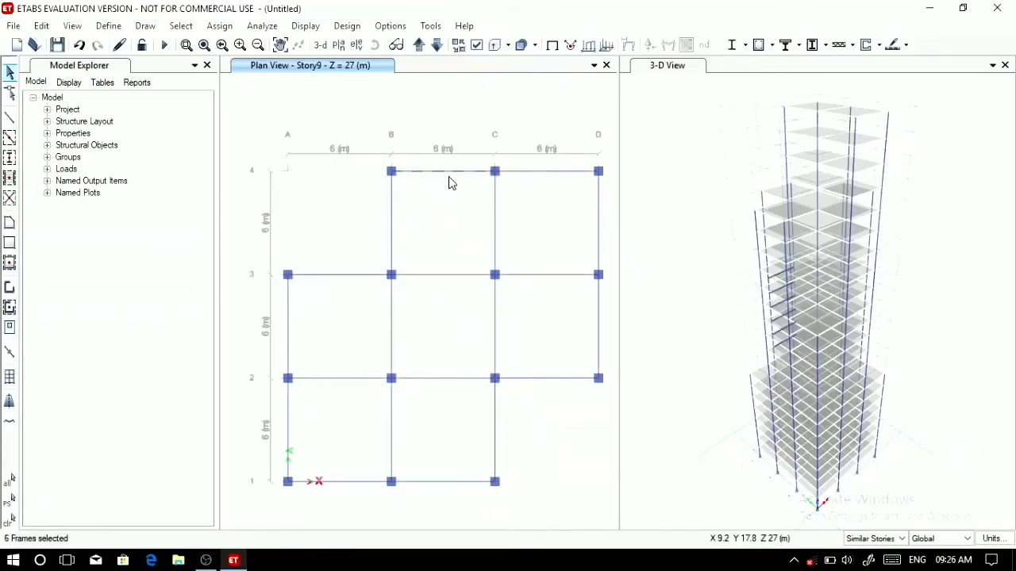
left_click(542, 172)
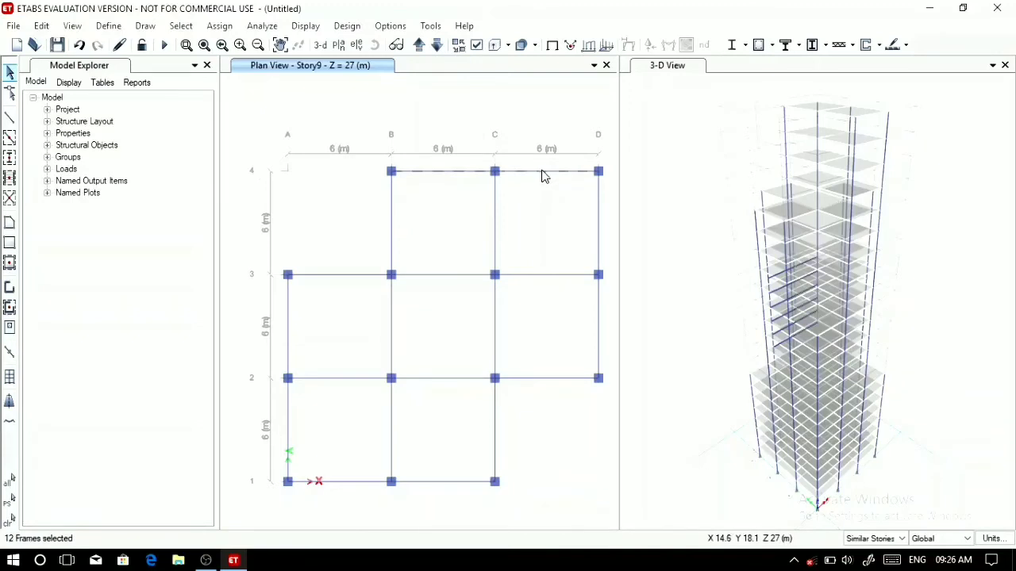
left_click(600, 227)
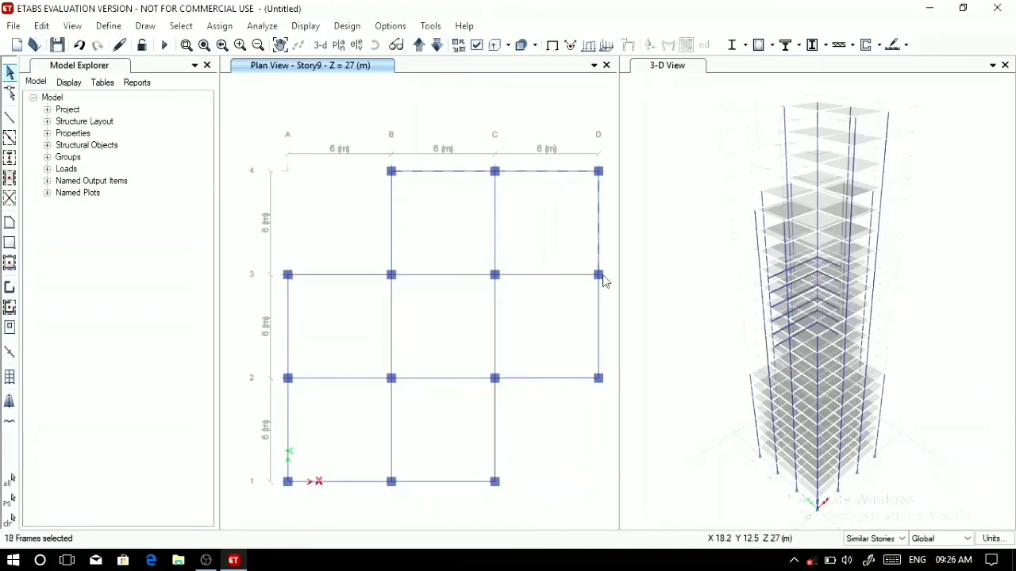
left_click(601, 321)
left_click(558, 380)
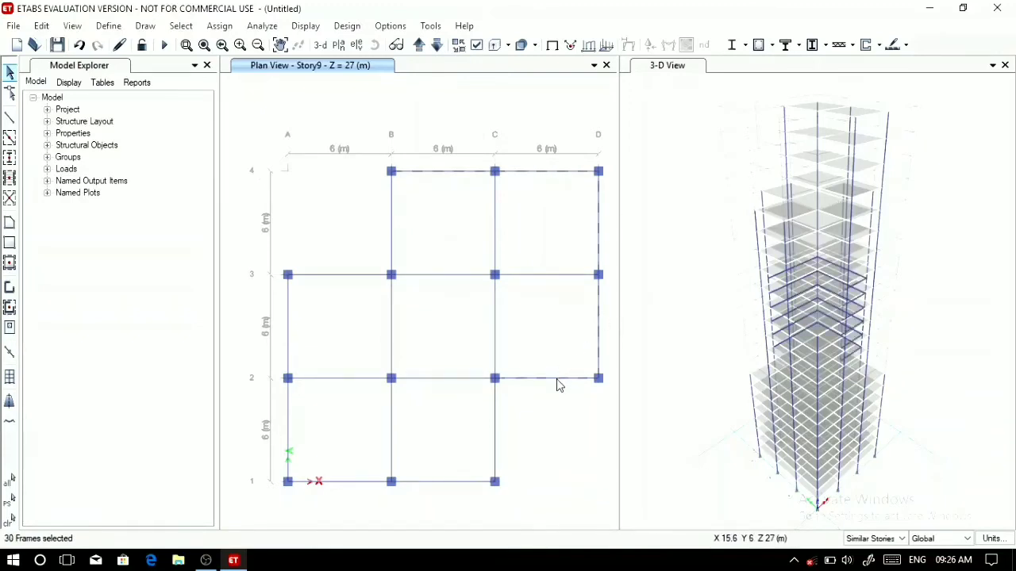
left_click(494, 423)
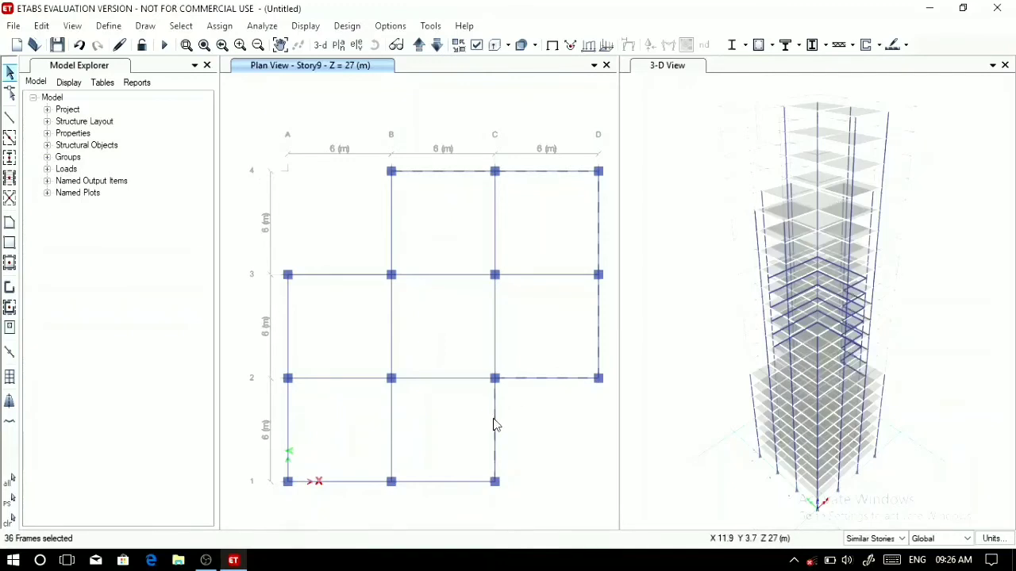
left_click(444, 483)
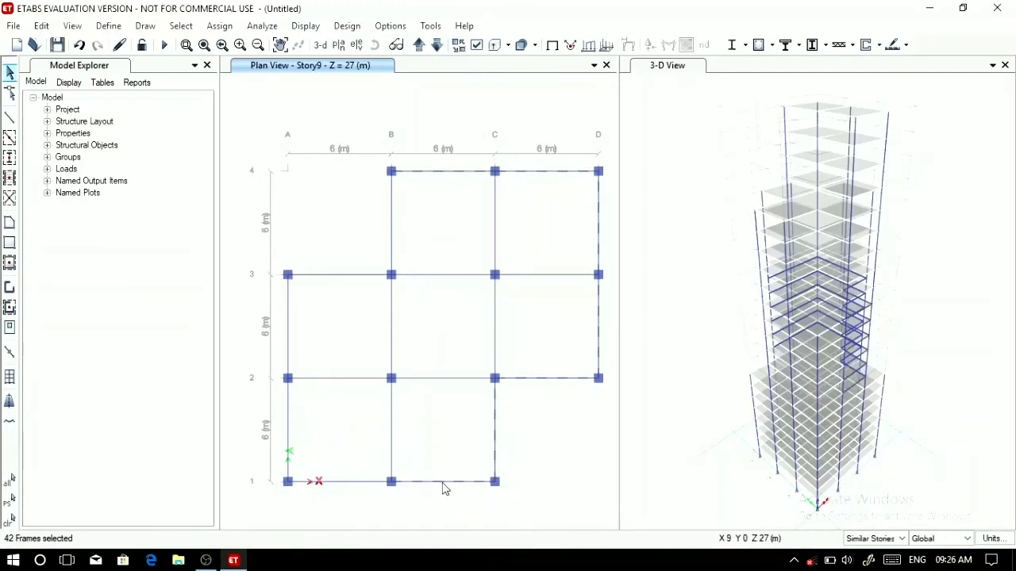
left_click(353, 483)
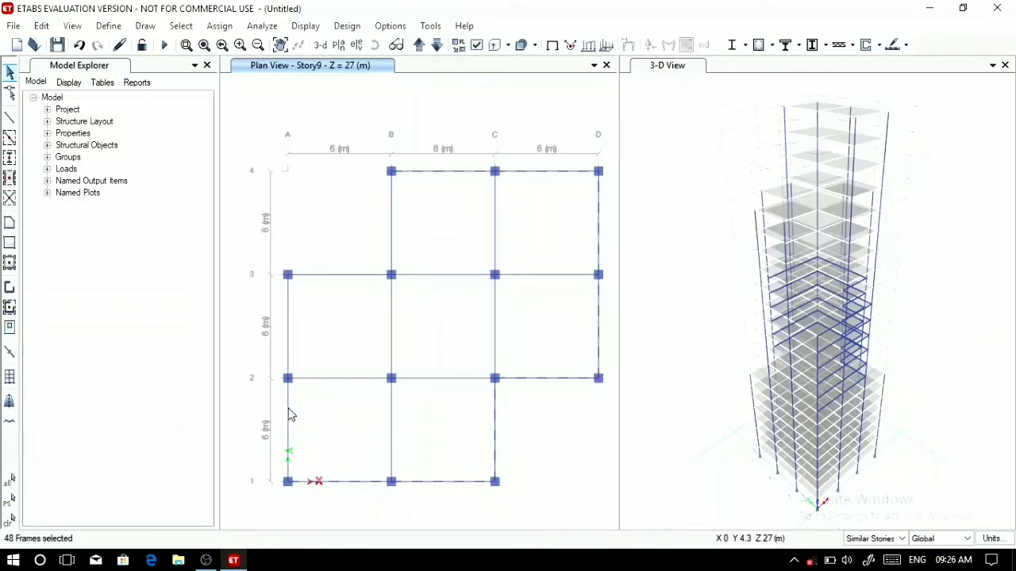
left_click(289, 415)
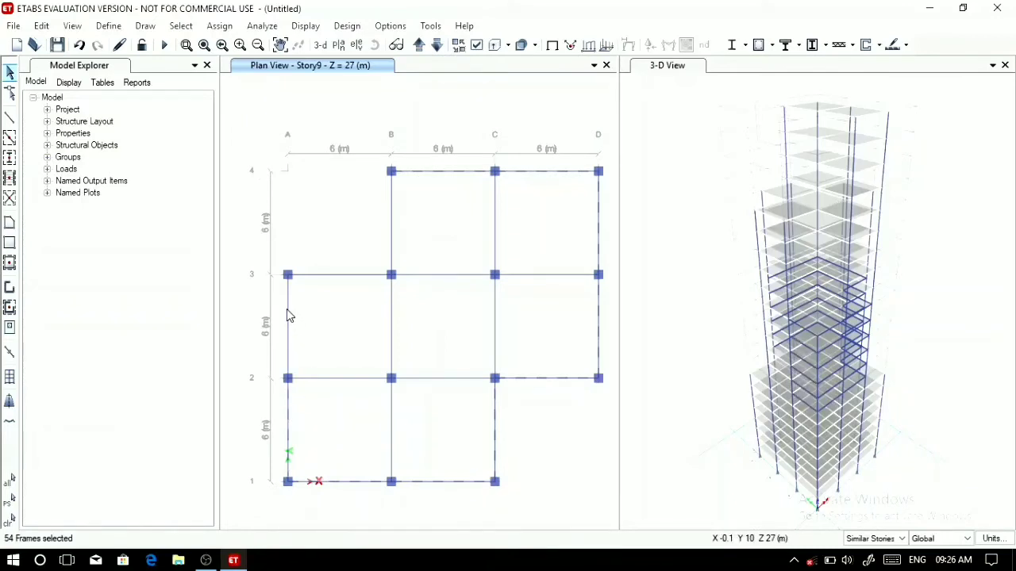
left_click(289, 314)
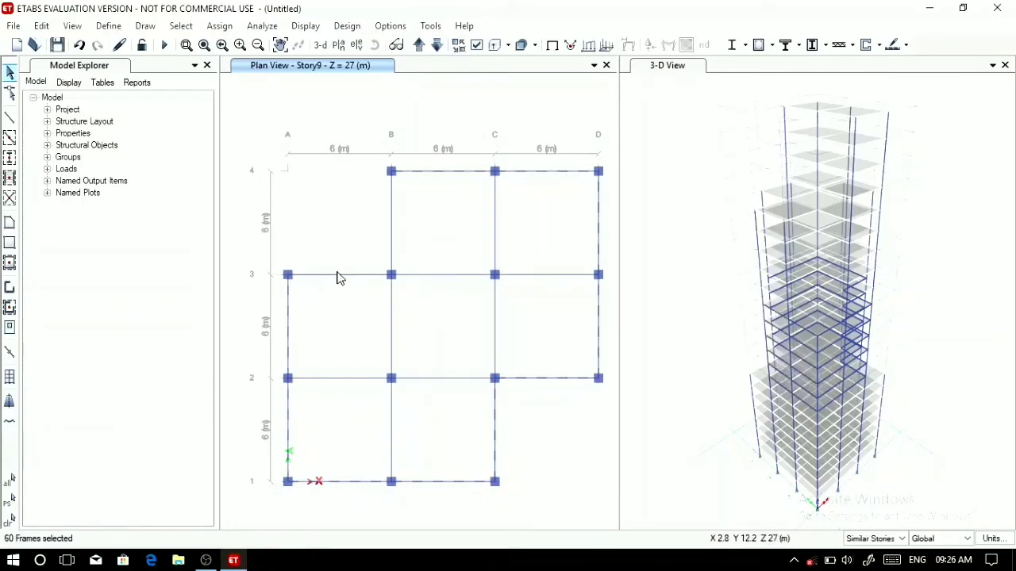
left_click(338, 276)
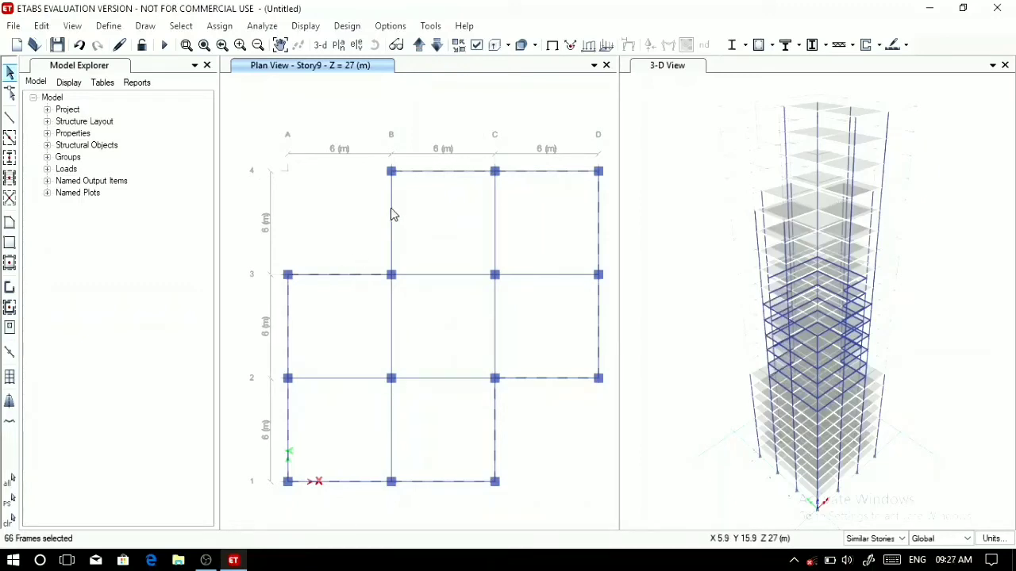
left_click(391, 215)
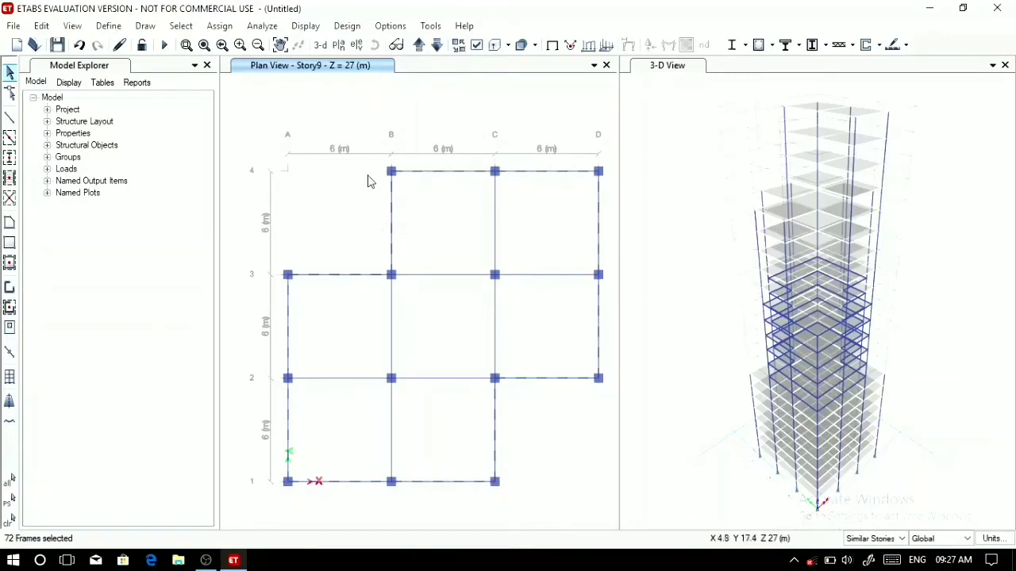
Apply a uniform distributed frame load of 0.2 kN/m in the Dead pattern to the selected Story9 perimeter beams.
left_click(220, 27)
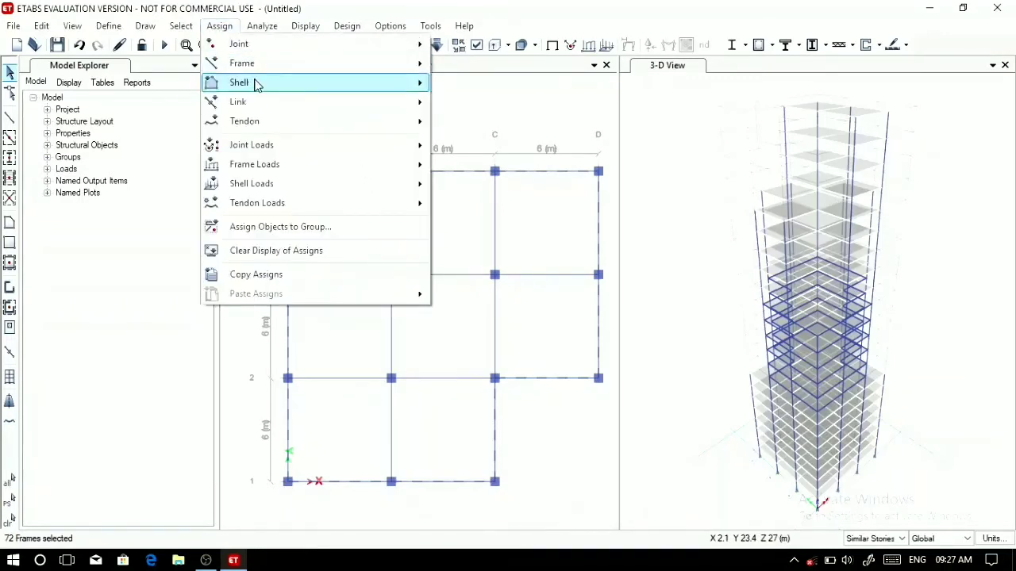
mouse_move(349, 169)
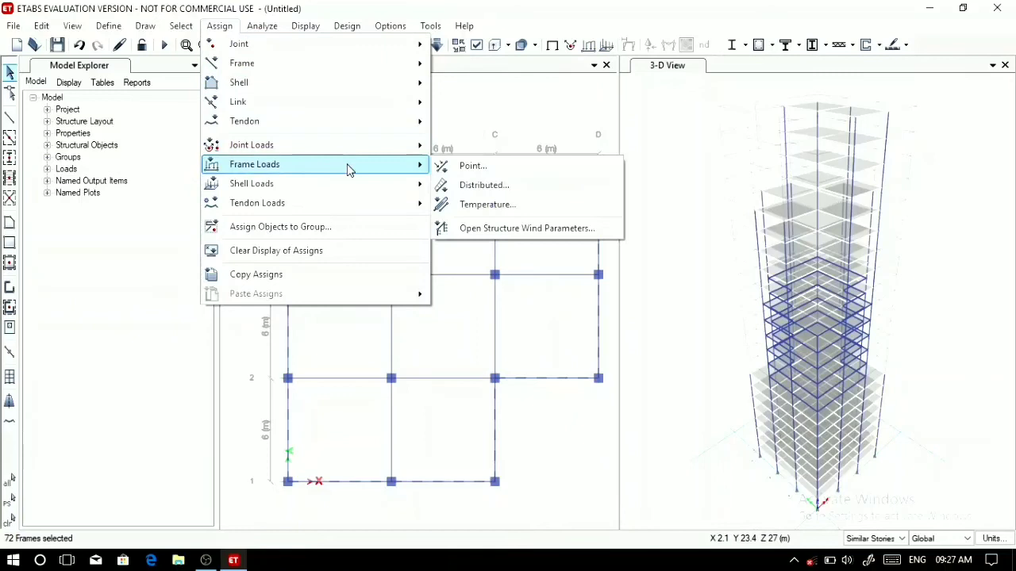
left_click(488, 185)
left_click(390, 398)
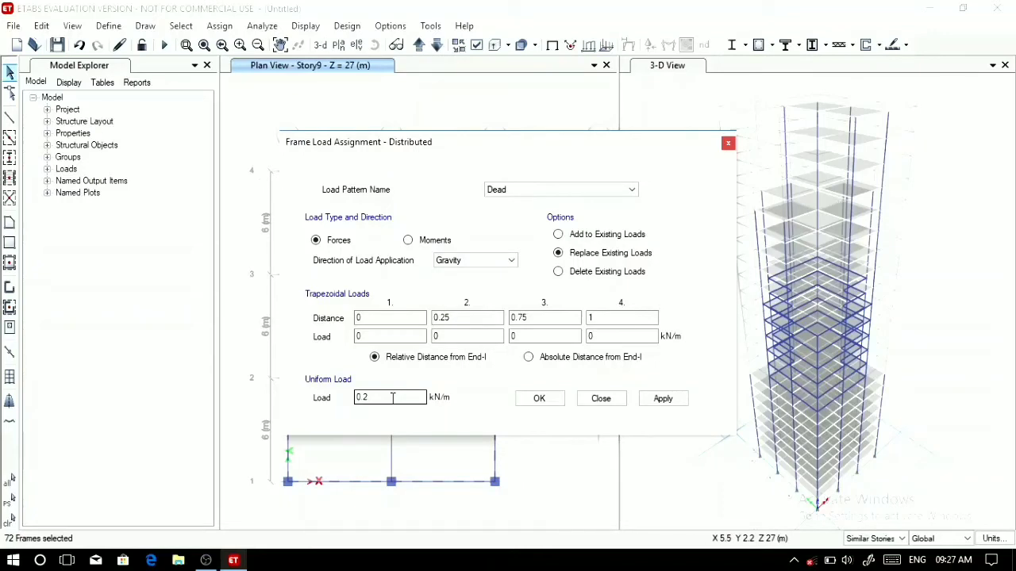
left_click(663, 401)
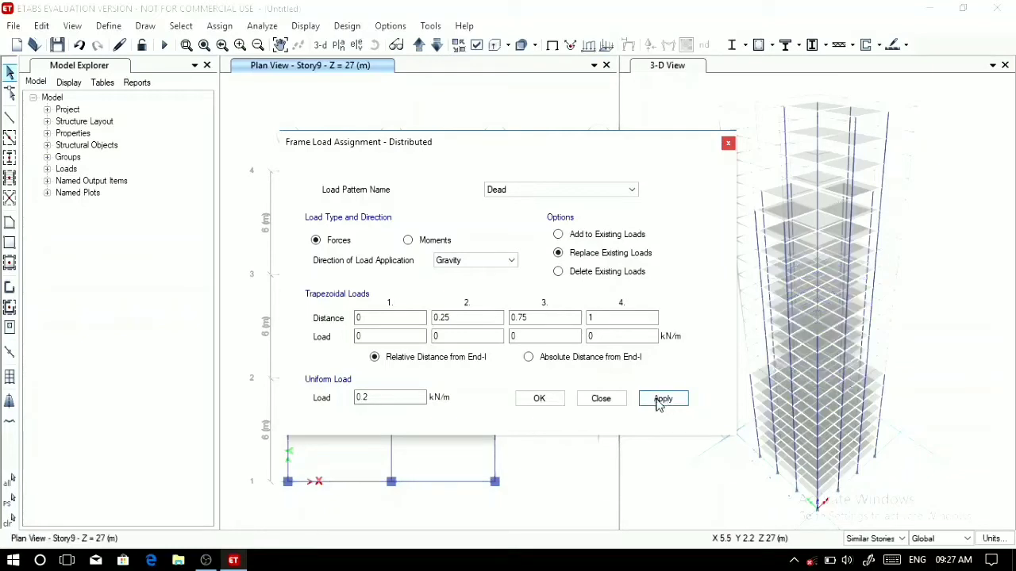
Close the finished load assignment and move the plan view up from Story9 to Story15.
left_click(536, 399)
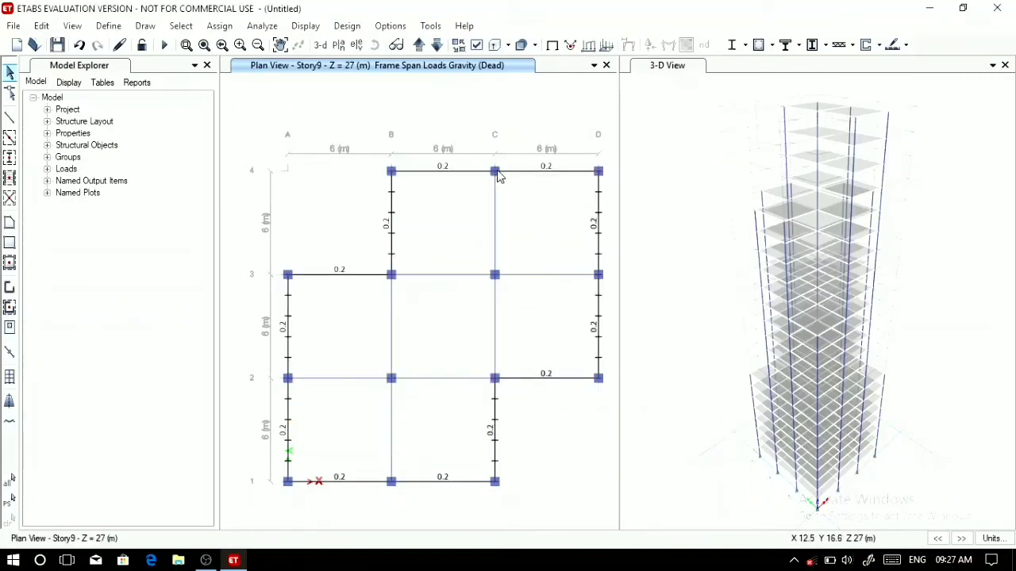
left_click(417, 48)
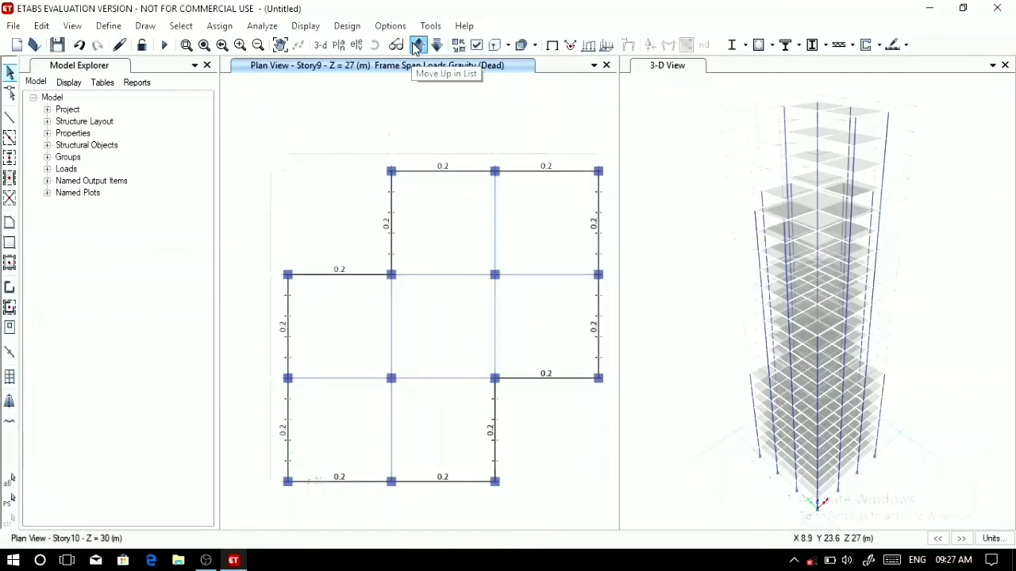
left_click(416, 47)
left_click(417, 47)
left_click(416, 48)
left_click(417, 48)
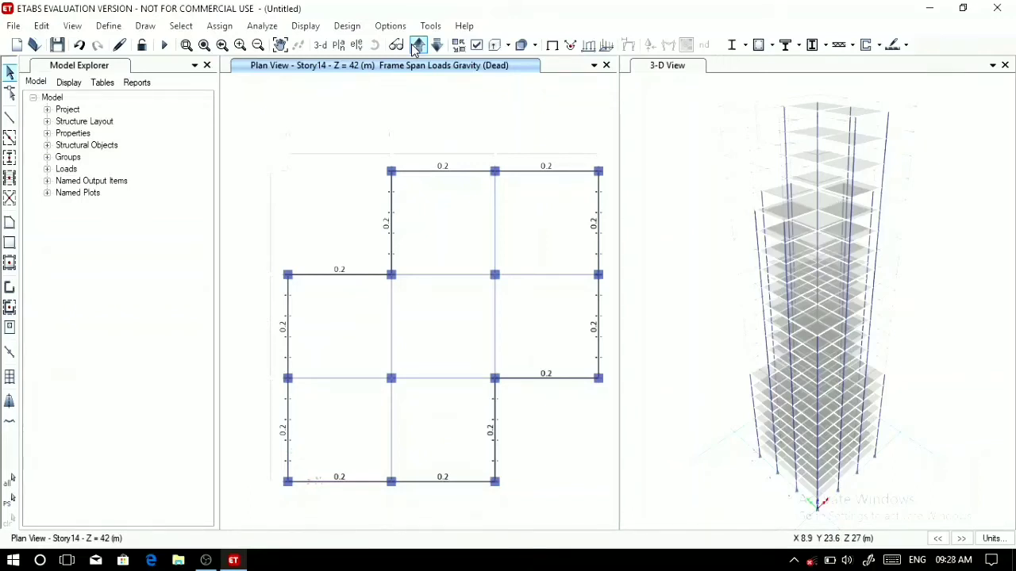
left_click(415, 49)
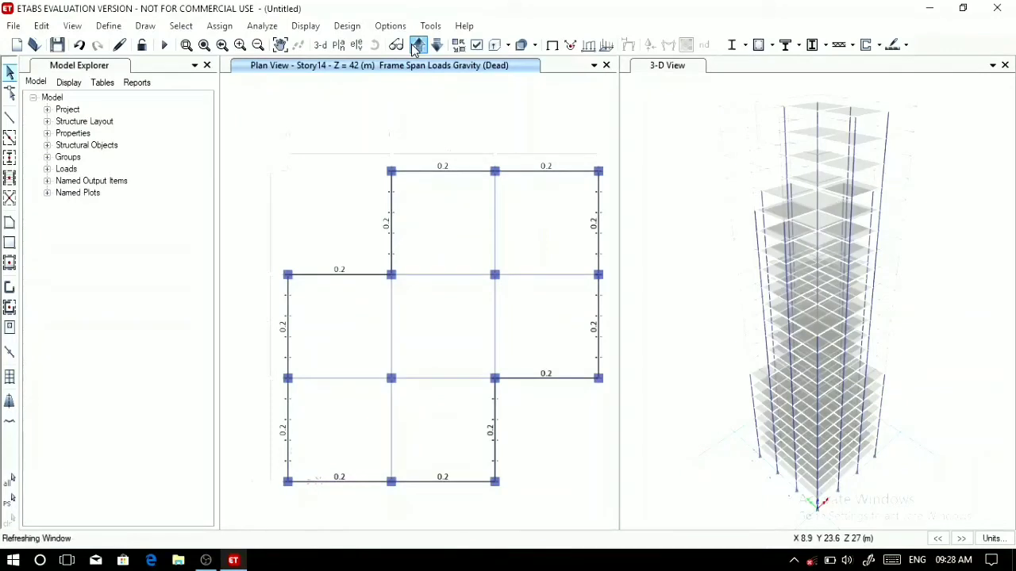
left_click(415, 50)
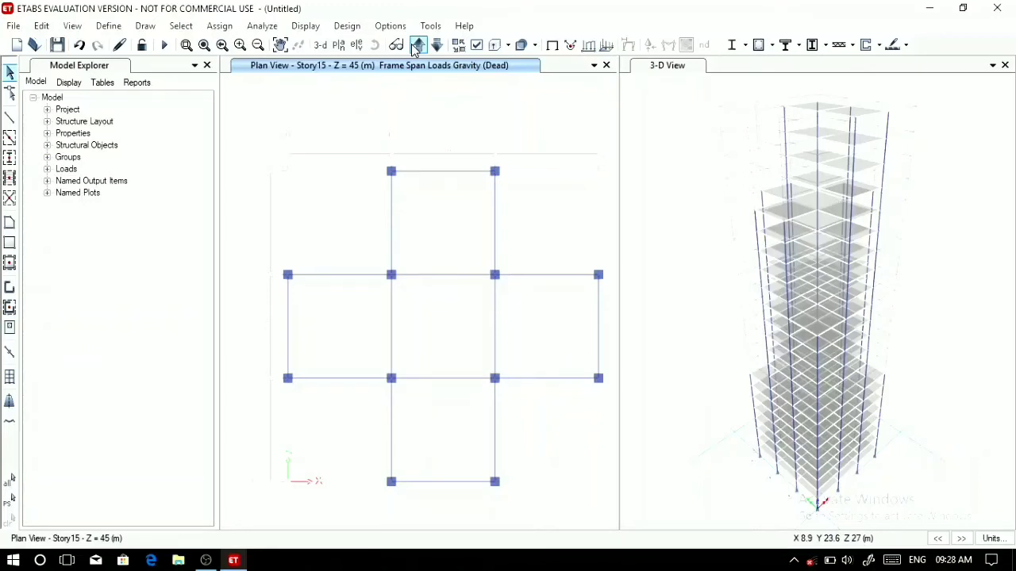
Select all twelve perimeter beams around the cross-shaped Story15 plan, leaving the four beams of the central bay unselected.
left_click(448, 171)
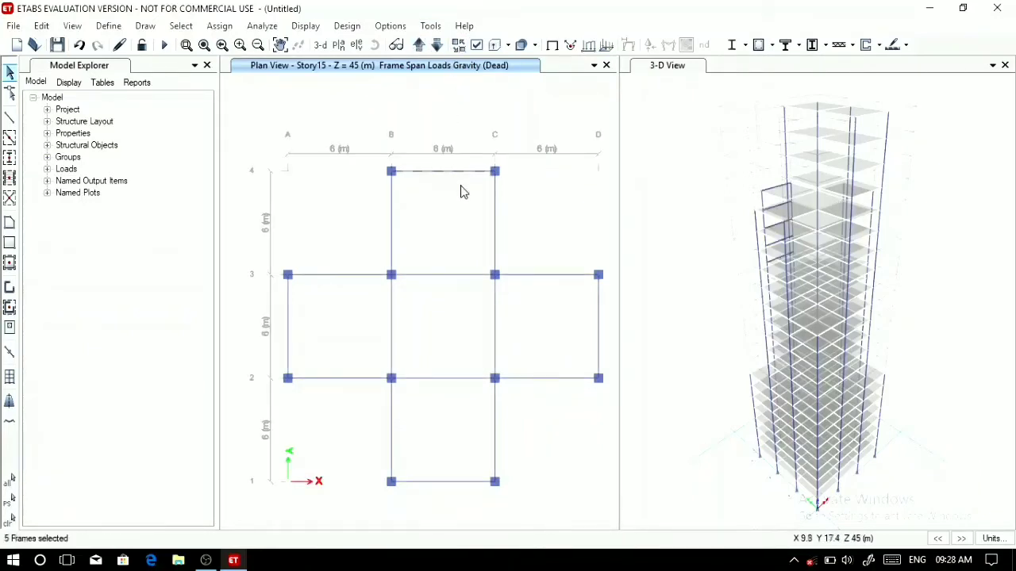
left_click(495, 233)
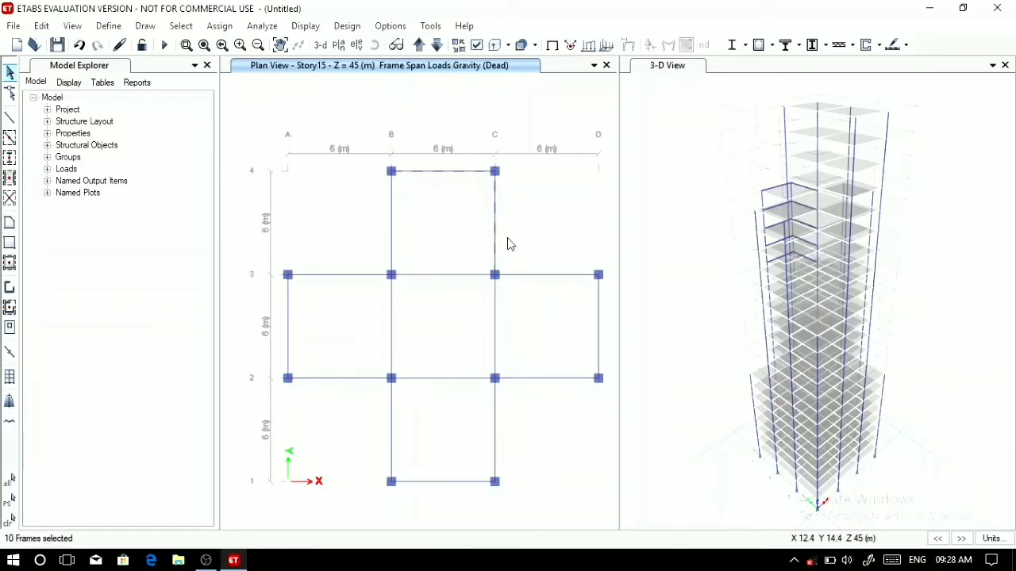
left_click(542, 275)
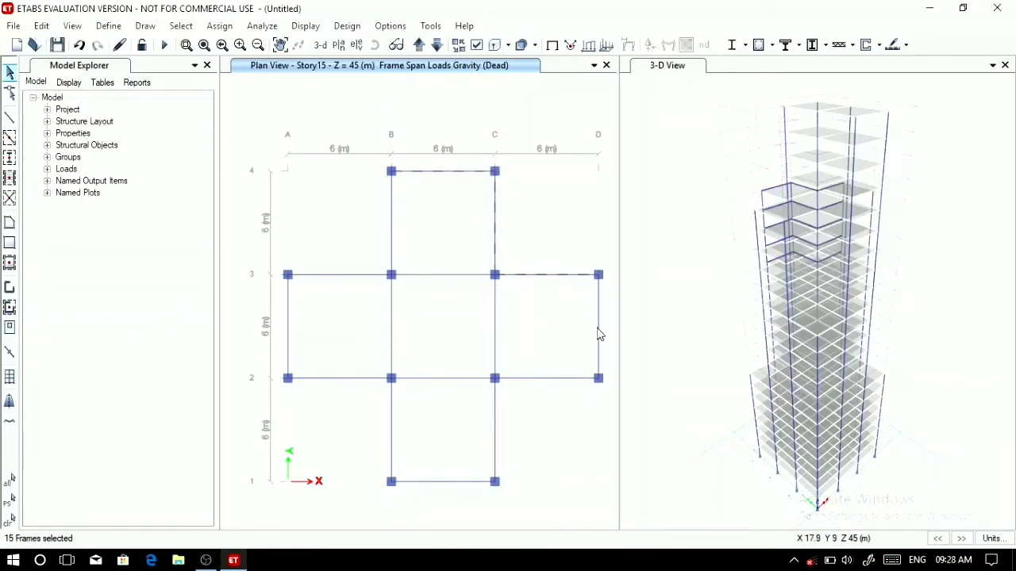
left_click(599, 331)
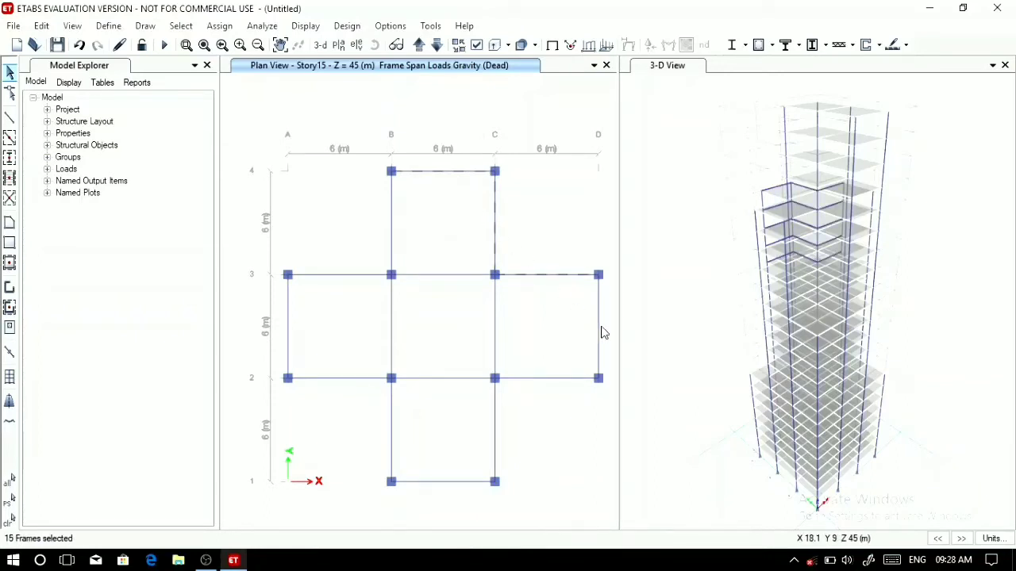
left_click(556, 378)
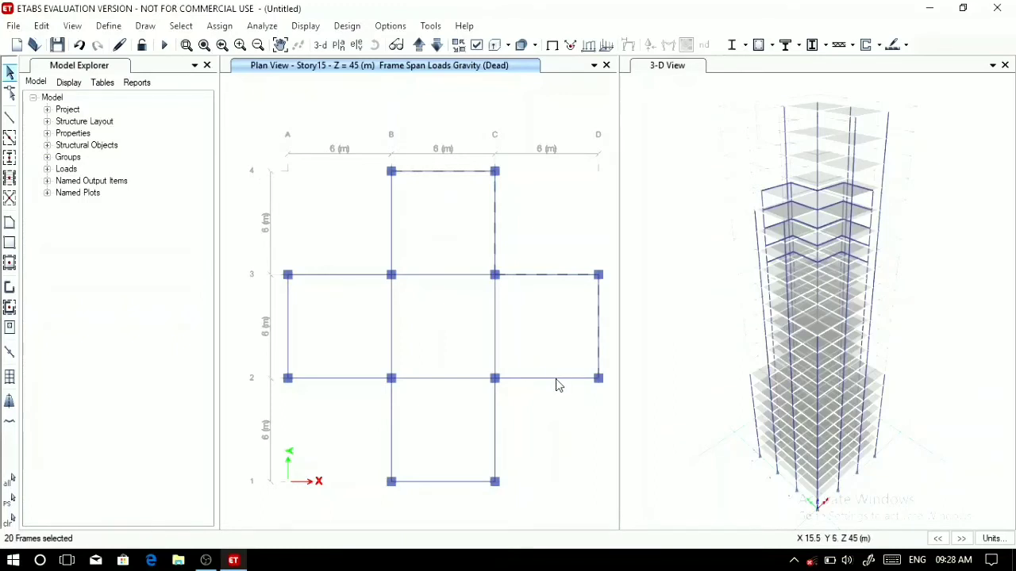
left_click(495, 426)
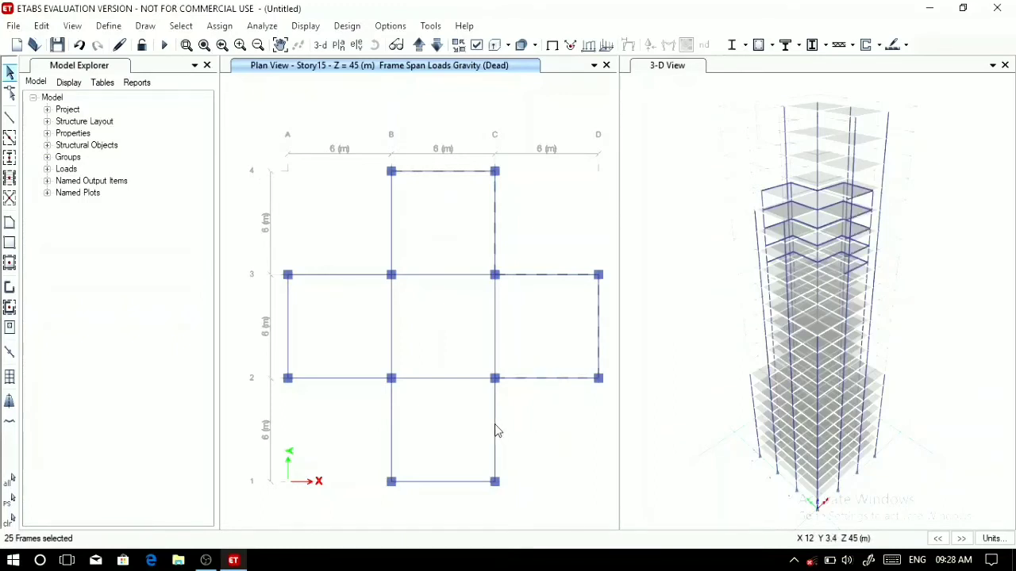
left_click(444, 481)
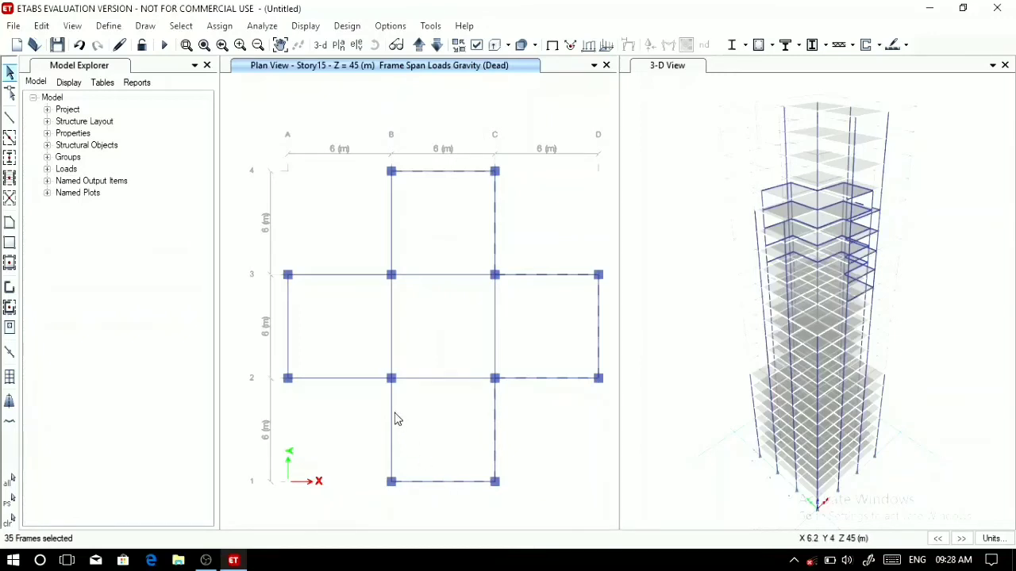
left_click(392, 414)
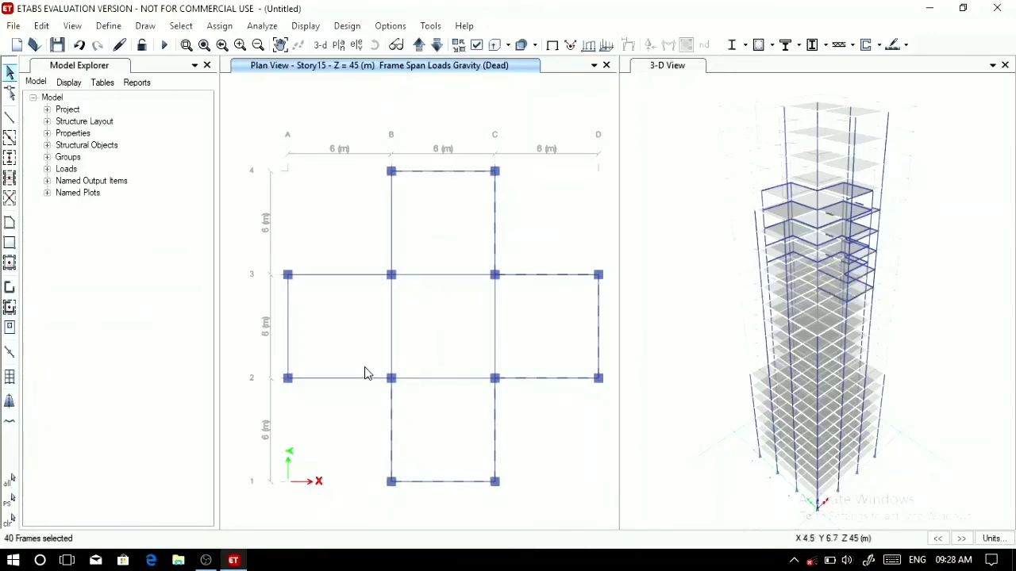
left_click(346, 380)
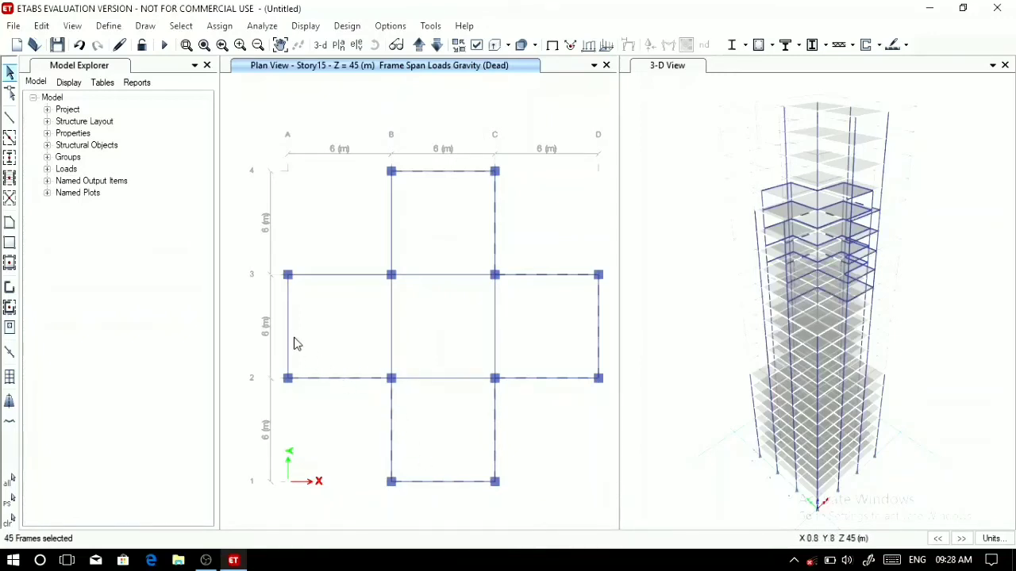
left_click(287, 321)
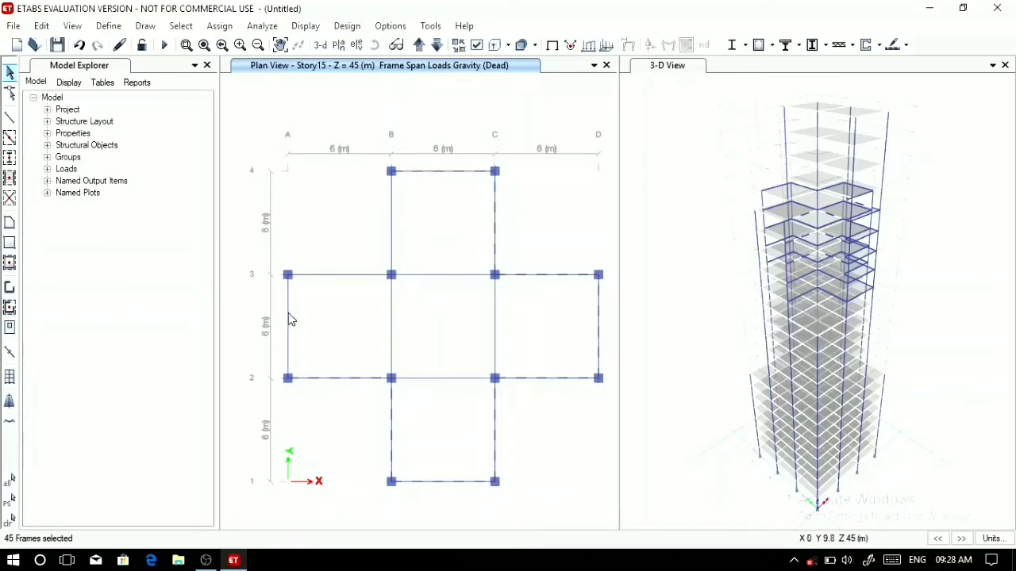
left_click(342, 273)
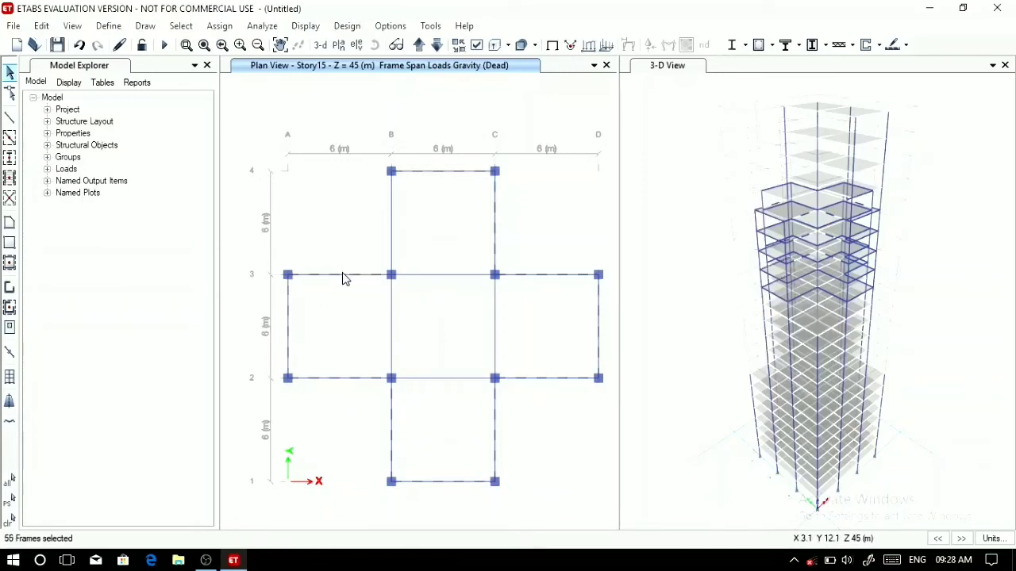
left_click(392, 236)
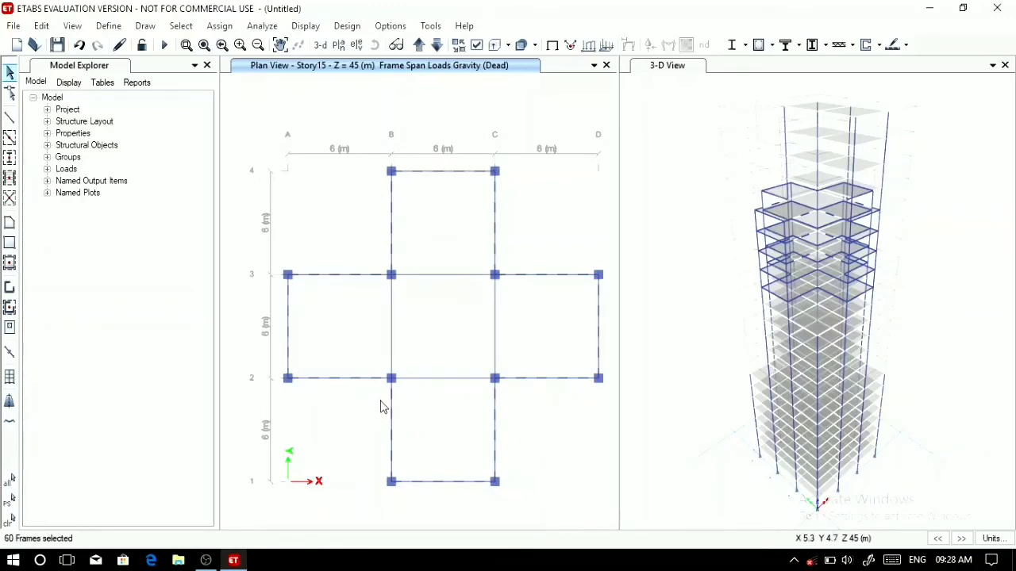
Assign a uniform distributed frame load of 0.2 kN/m in the Dead pattern, gravity direction, to the selected Story15 perimeter beams.
left_click(235, 29)
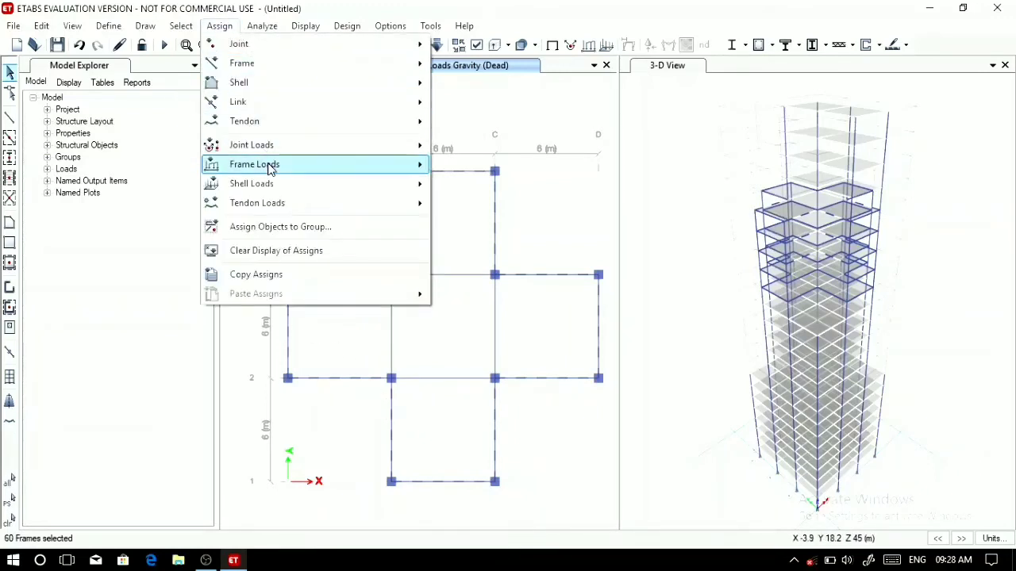
mouse_move(270, 164)
left_click(474, 187)
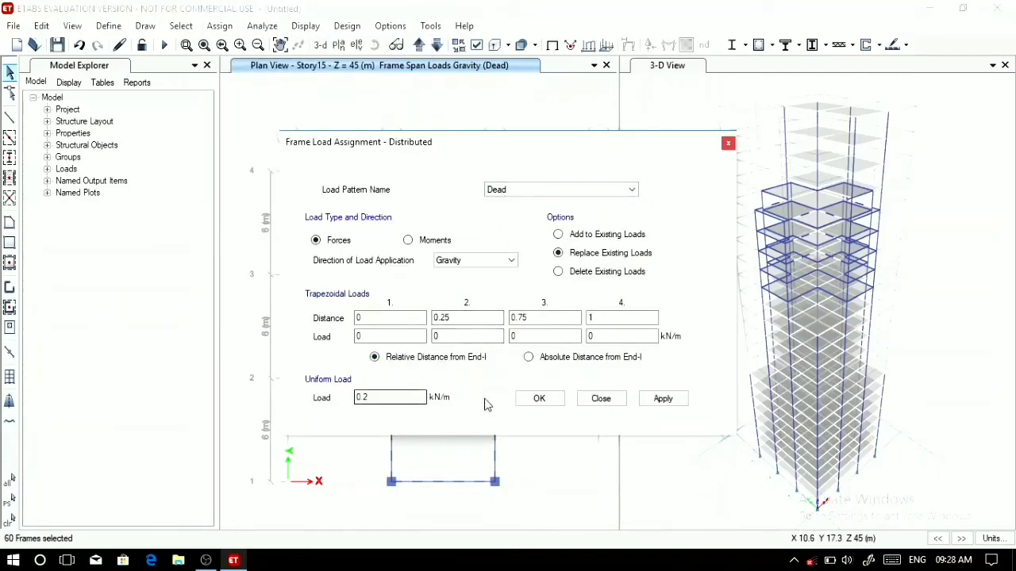
left_click(660, 399)
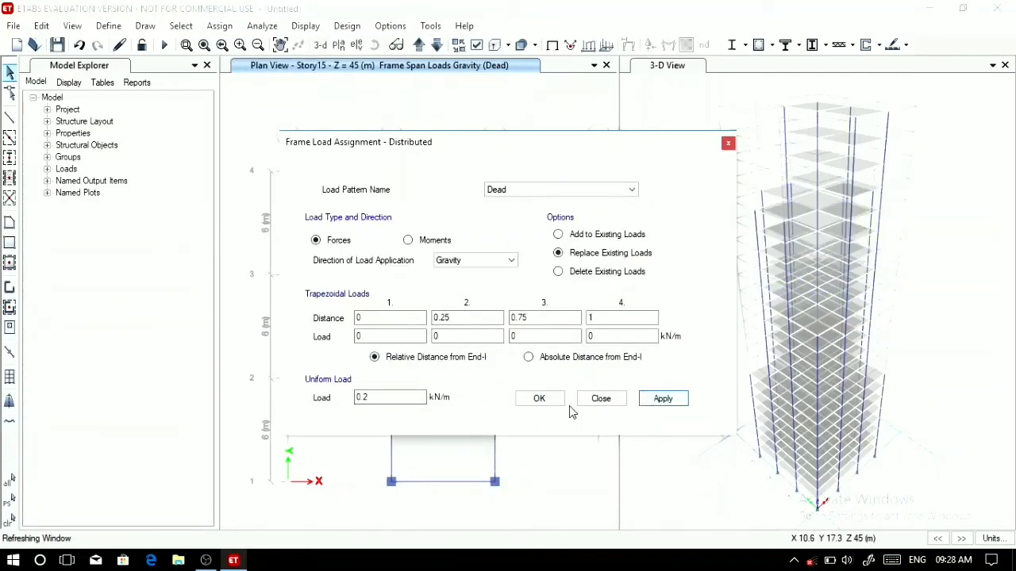
left_click(539, 400)
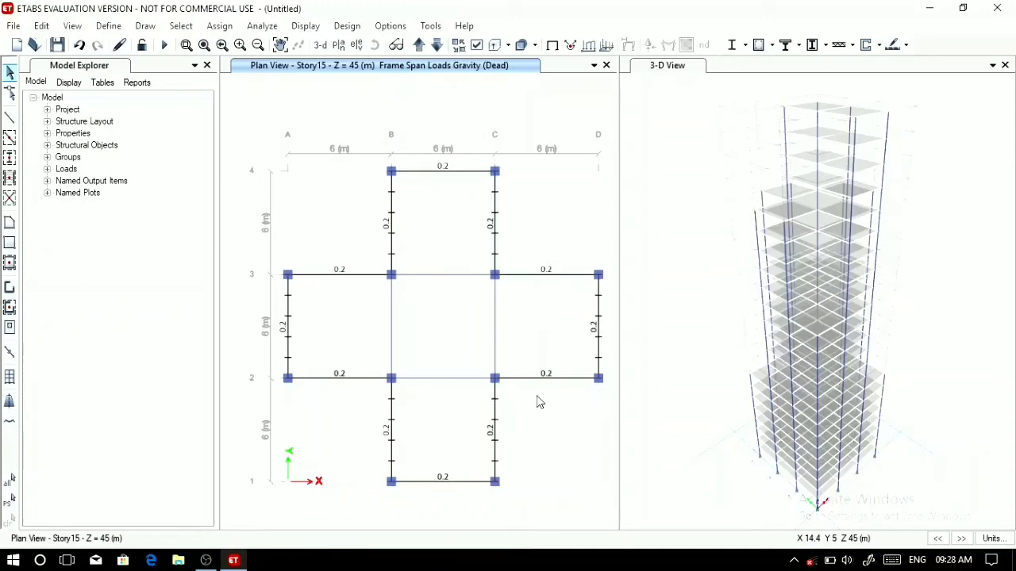
Move the plan view up from Story15 to the Story20 plan.
left_click(420, 46)
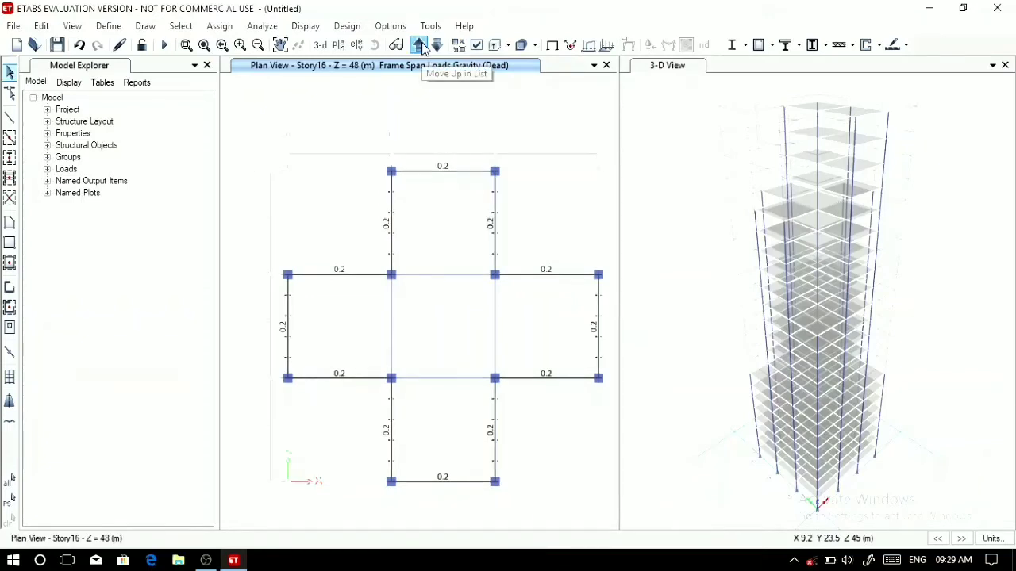
left_click(420, 44)
left_click(420, 44)
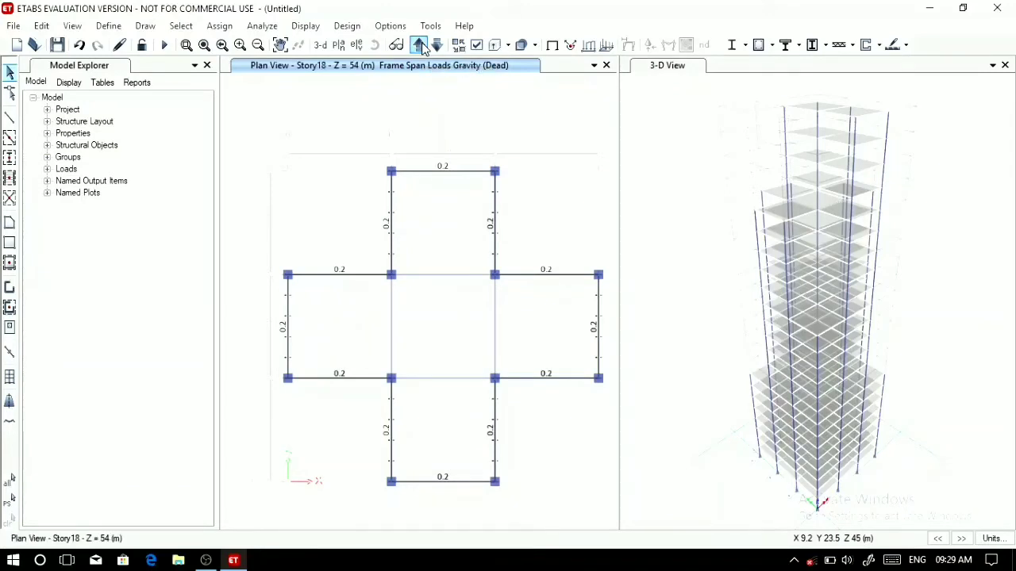
left_click(420, 44)
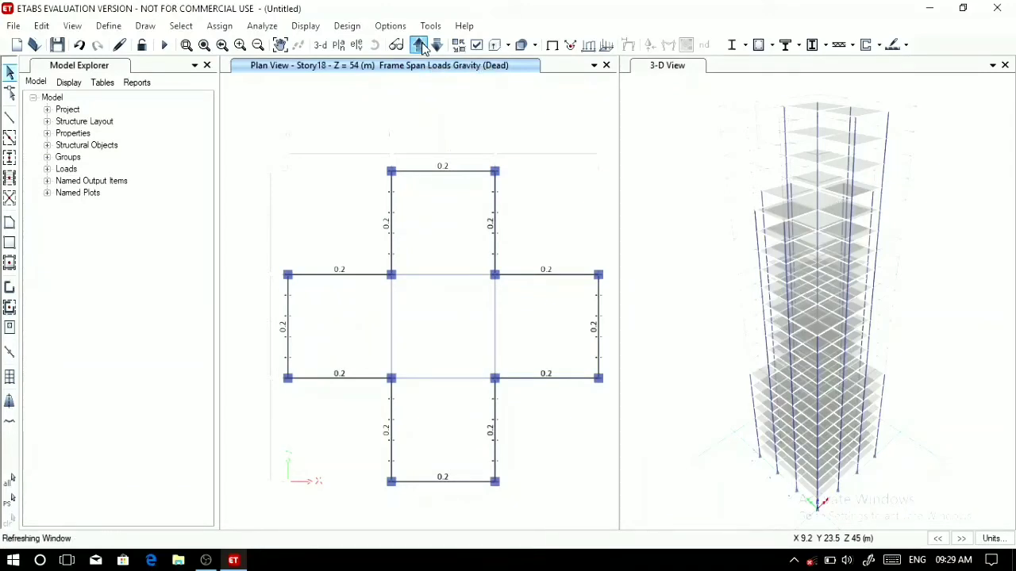
left_click(420, 44)
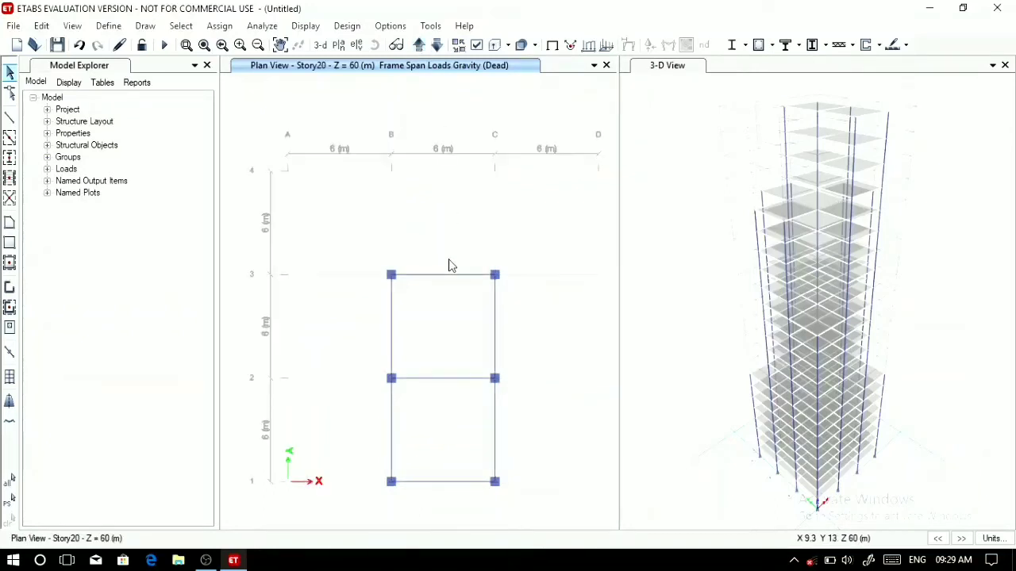
Select the six perimeter beams of the Story20 plan between grids B–C and 1–3, excluding the interior beam on grid 2.
left_click(395, 276)
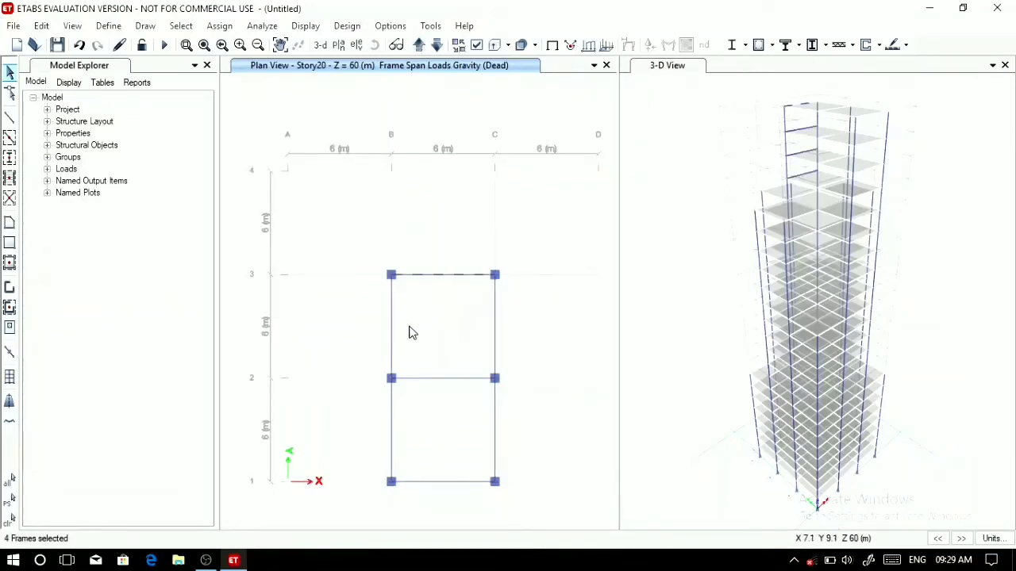
left_click(391, 333)
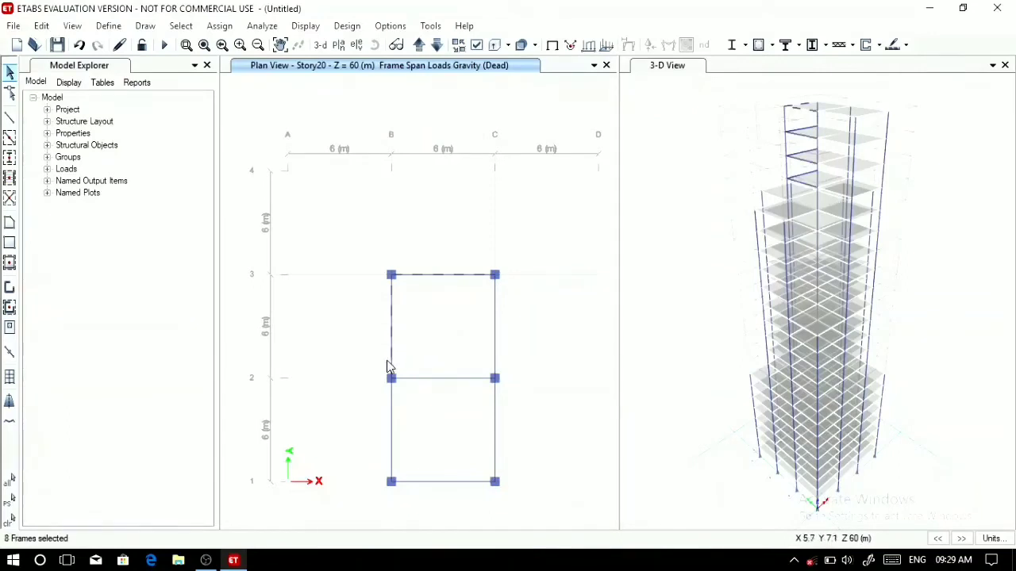
left_click(392, 440)
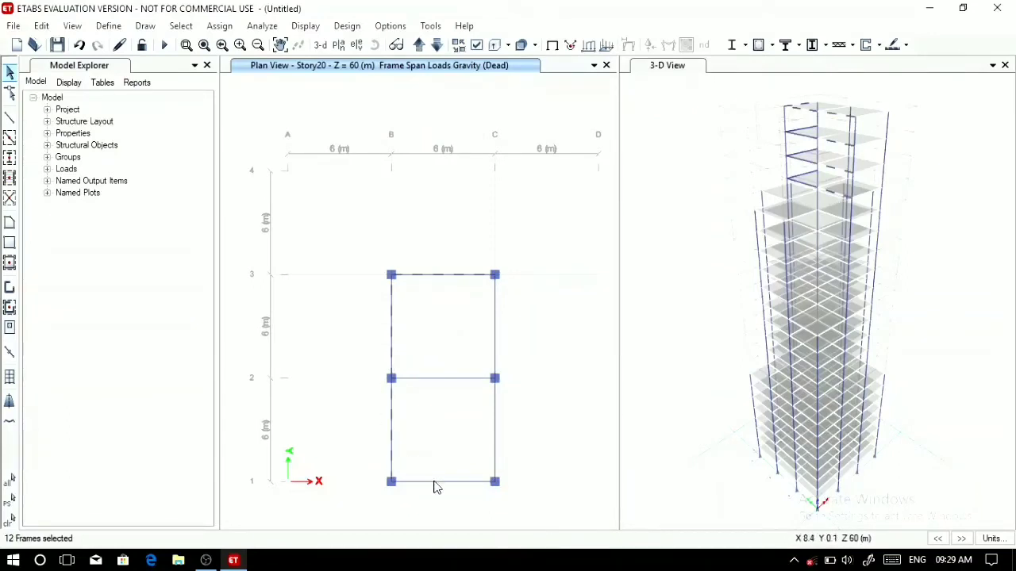
left_click(435, 482)
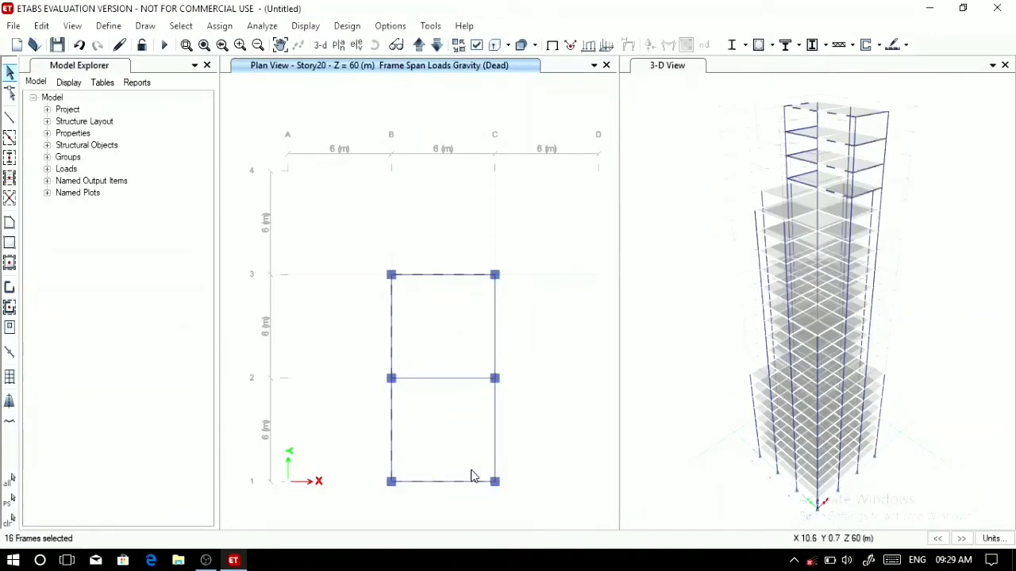
left_click(497, 426)
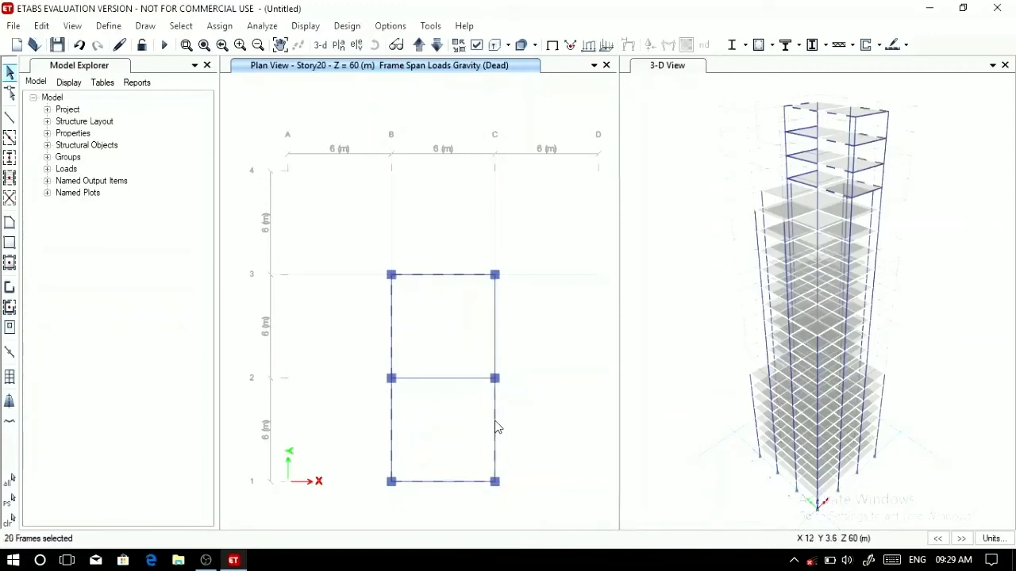
left_click(496, 327)
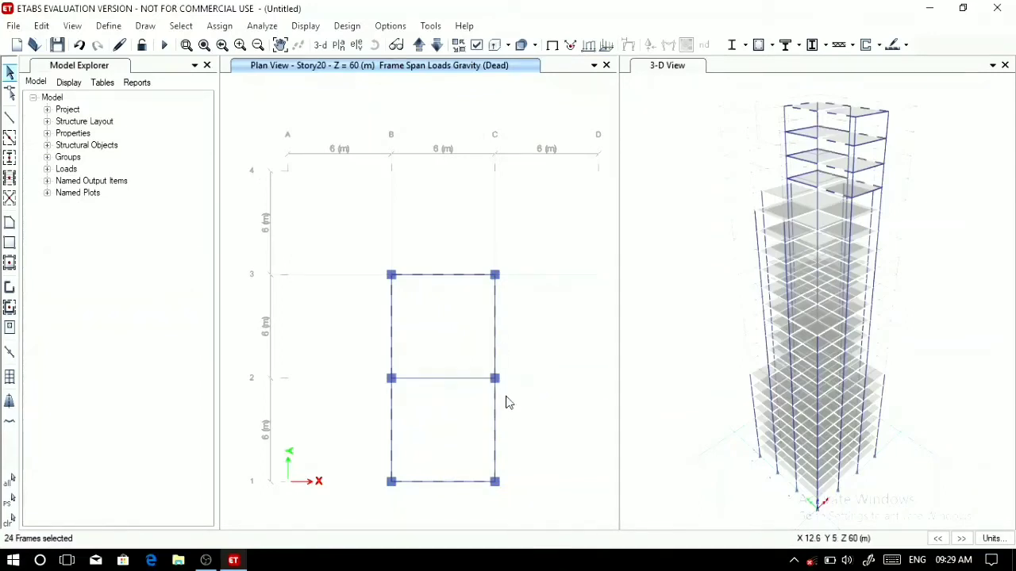
Apply a uniform distributed frame load of 0.2 kN/m in the Dead pattern, gravity direction, to the selected Story20 perimeter beams.
left_click(225, 25)
mouse_move(282, 164)
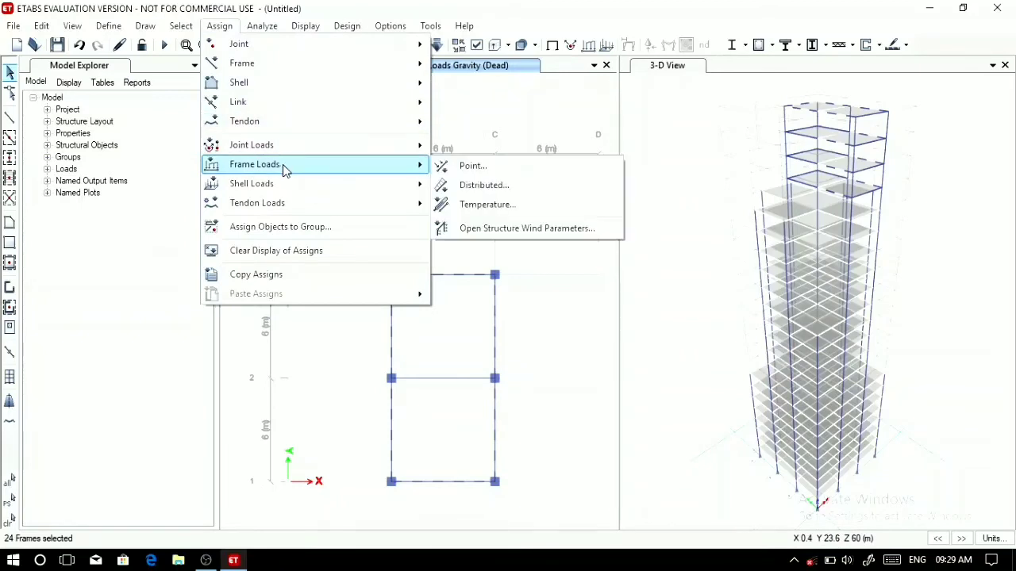
left_click(464, 183)
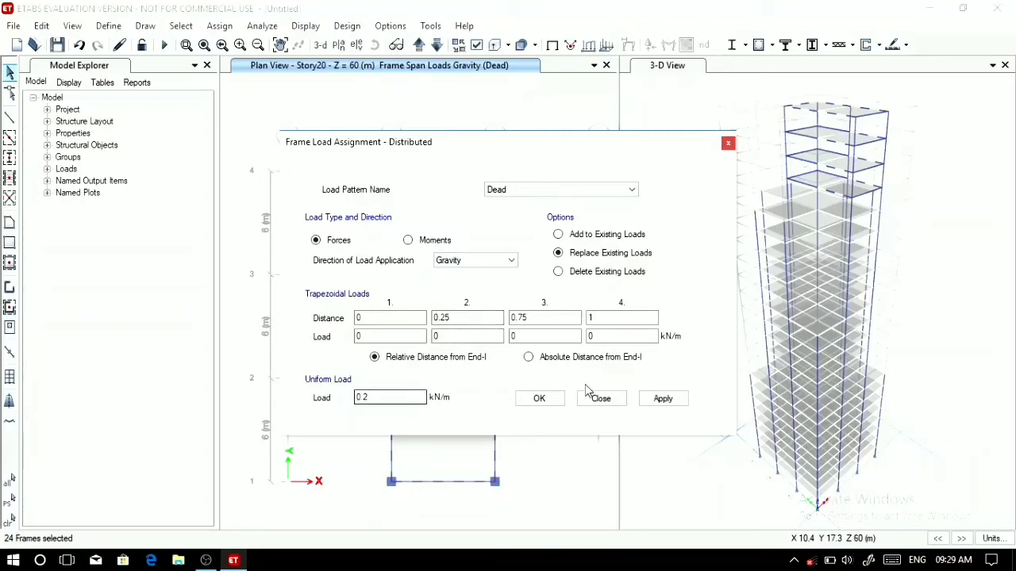
left_click(650, 400)
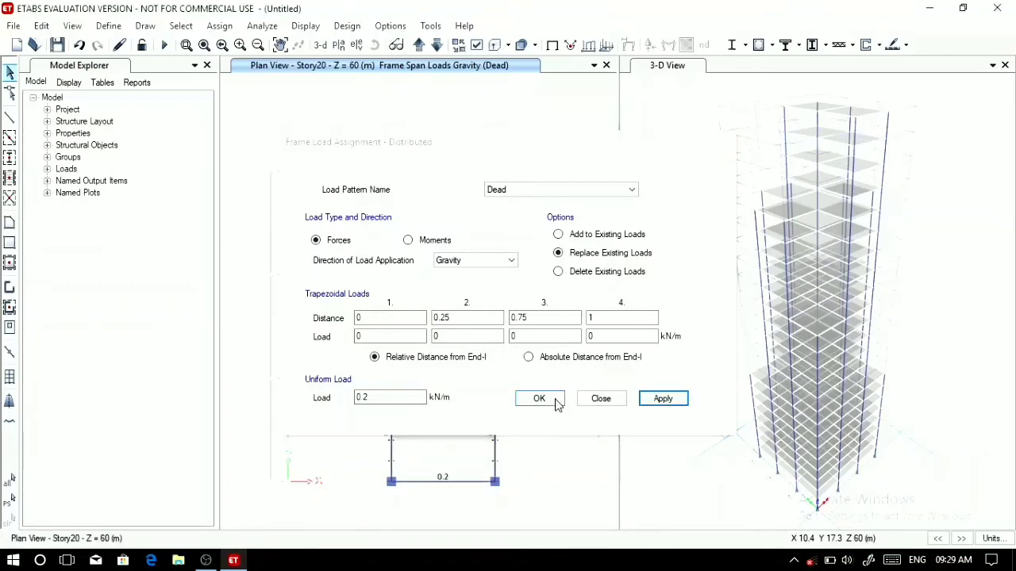
left_click(553, 401)
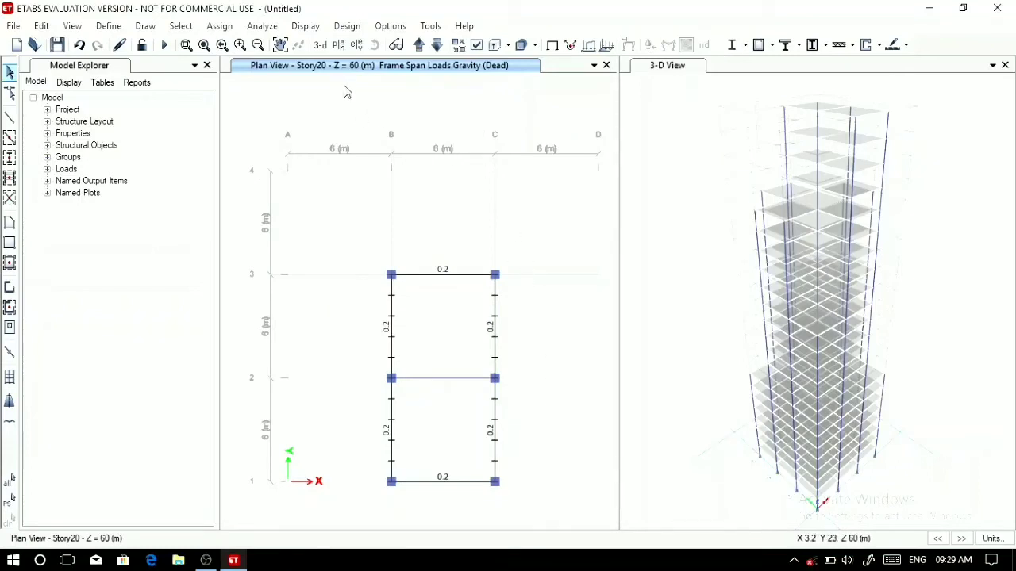
Bring up the undeformed Story23 plan and limit drawing and selection to One Story.
left_click(419, 44)
left_click(419, 44)
left_click(419, 44)
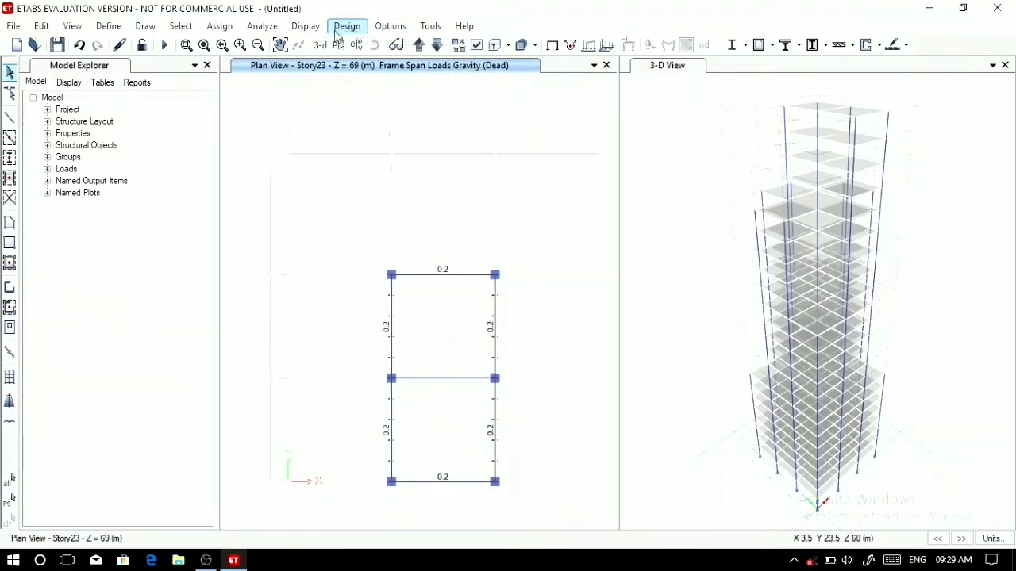
left_click(306, 26)
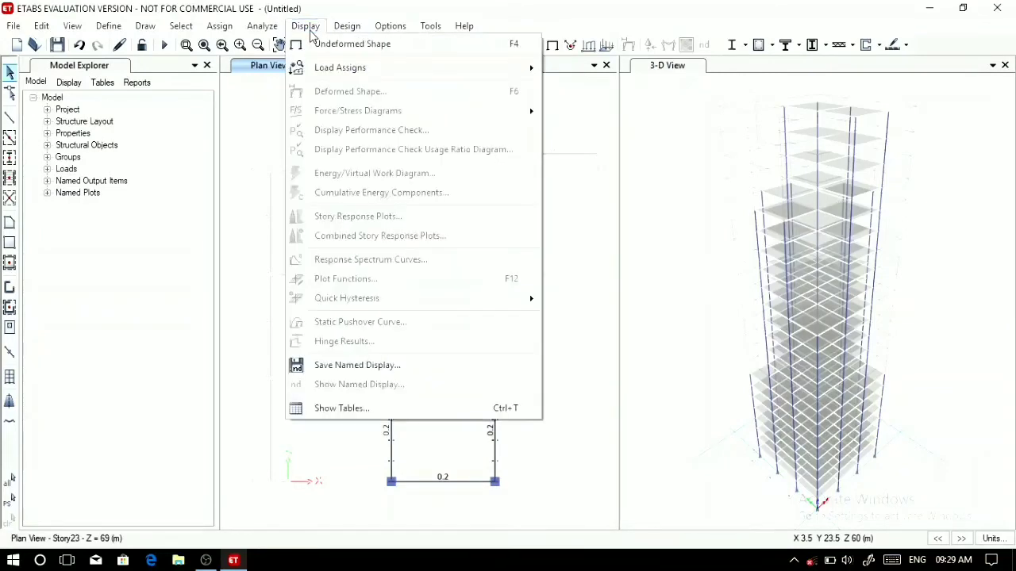
left_click(327, 42)
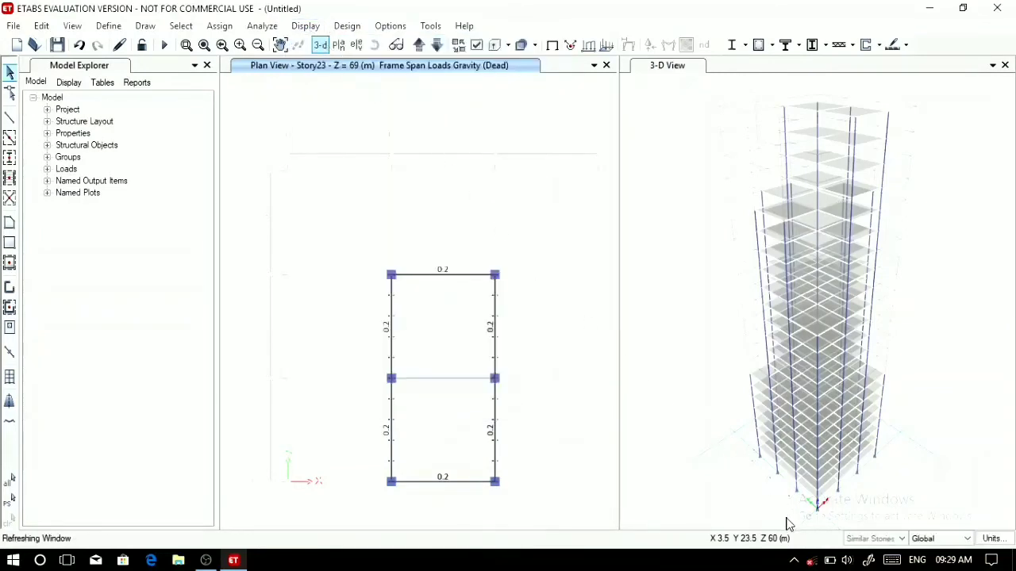
left_click(886, 542)
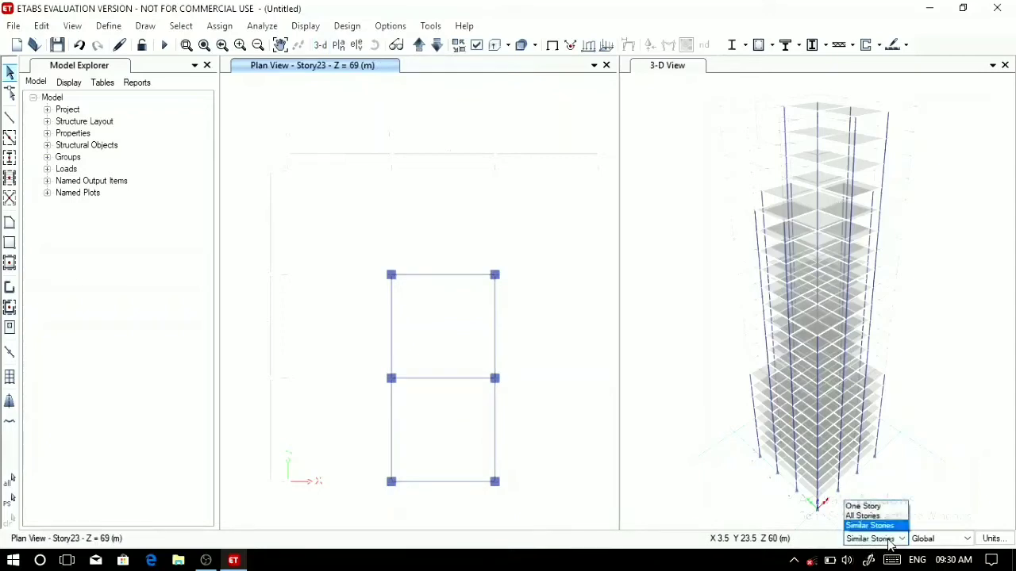
left_click(865, 506)
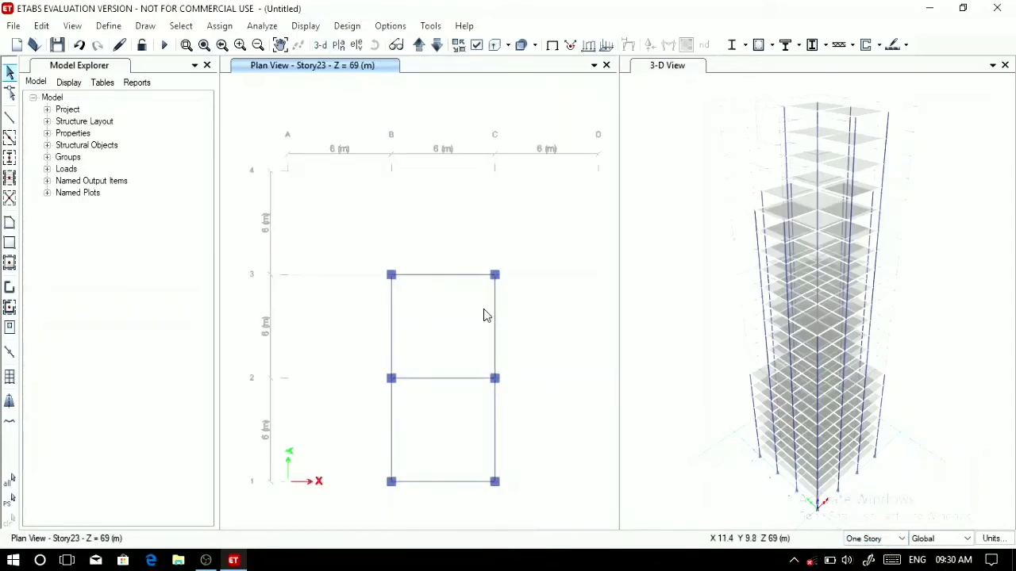
Select the six perimeter beams of the Story23 plan between grids B–C and 1–3, excluding the interior beam on grid 2.
left_click(460, 279)
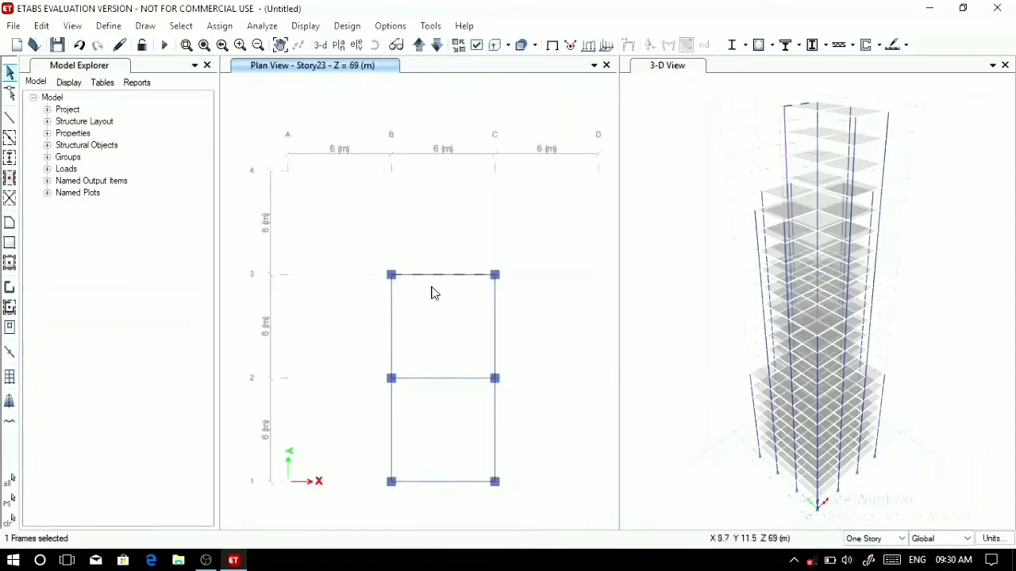
left_click(393, 321)
left_click(494, 338)
left_click(495, 411)
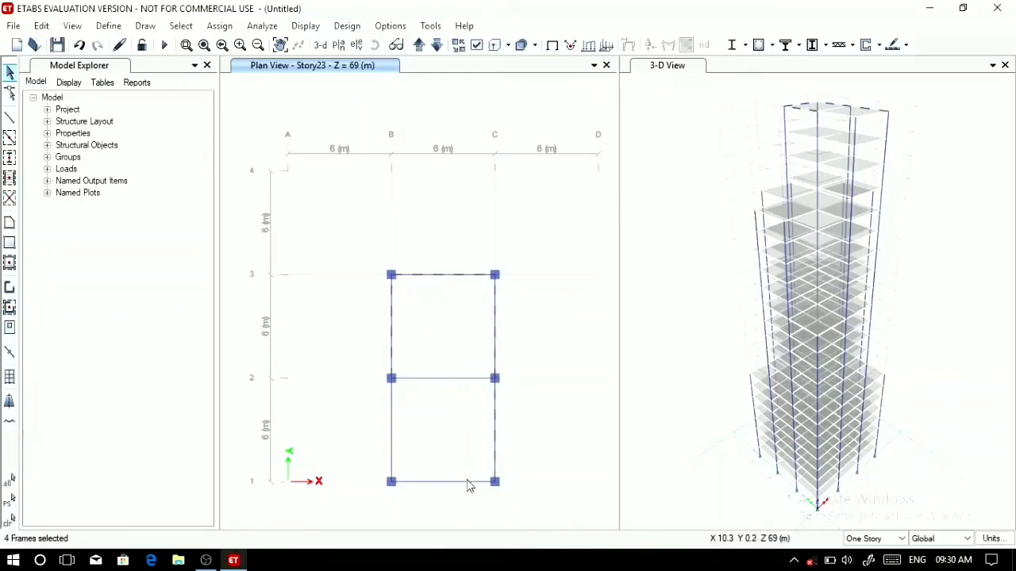
left_click(393, 429)
left_click(392, 423)
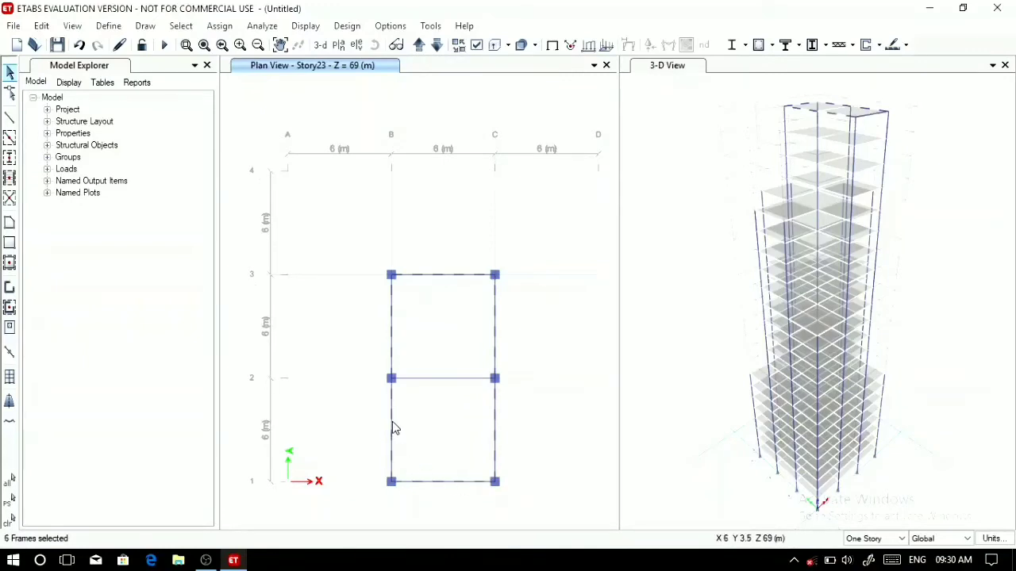
Delete the existing distributed frame loads in the Dead pattern from the selected Story23 perimeter beams.
left_click(224, 25)
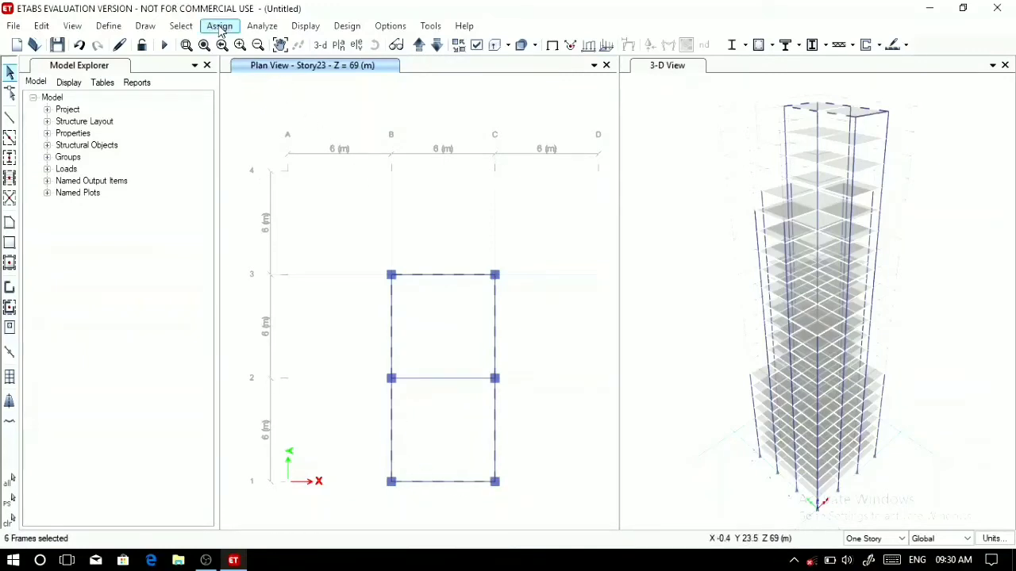
mouse_move(346, 165)
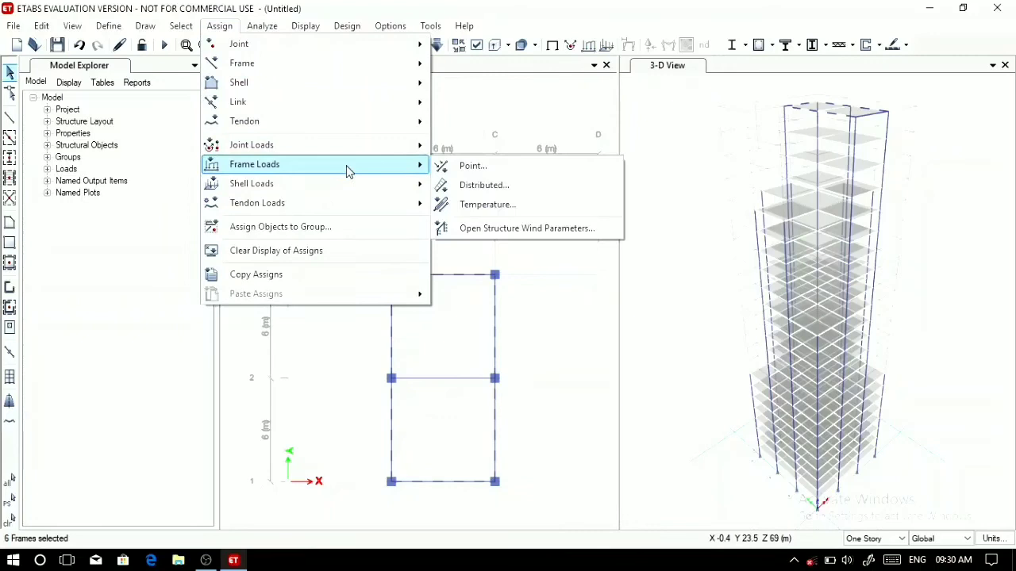
left_click(476, 185)
left_click(588, 318)
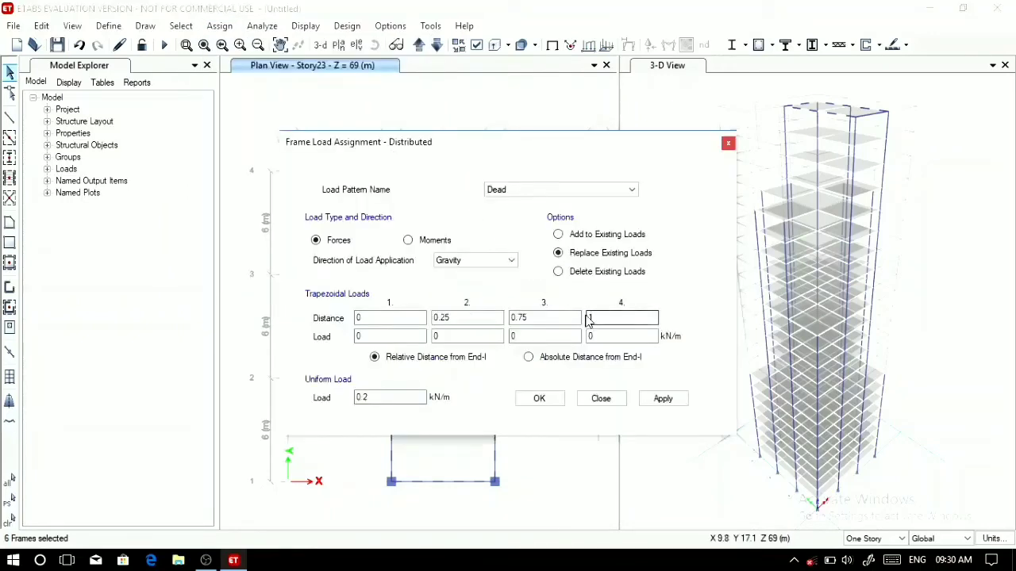
left_click(558, 271)
left_click(660, 400)
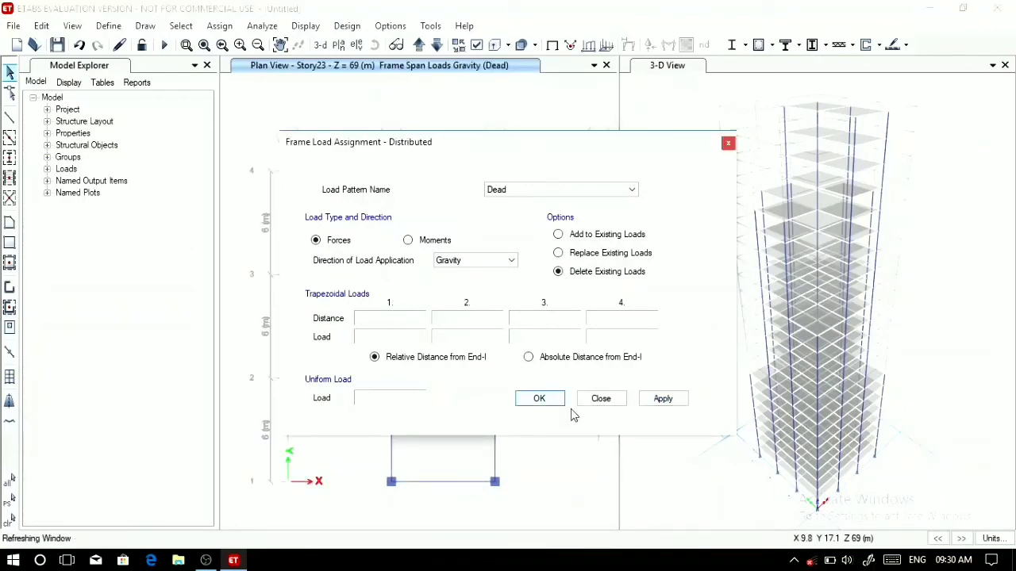
left_click(565, 404)
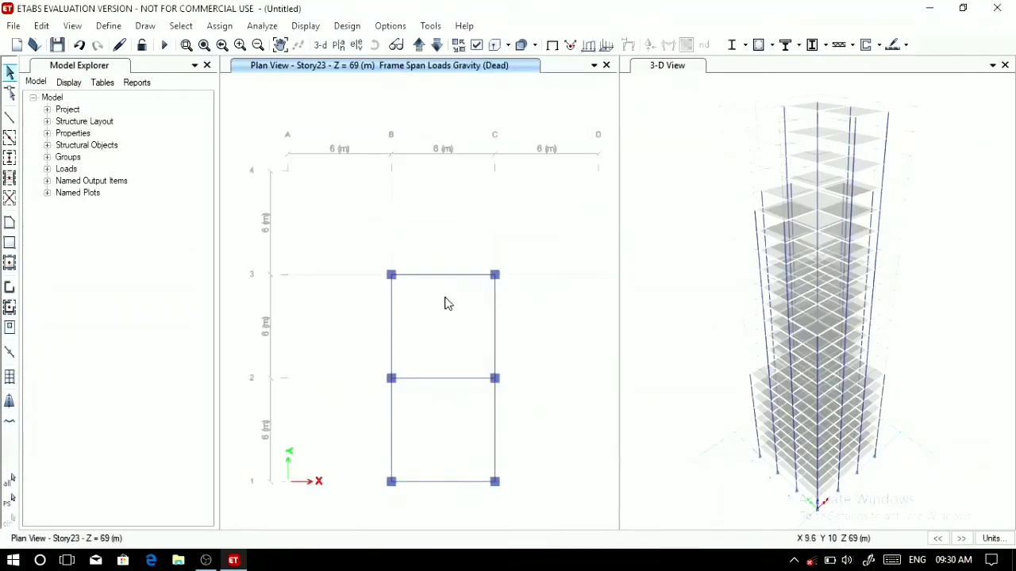
Switch the plan view to the Base level and display the undeformed shape without the frame loads.
left_click(418, 46)
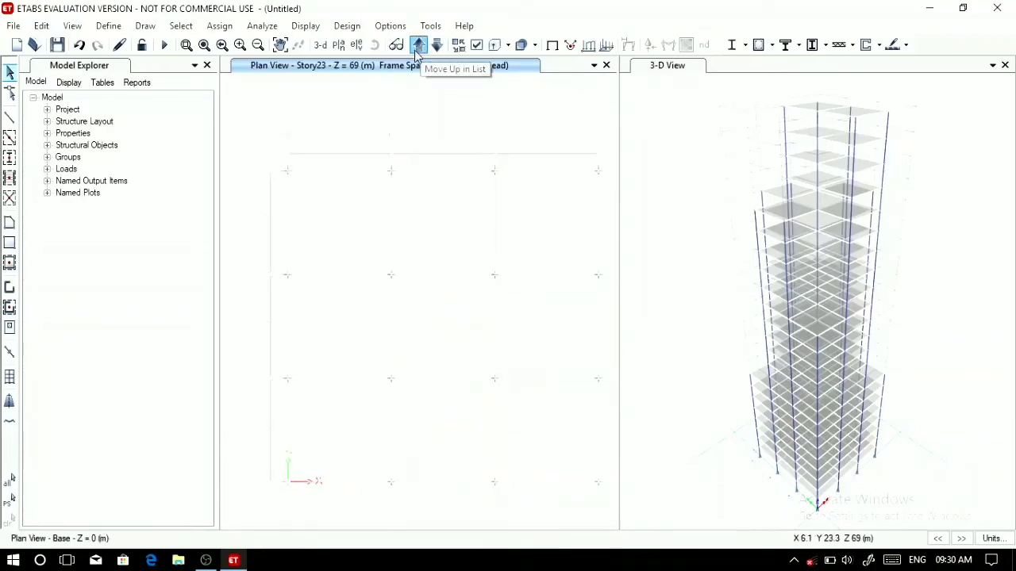
left_click(418, 46)
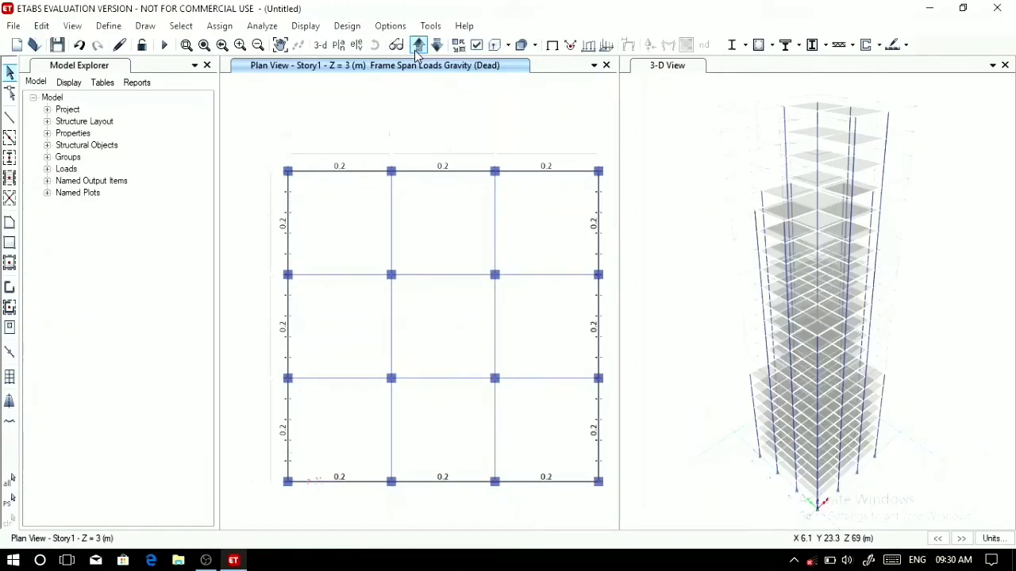
left_click(439, 45)
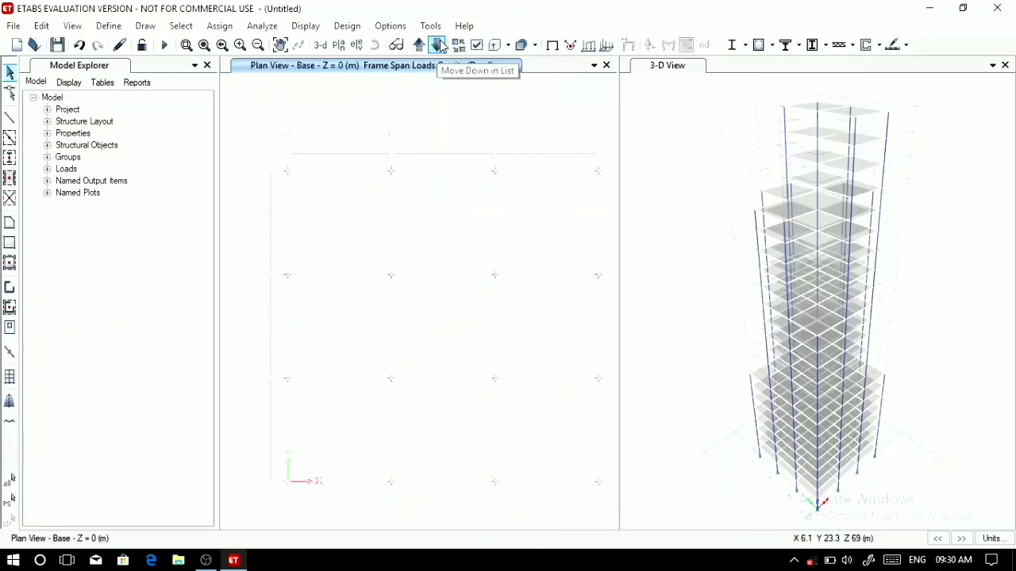
left_click(347, 26)
left_click(305, 26)
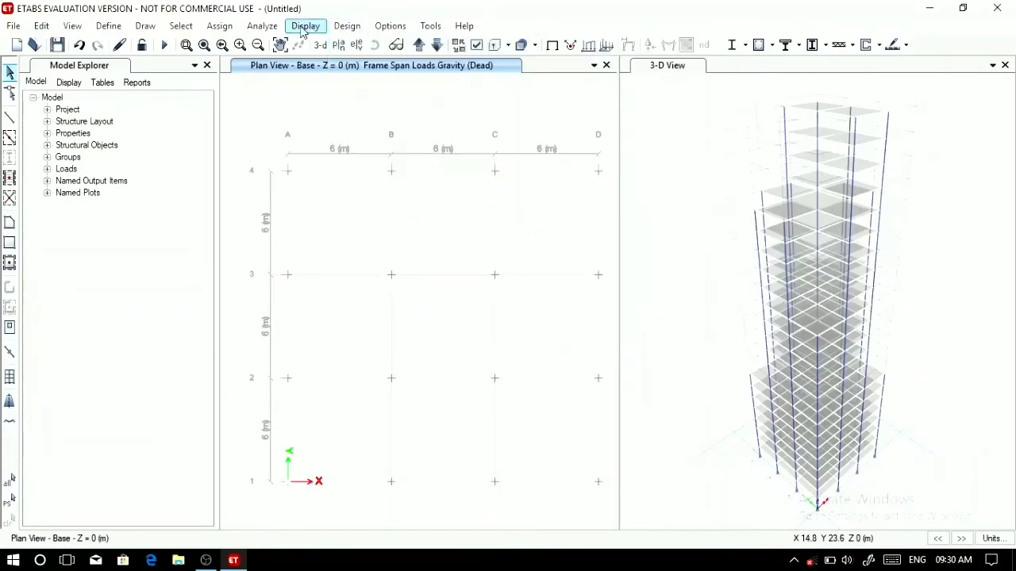
left_click(305, 26)
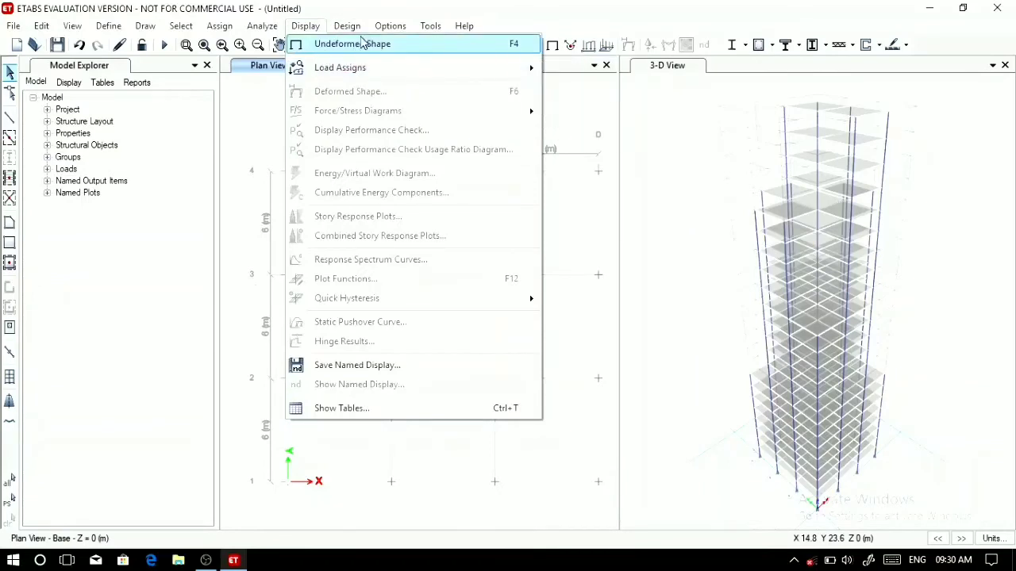
left_click(361, 44)
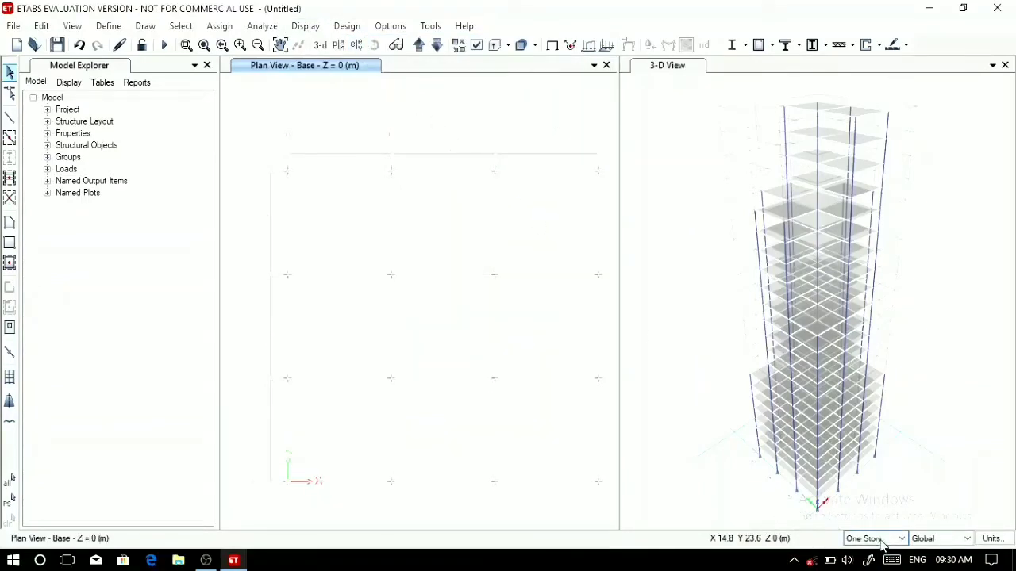
Select all the joints in the Base plan across grids A–D and 1–4, with One Story active.
left_click(881, 540)
left_click(881, 541)
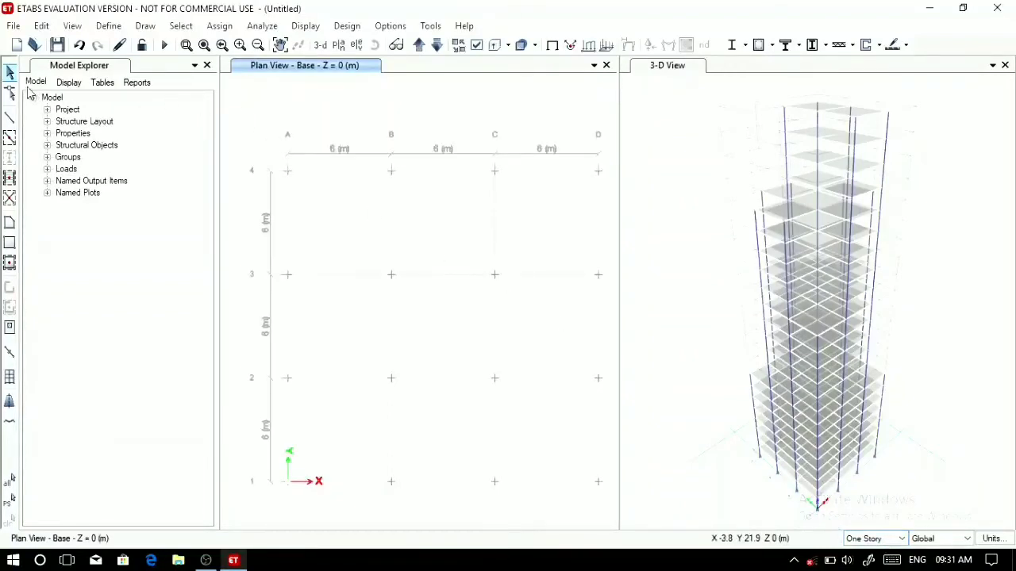
left_click(8, 73)
left_click_drag(270, 135, 615, 505)
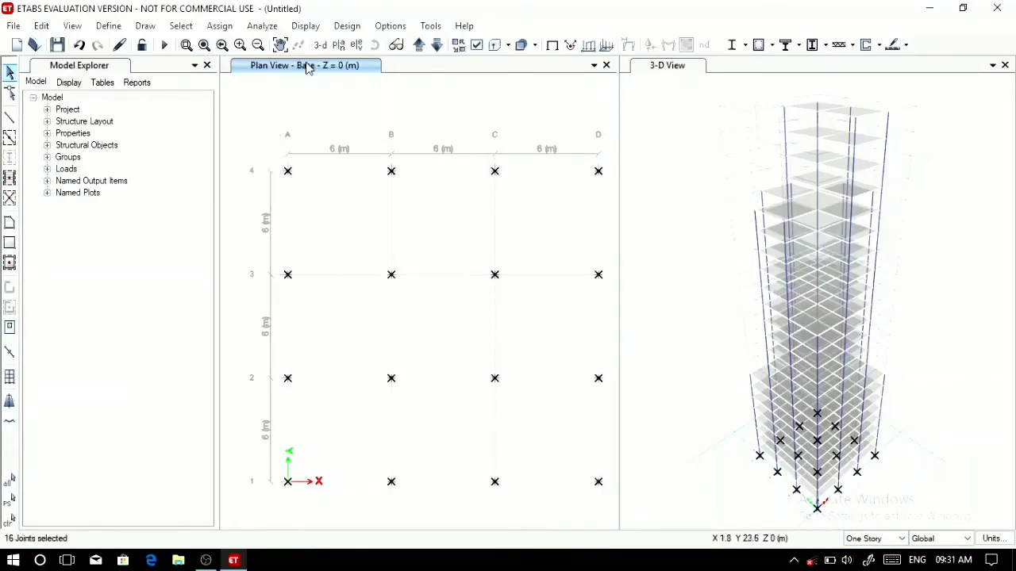
Assign fixed restraints to the selected base joints, restraining translation and rotation in X, Y and Z.
left_click(226, 26)
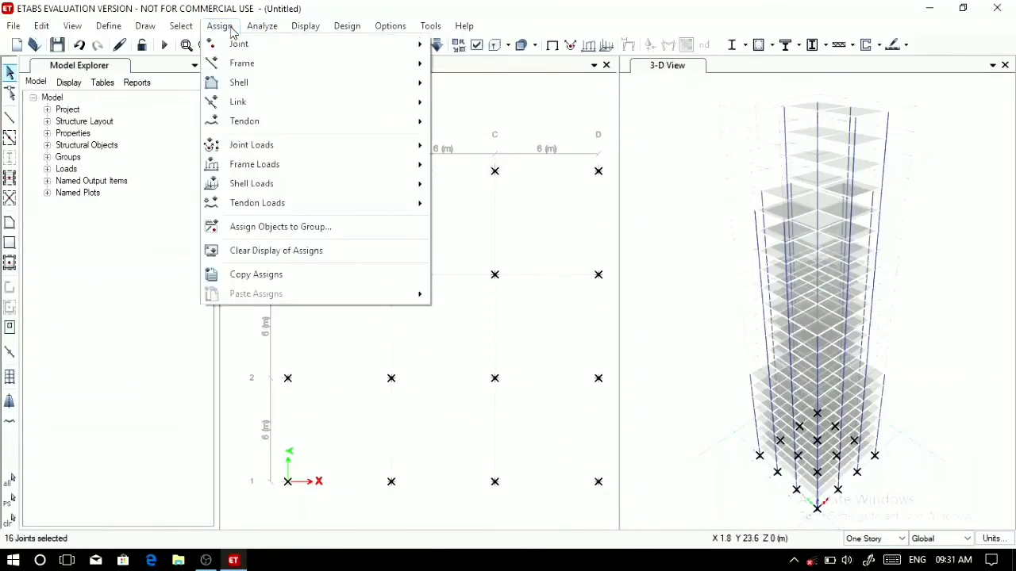
mouse_move(306, 46)
left_click(478, 45)
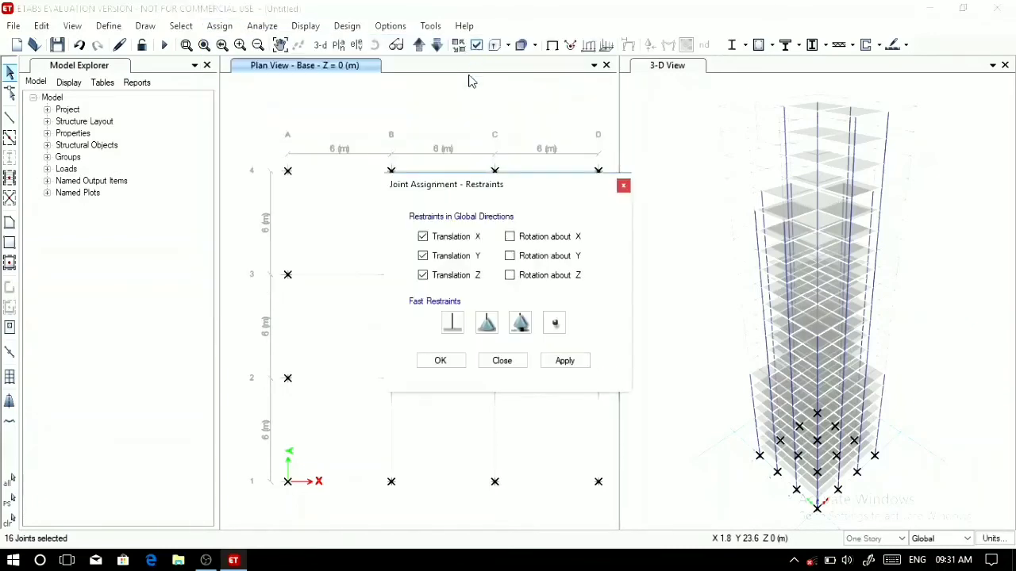
left_click(448, 327)
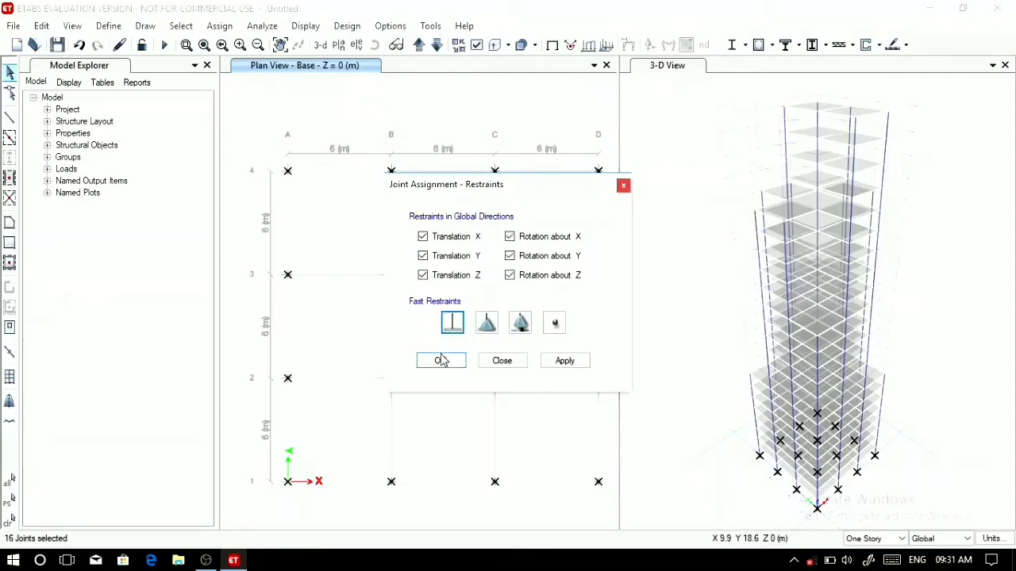
left_click(559, 362)
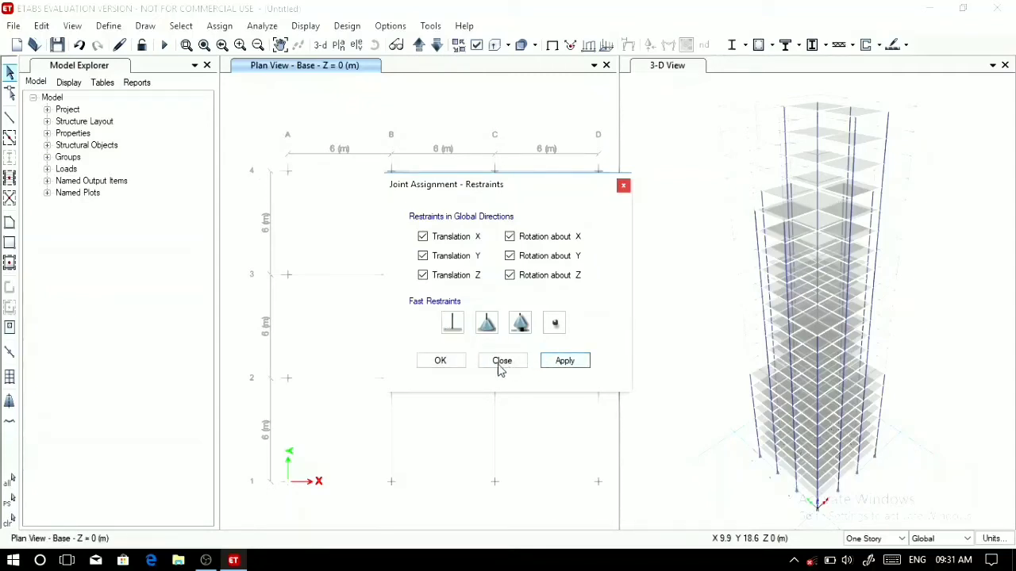
left_click(453, 361)
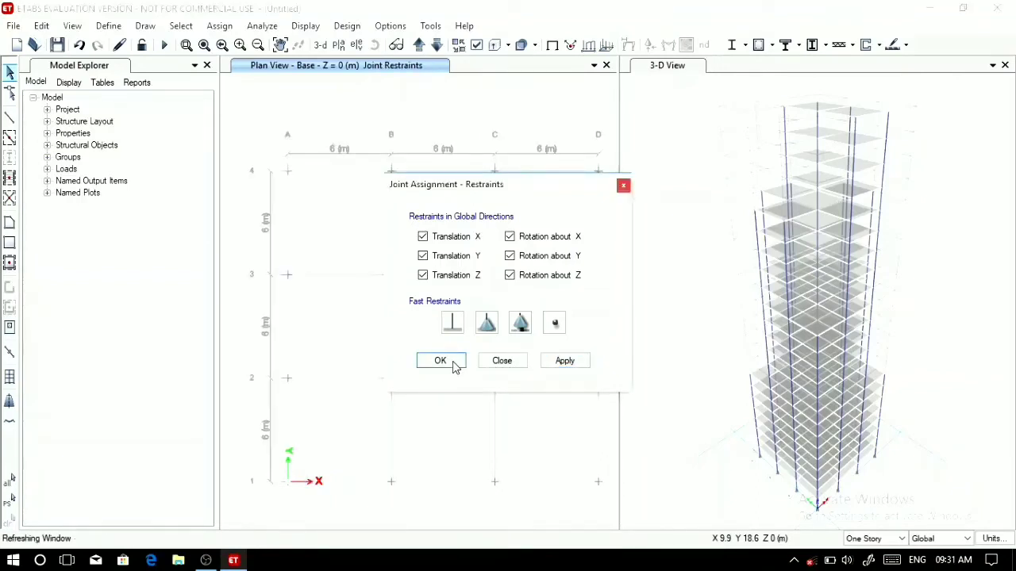
left_click(441, 361)
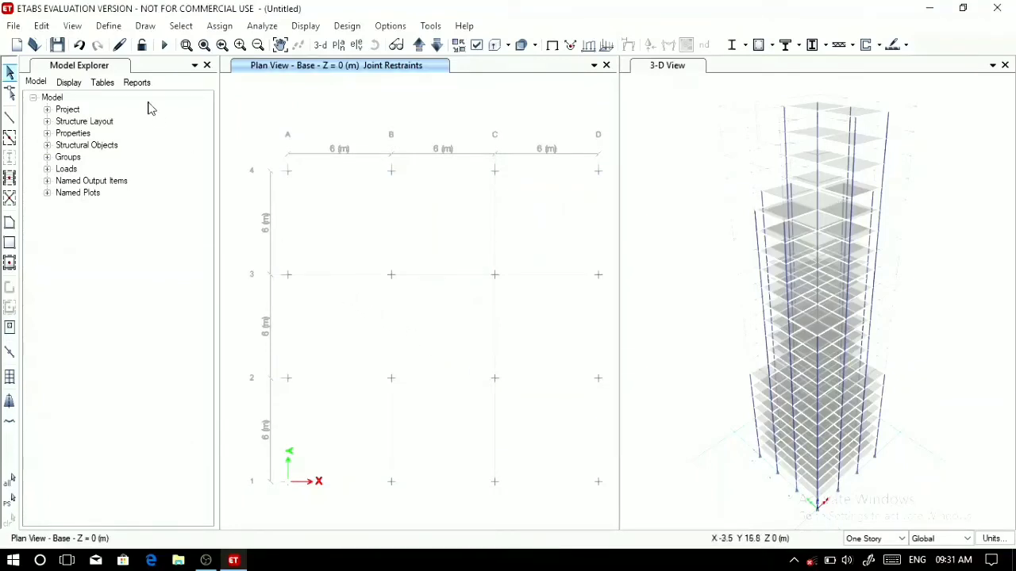
Auto-draw cladding around the whole building using the floors, not limited to selected objects.
left_click(145, 25)
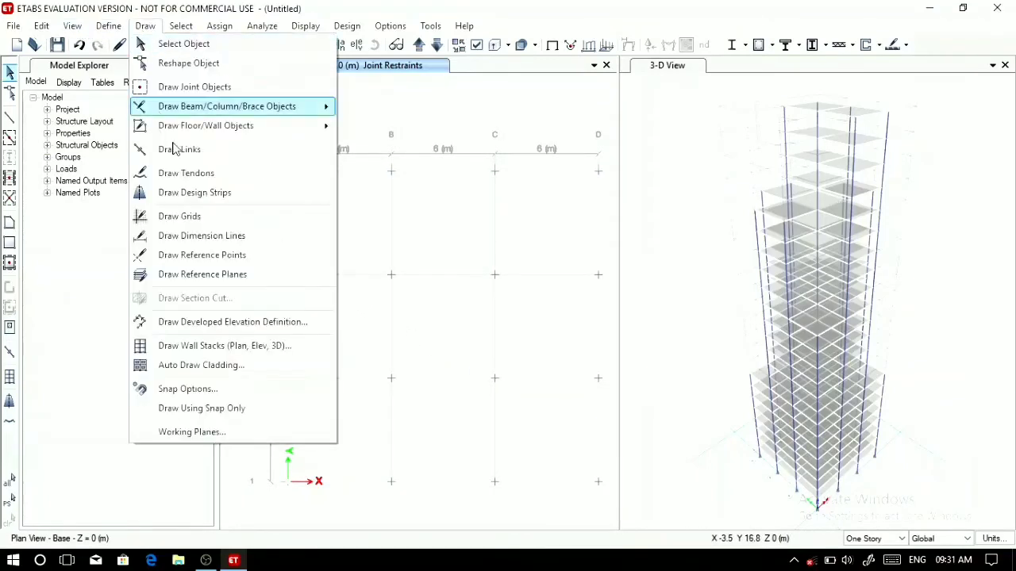
left_click(227, 365)
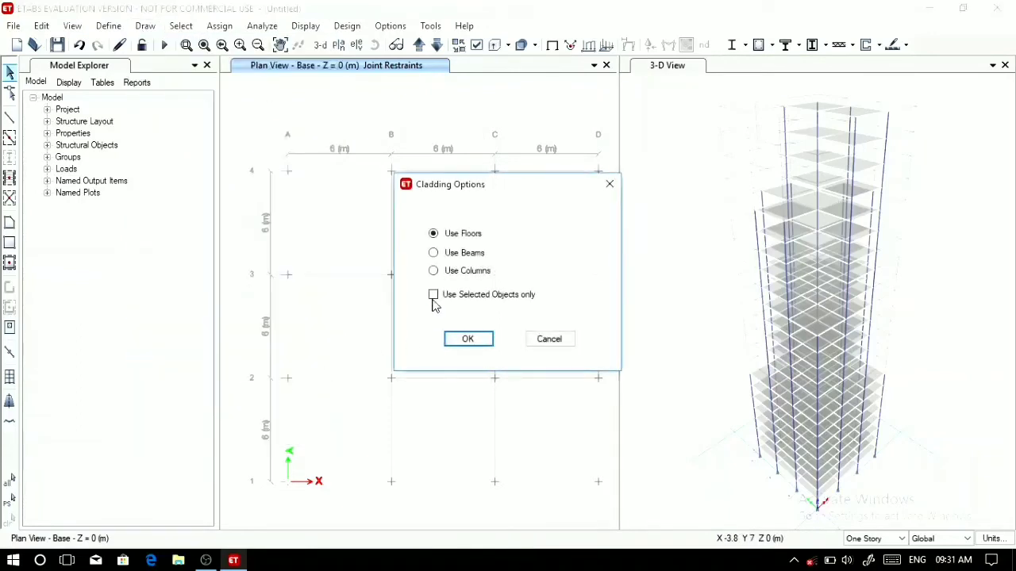
left_click(460, 340)
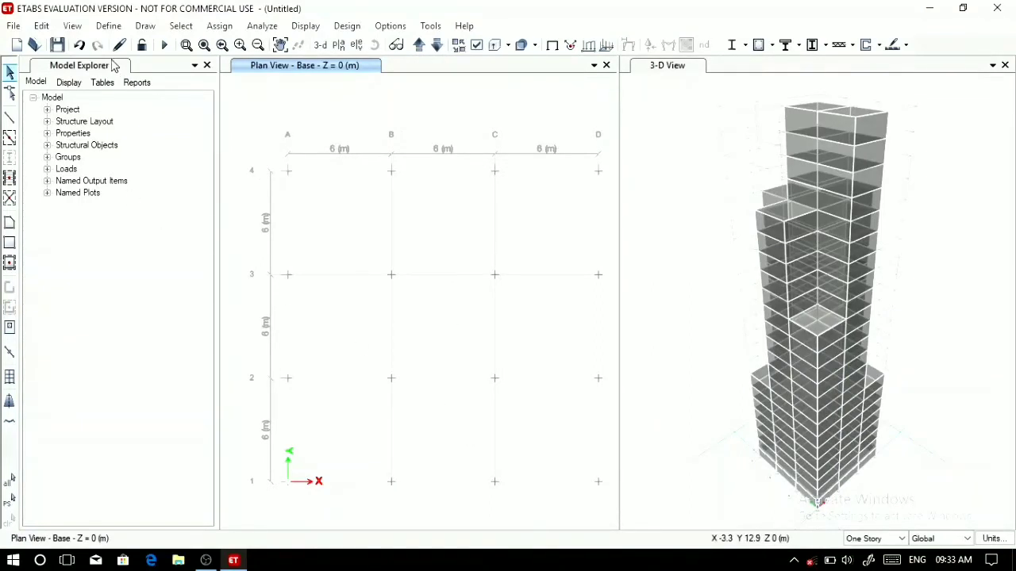
Add a load pattern named WIND of type Wind, with Indian IS875:1987 as its auto lateral load.
left_click(109, 26)
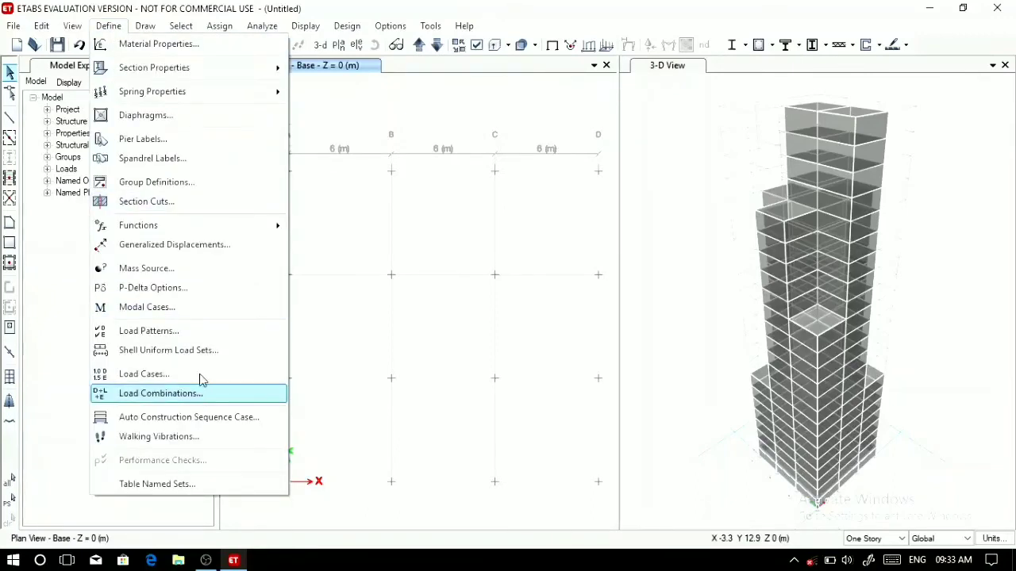
left_click(192, 328)
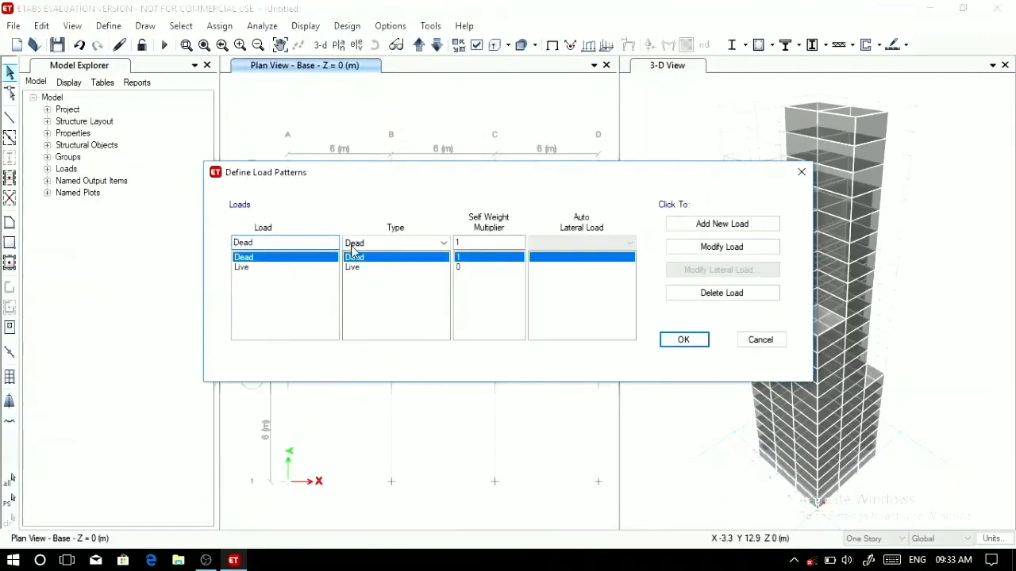
double_click(320, 242)
type("WIND")
left_click(400, 243)
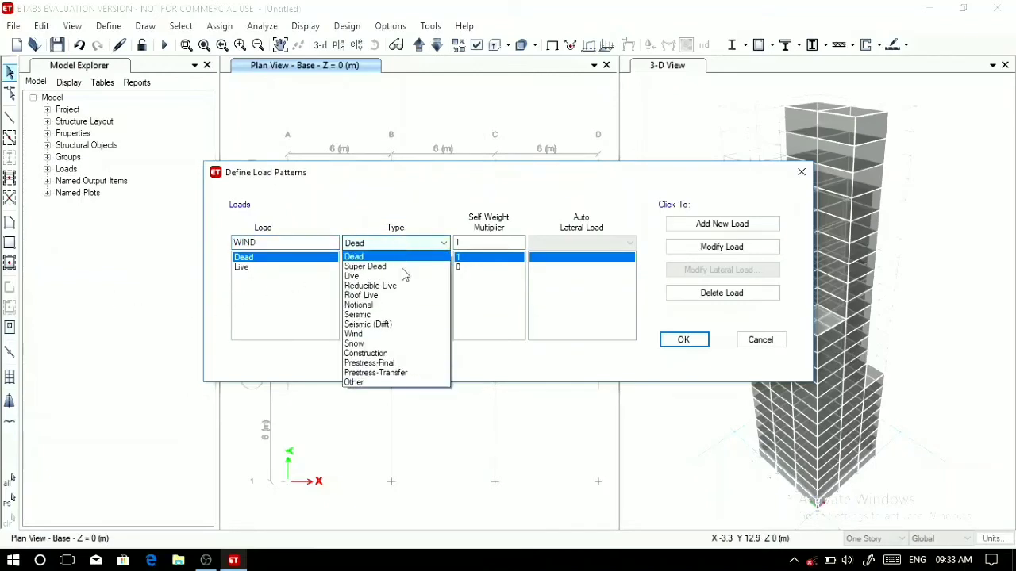
left_click(389, 334)
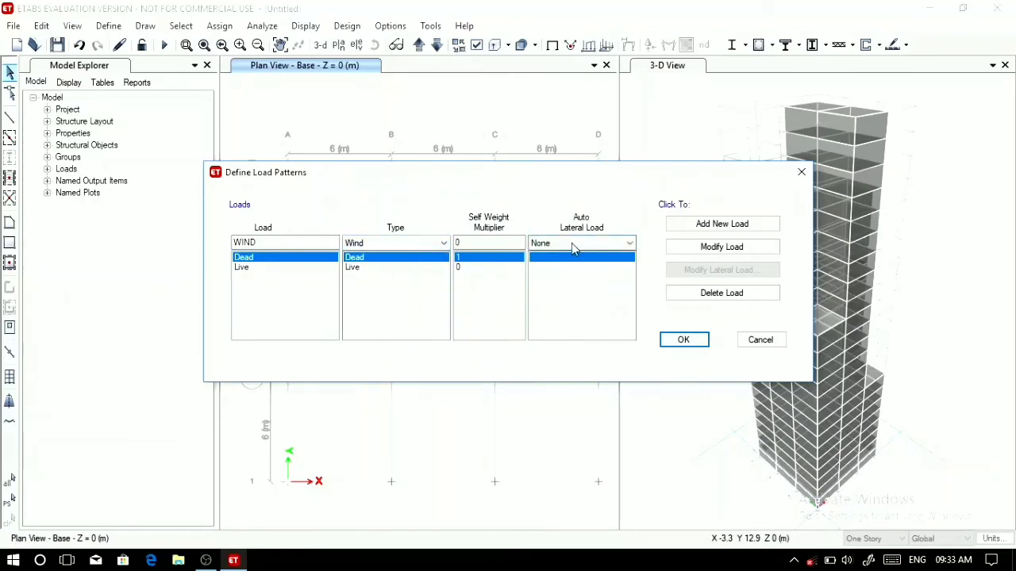
left_click(574, 248)
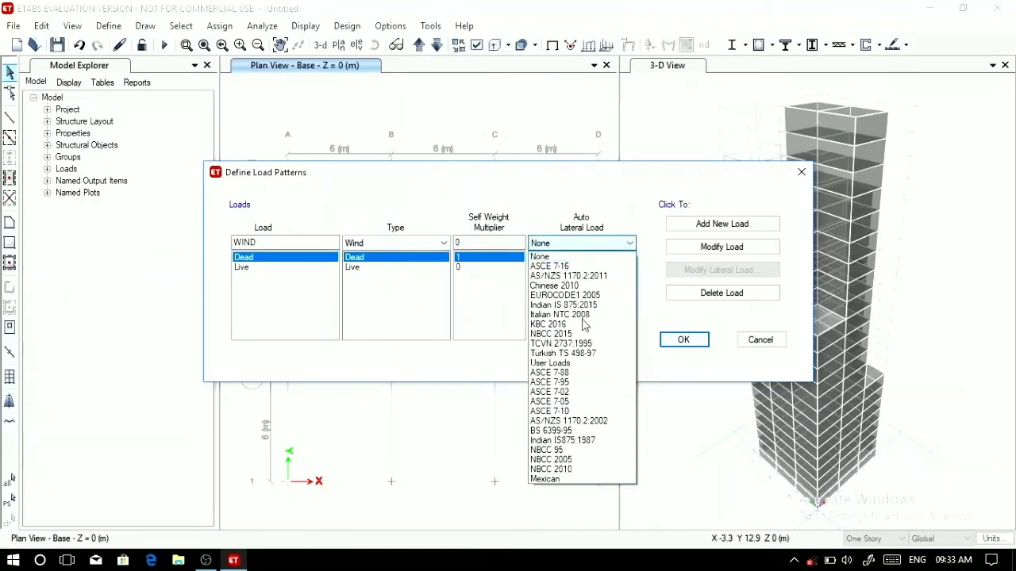
left_click(591, 444)
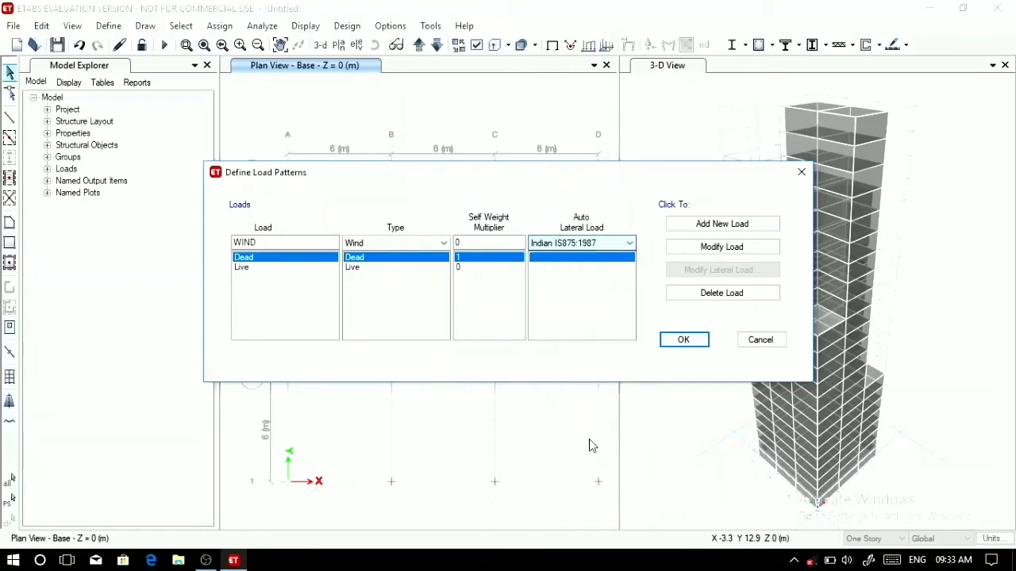
left_click(733, 227)
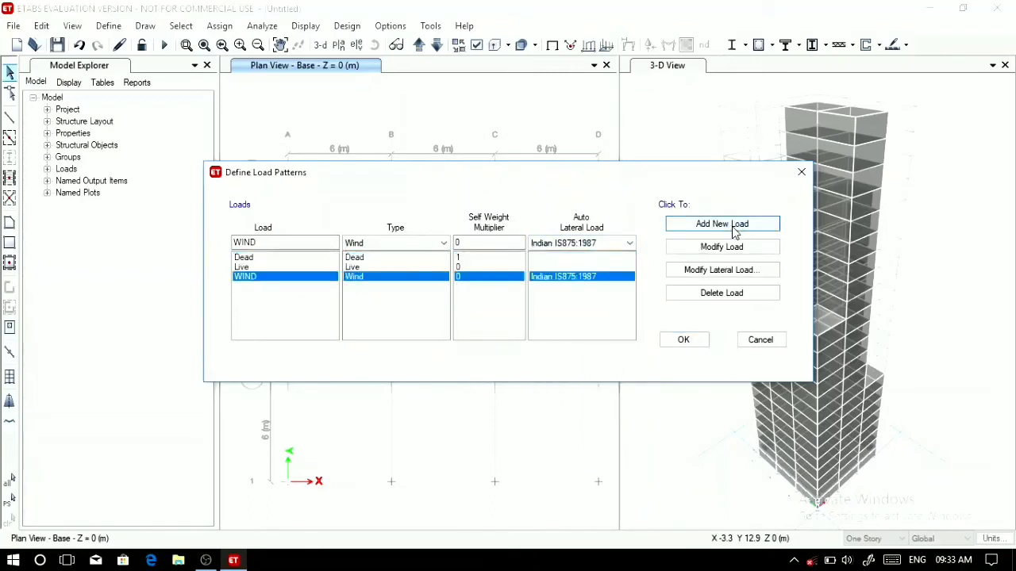
Set the WIND pattern's lateral load parameters to wind speed 33 m/s, terrain category 3 and structure class C, and accept the load patterns.
left_click(735, 271)
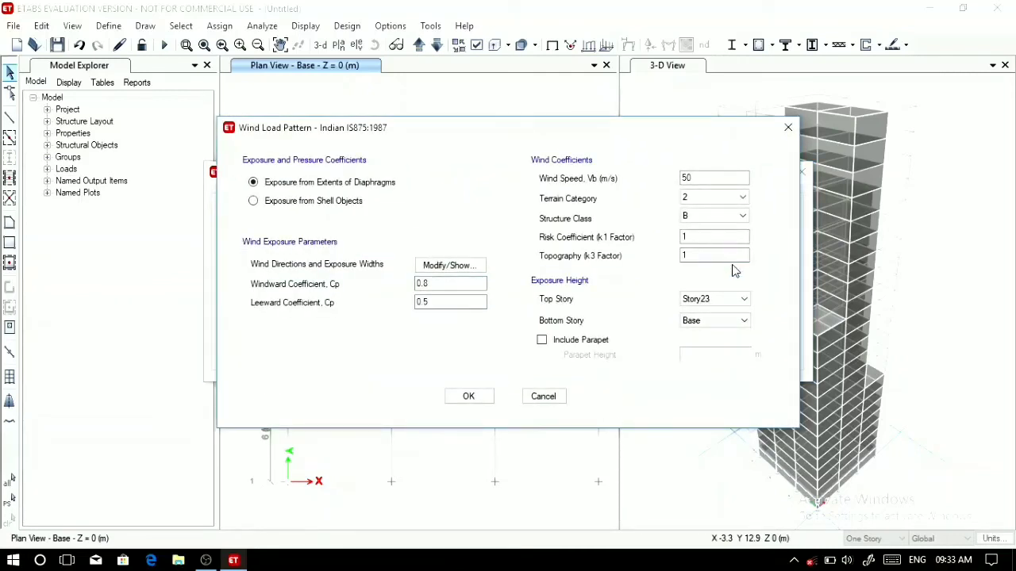
left_click(706, 176)
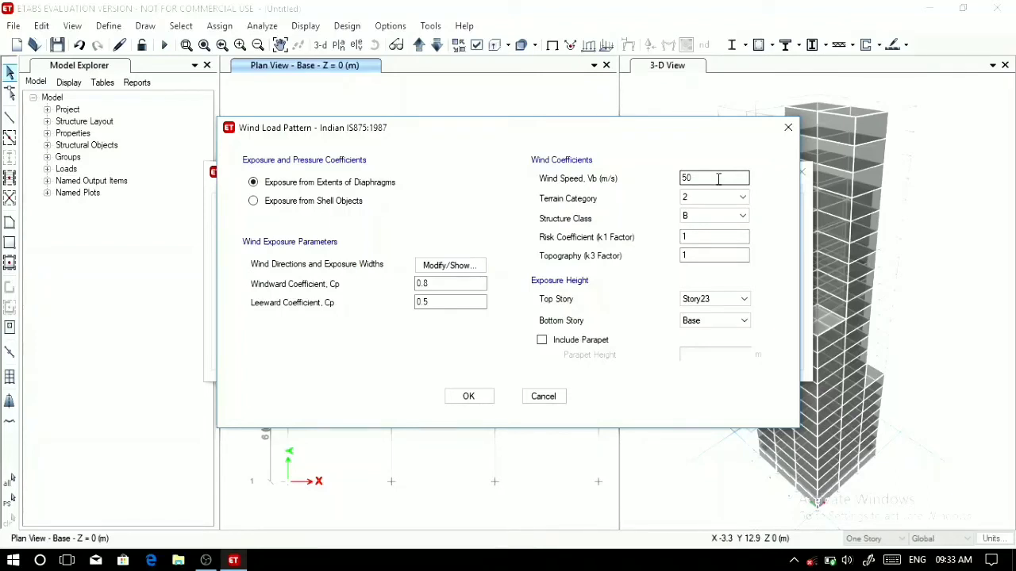
double_click(718, 178)
type("33")
left_click(731, 200)
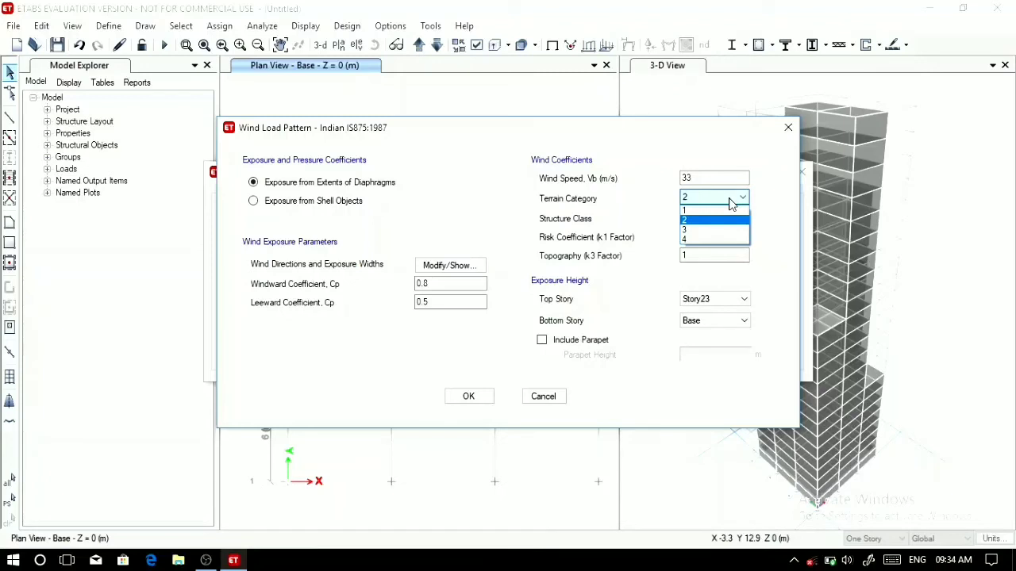
left_click(722, 229)
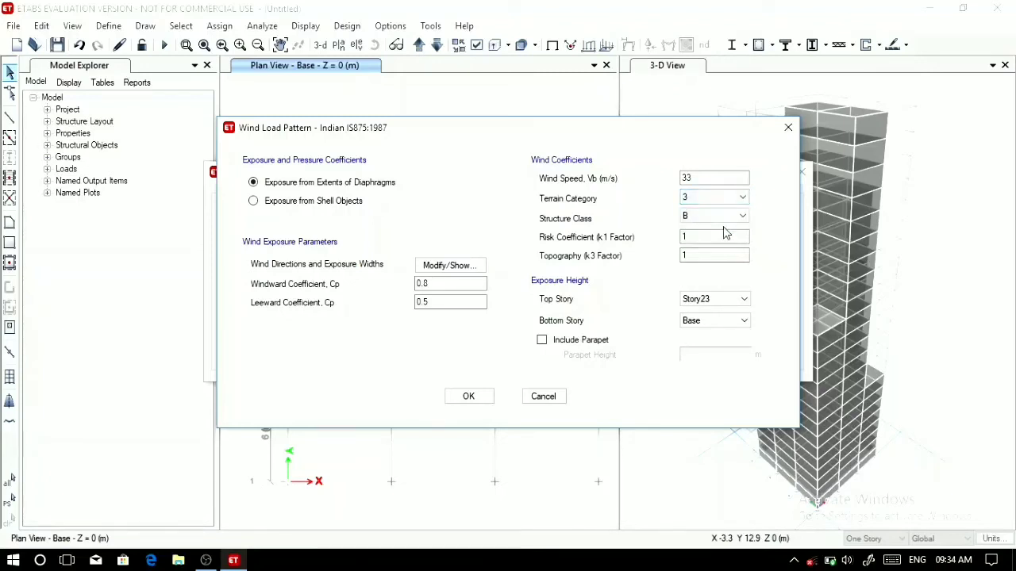
left_click(727, 219)
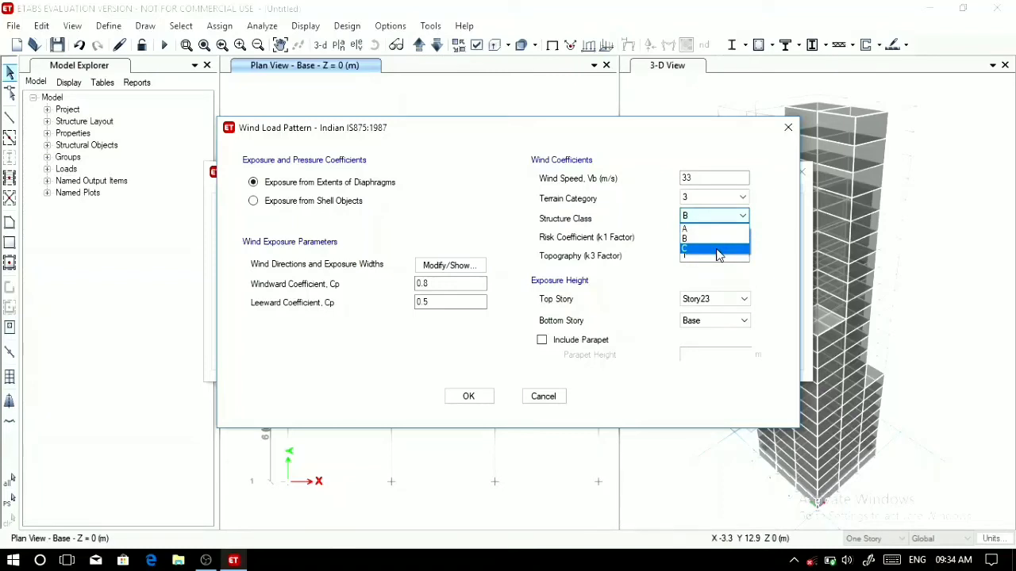
left_click(718, 250)
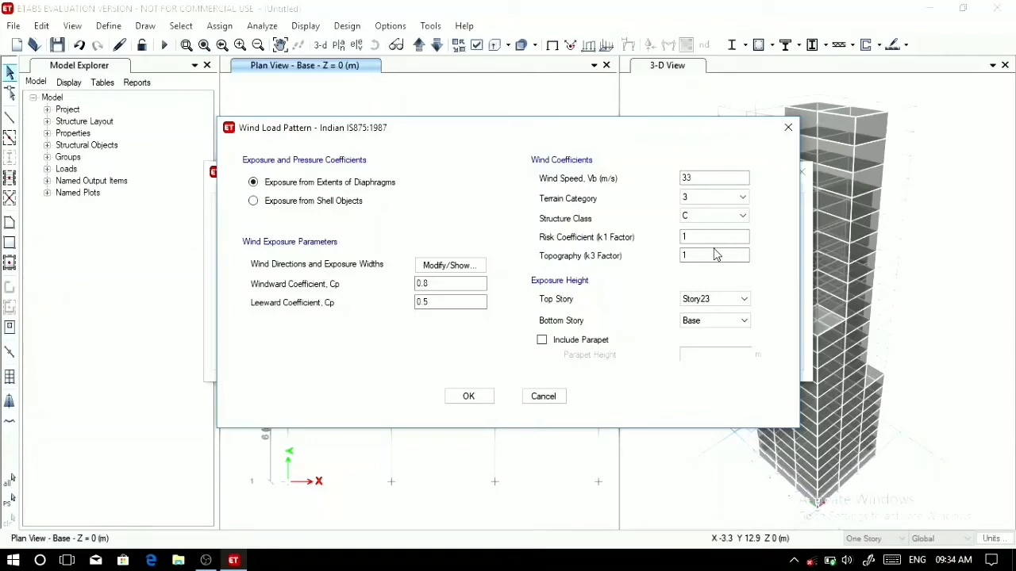
left_click(714, 254)
left_click(469, 397)
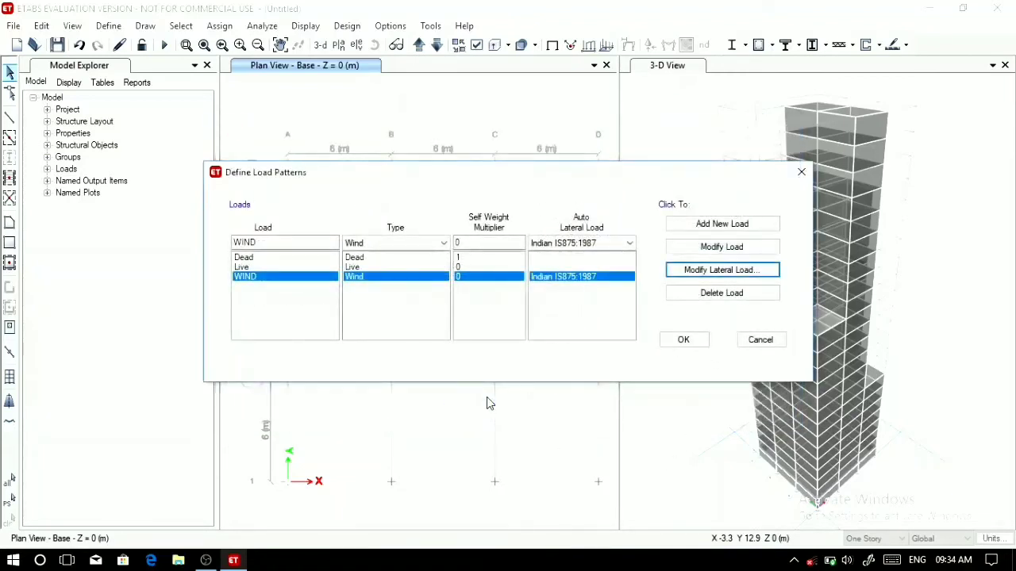
left_click(696, 349)
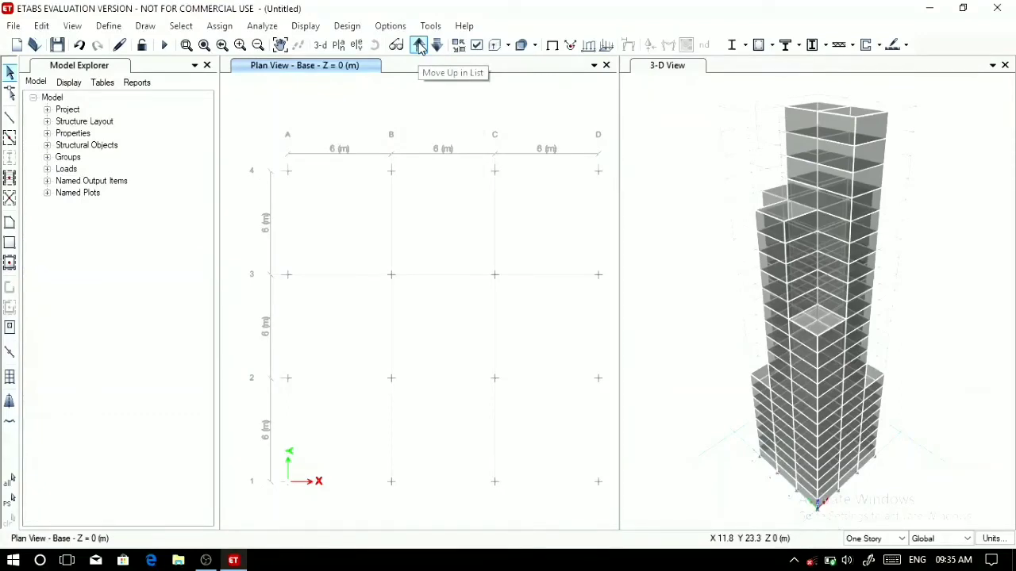
Display elevation A and select the cladding panels of all three bays, with All Stories active.
left_click(357, 45)
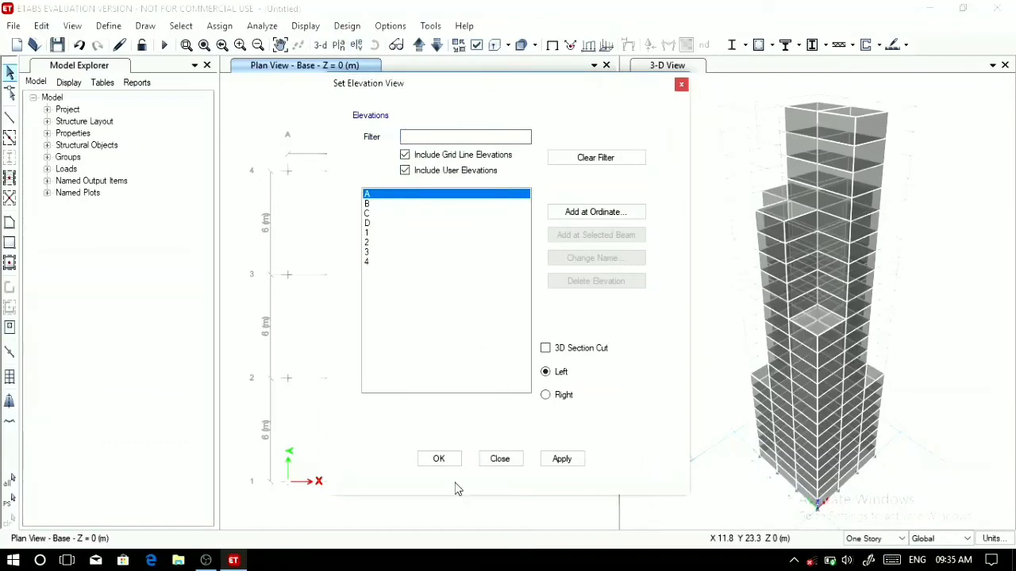
left_click(443, 458)
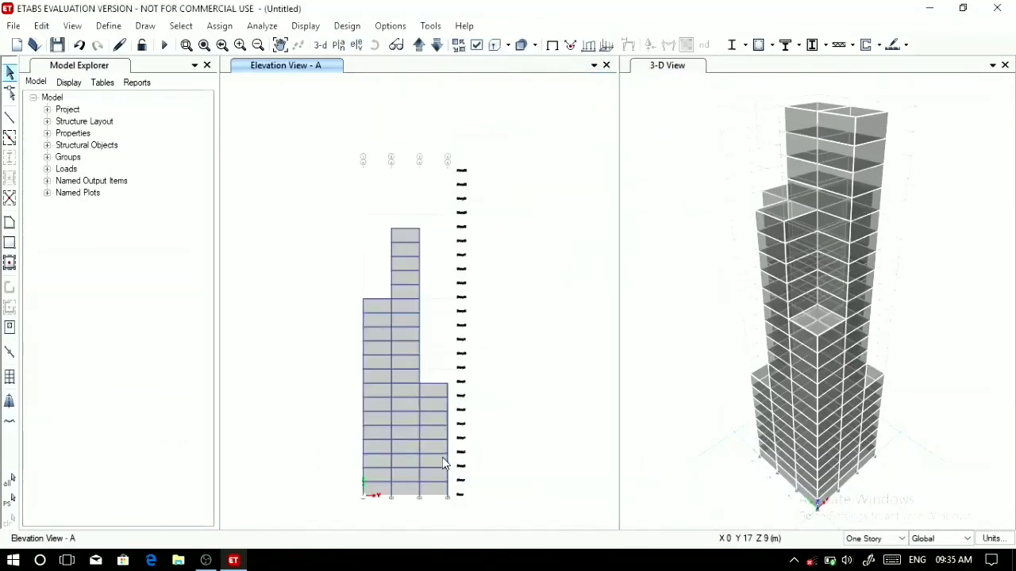
left_click(872, 538)
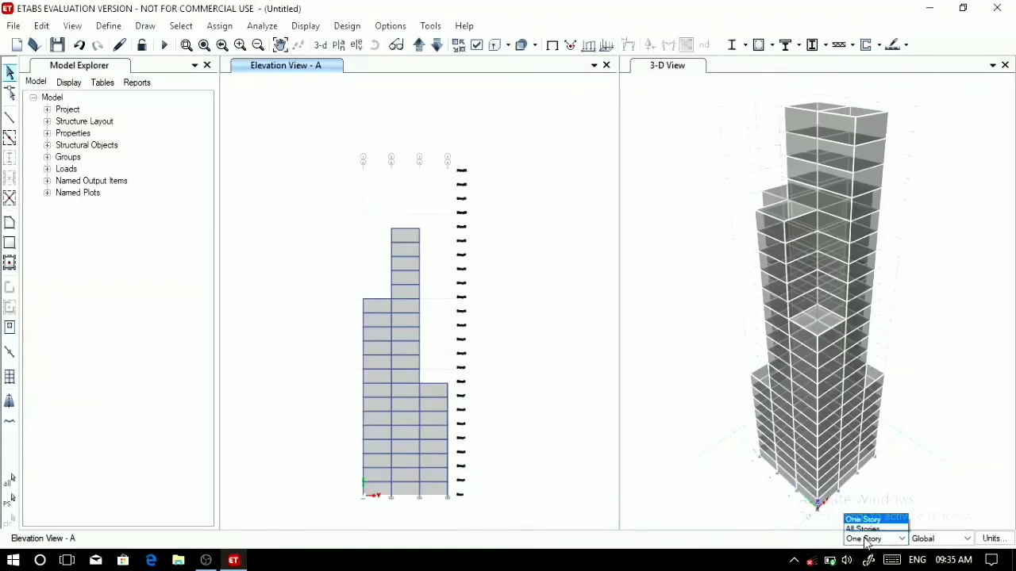
left_click(854, 519)
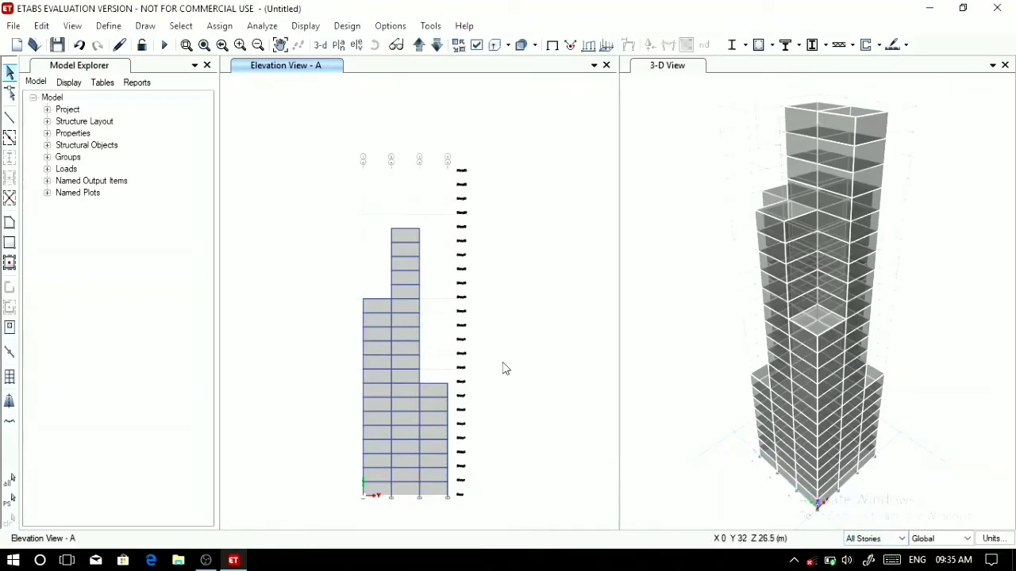
left_click(405, 236)
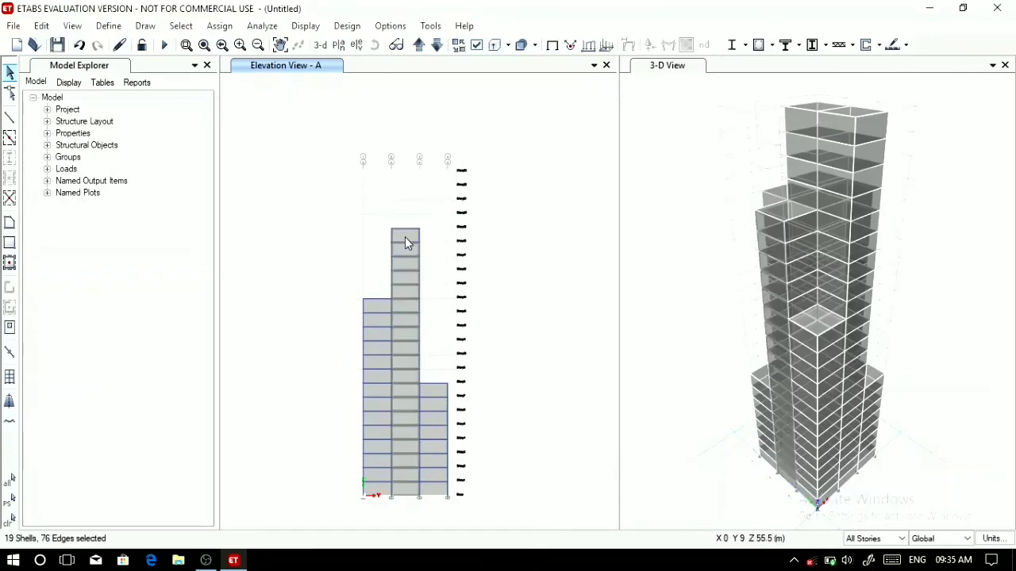
left_click(379, 308)
left_click(433, 393)
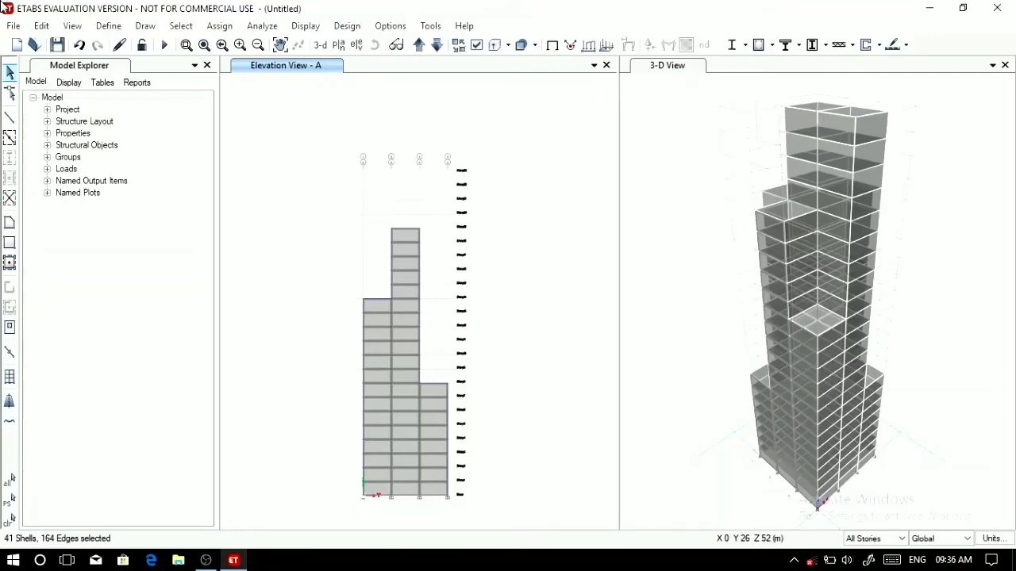
Assign a windward wind pressure coefficient Cp of +0.8 to the selected elevation A cladding for the WIND pattern, replacing existing loads.
left_click(218, 27)
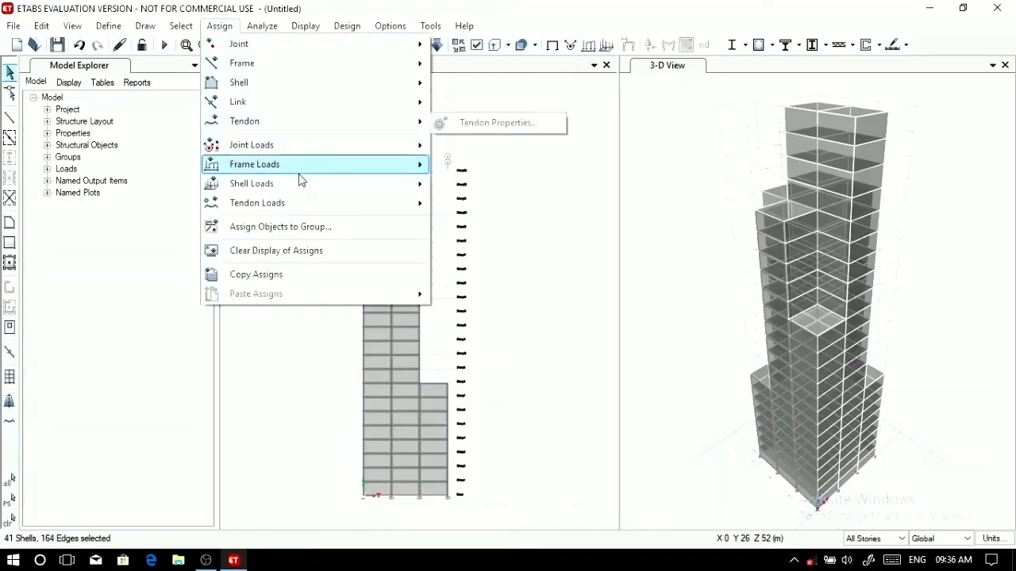
mouse_move(308, 190)
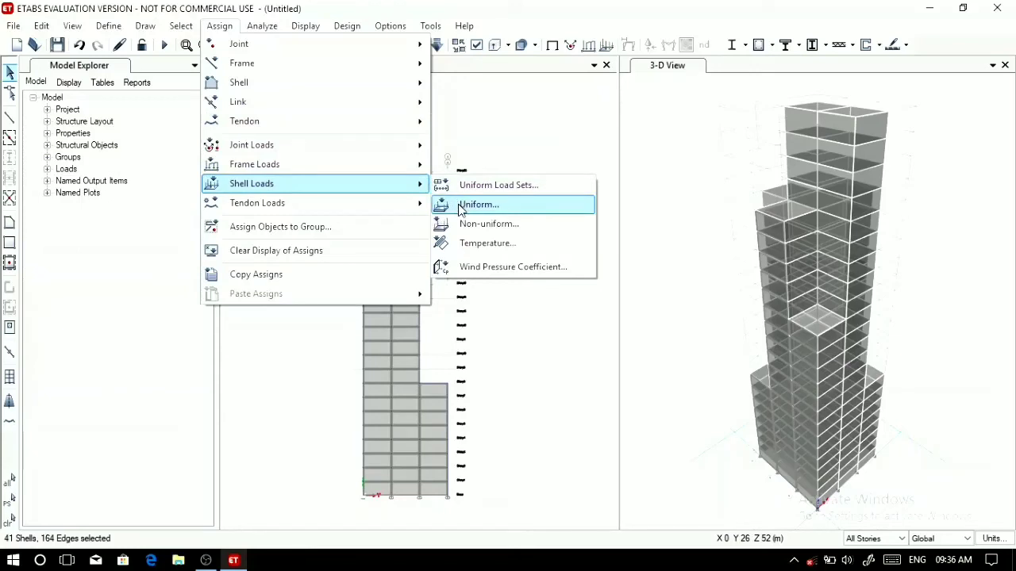
left_click(490, 268)
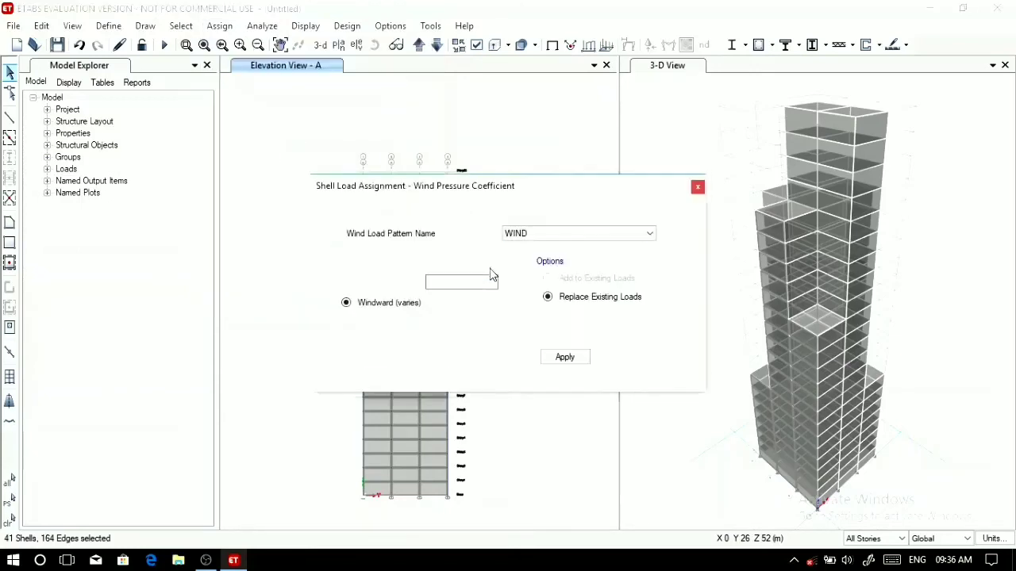
left_click_drag(488, 281, 430, 284)
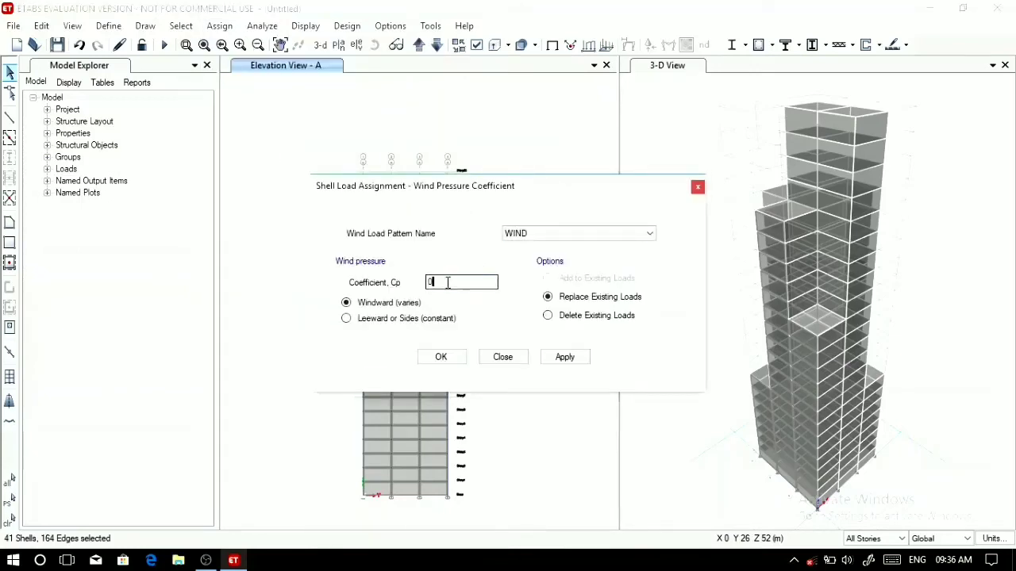
type("+0.8")
left_click(573, 358)
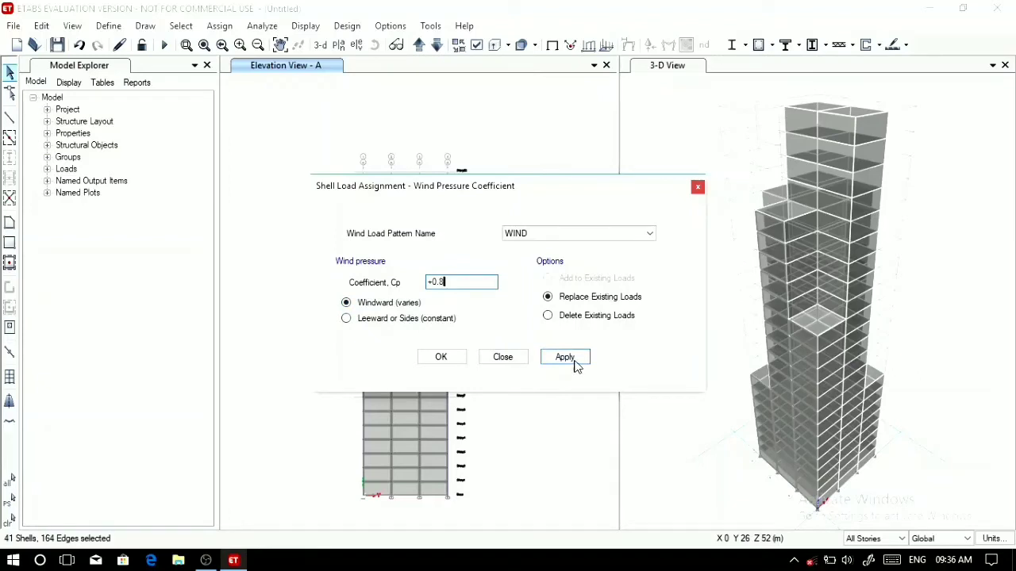
left_click(576, 363)
left_click(465, 358)
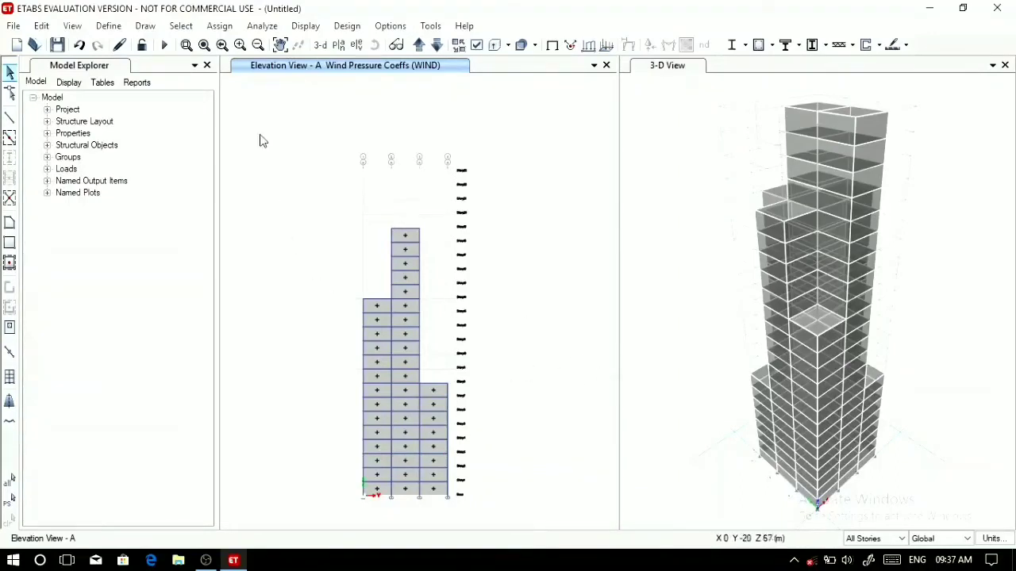
Display elevation B and select the cladding panels in all three of its bays.
left_click(673, 65)
left_click(375, 46)
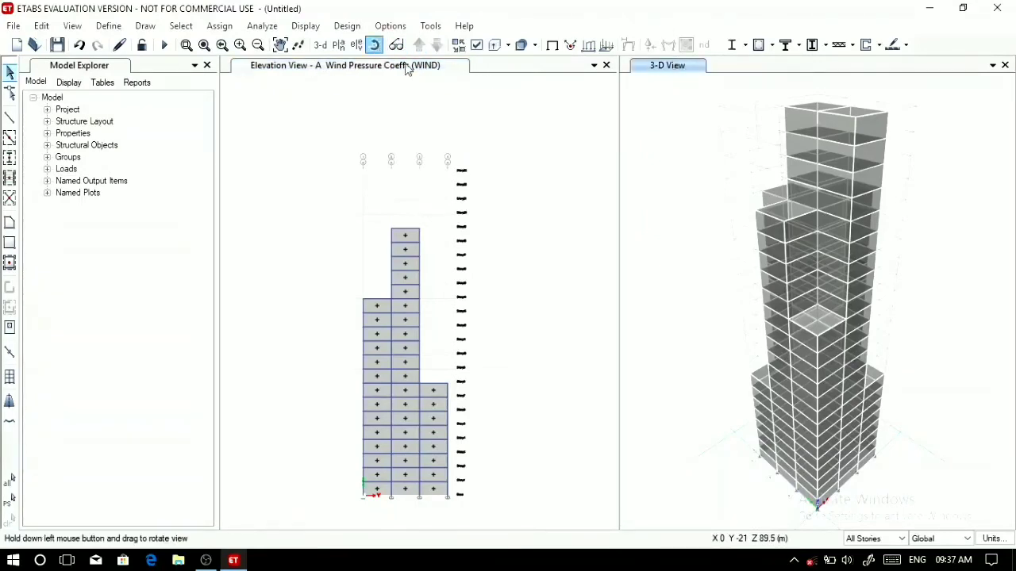
left_click_drag(717, 248, 746, 216)
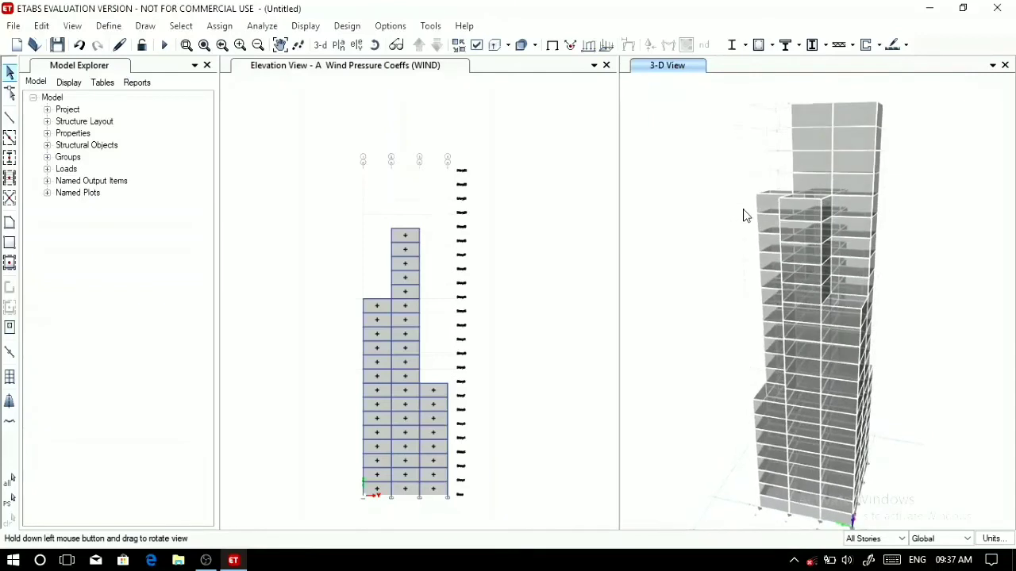
left_click(386, 76)
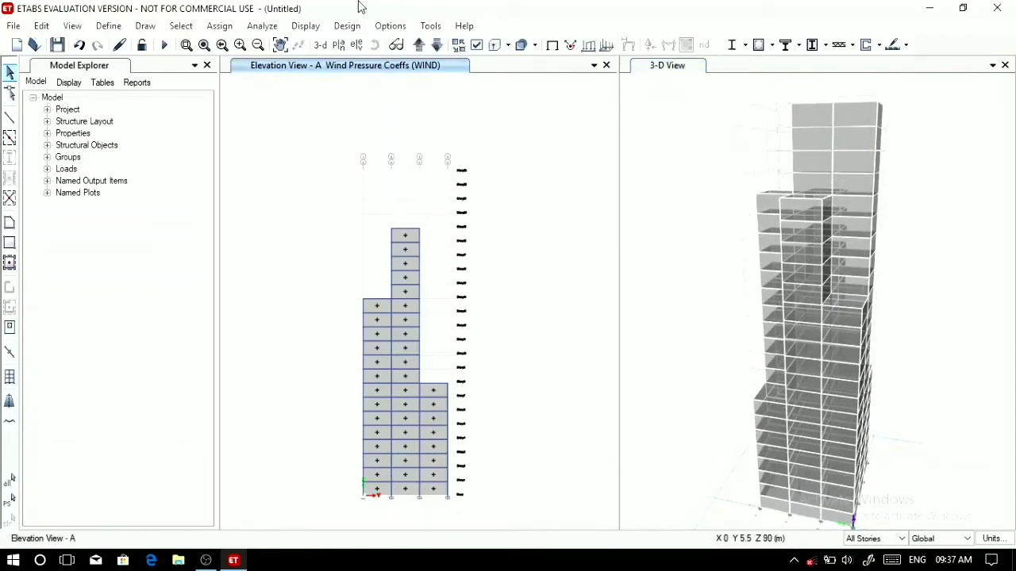
left_click(358, 46)
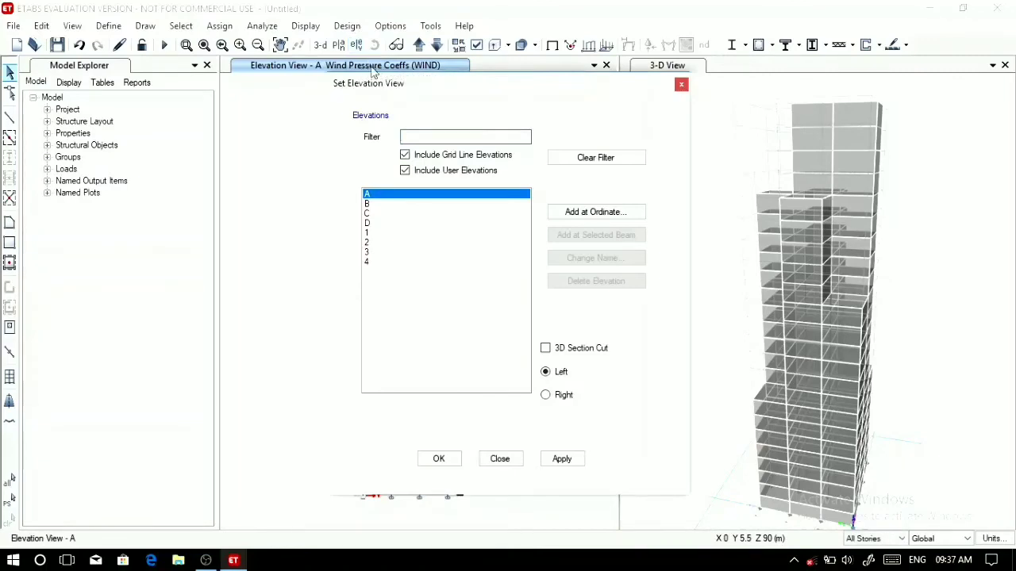
left_click(379, 205)
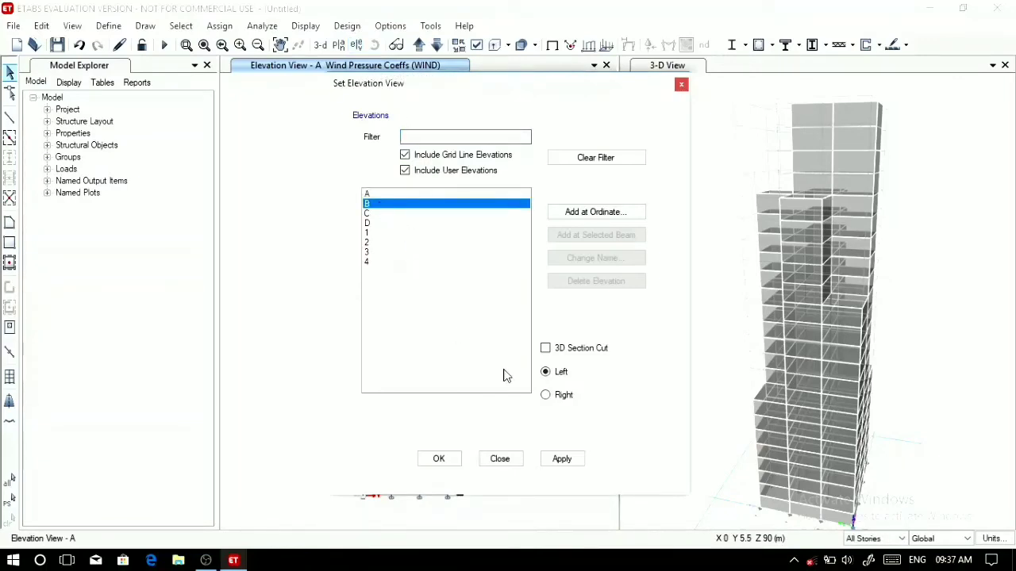
left_click(438, 458)
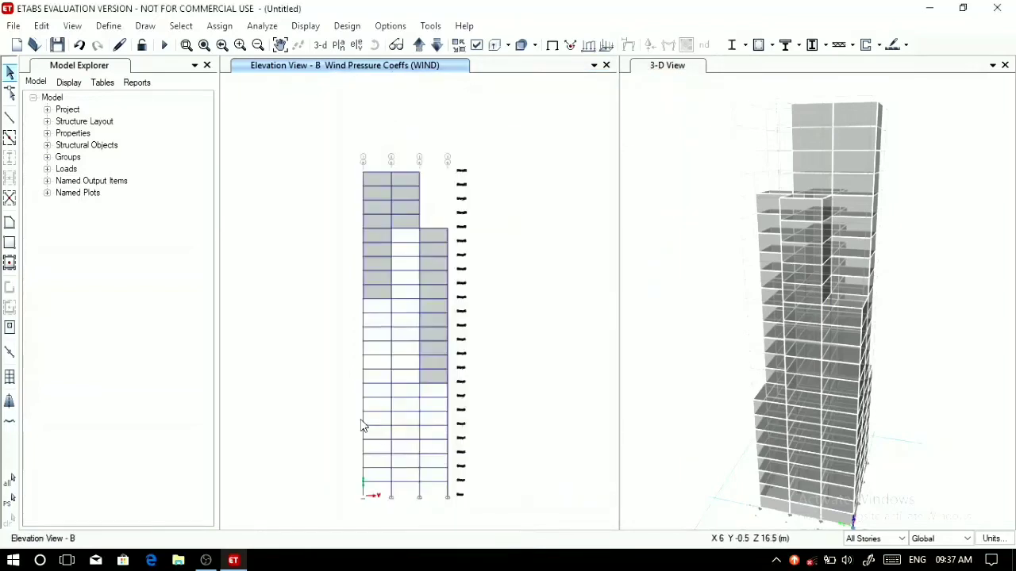
left_click(377, 292)
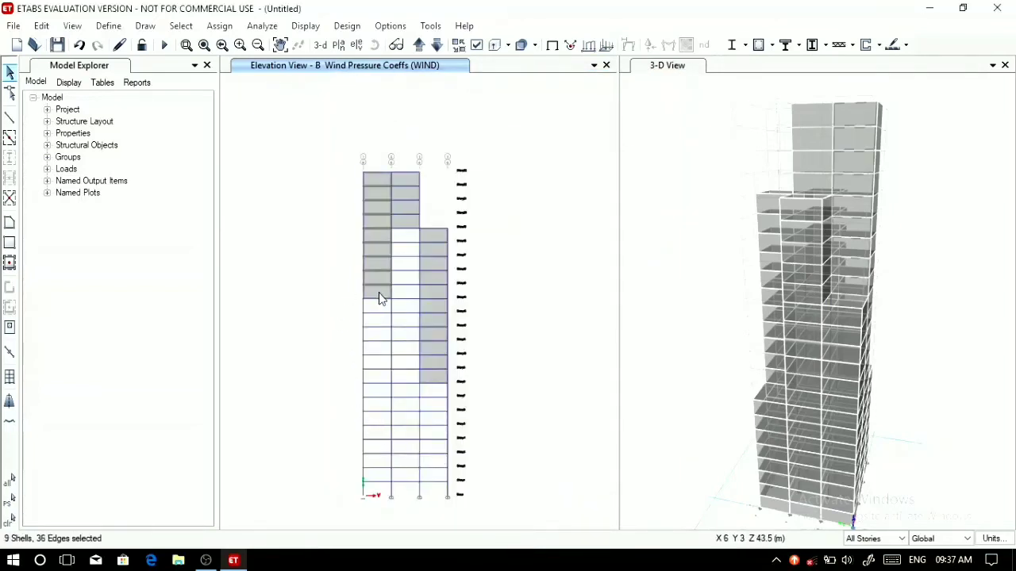
left_click(404, 220)
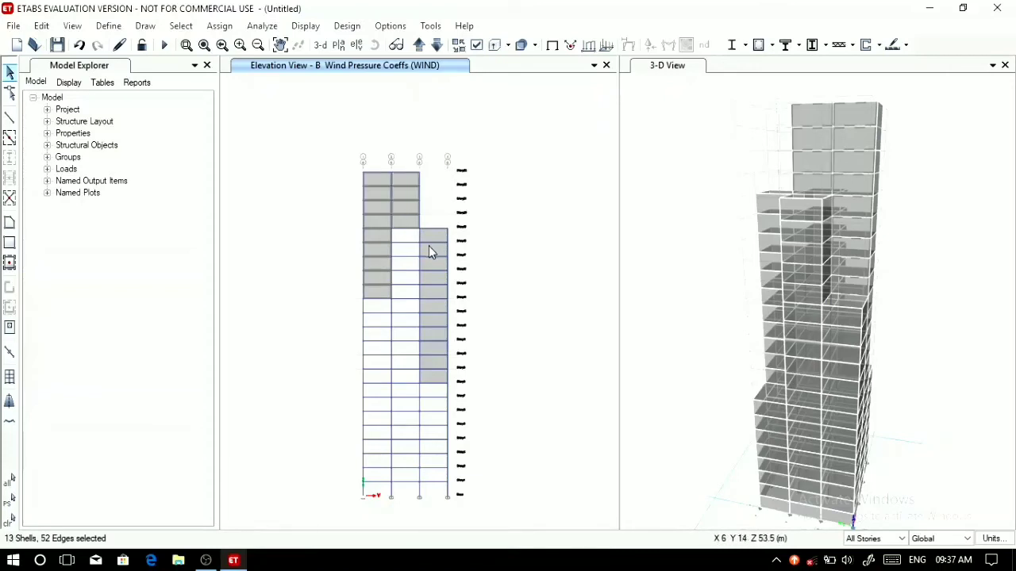
left_click(434, 240)
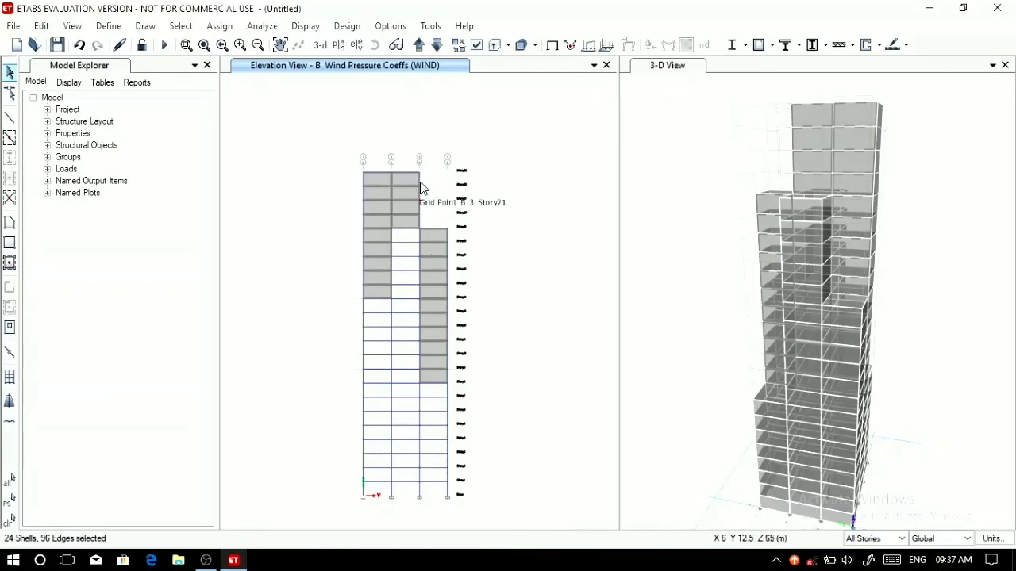
Assign a windward wind pressure coefficient Cp of 0.8 to the selected elevation B cladding for the WIND pattern, replacing existing loads.
left_click(218, 26)
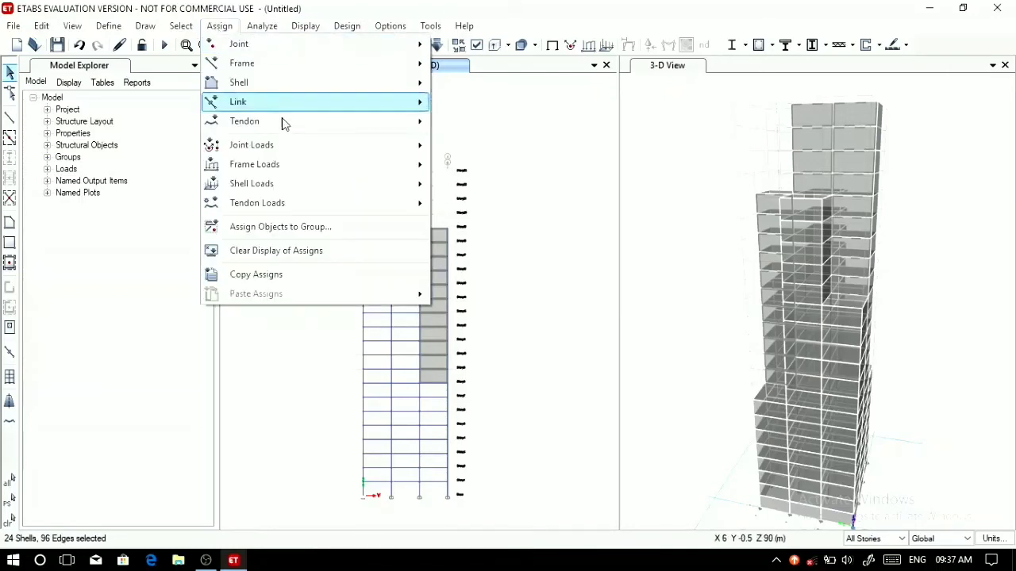
mouse_move(319, 188)
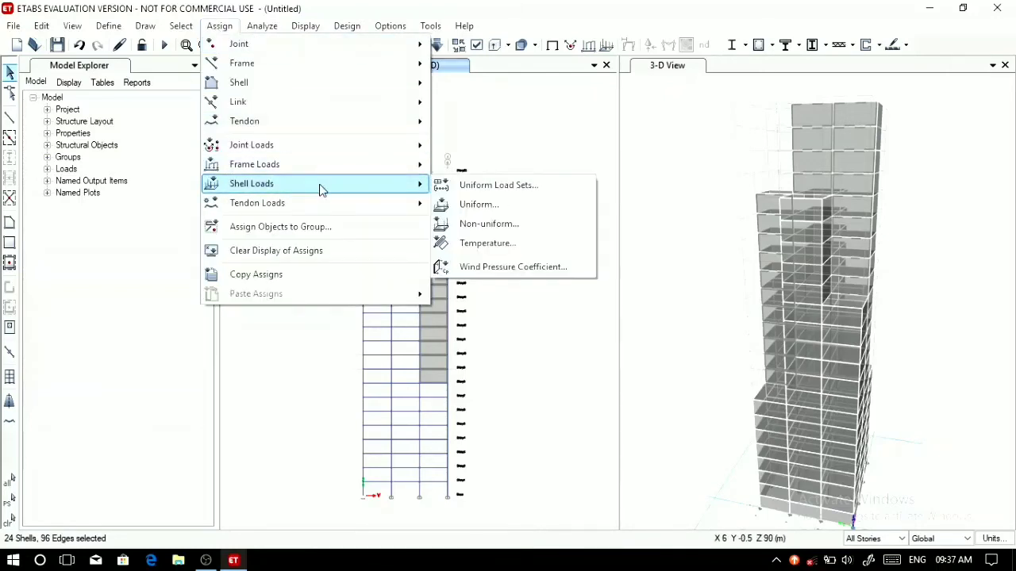
left_click(491, 268)
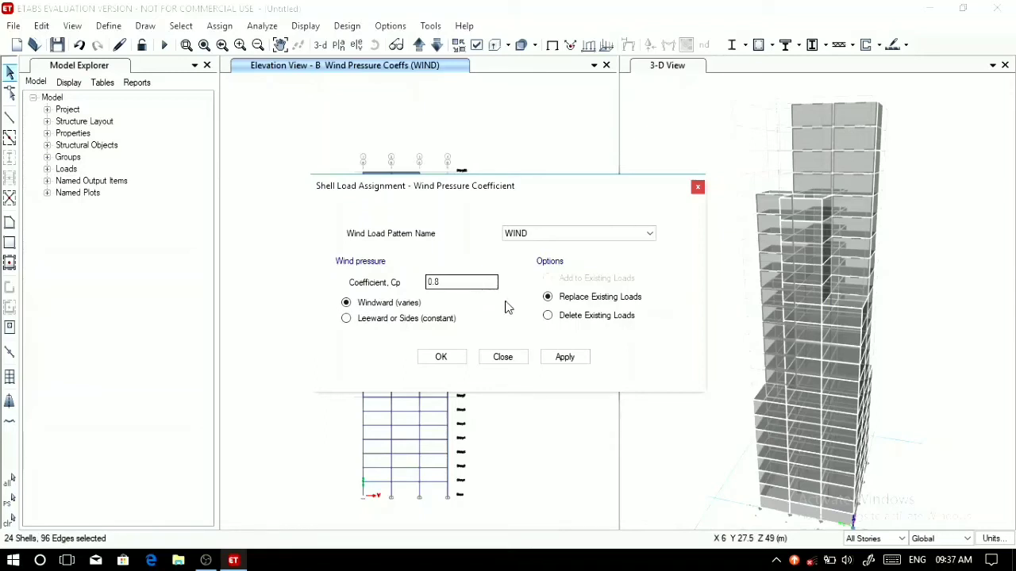
left_click(576, 357)
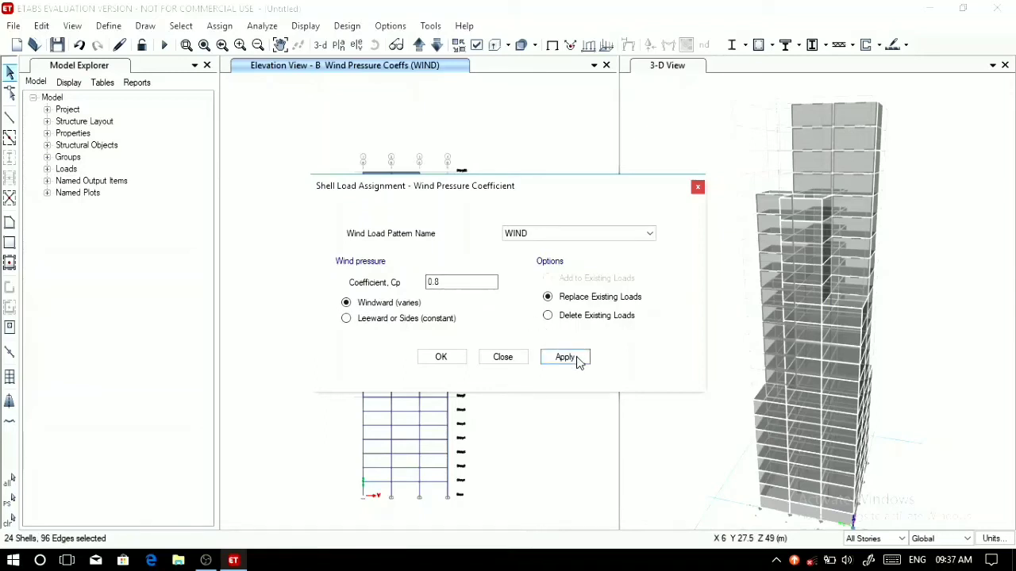
left_click(441, 358)
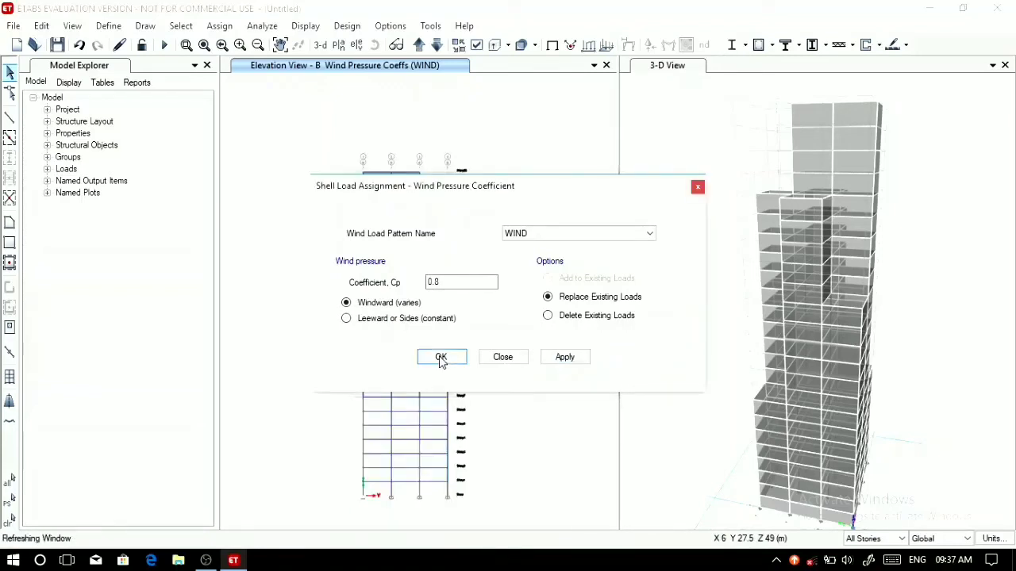
Display the Story1 plan view to check the direction of the assigned WIND pressure coefficients.
left_click(339, 46)
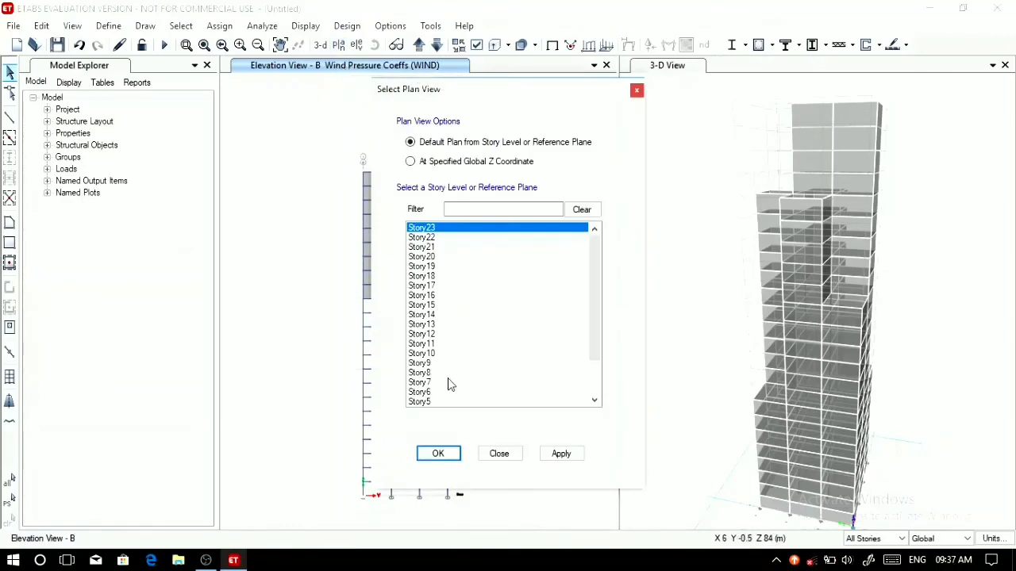
scroll(449, 385, "down", 1)
scroll(446, 384, "down", 1)
left_click(421, 392)
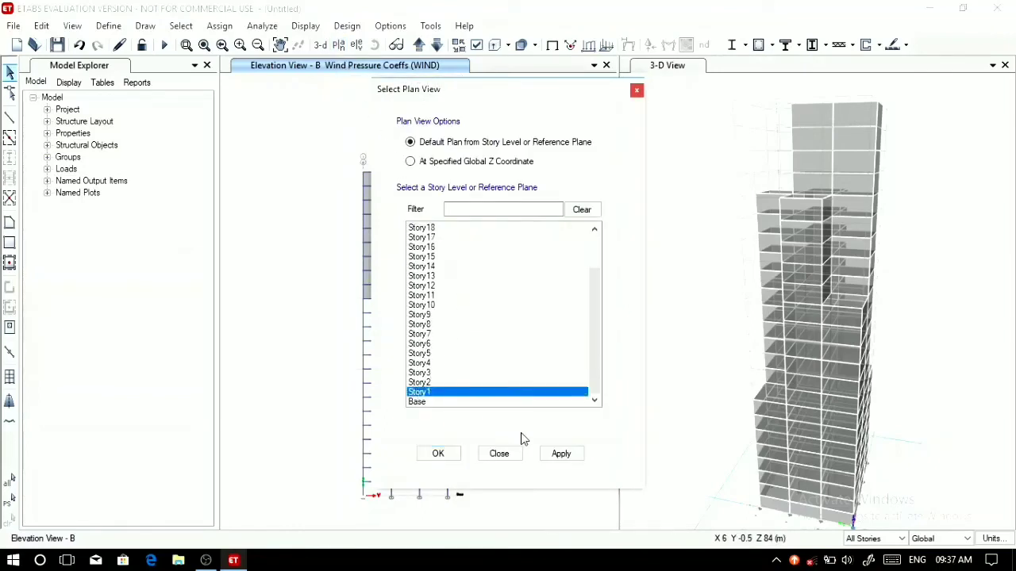
left_click(451, 453)
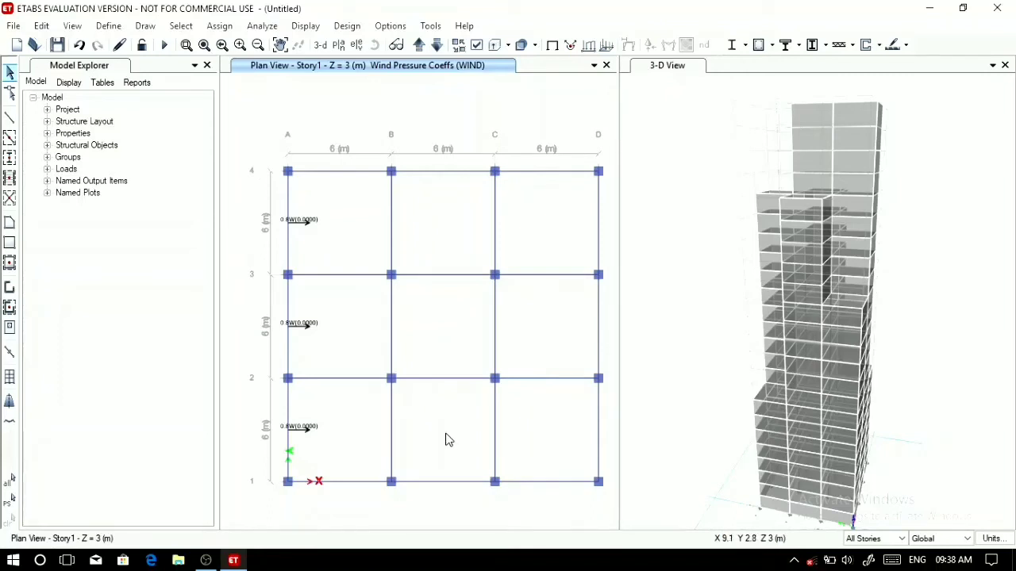
Display elevation D and select the cladding panels in all three of its bays.
left_click(354, 47)
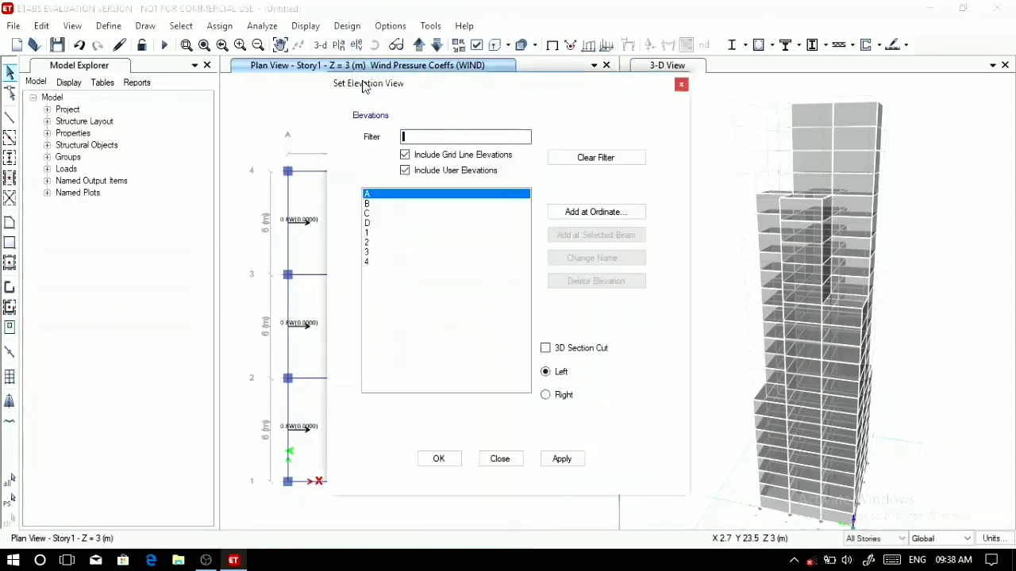
left_click(379, 224)
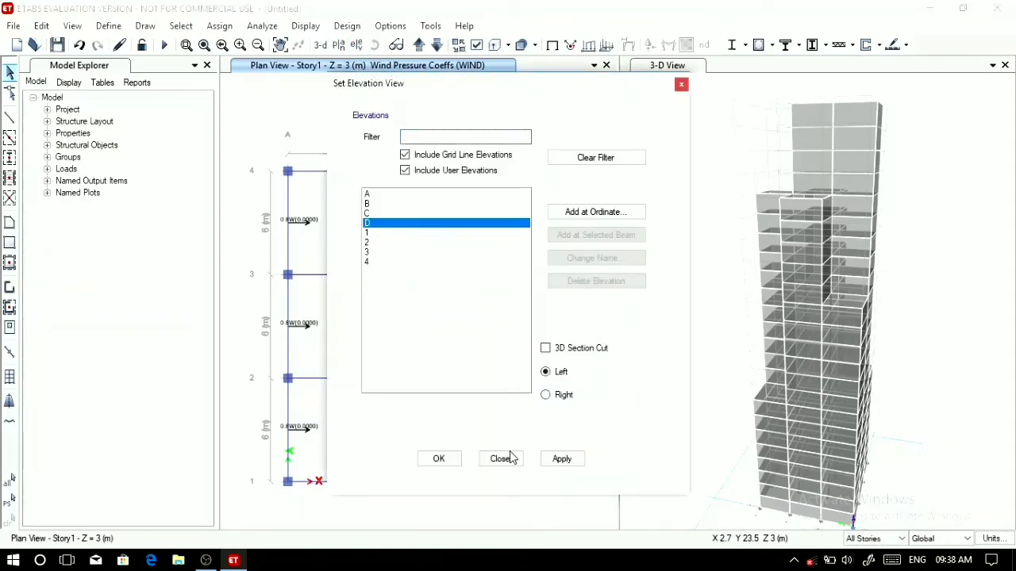
left_click(441, 461)
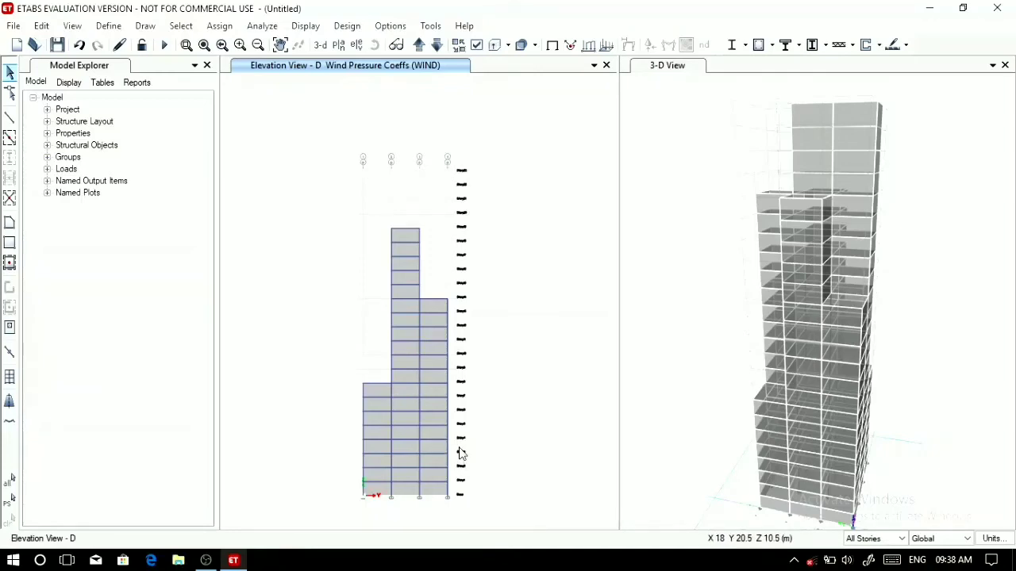
left_click(405, 237)
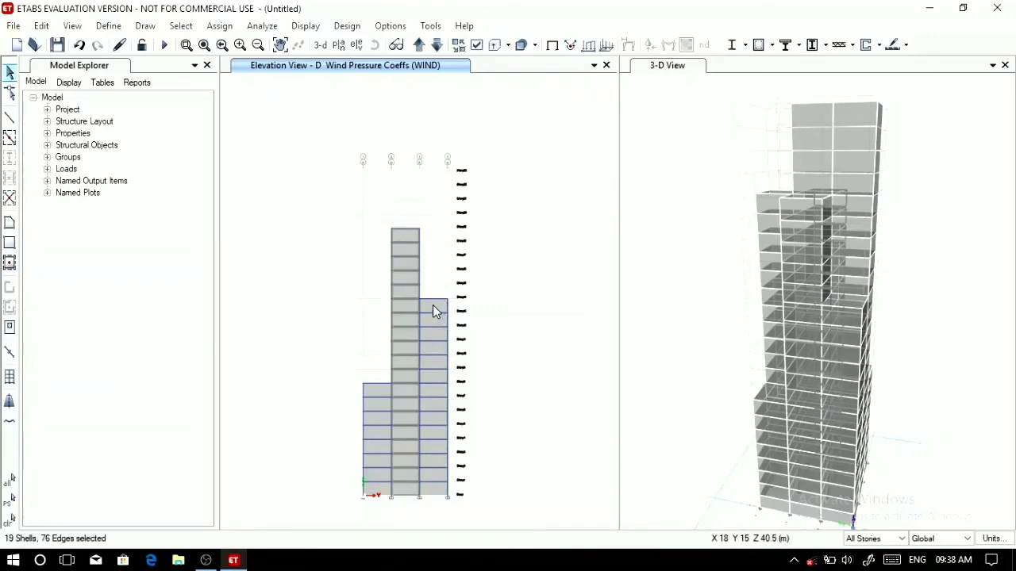
left_click(433, 306)
left_click(373, 393)
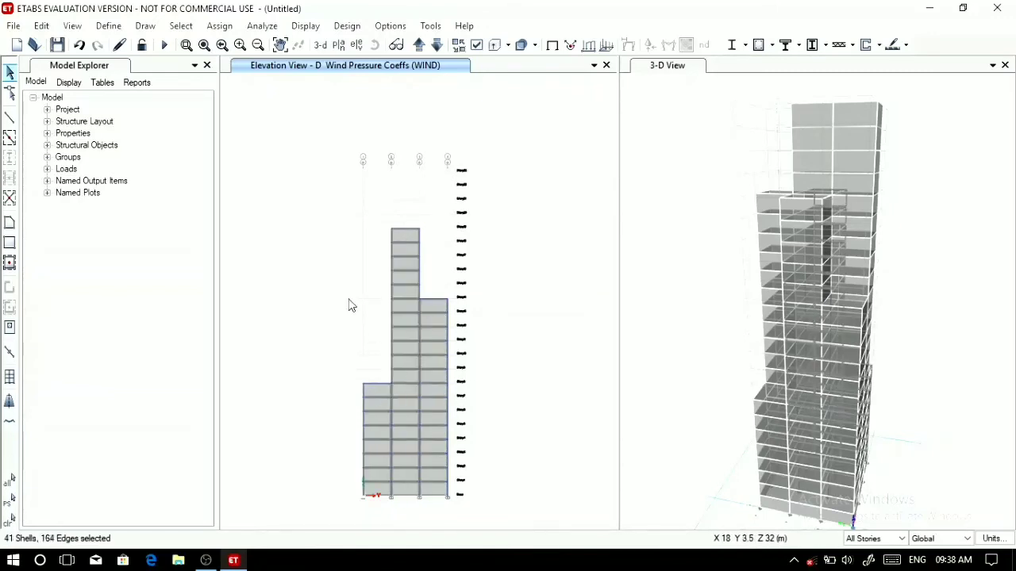
Assign a leeward or sides wind pressure coefficient Cp of -0.25 to the selected elevation D cladding for the WIND pattern, replacing existing loads.
left_click(219, 26)
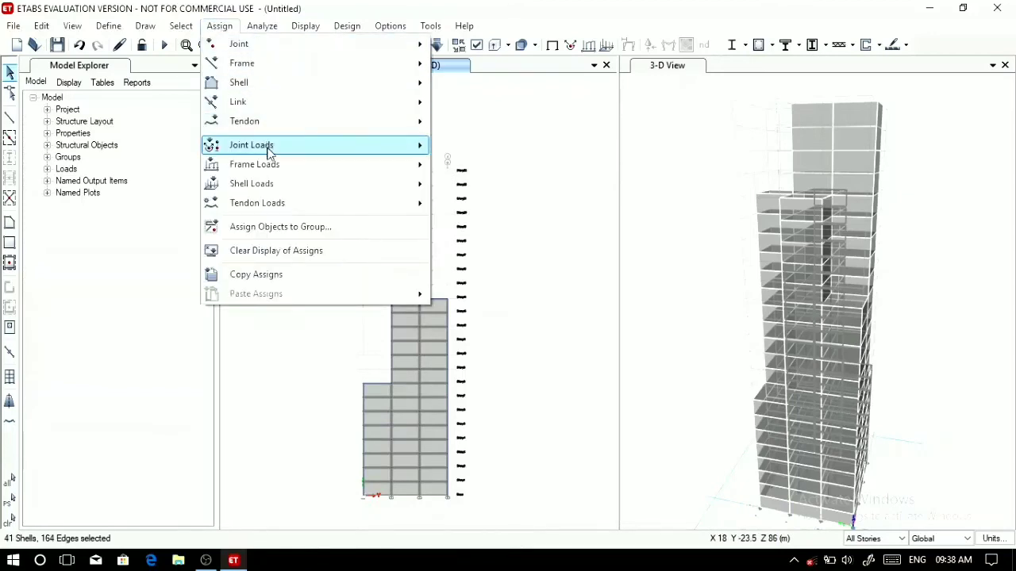
mouse_move(317, 187)
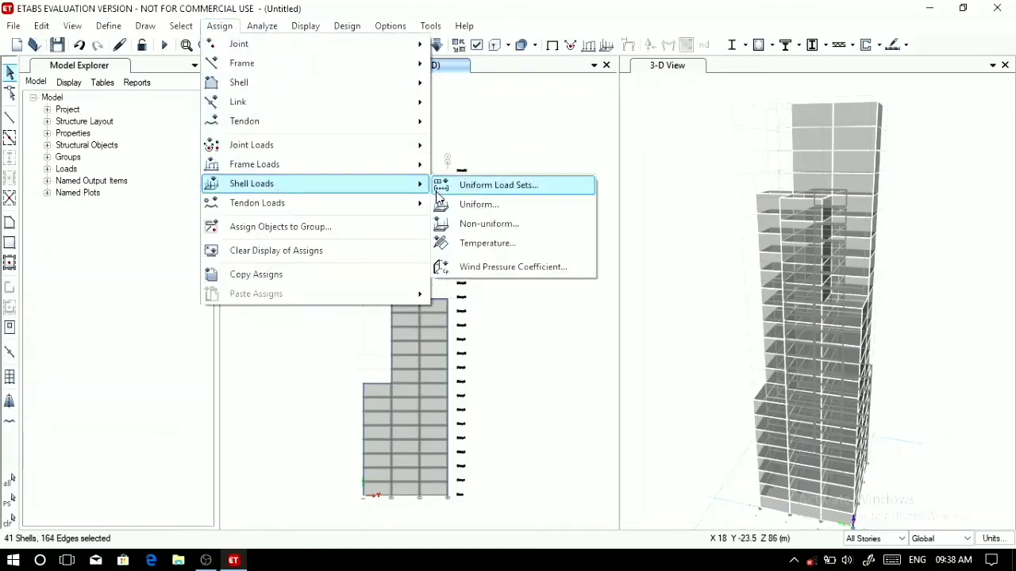
left_click(456, 268)
left_click_drag(449, 280, 308, 279)
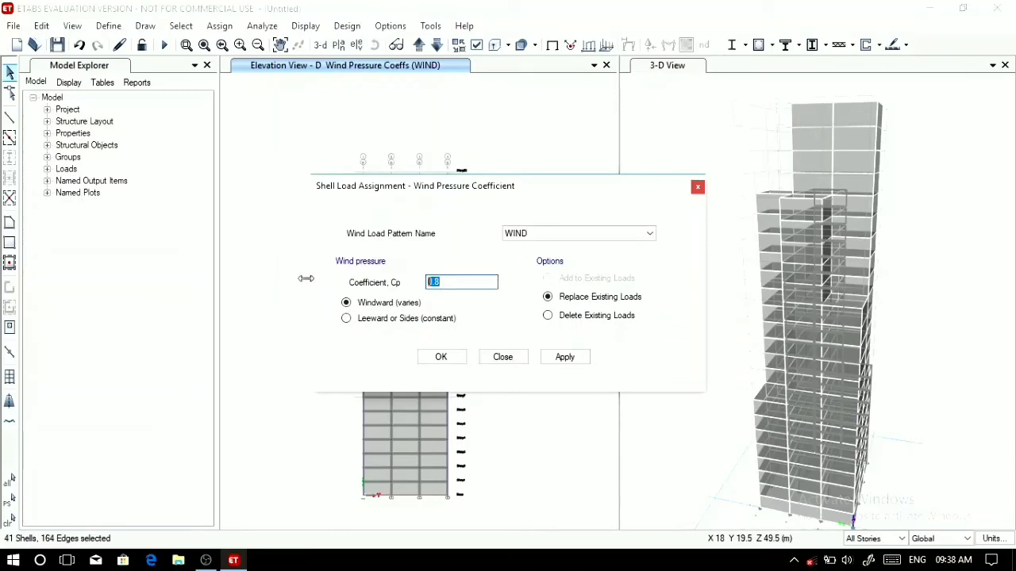
type("-0.25")
left_click(357, 320)
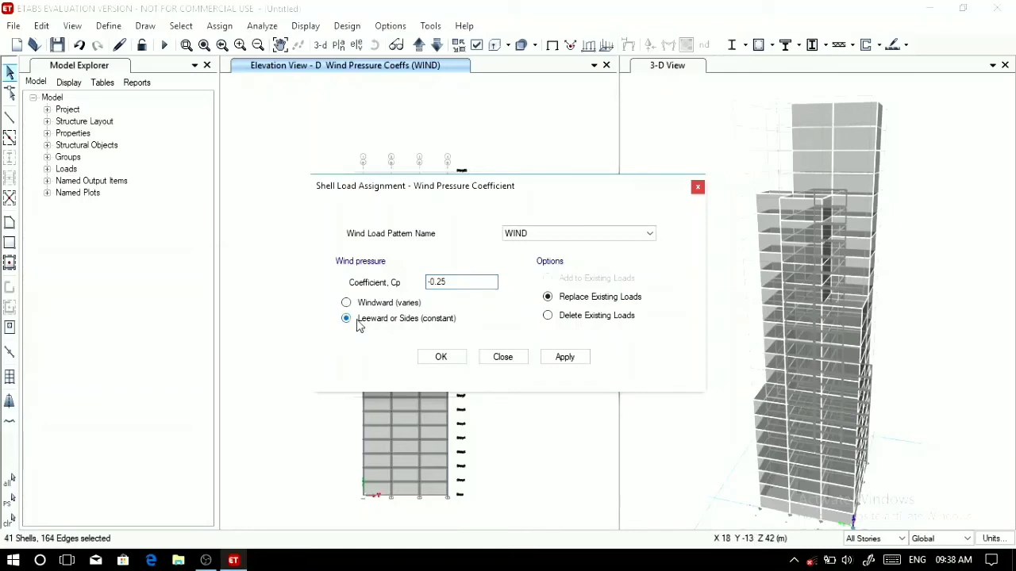
left_click(571, 357)
left_click(441, 358)
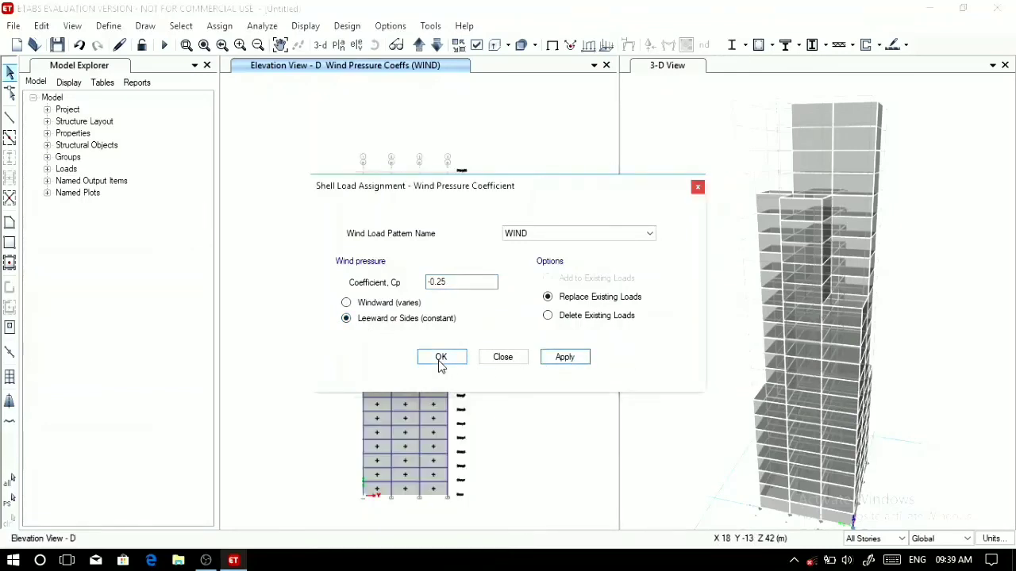
left_click(440, 358)
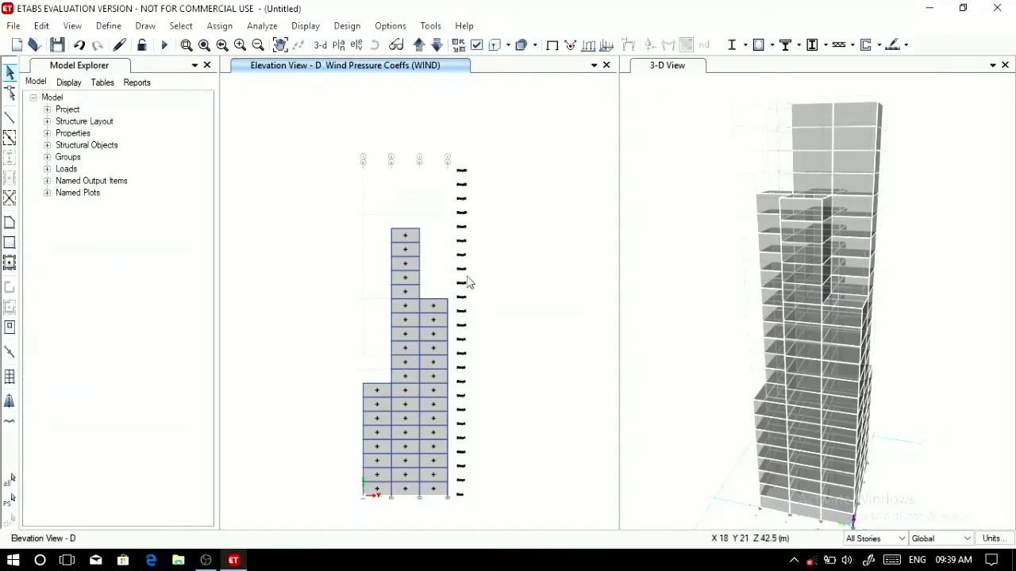
Display elevation C and select the cladding panels in all three of its bays.
left_click(357, 46)
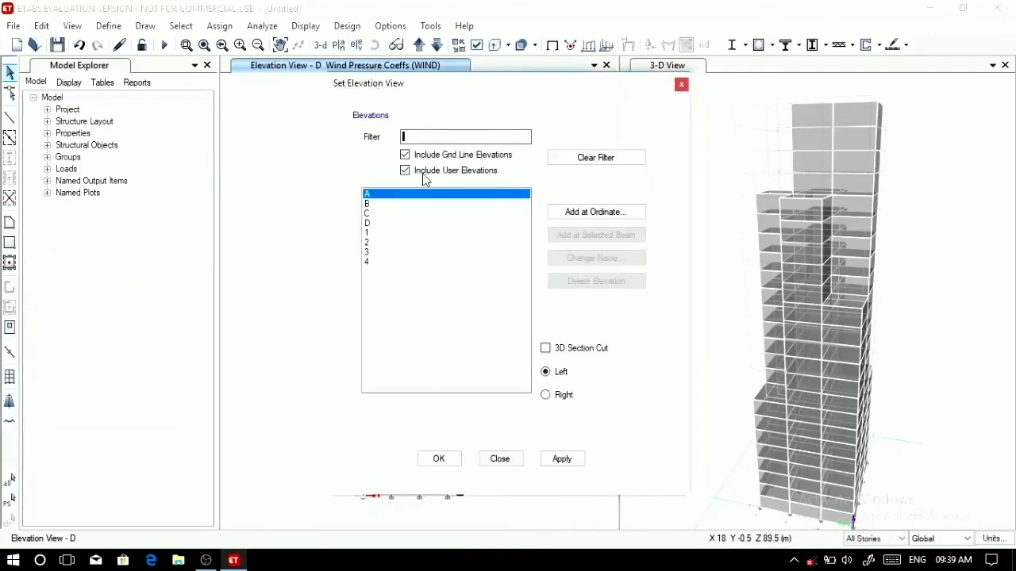
left_click(366, 213)
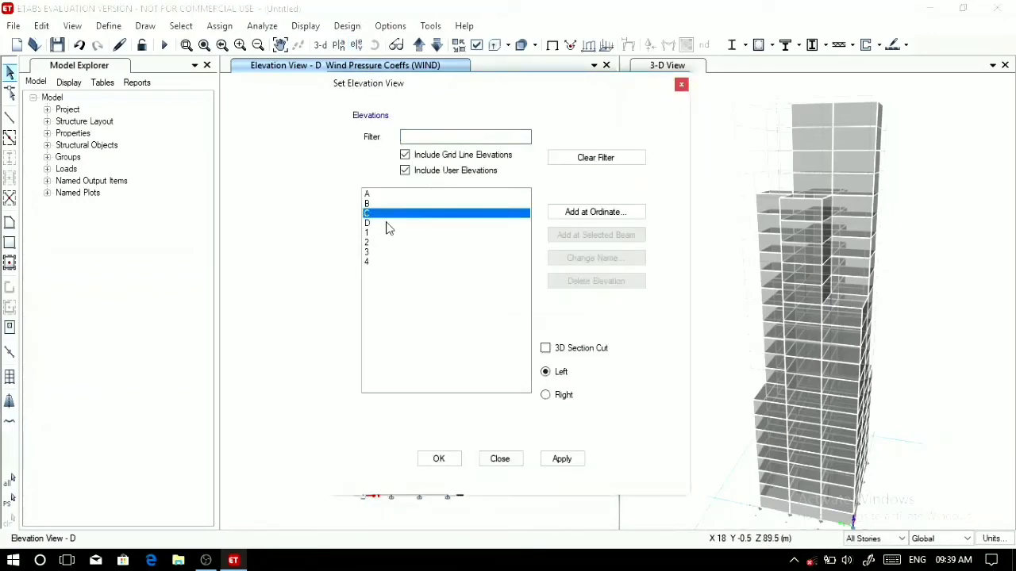
left_click(446, 460)
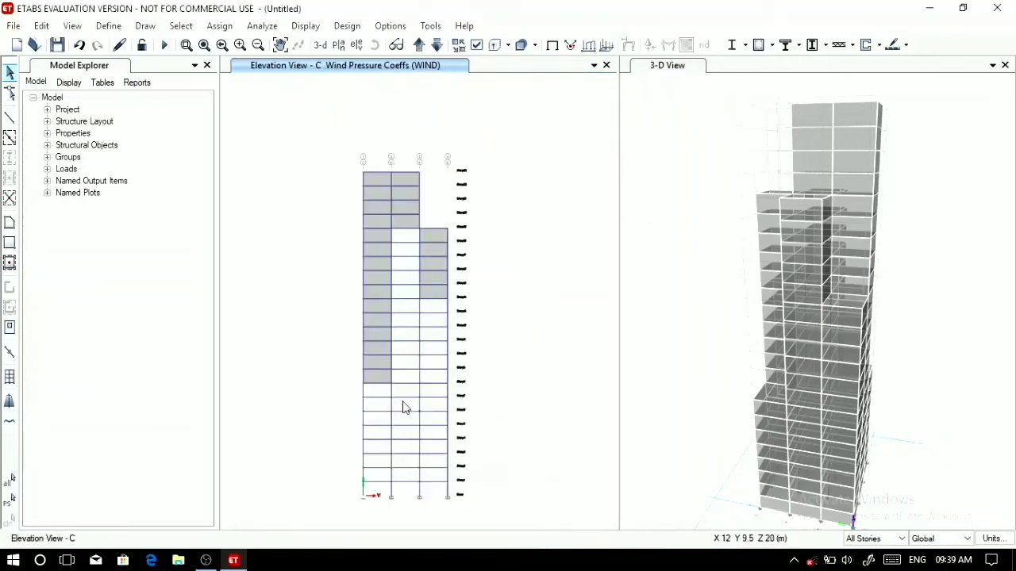
left_click(375, 376)
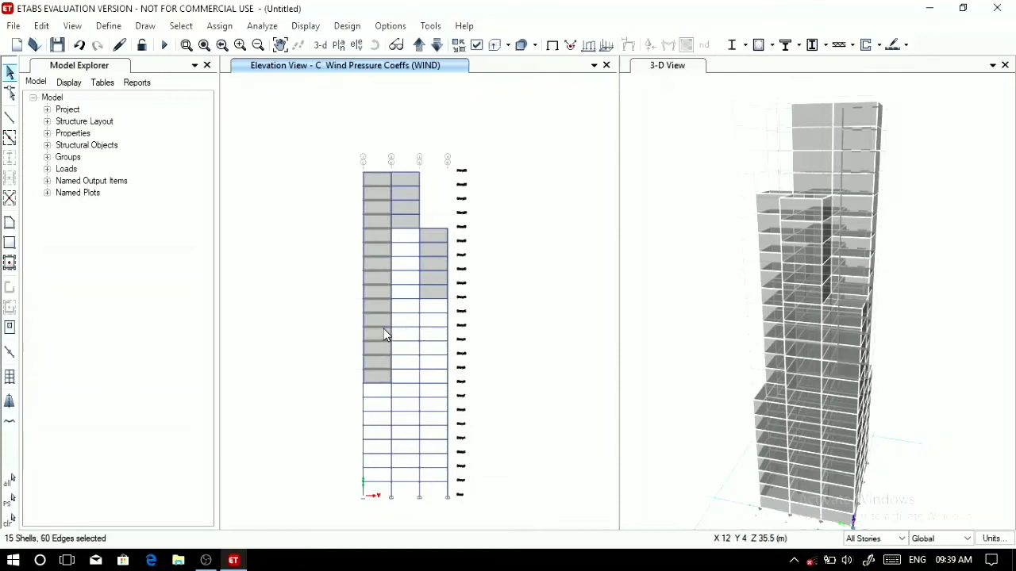
left_click(409, 227)
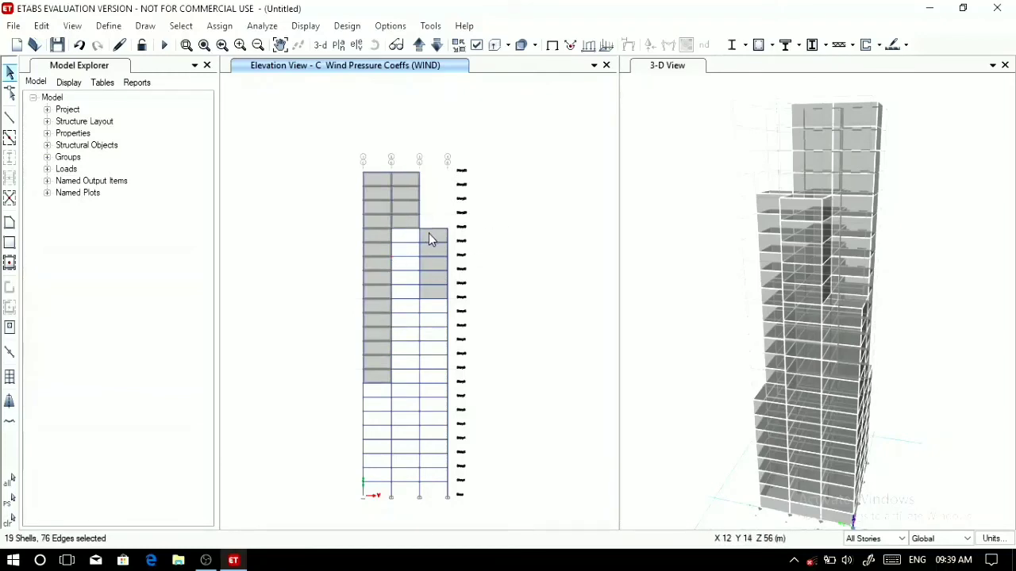
left_click(429, 233)
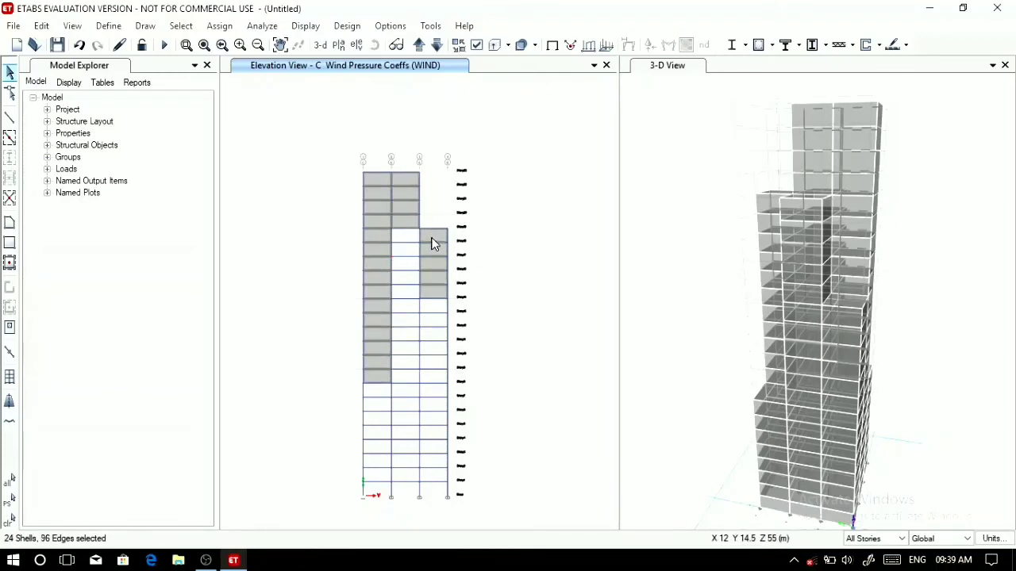
Assign a leeward or sides wind pressure coefficient Cp of -0.25 to the selected elevation C cladding for the WIND pattern, replacing existing loads.
left_click(220, 25)
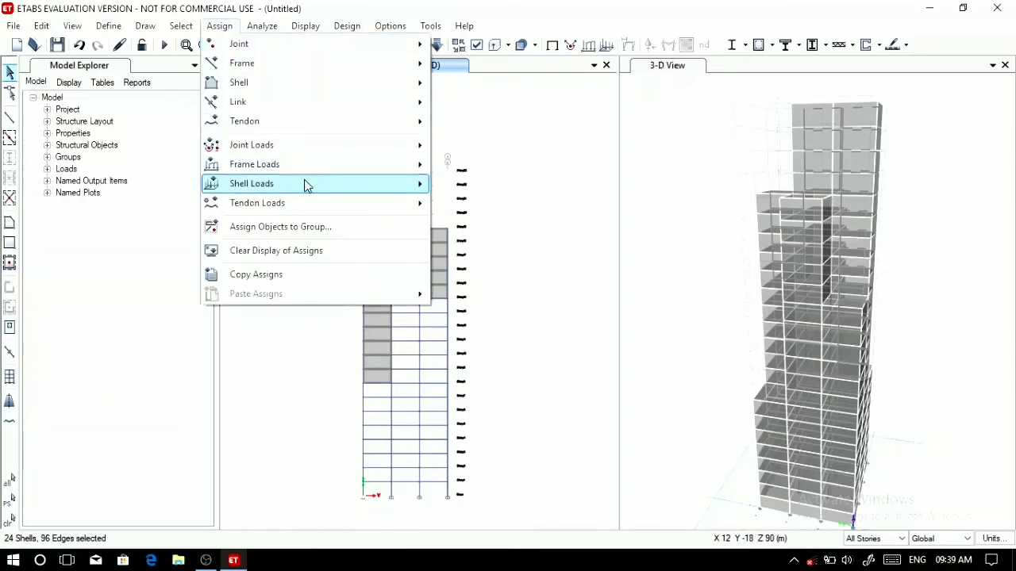
mouse_move(310, 188)
left_click(486, 267)
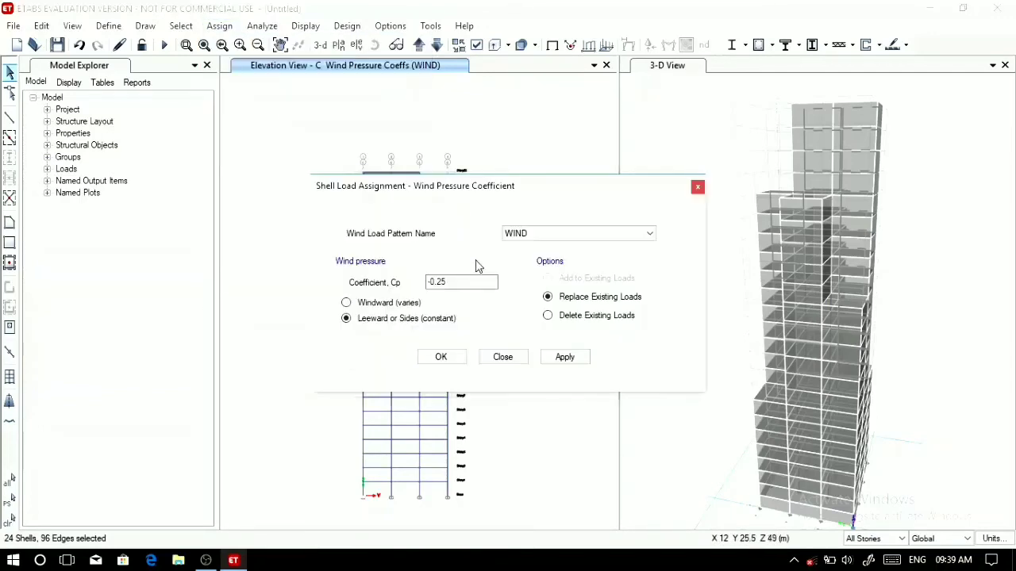
left_click(469, 281)
left_click(555, 358)
left_click(449, 363)
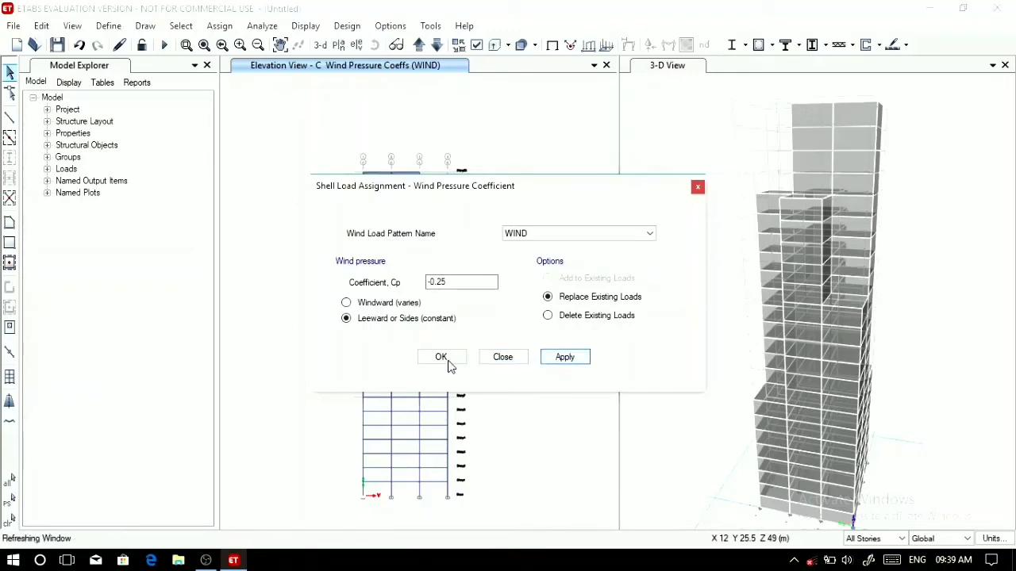
left_click(448, 364)
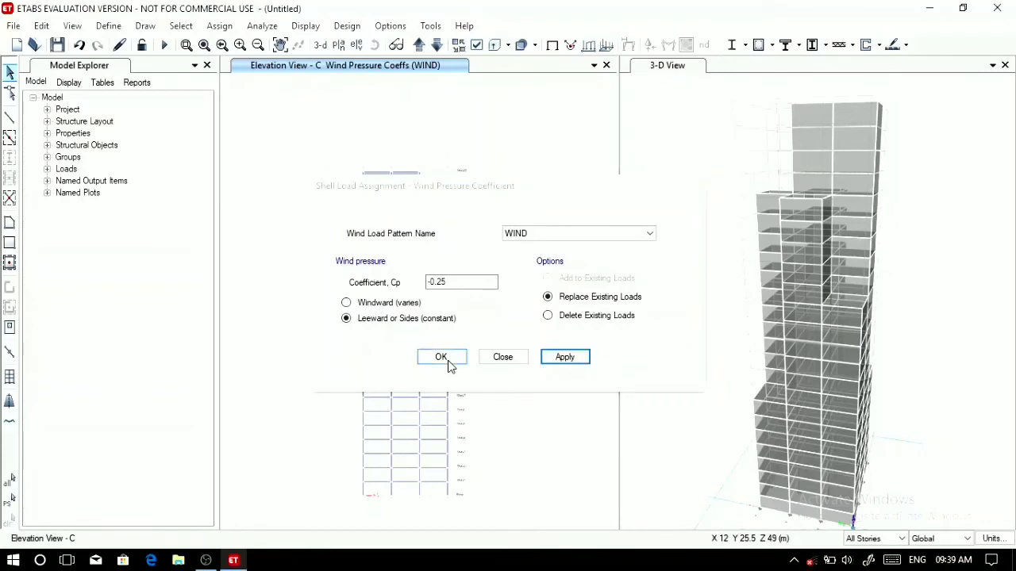
left_click(447, 362)
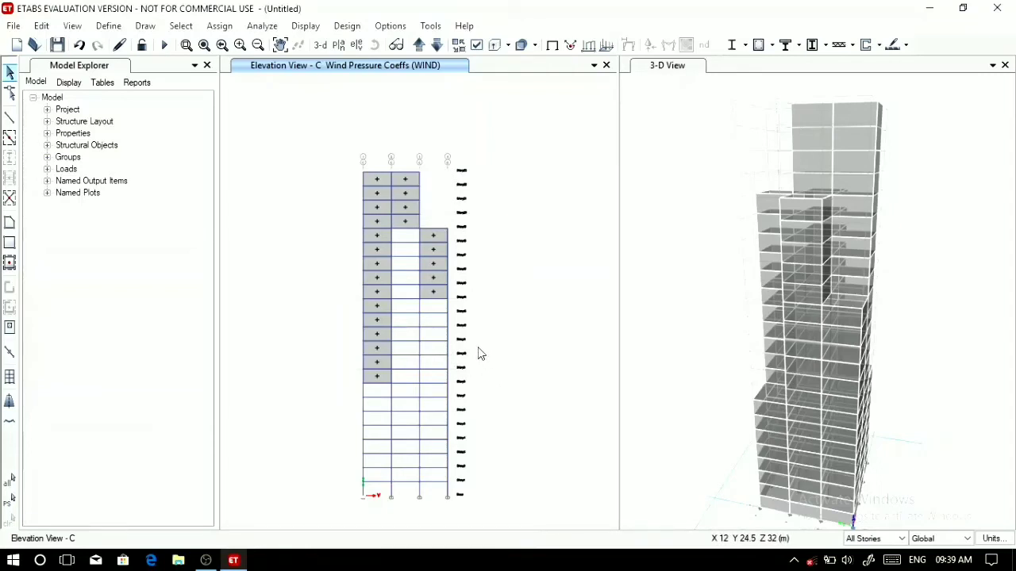
Display elevation 1 and select the cladding panels in all three of its bays.
left_click(364, 50)
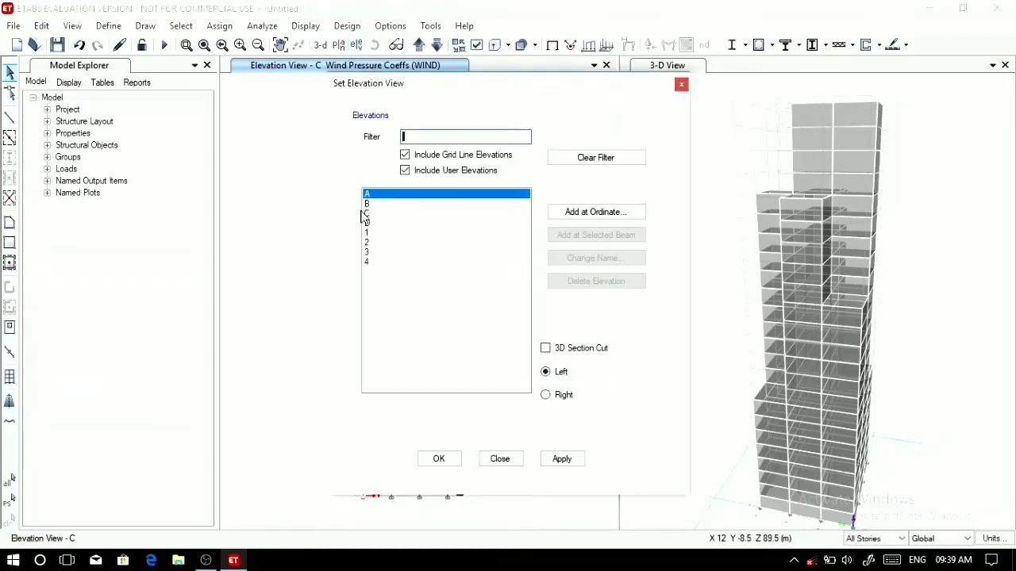
left_click(376, 234)
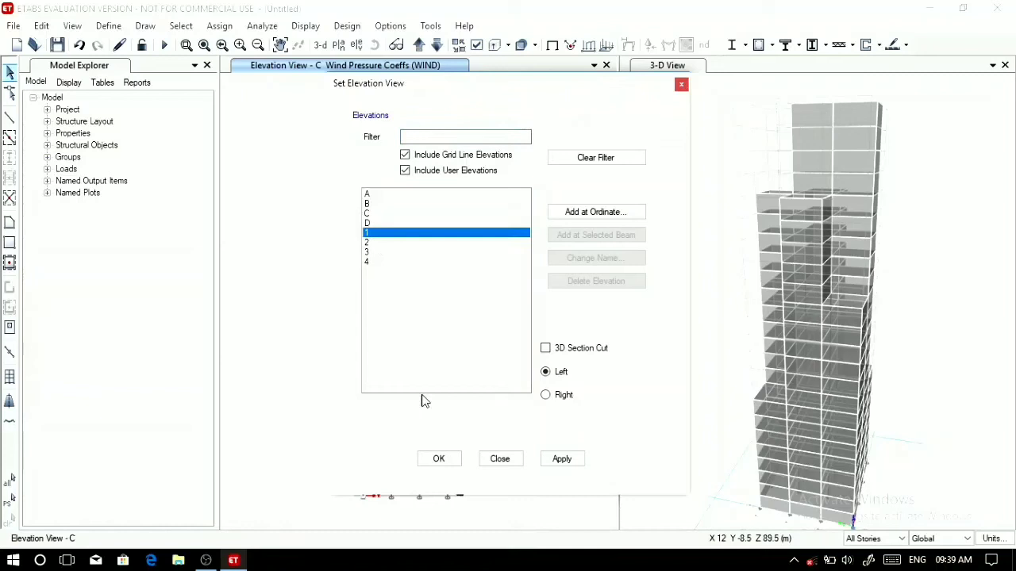
left_click(451, 464)
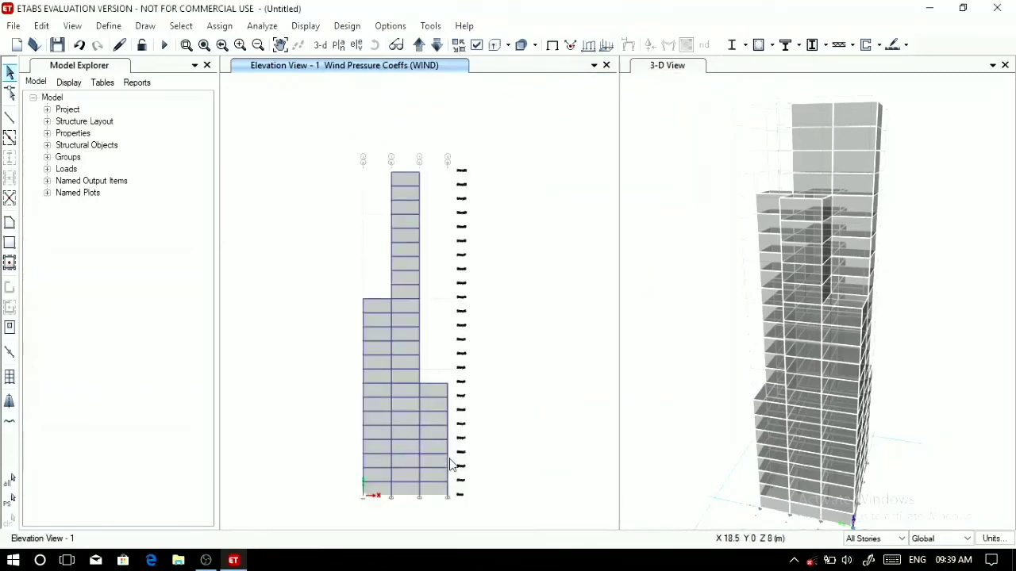
left_click(406, 392)
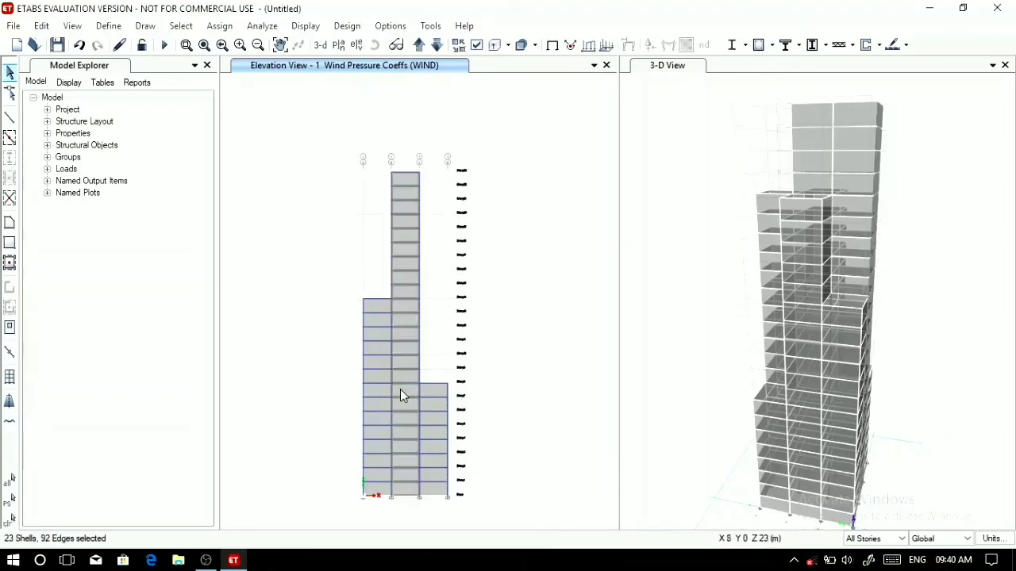
left_click(380, 397)
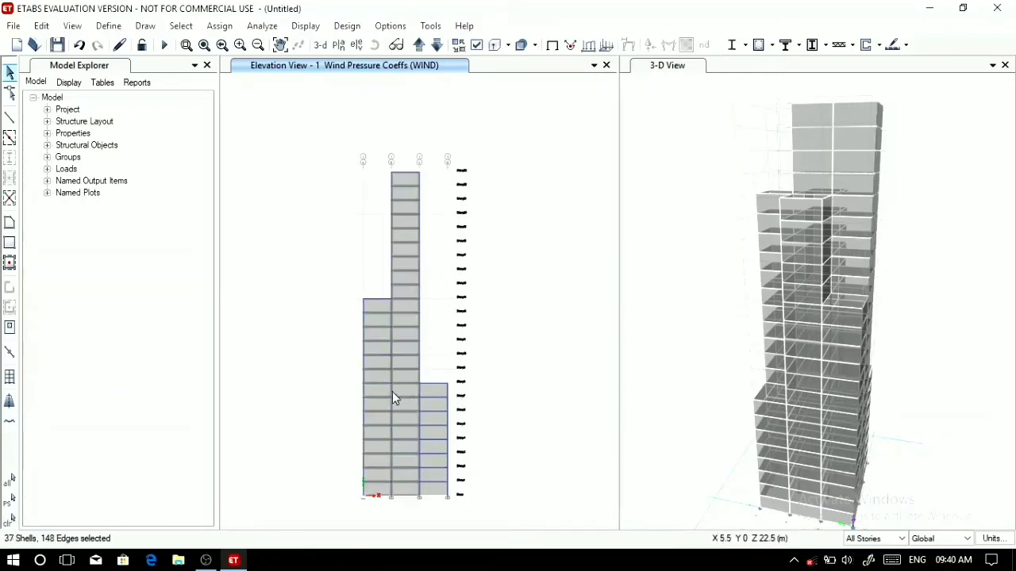
left_click(432, 396)
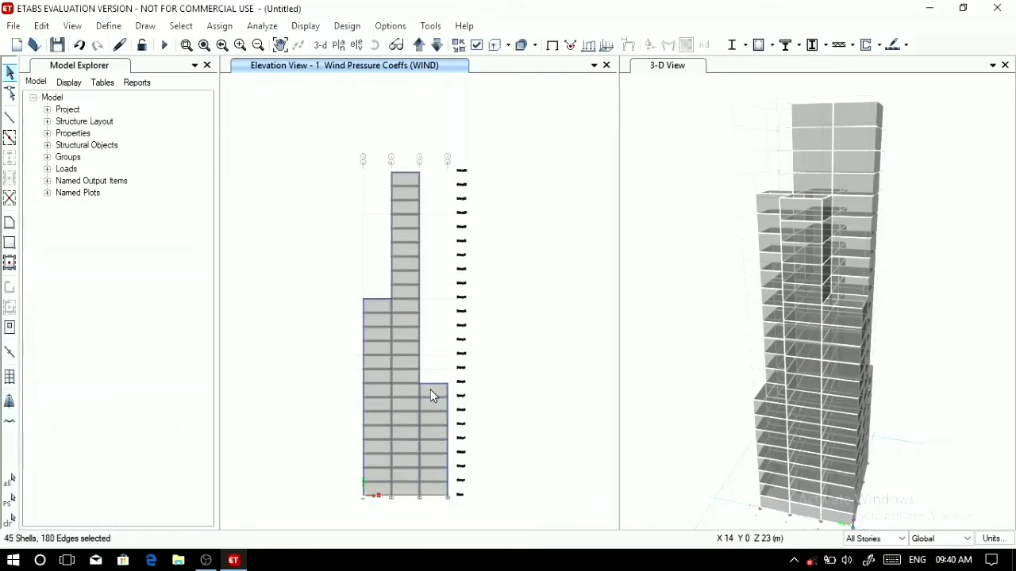
Add the cladding panels in the two outer bays of elevation 2 and all three bays of elevation 3 to the selection.
left_click(419, 46)
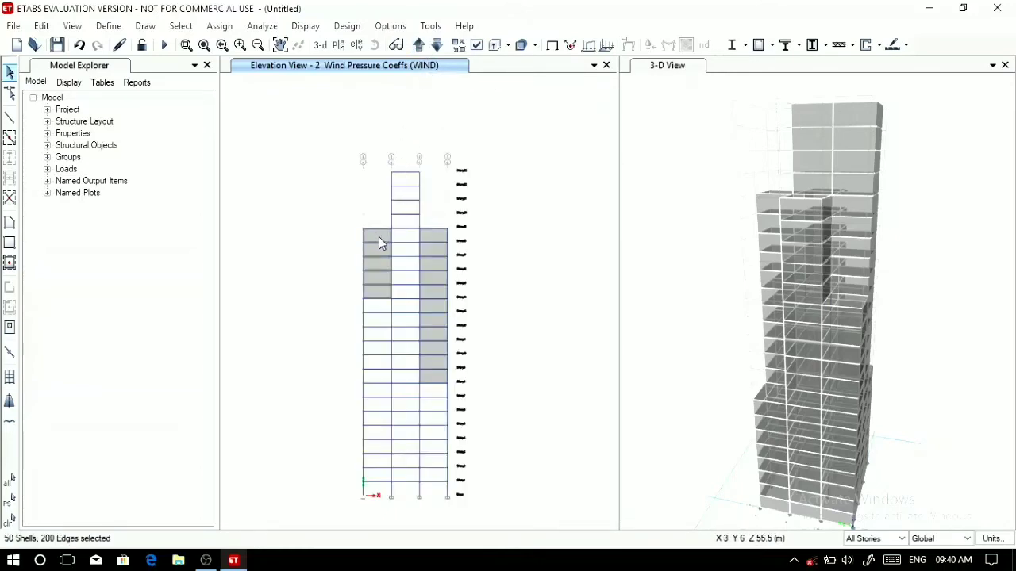
left_click(435, 237)
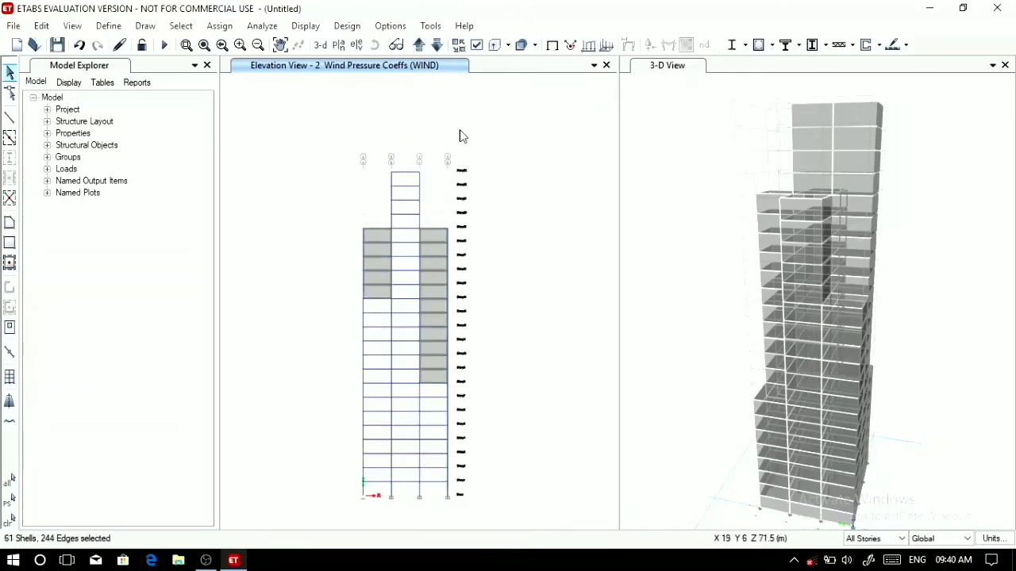
left_click(419, 45)
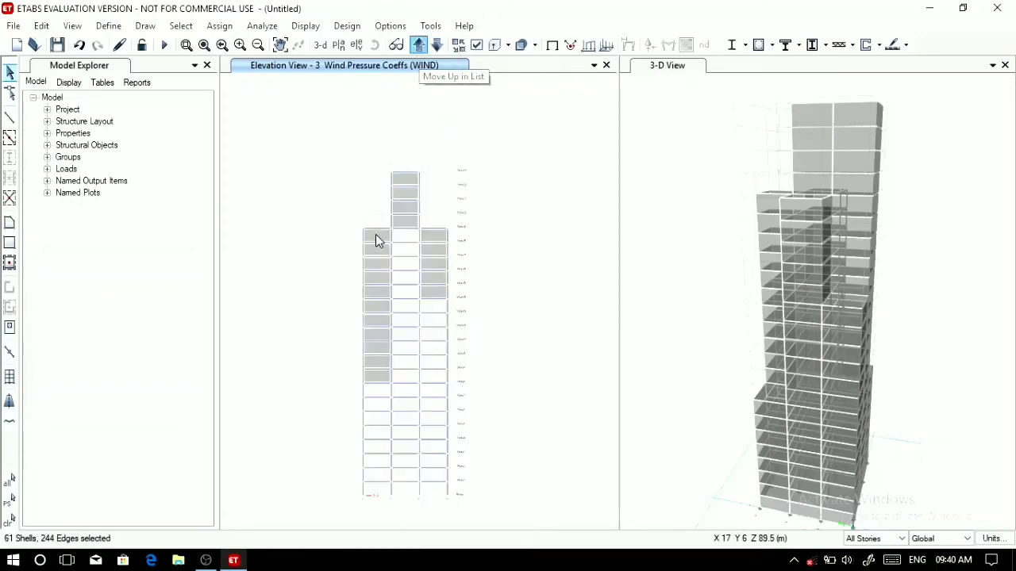
left_click(376, 234)
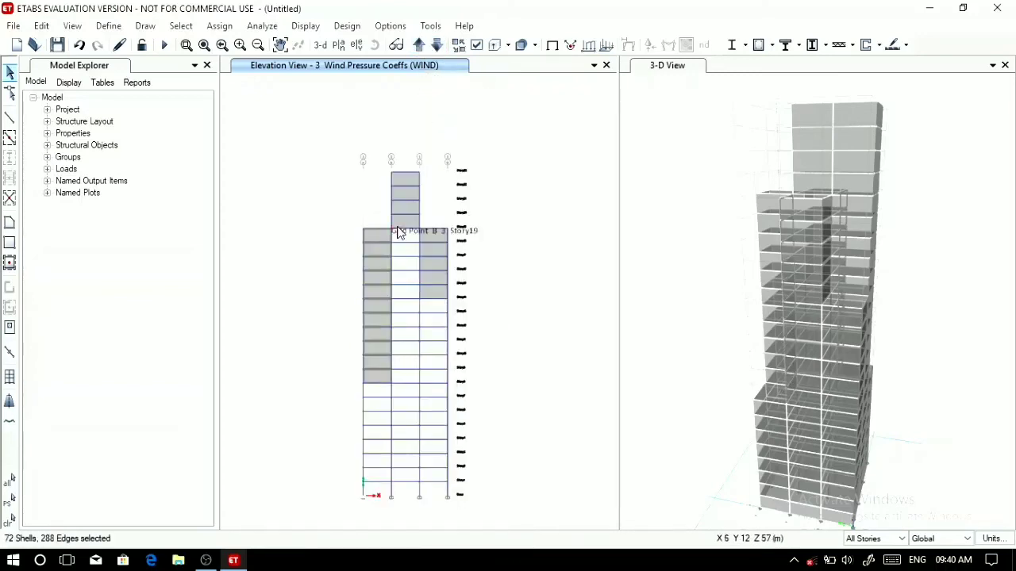
left_click(404, 220)
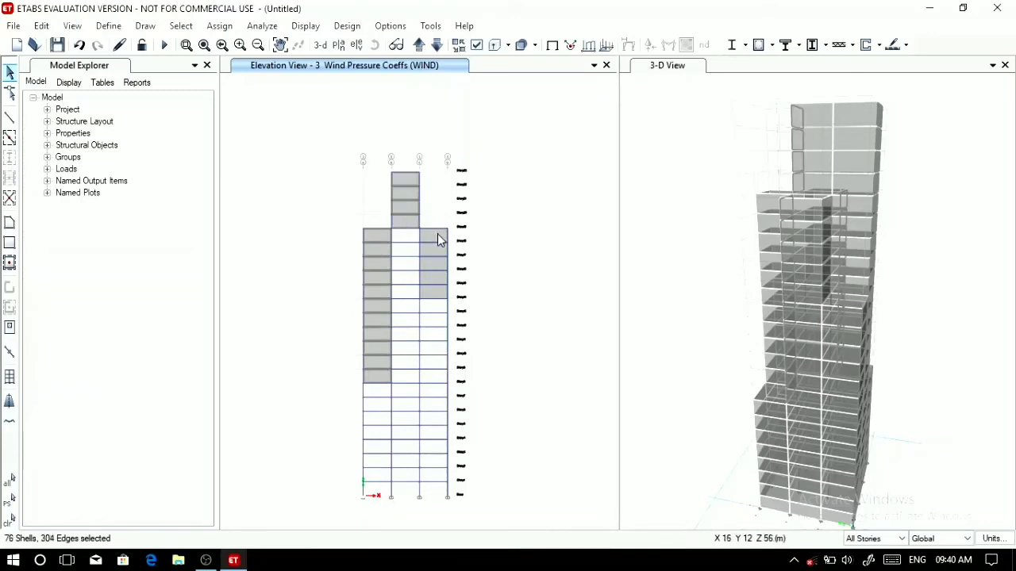
left_click(437, 234)
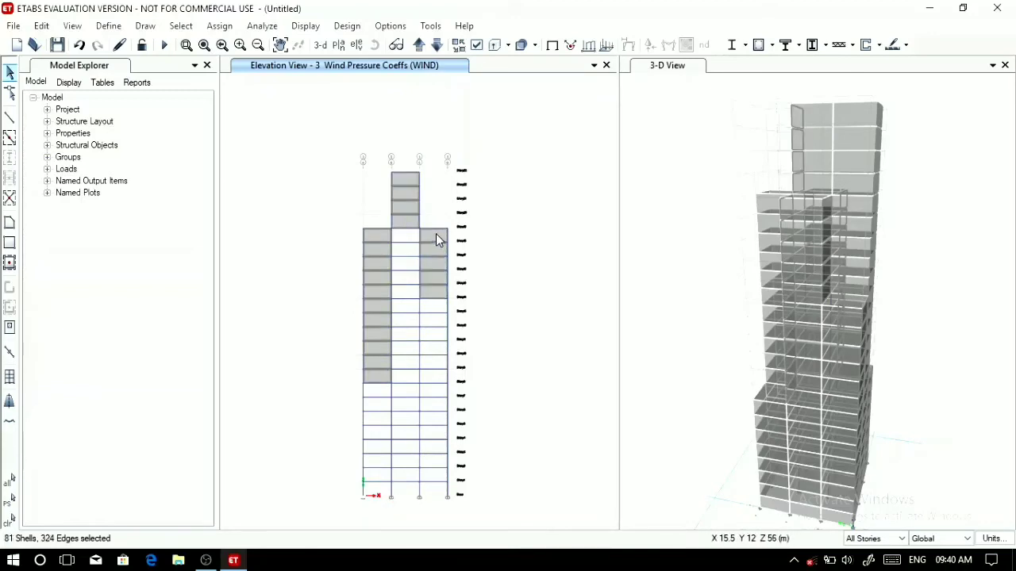
Display elevation 4 and add the cladding panels in all three of its bays to the selection.
left_click(418, 44)
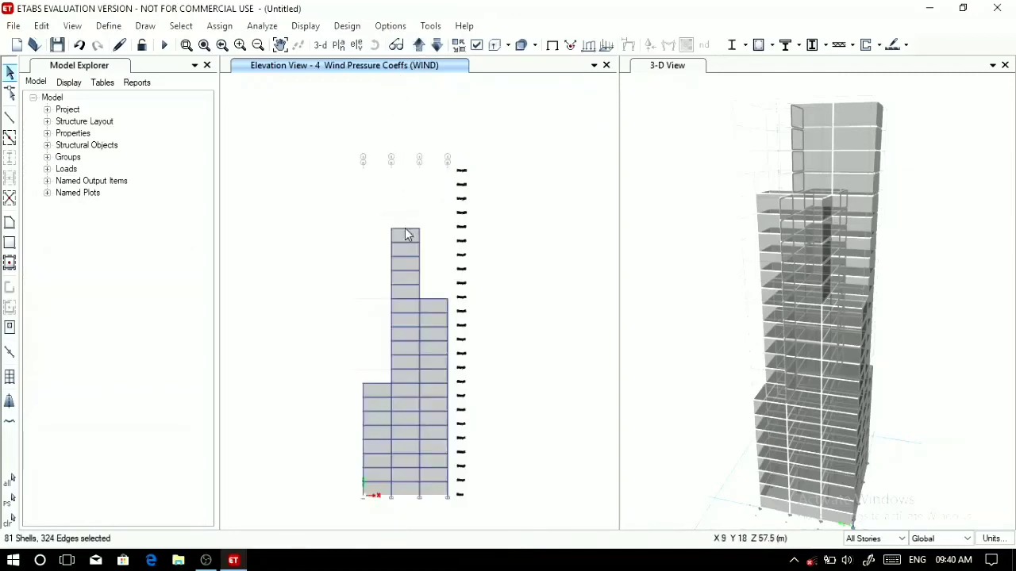
left_click(405, 241)
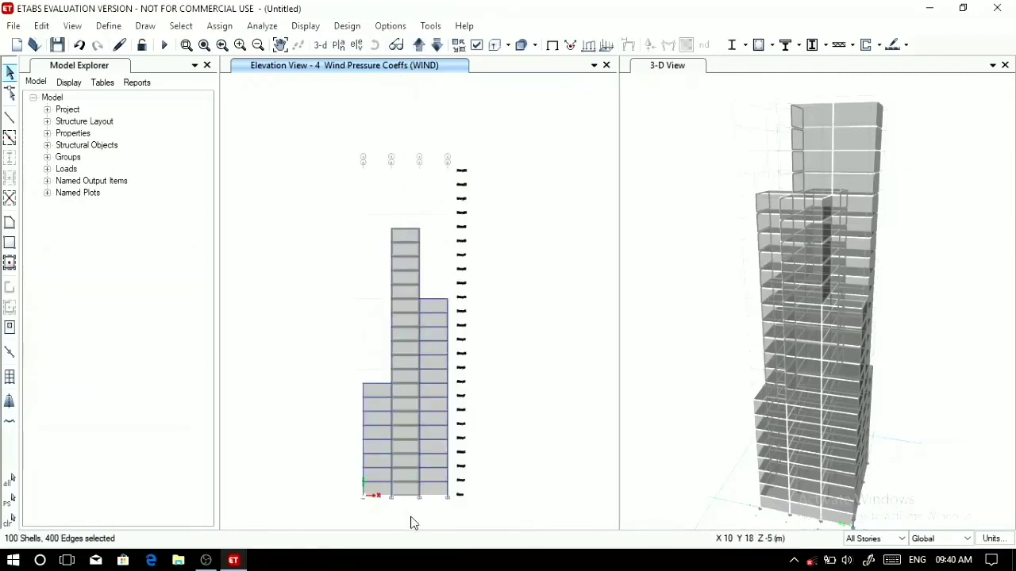
left_click(434, 418)
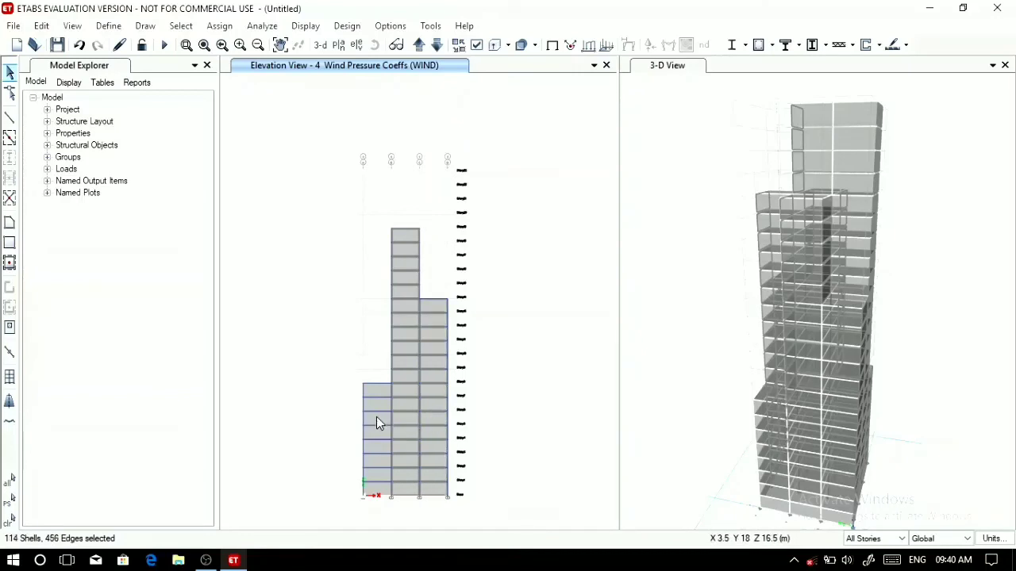
left_click(376, 416)
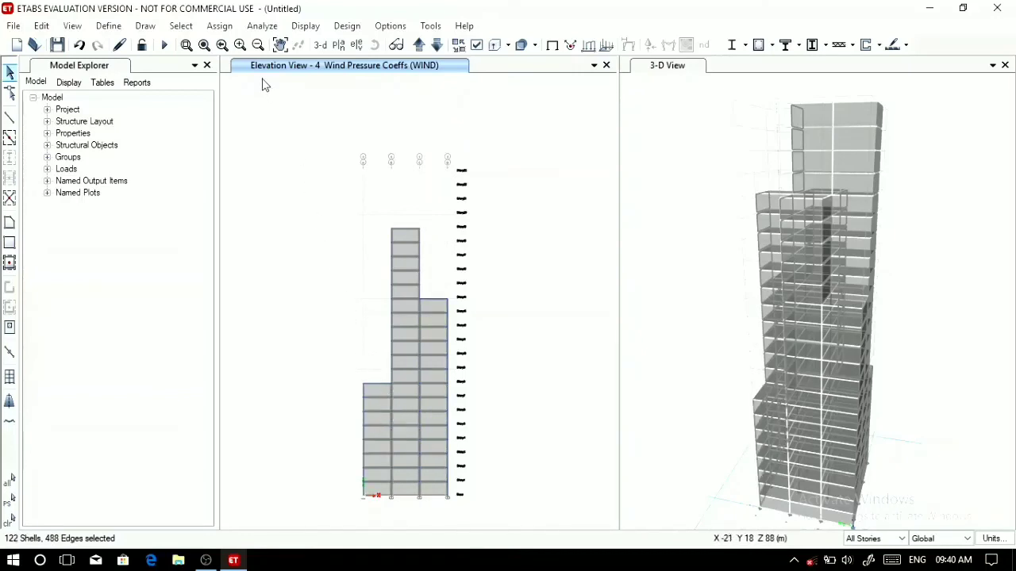
Assign a leeward or sides wind pressure coefficient Cp of -0.8 to the selected cladding on elevations 1 to 4 for WIND, replacing existing loads.
left_click(219, 26)
mouse_move(386, 185)
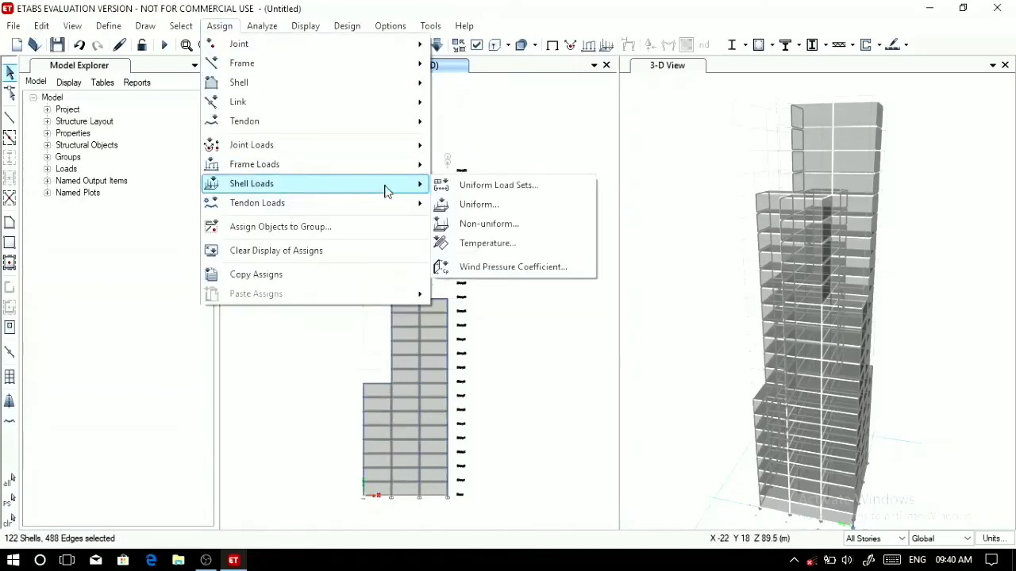
left_click(472, 270)
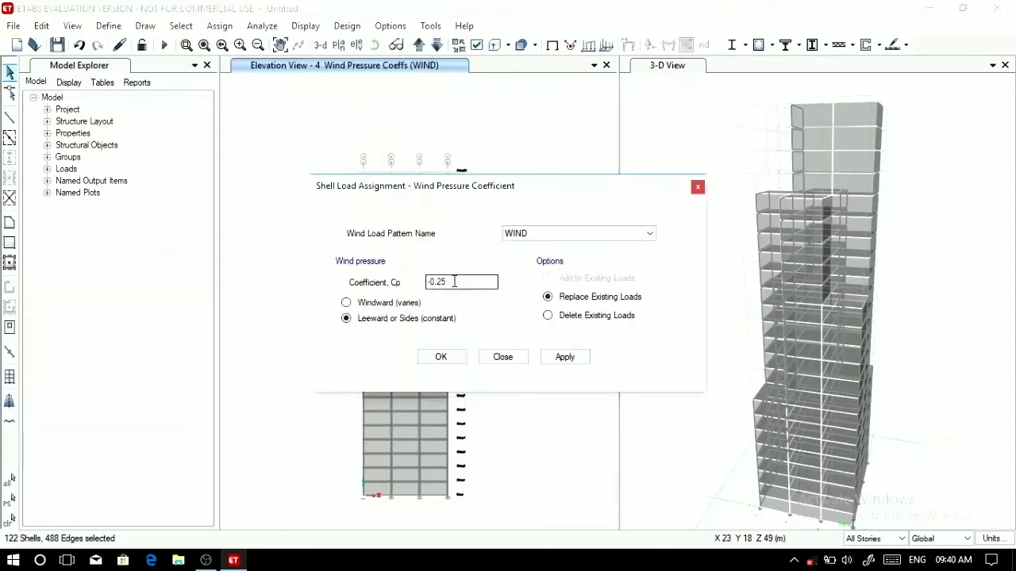
type("-0")
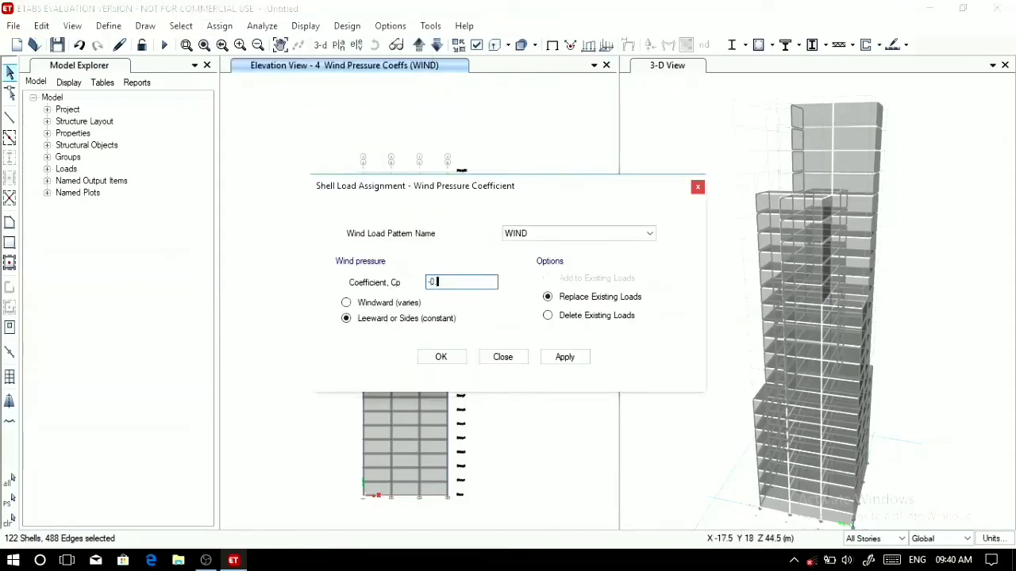
left_click(552, 357)
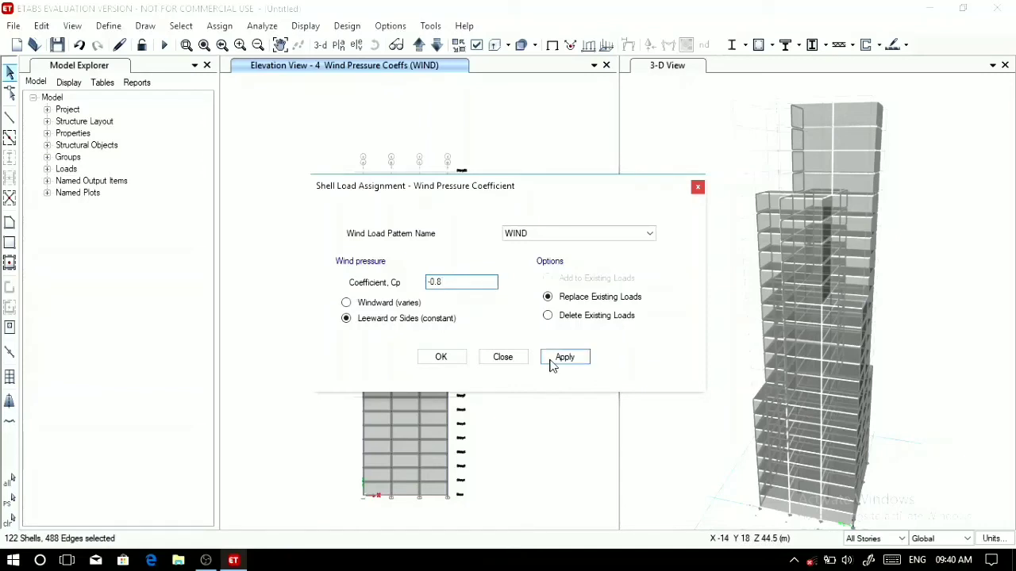
left_click(441, 358)
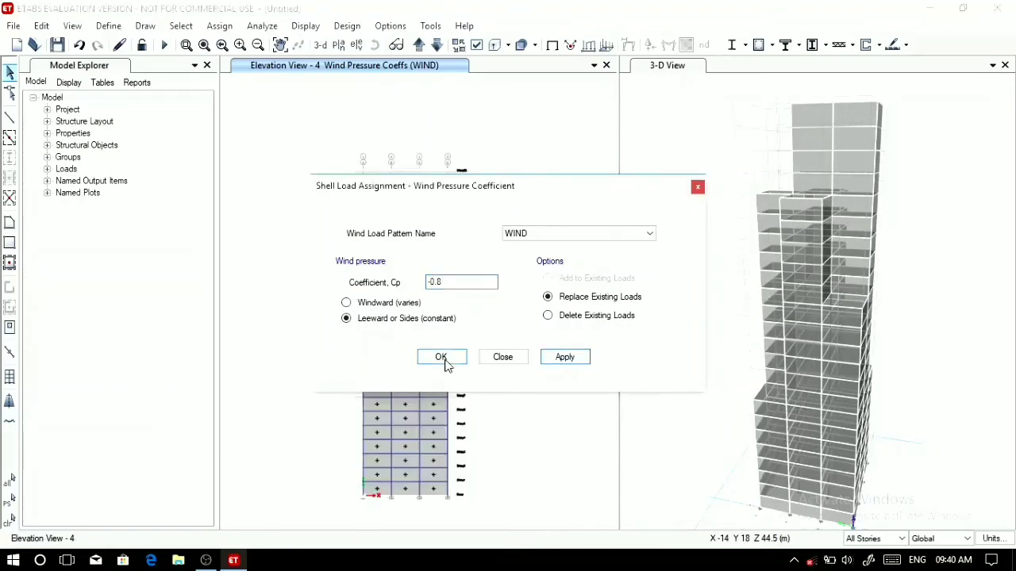
left_click(446, 362)
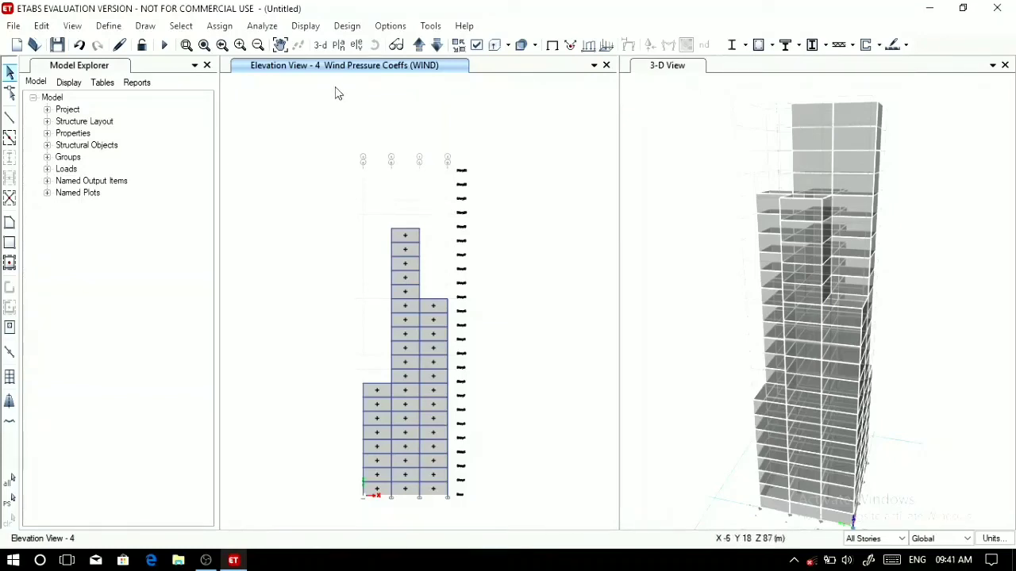
Display the Story1 plan view to check the WIND pressure coefficients on all four sides.
left_click(338, 46)
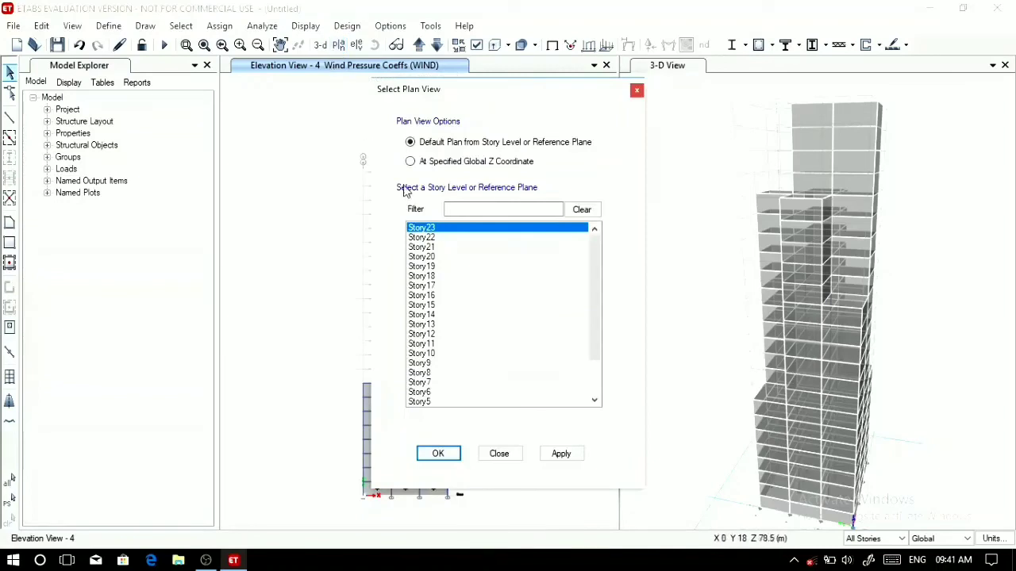
scroll(476, 272, "down", 2)
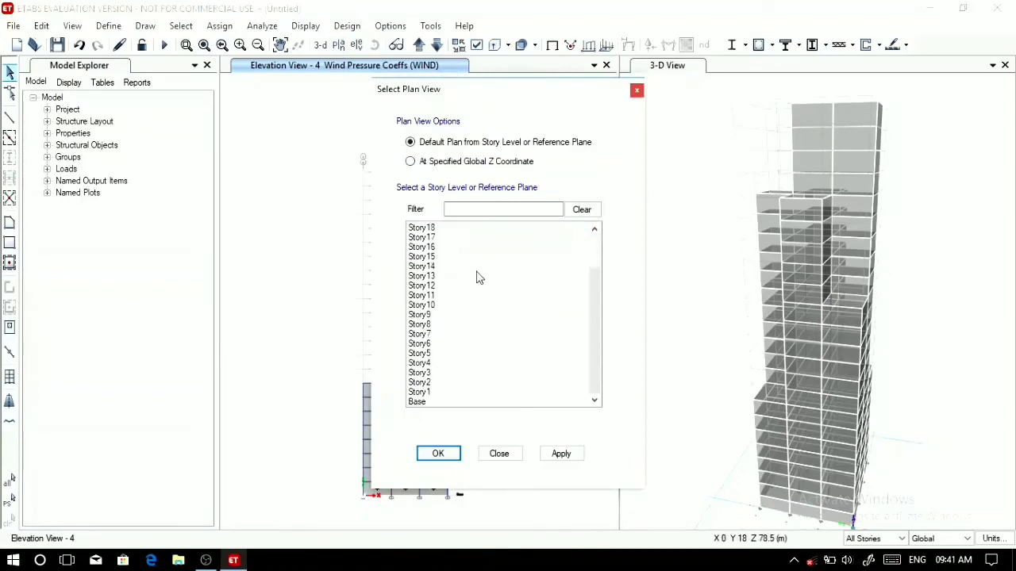
left_click(436, 394)
left_click(439, 453)
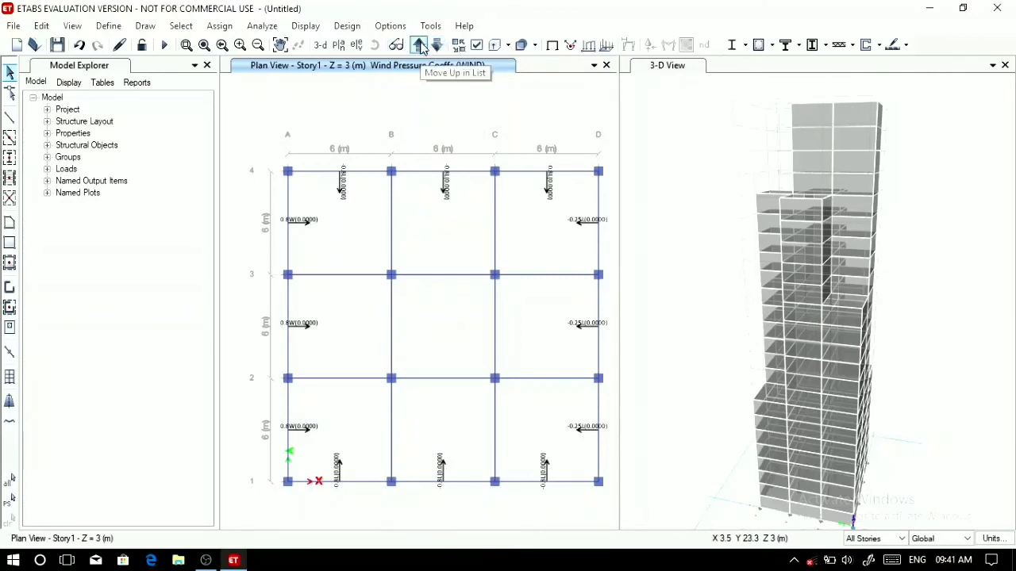
Display the Story10 and Story19 plan views in turn to check the WIND pressure coefficients around the stepped floor outlines.
left_click(338, 46)
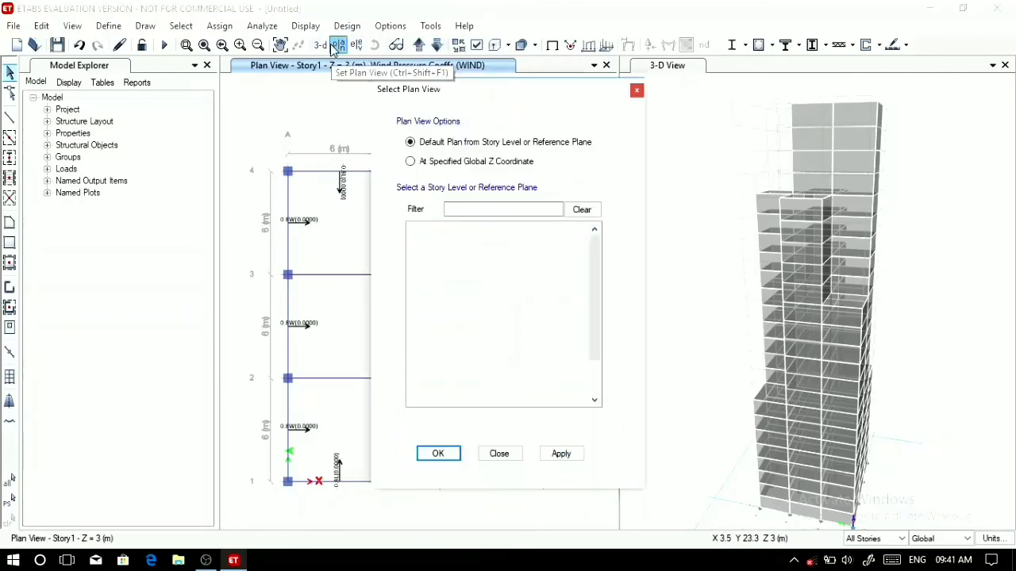
left_click(436, 355)
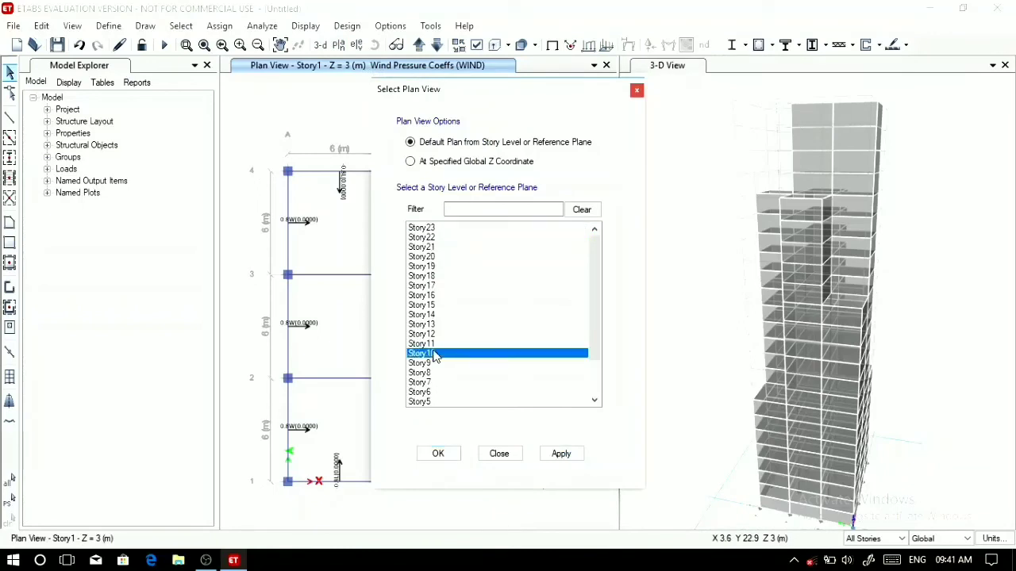
left_click(446, 452)
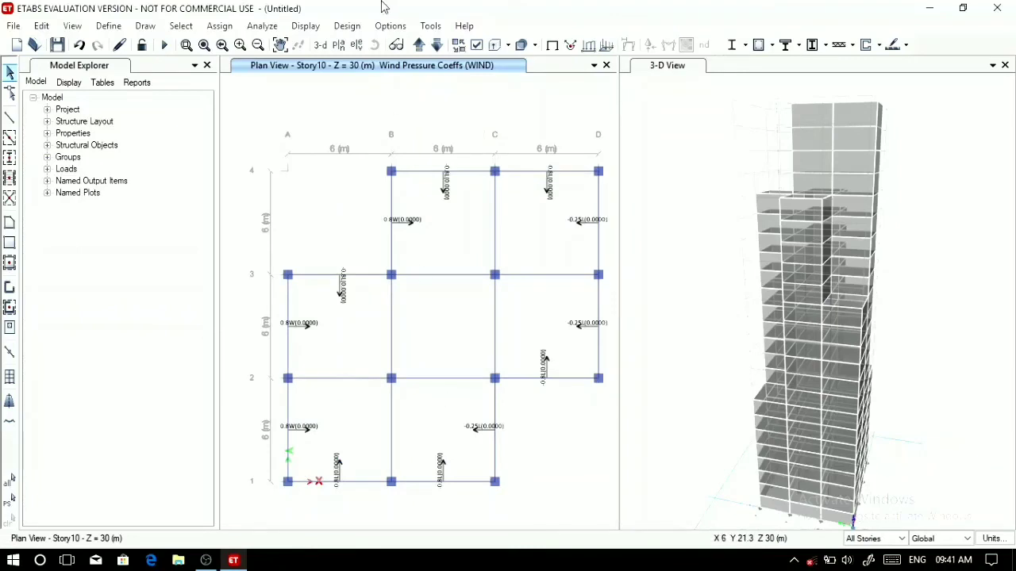
left_click(338, 45)
left_click(432, 267)
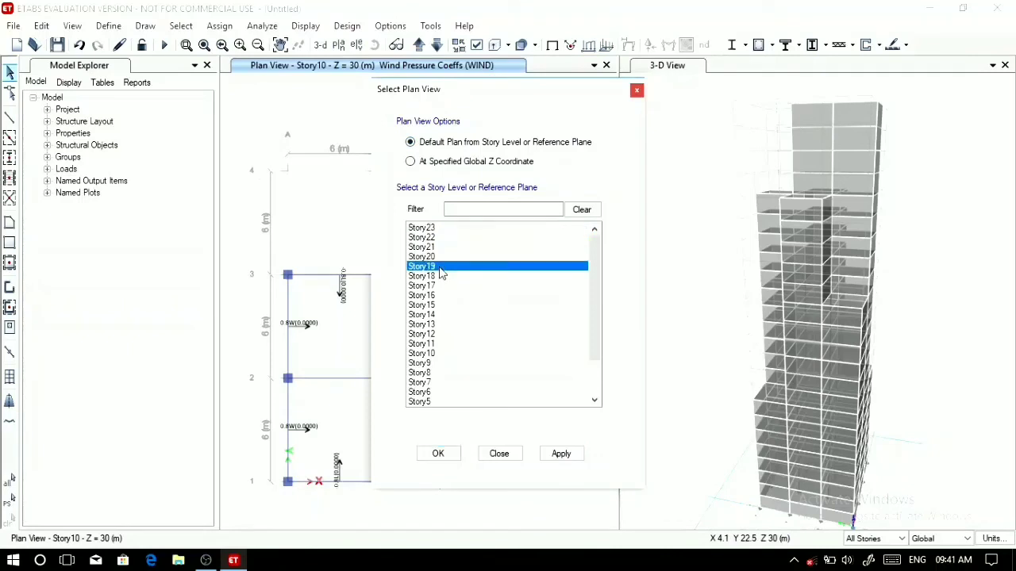
left_click(451, 463)
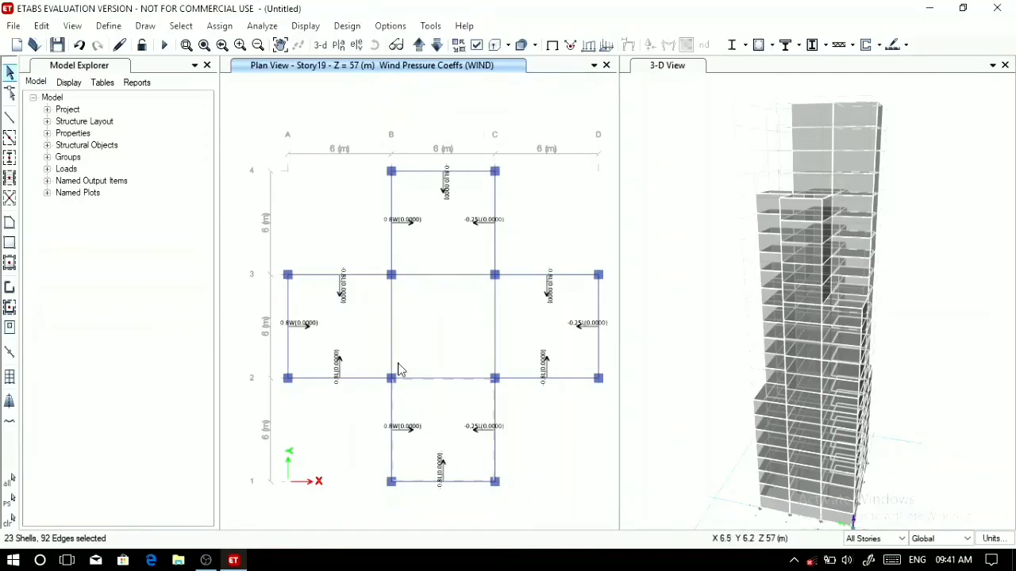
Display the Story23 and Story15 plan views in turn to check the WIND pressure coefficients around their outlines.
left_click(338, 45)
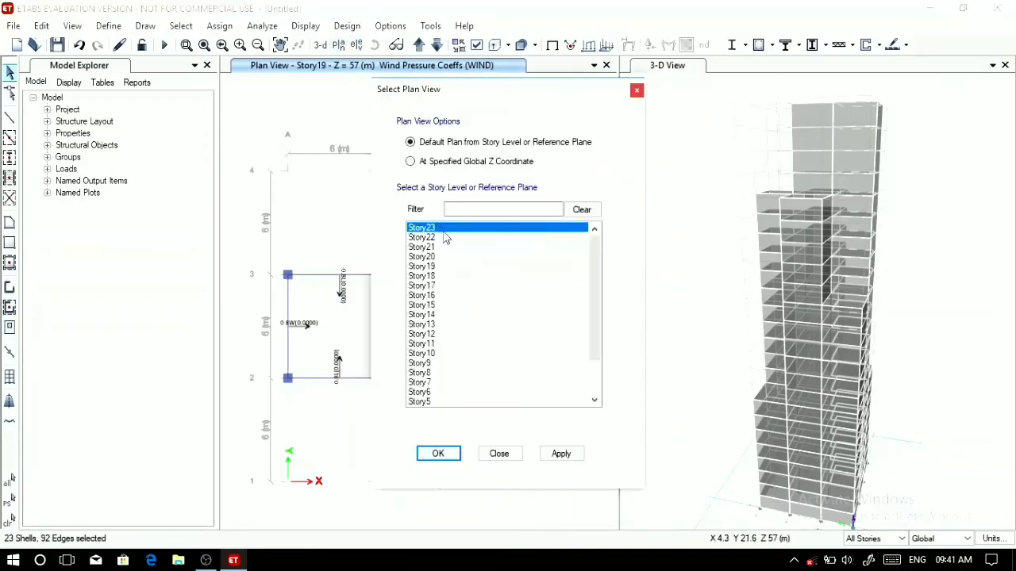
left_click(457, 458)
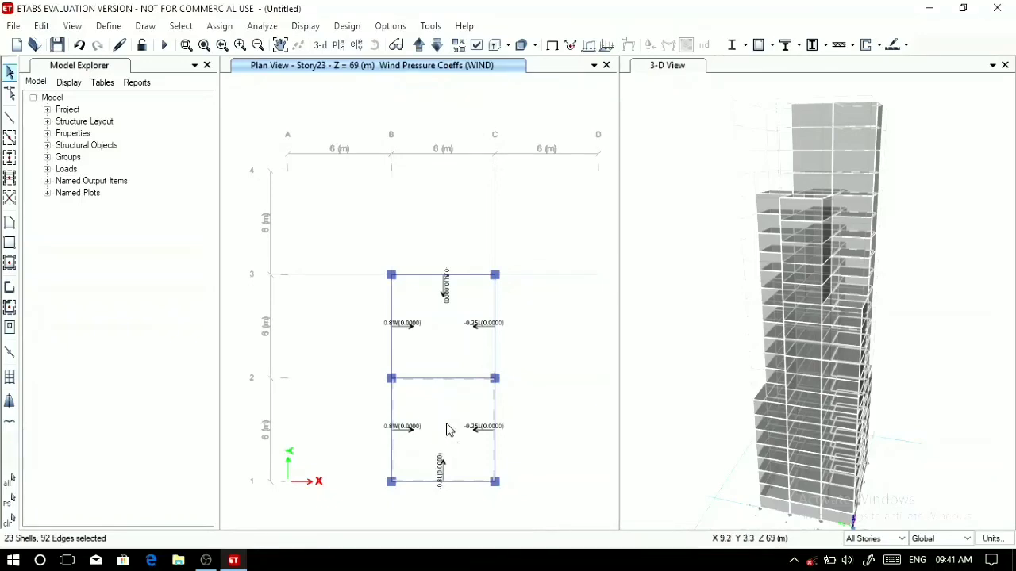
left_click(338, 44)
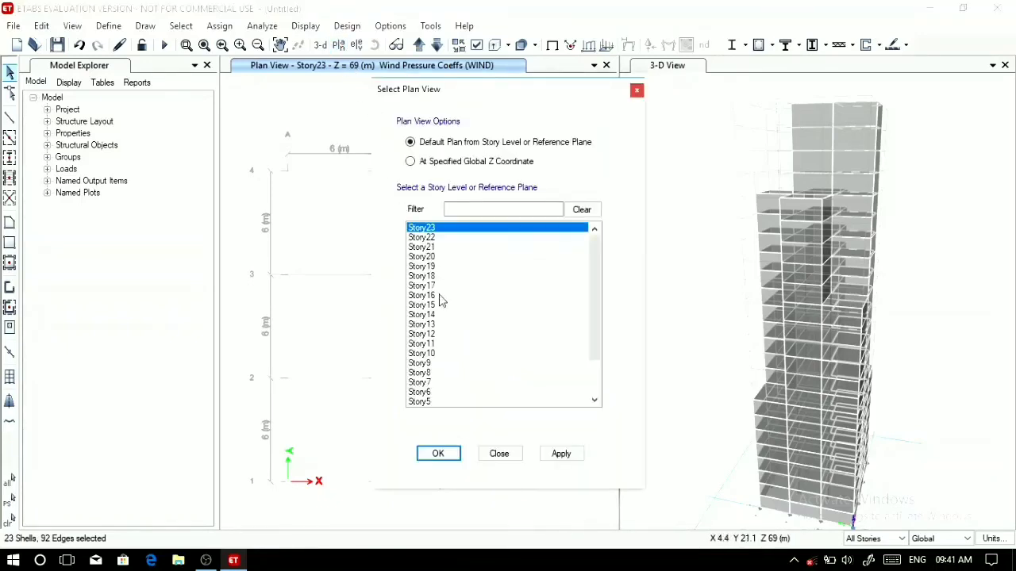
left_click(442, 305)
left_click(456, 459)
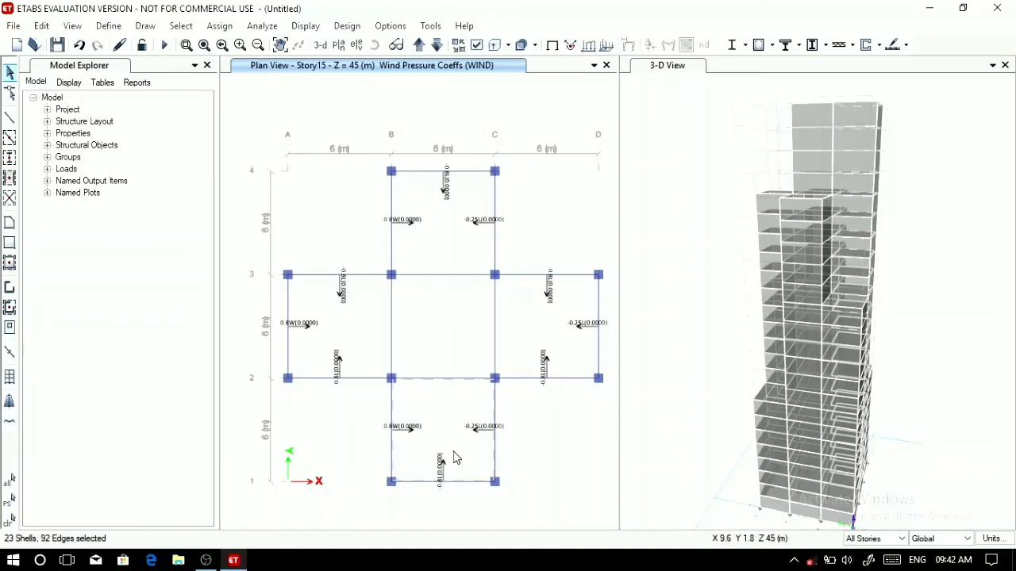
Show the frame objects extruded in the 3-D view and rotate the tower to view its stepped setbacks from a corner.
left_click(679, 68)
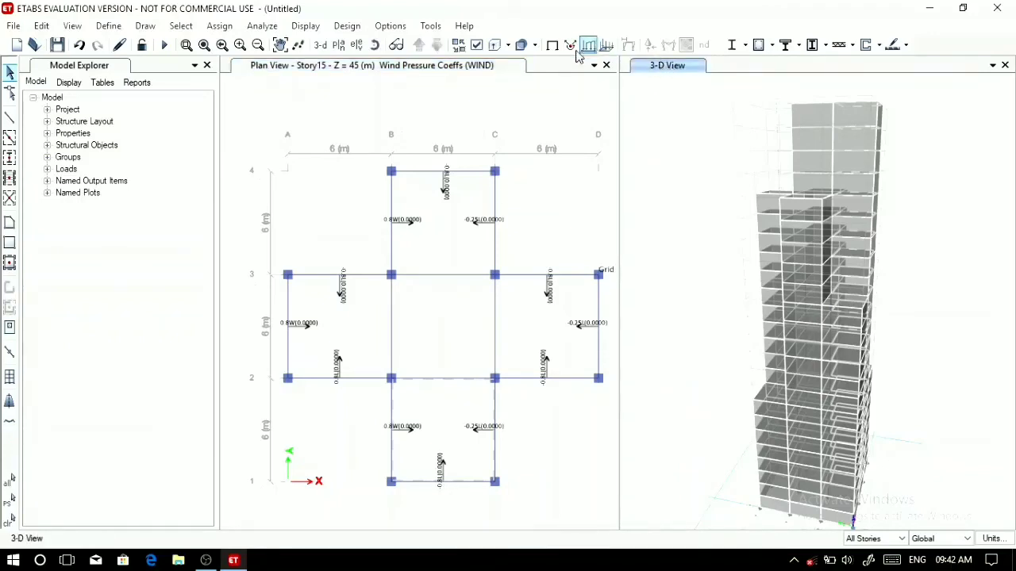
left_click(507, 45)
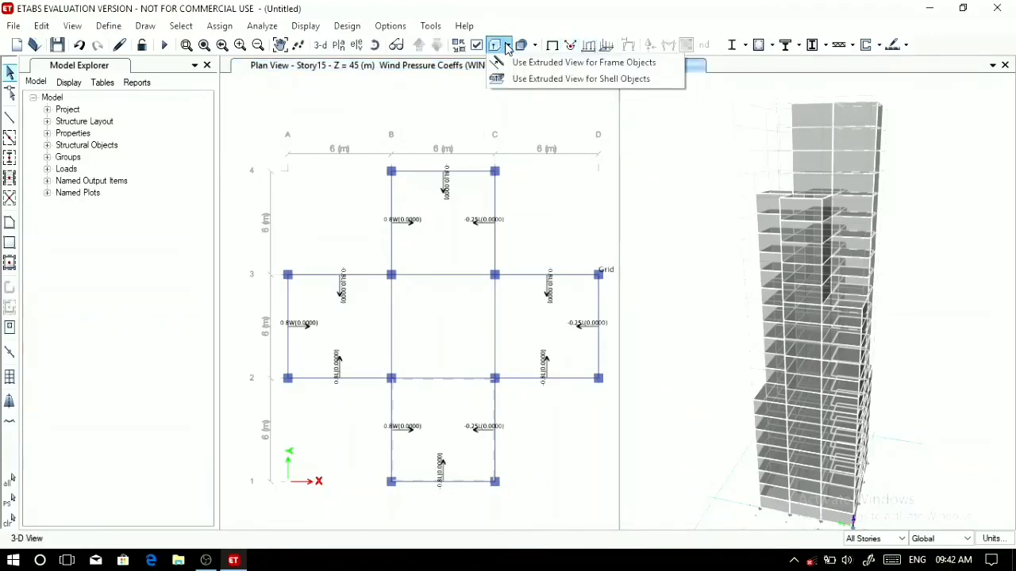
left_click(514, 63)
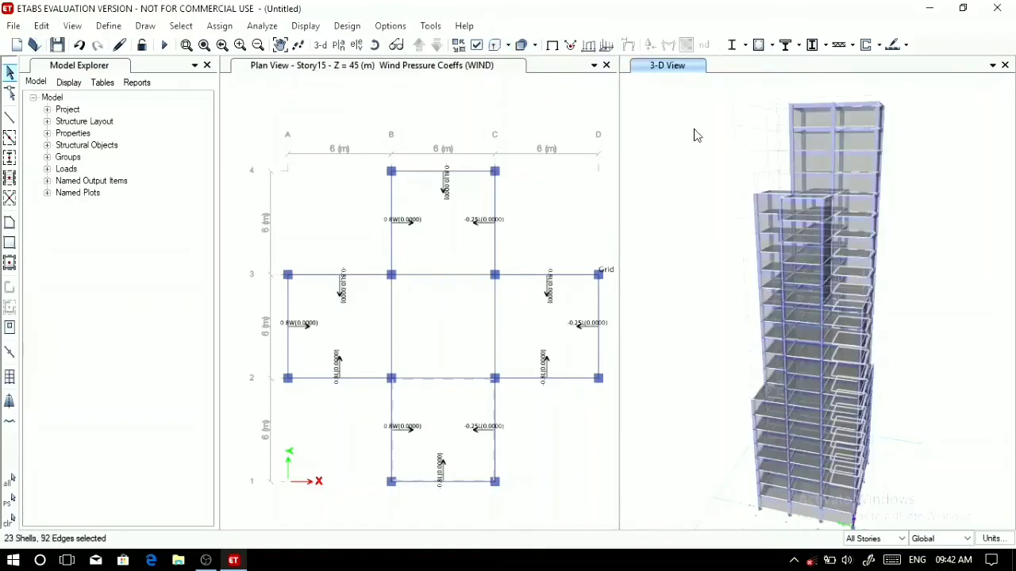
left_click(373, 45)
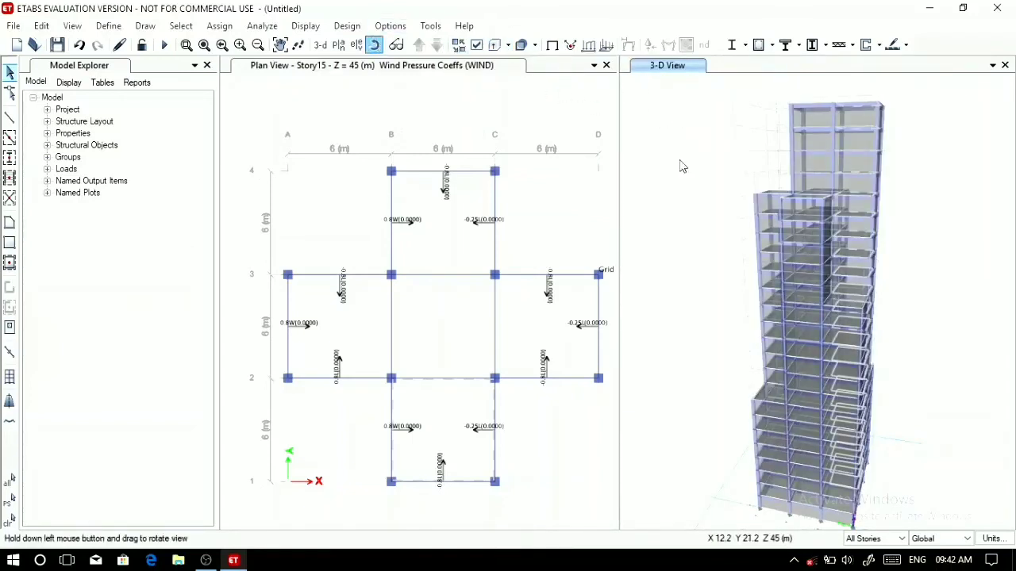
left_click_drag(849, 240, 895, 267)
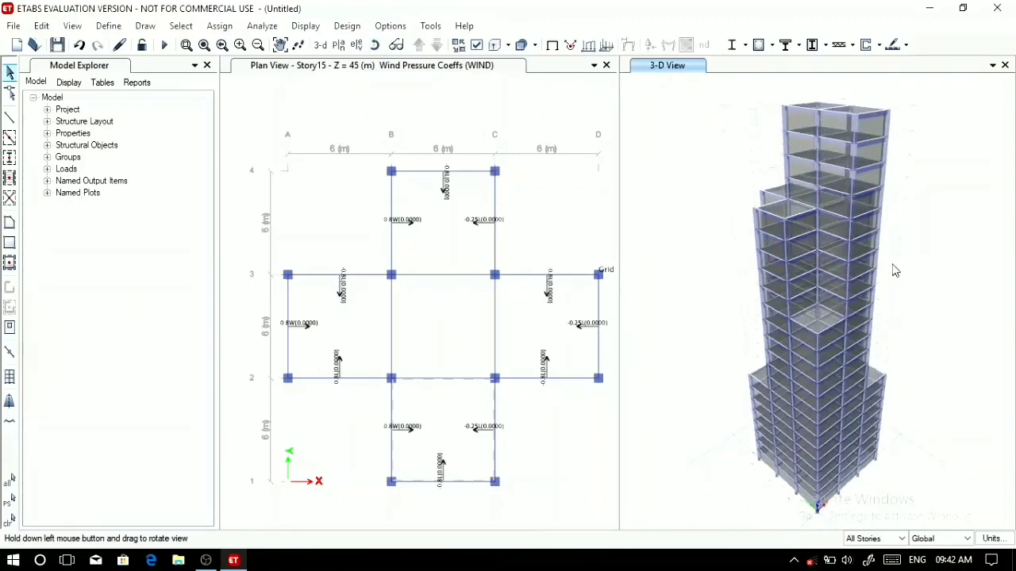
Run the analysis, saving the model as FINAL PROJECT BUILDING in the ETABS folder.
left_click(263, 27)
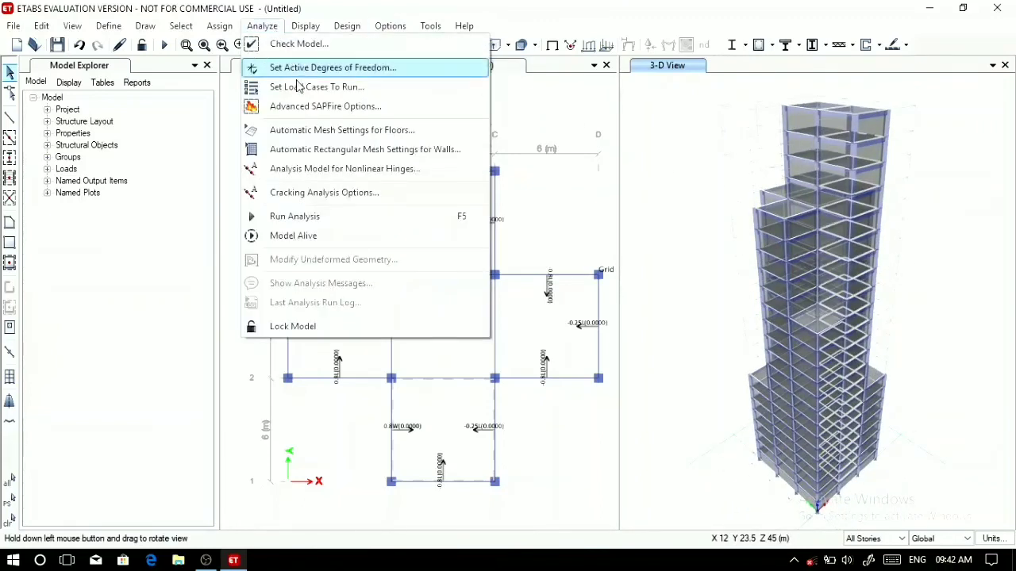
left_click(341, 217)
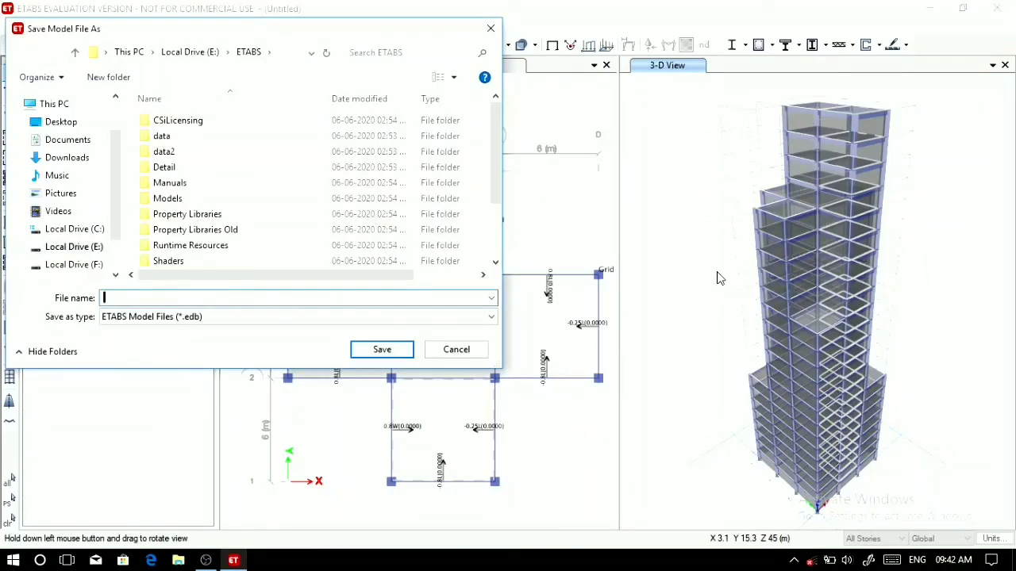
type("FI")
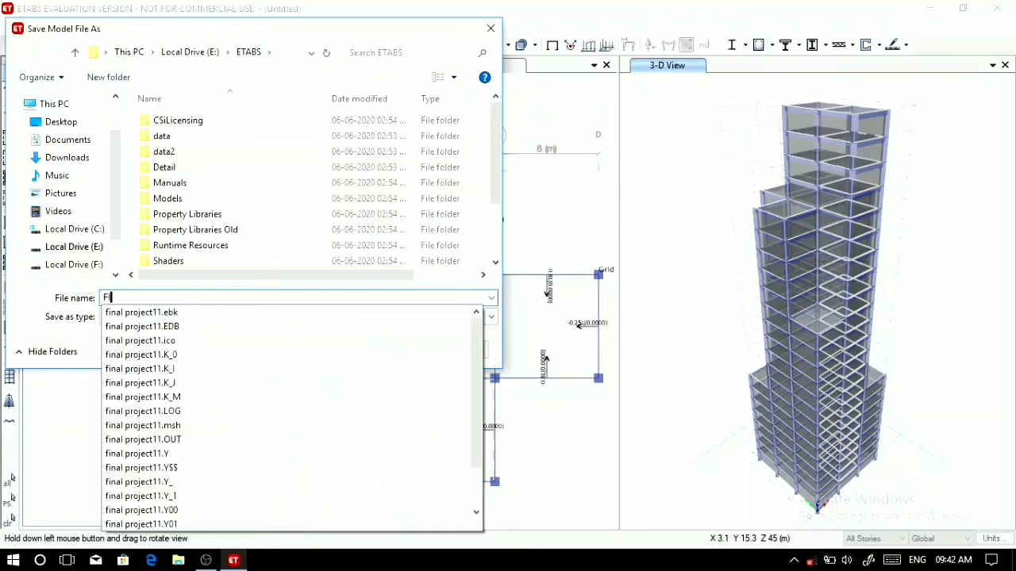
type("NAL PROJECT ")
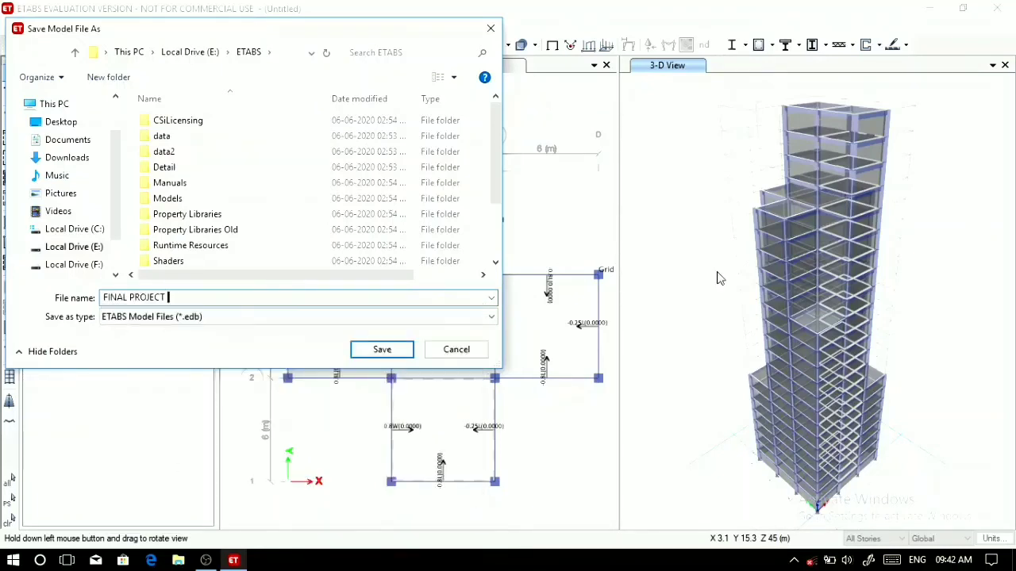
type("BUILDING")
left_click(394, 351)
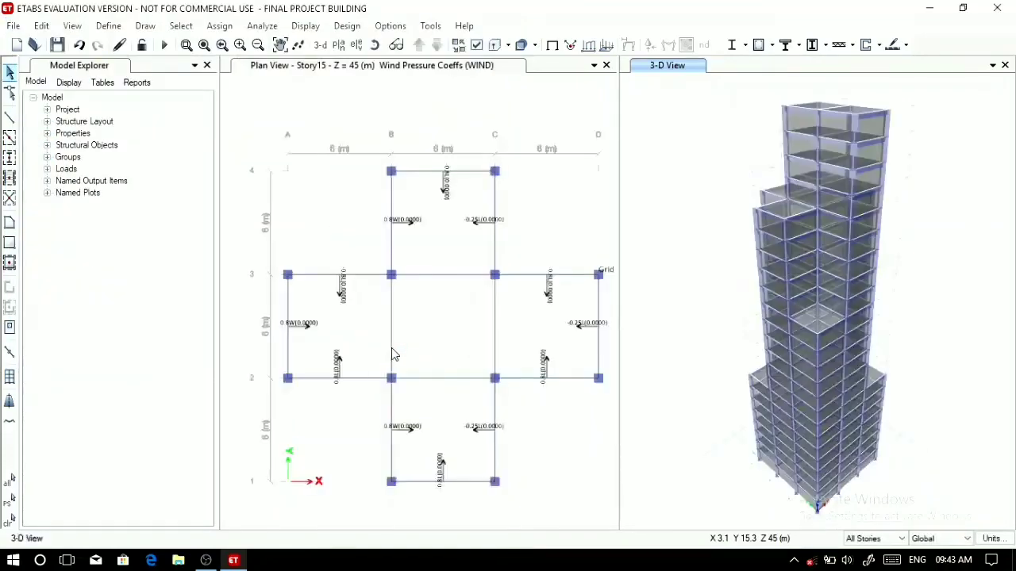
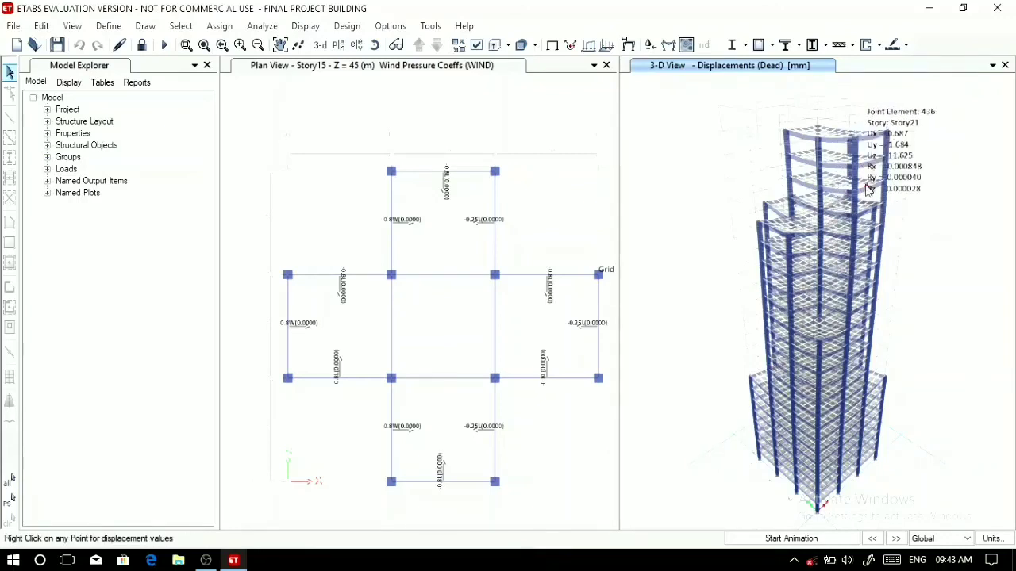
mouse_move(789, 272)
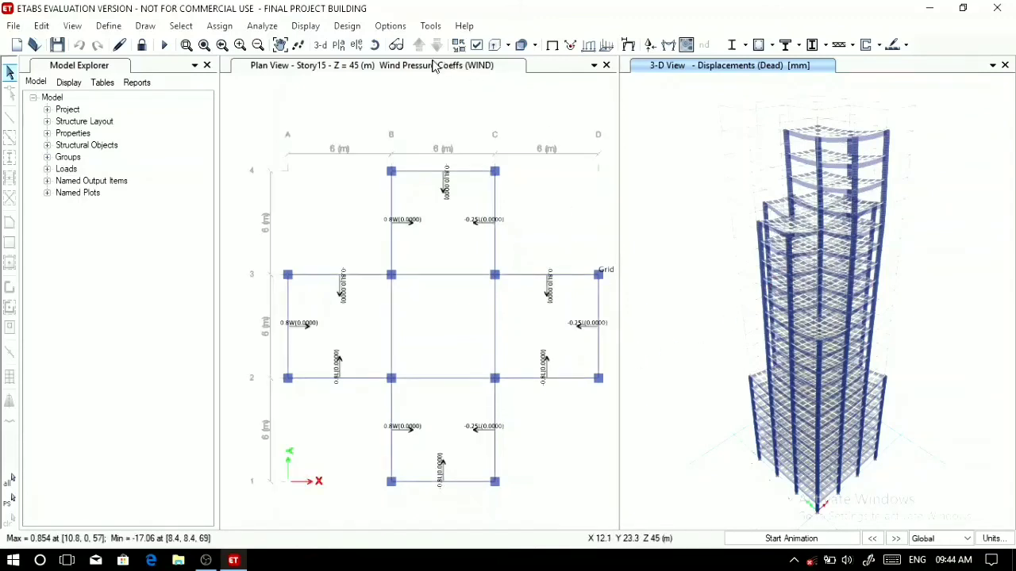
Start the concrete frame design check and agree to reiterate the analysis and design for the differing sections.
left_click(349, 25)
mouse_move(391, 65)
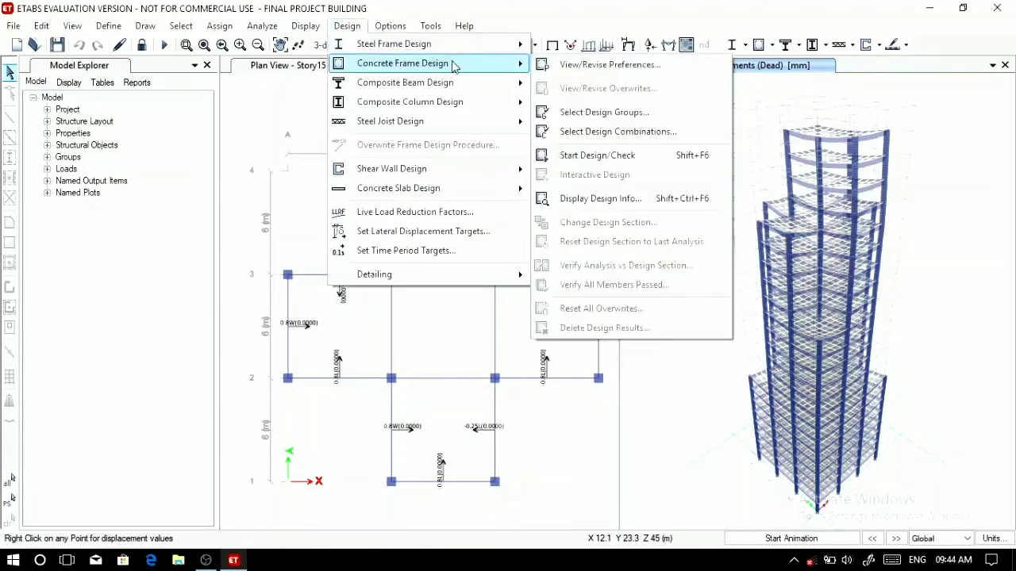
left_click(621, 156)
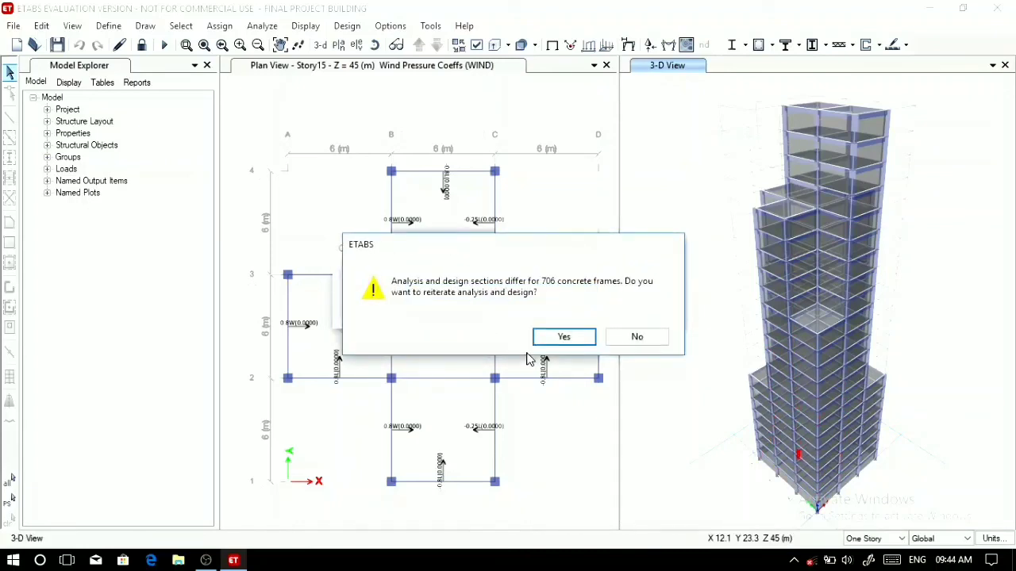
left_click(550, 336)
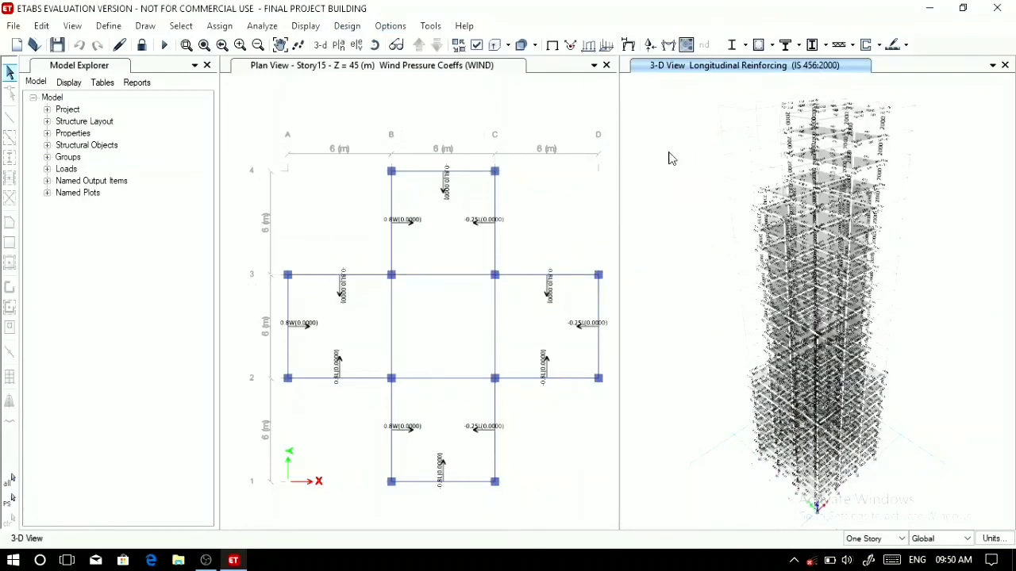
Verify whether all concrete frame members pass the design check and dismiss the result.
left_click(346, 27)
mouse_move(520, 62)
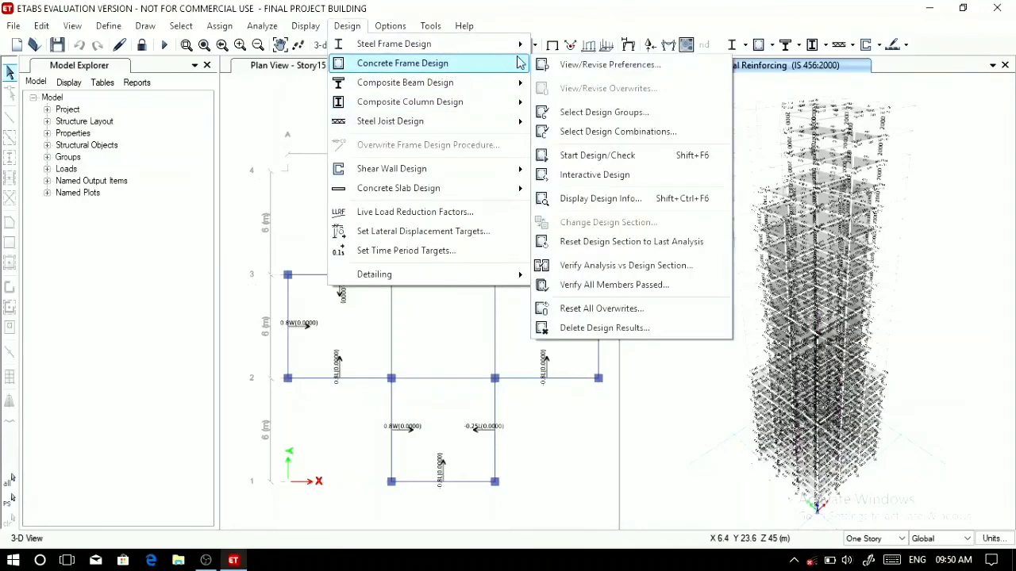
left_click(633, 286)
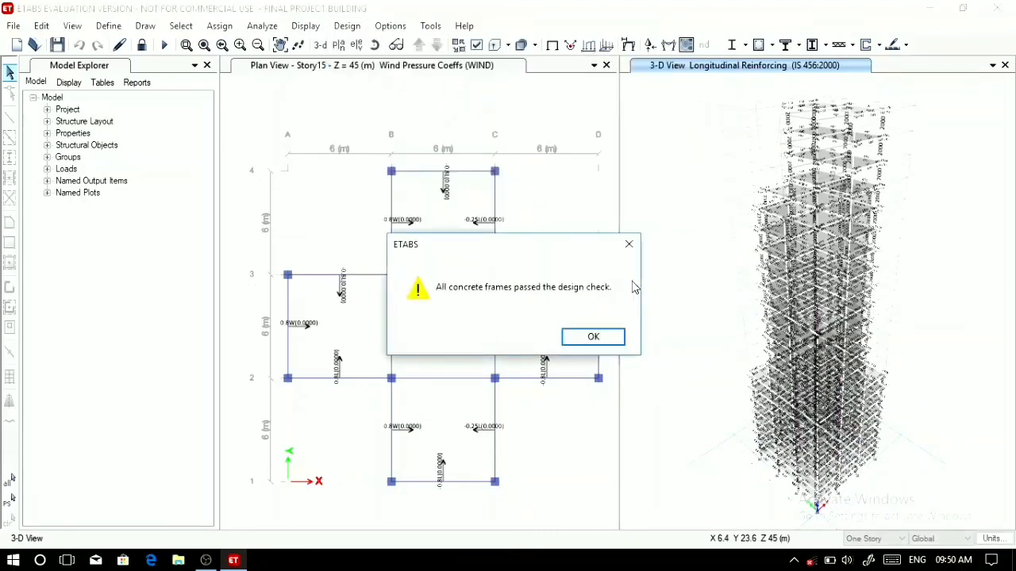
left_click(594, 338)
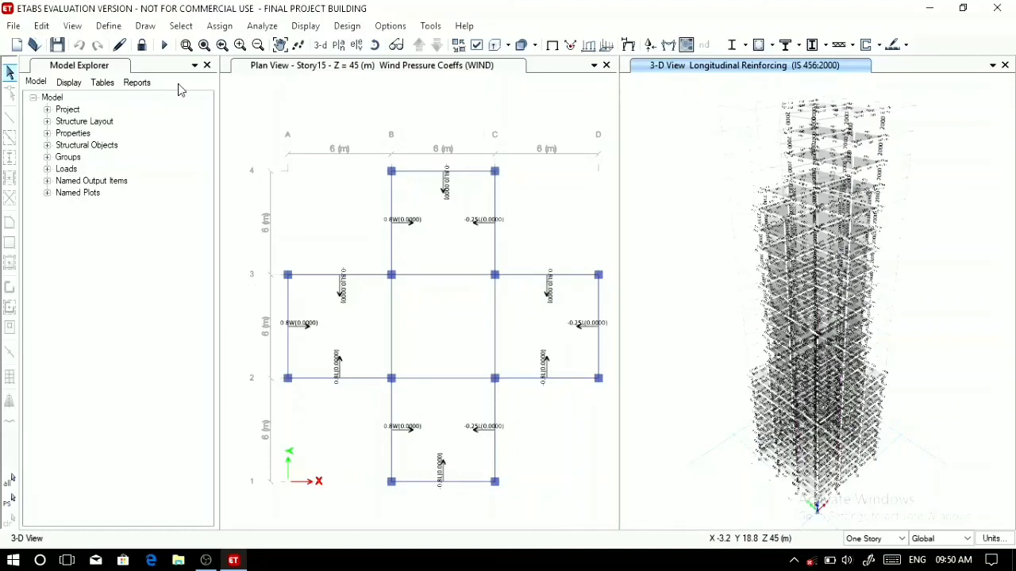
Try to calculate the rebars for detailing.
left_click(346, 30)
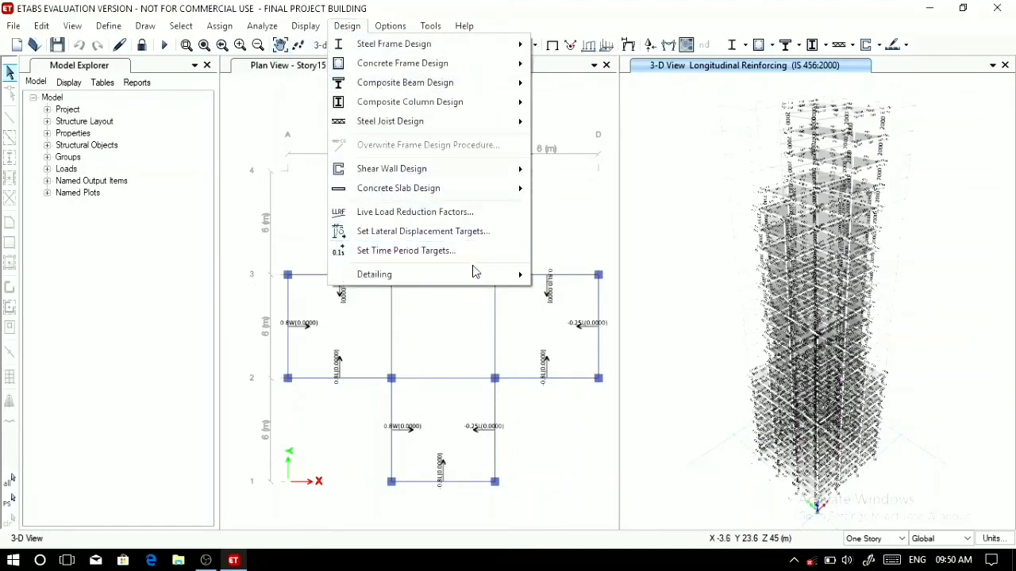
mouse_move(474, 271)
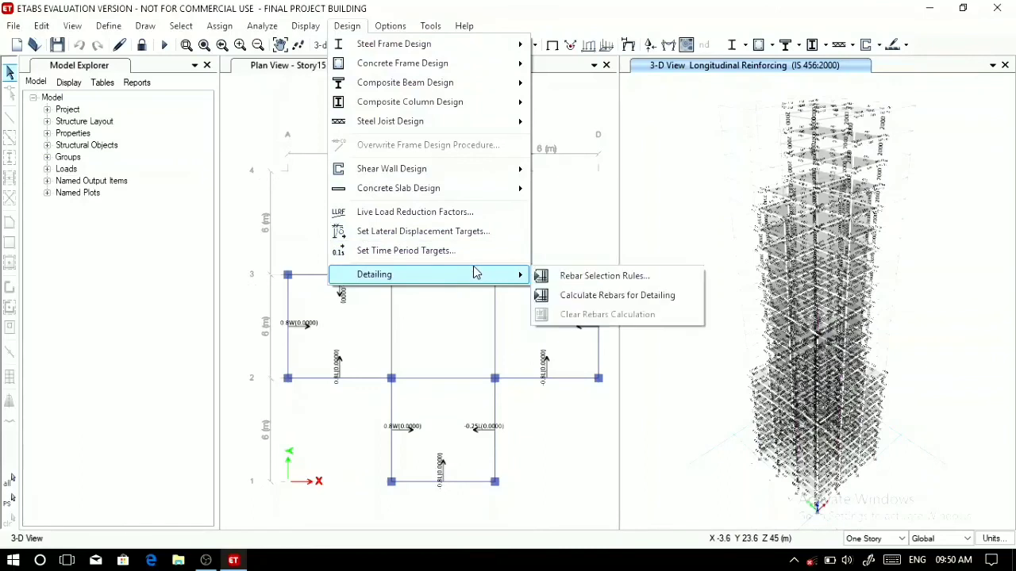
left_click(567, 300)
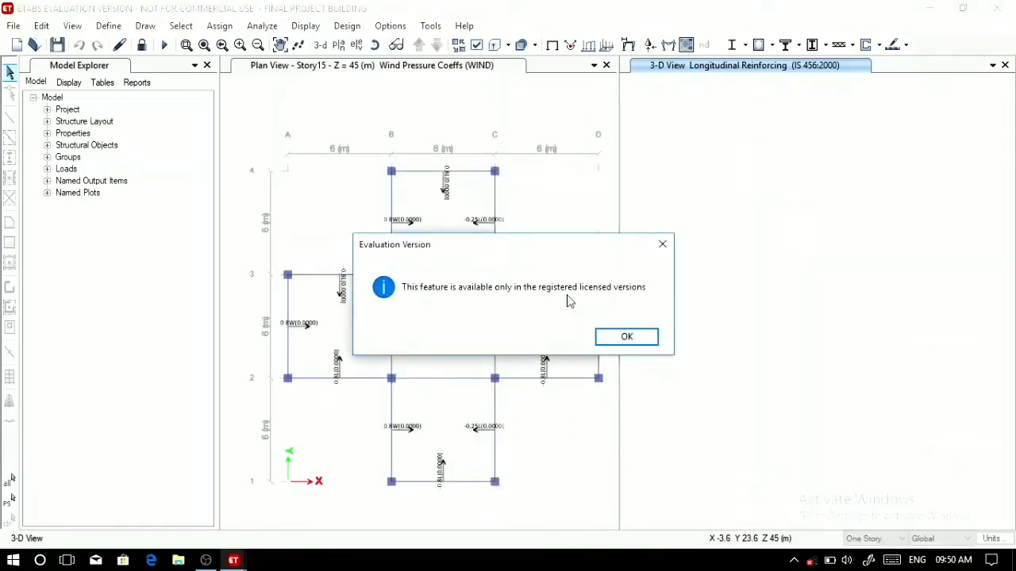
left_click(626, 338)
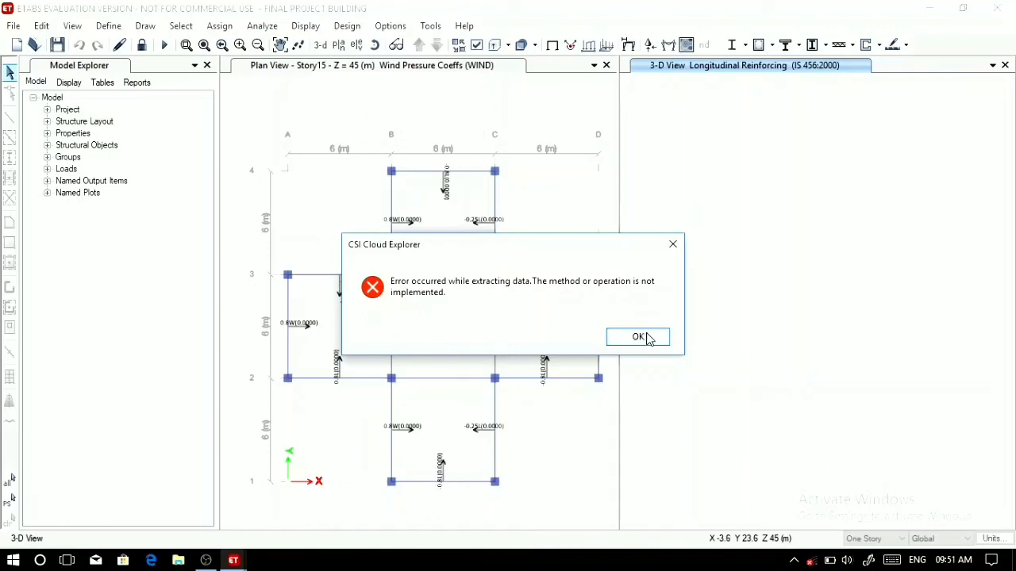
left_click(641, 338)
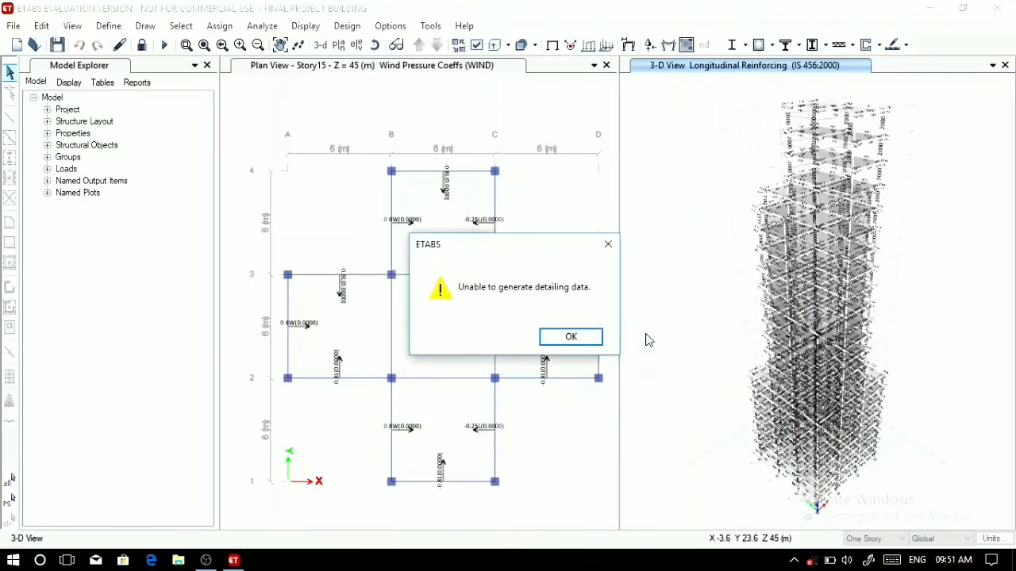
left_click(596, 339)
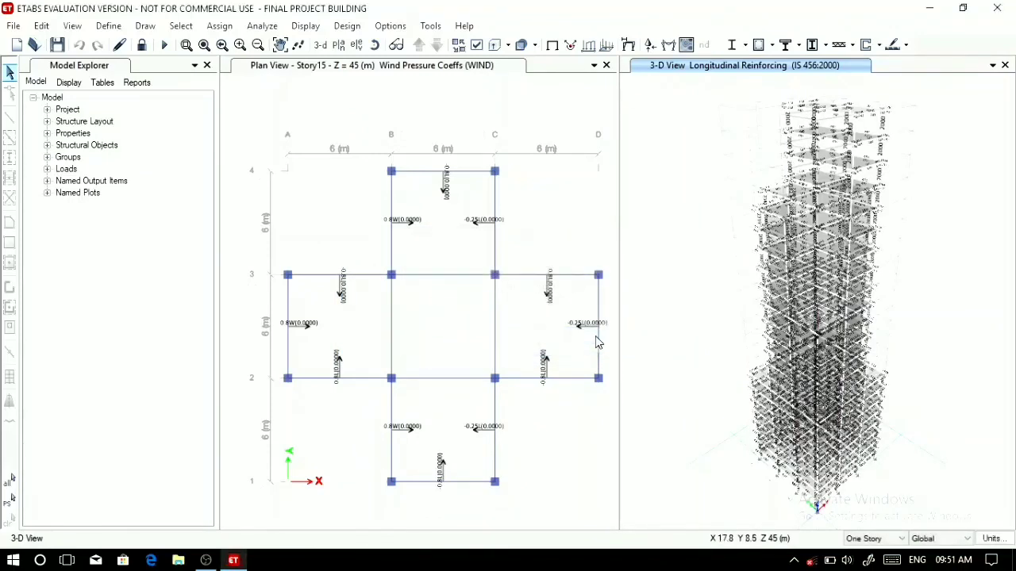
Generate the Summary Report and read its story data, base reactions and story drifts up to page 6, enlarging the pages to 150%.
left_click(143, 83)
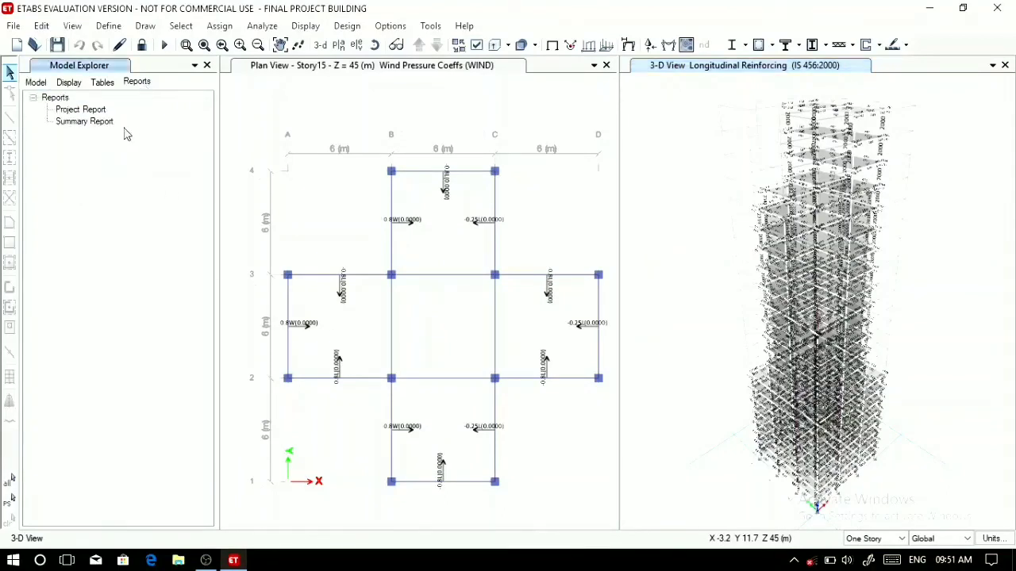
left_click(77, 123)
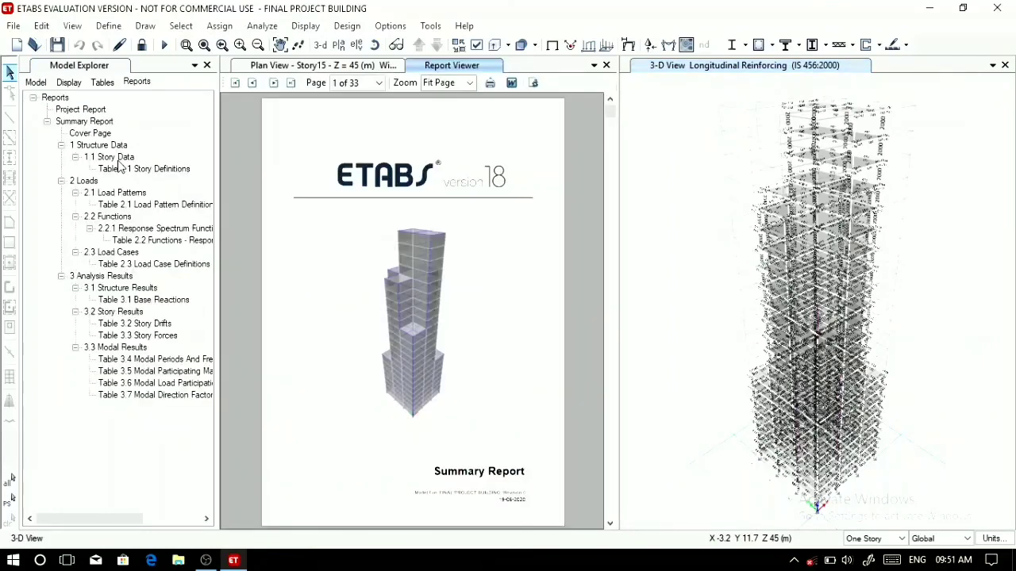
scroll(521, 317, "down", 1)
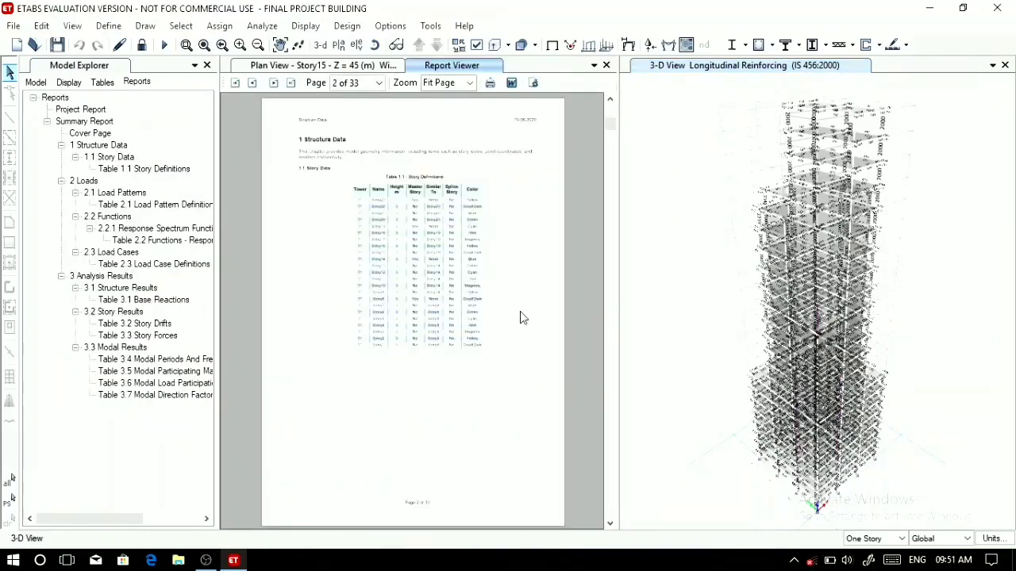
scroll(519, 317, "down", 1)
scroll(478, 318, "down", 1)
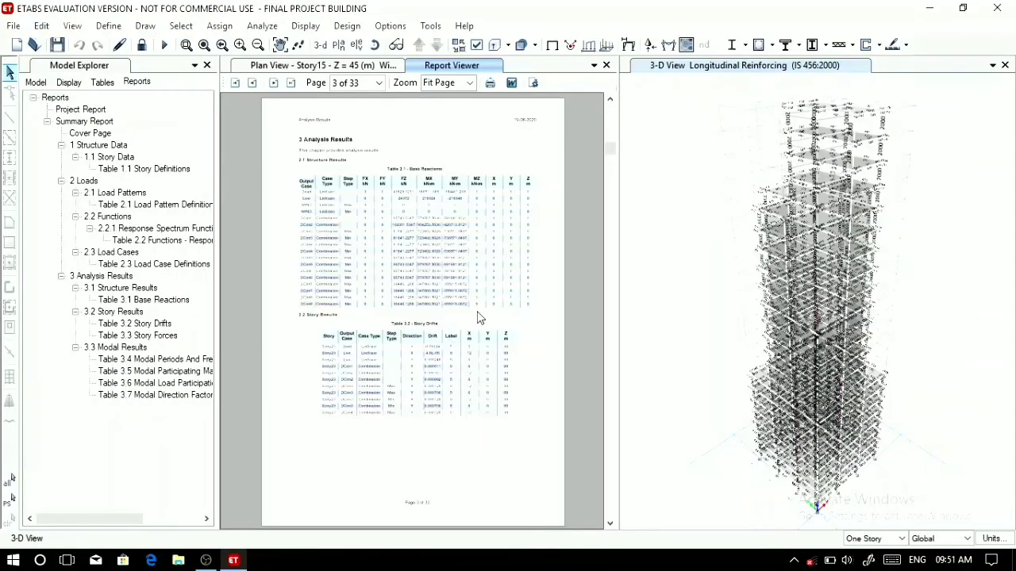
scroll(479, 317, "down", 3)
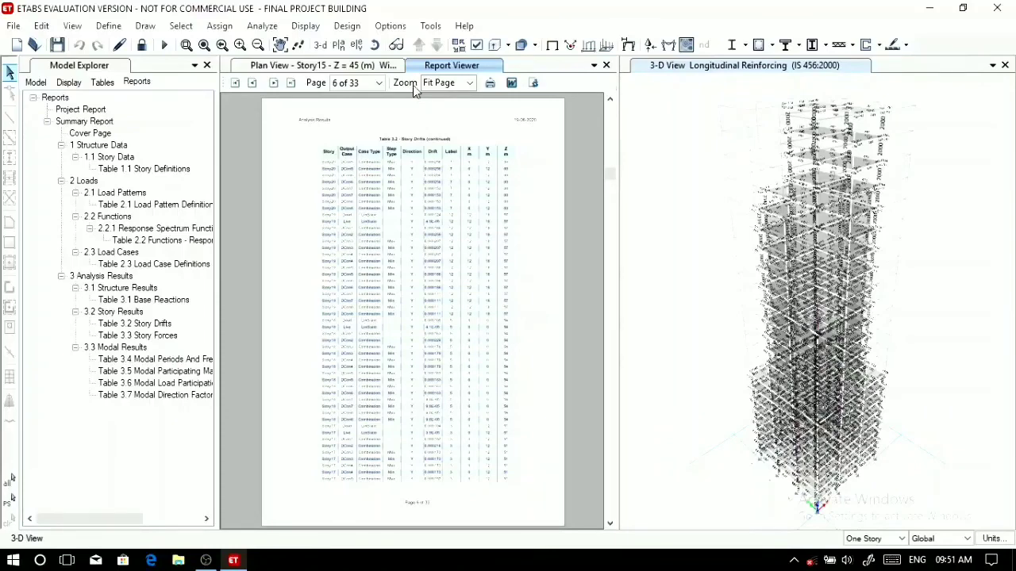
left_click(467, 83)
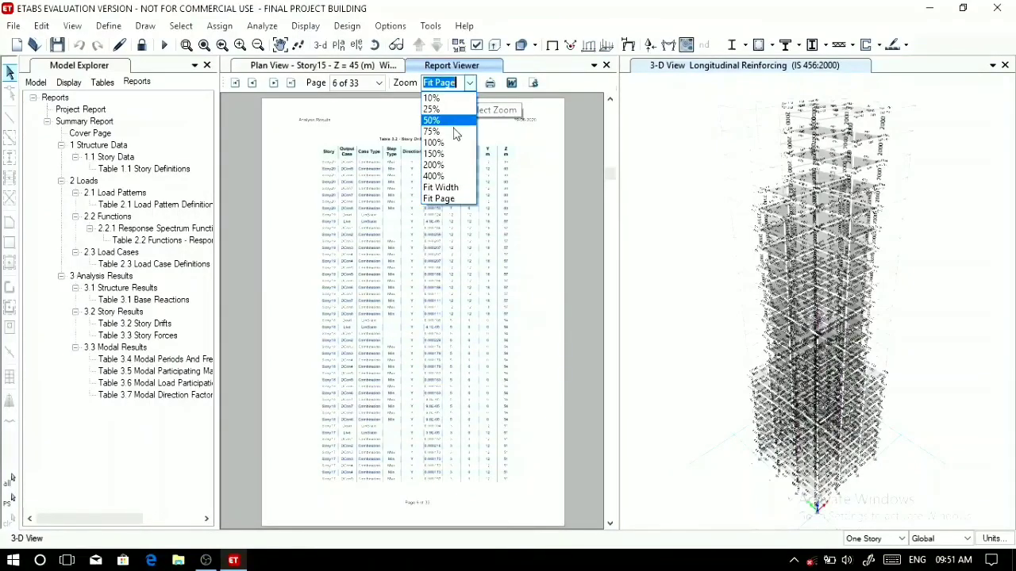
left_click(451, 154)
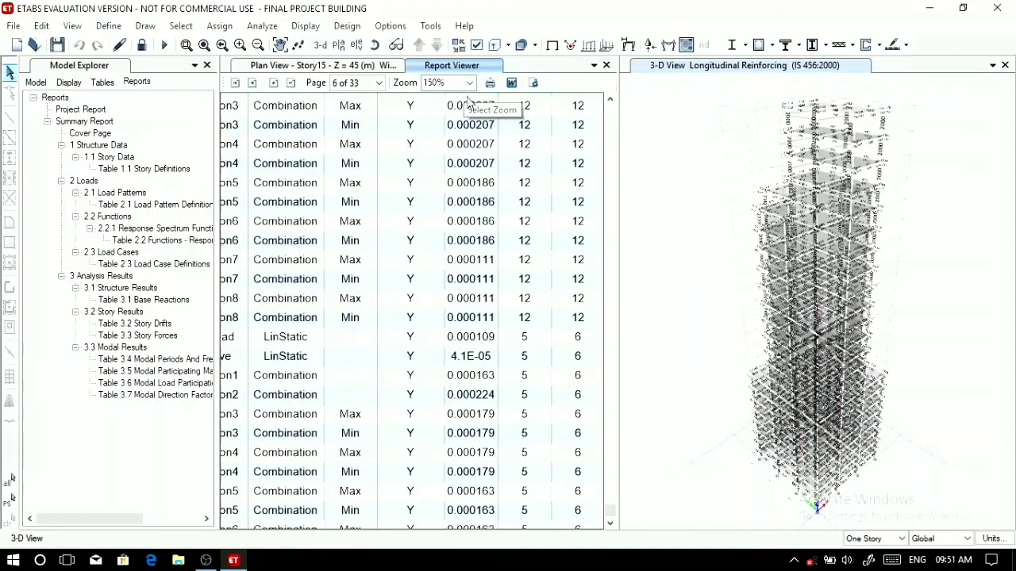
Reduce the Summary Report to 100%, read the story drifts on page 6, and return to page 2 at Fit Page zoom.
left_click(468, 83)
left_click(449, 141)
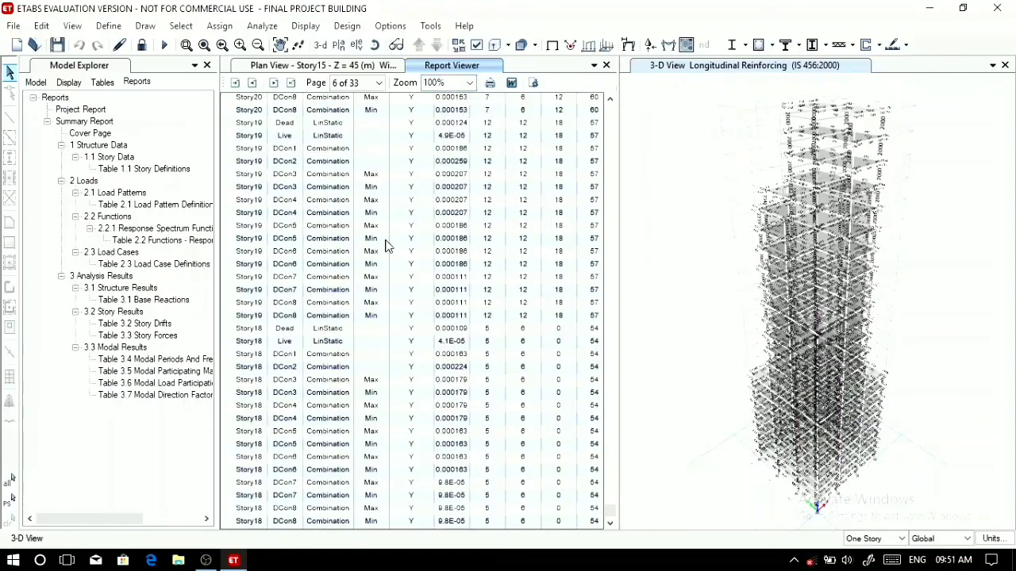
scroll(390, 197, "down", 5)
scroll(448, 261, "right", 1)
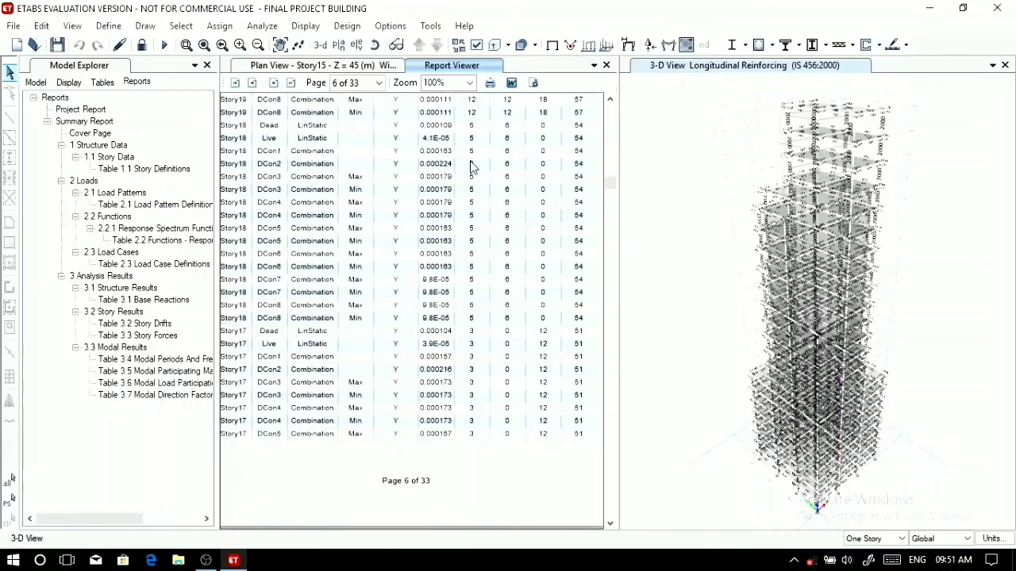
scroll(472, 168, "up", 6)
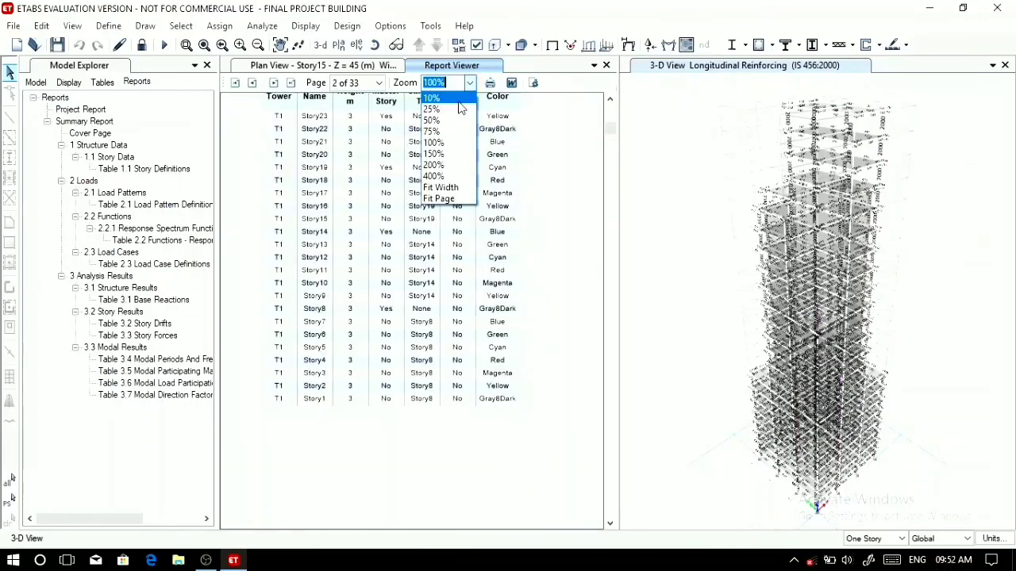
left_click(439, 200)
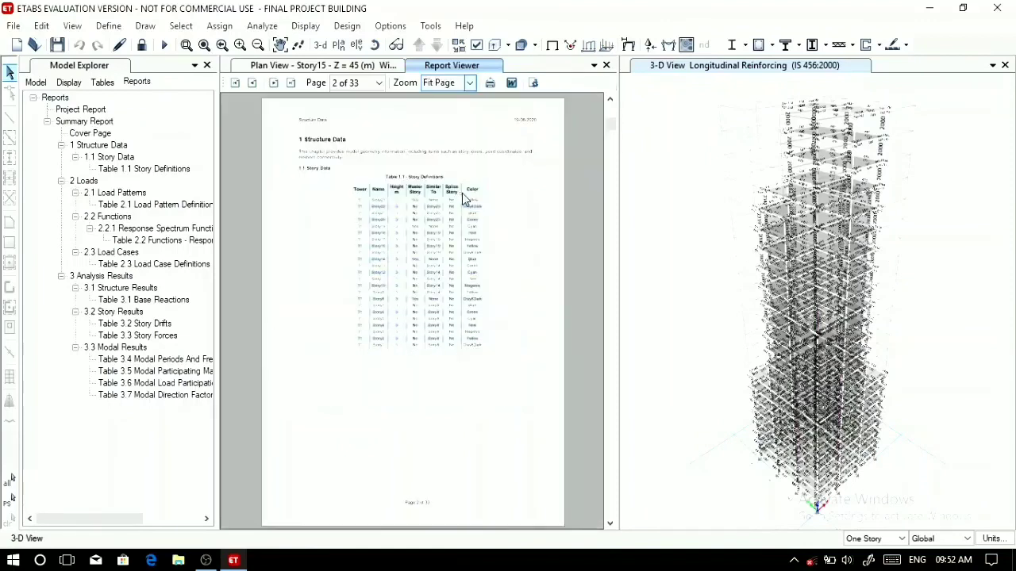
Generate the Project Report and skim its contents, structure data and property tables up to page 21.
left_click(76, 109)
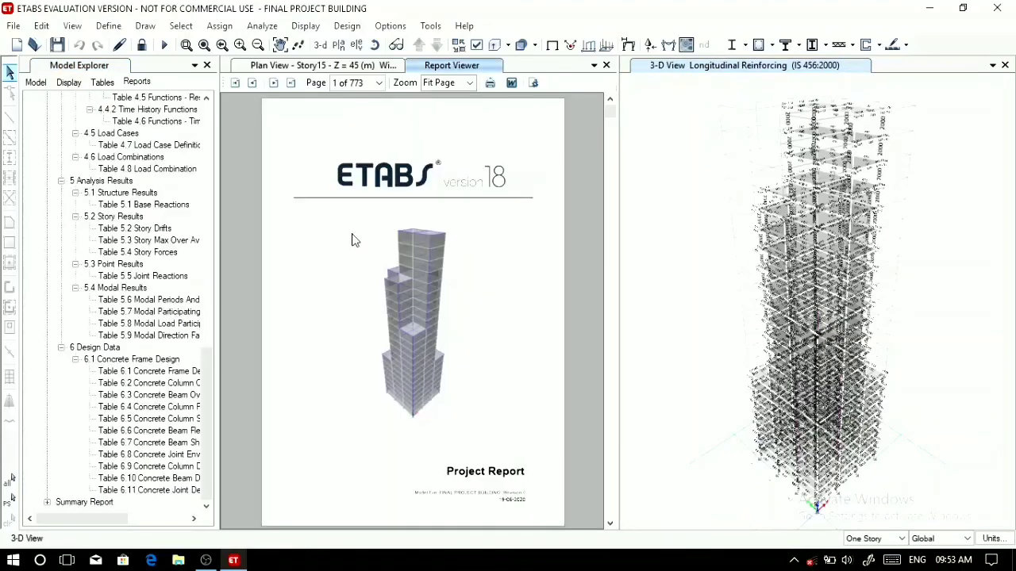
scroll(357, 239, "down", 4)
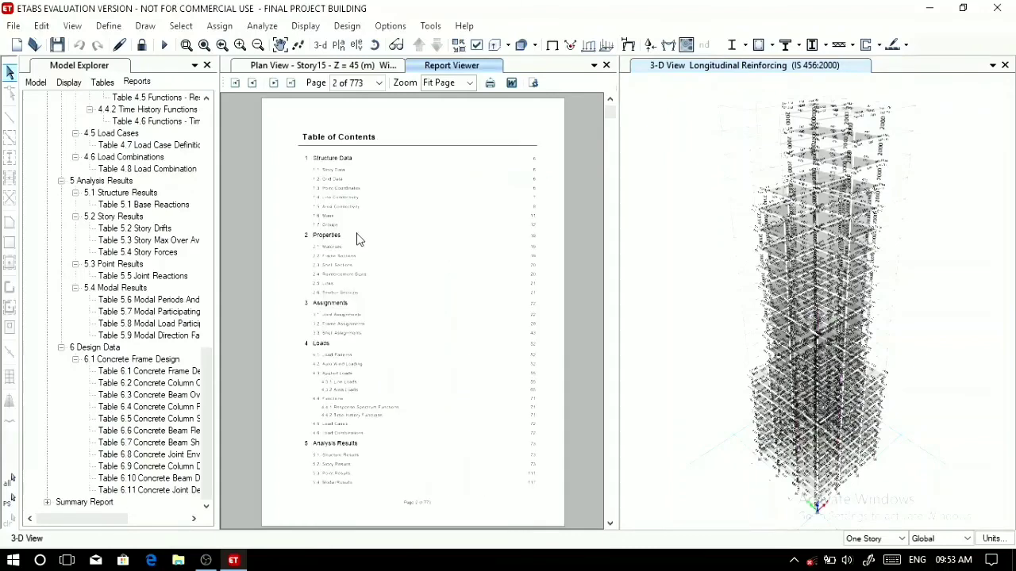
scroll(357, 240, "down", 3)
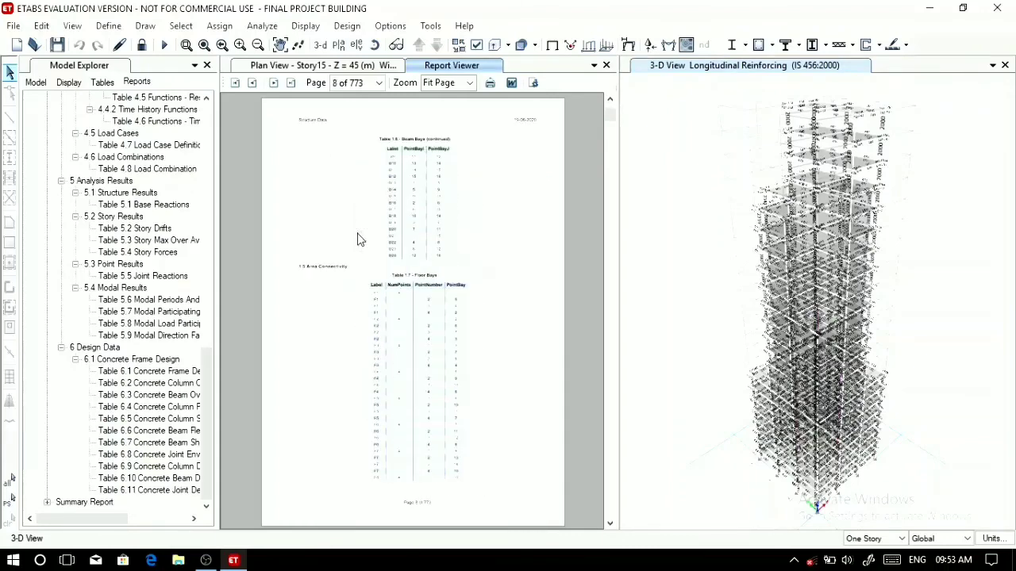
scroll(357, 239, "down", 11)
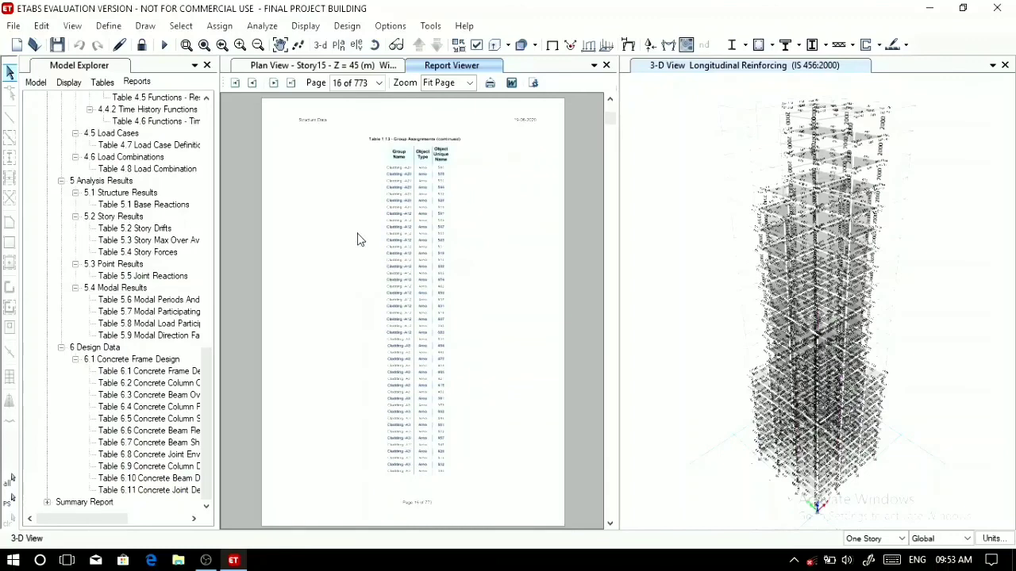
scroll(357, 240, "down", 2)
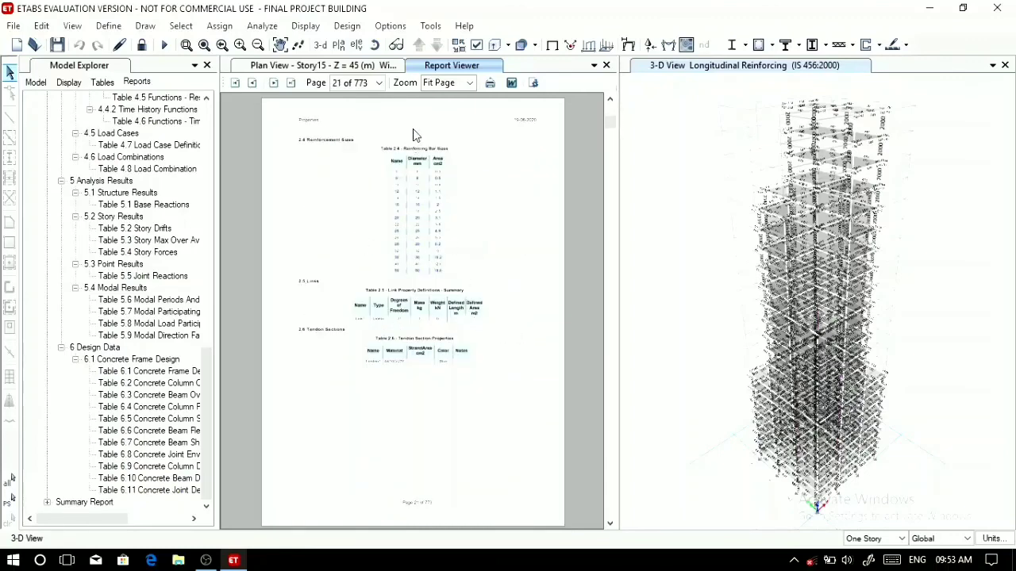
Enlarge the Project Report to 100% and examine the Frame Assignments summary, Table 3.2, across all its columns on page 28.
left_click(470, 82)
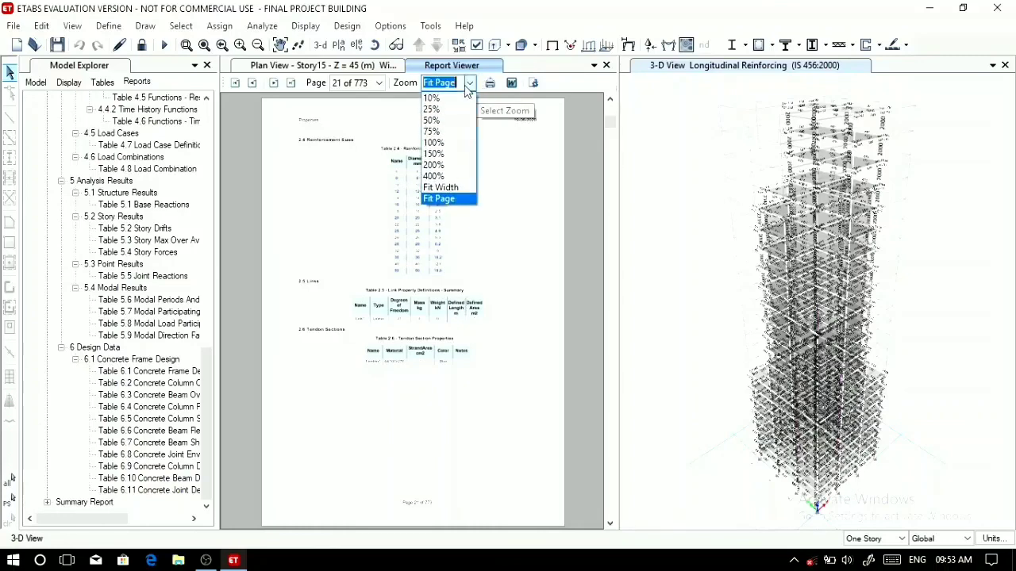
left_click(452, 147)
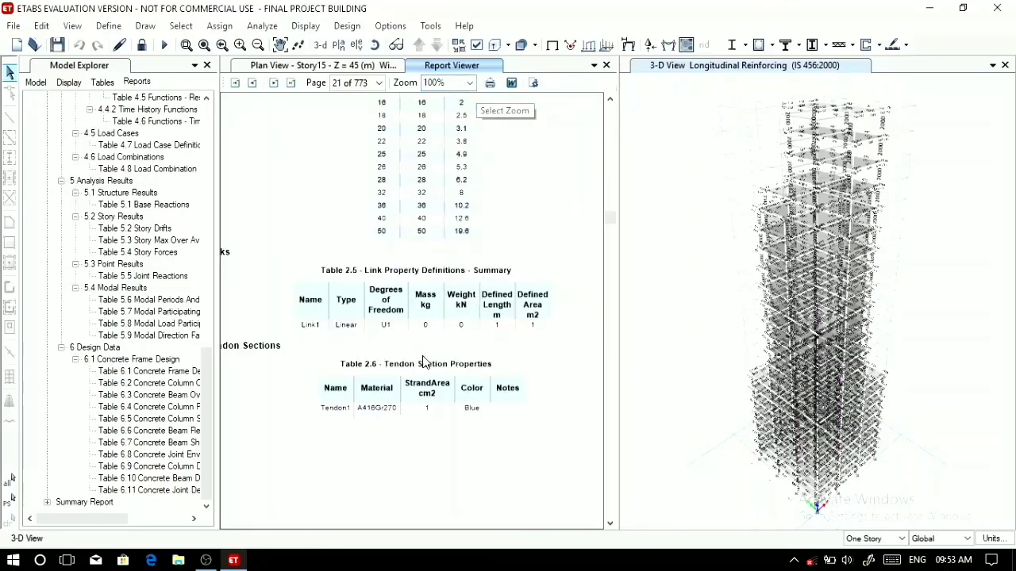
scroll(425, 361, "down", 2)
scroll(424, 361, "down", 1)
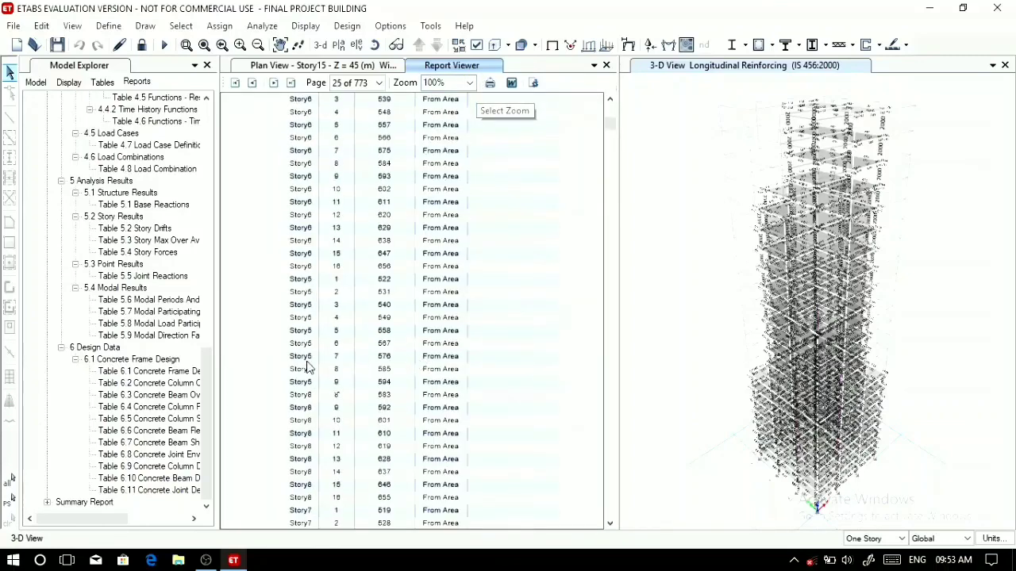
scroll(306, 365, "down", 5)
scroll(307, 367, "up", 1)
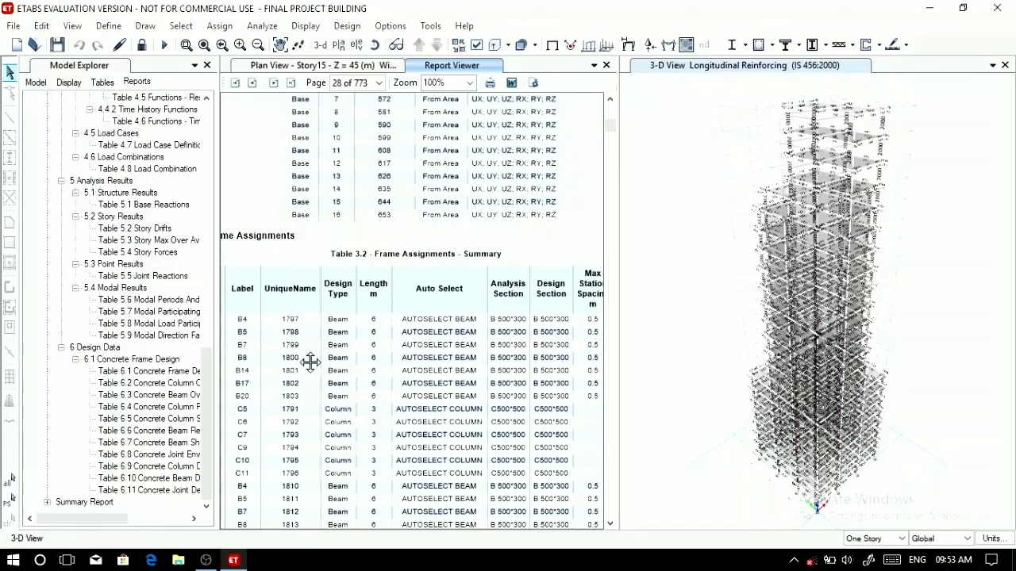
left_click_drag(310, 363, 383, 336)
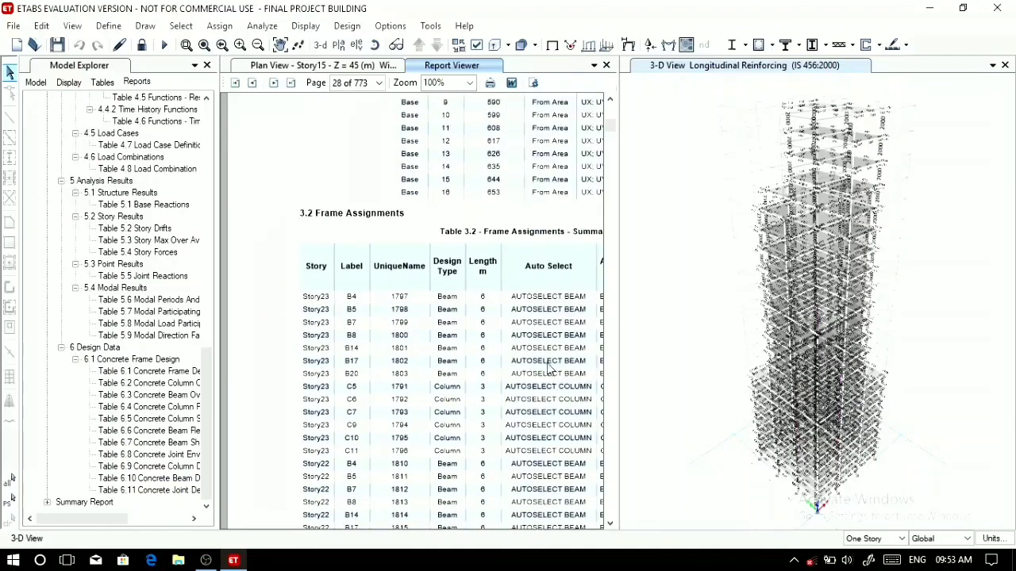
left_click_drag(442, 371, 422, 374)
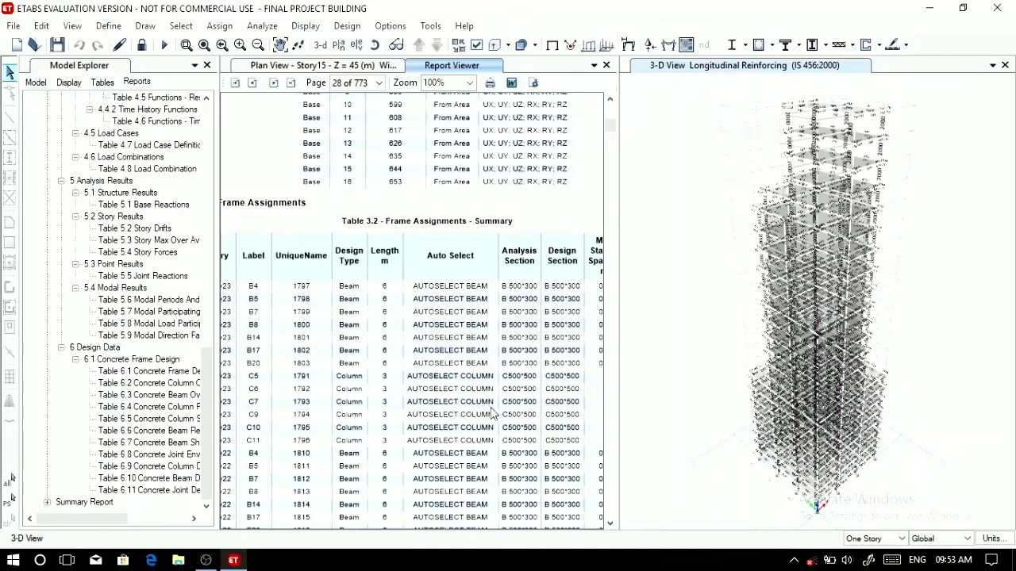
left_click_drag(493, 414, 363, 419)
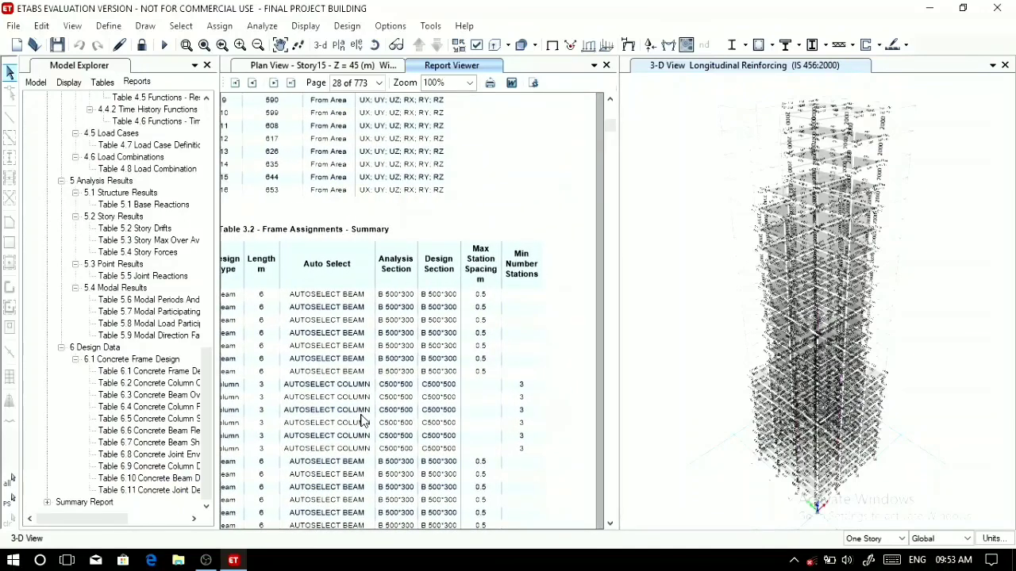
Close the report viewer and collapse the Project Report tree in the model explorer.
left_click(606, 66)
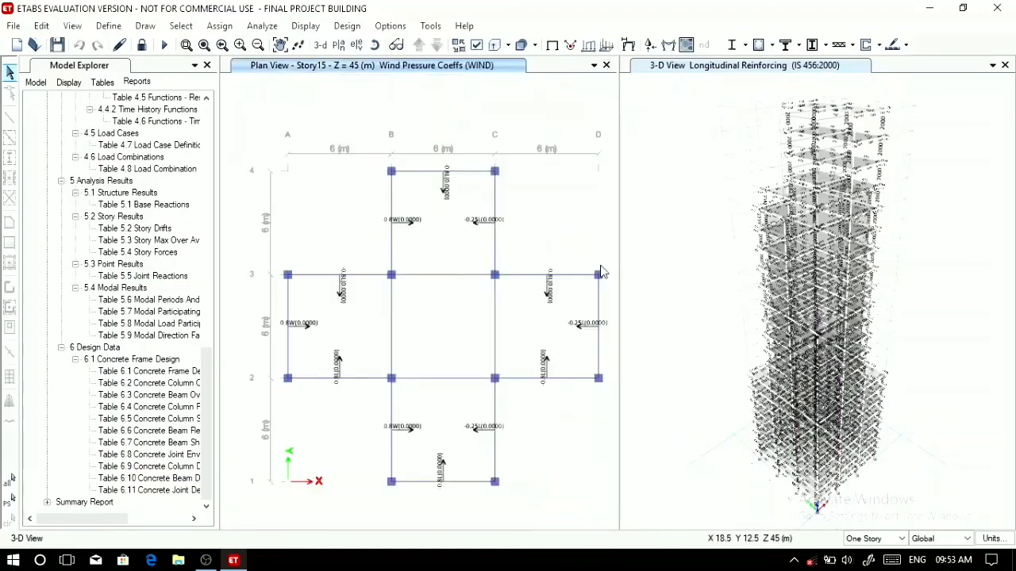
scroll(124, 156, "up", 11)
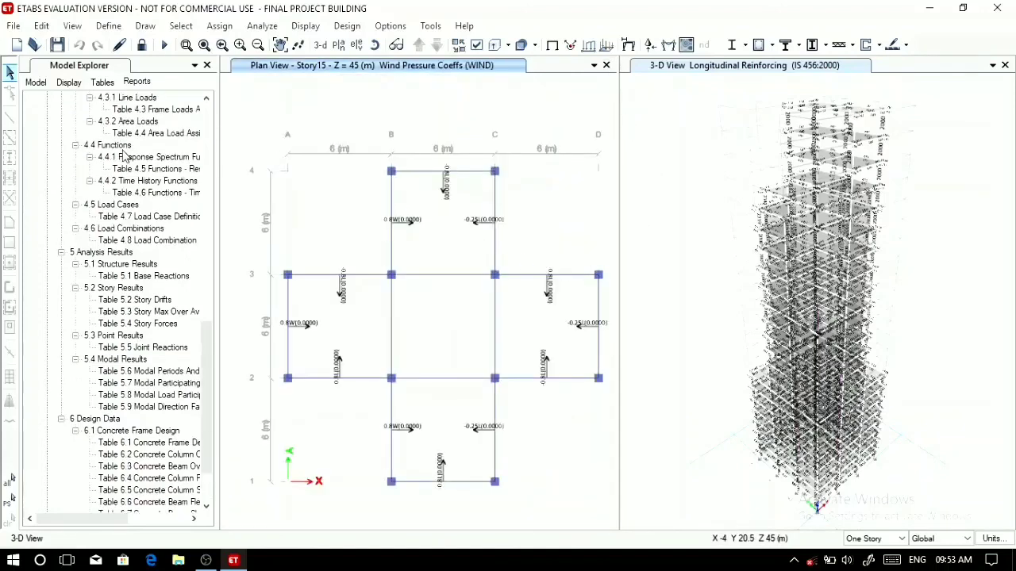
scroll(123, 156, "up", 8)
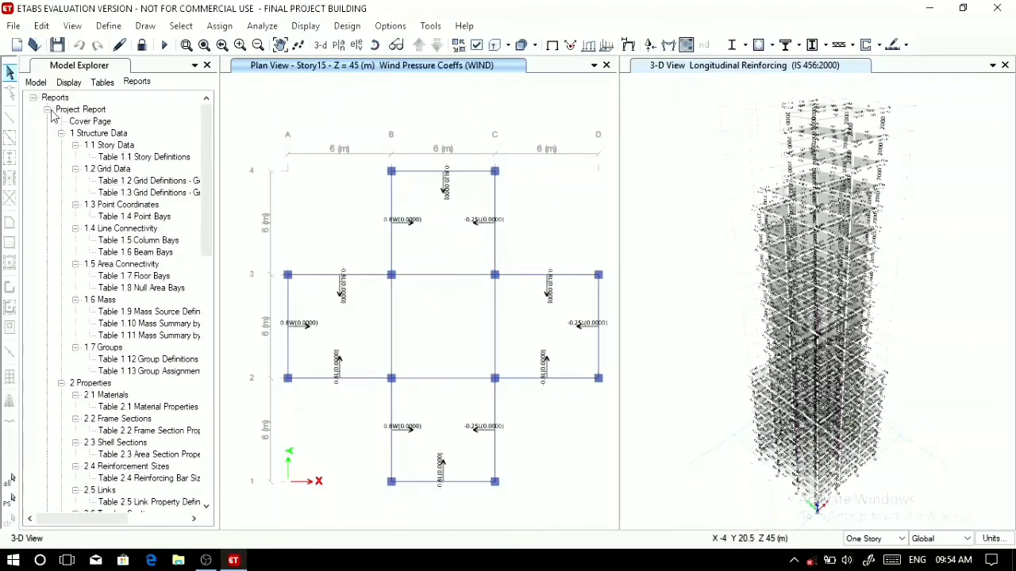
left_click(48, 111)
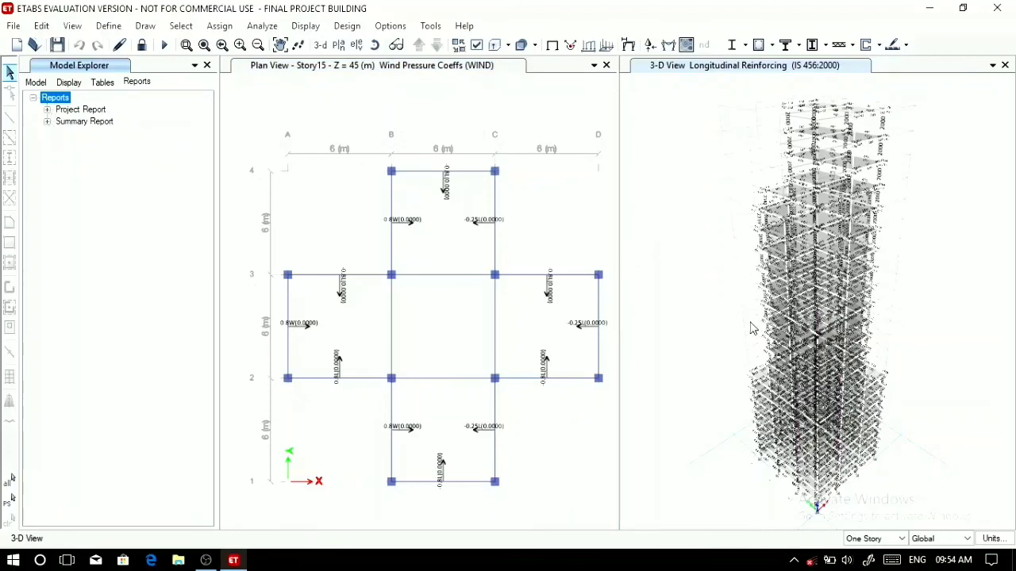
Inspect the longitudinal reinforcing values of several beams in the 3D view, close up, and return to the whole building.
mouse_move(795, 308)
scroll(798, 307, "up", 3)
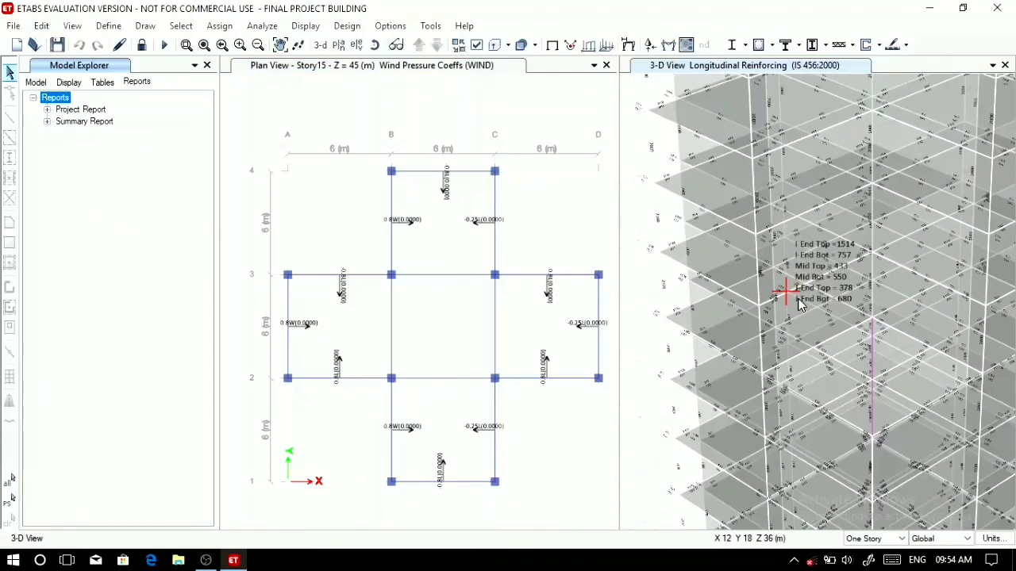
scroll(799, 305, "down", 5)
scroll(799, 304, "up", 3)
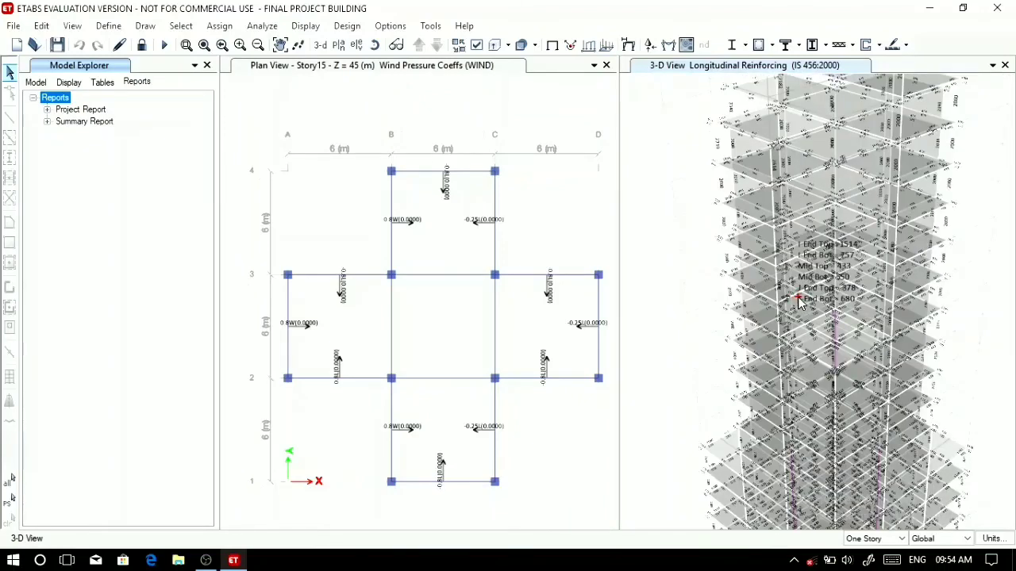
scroll(799, 302, "up", 5)
mouse_move(738, 296)
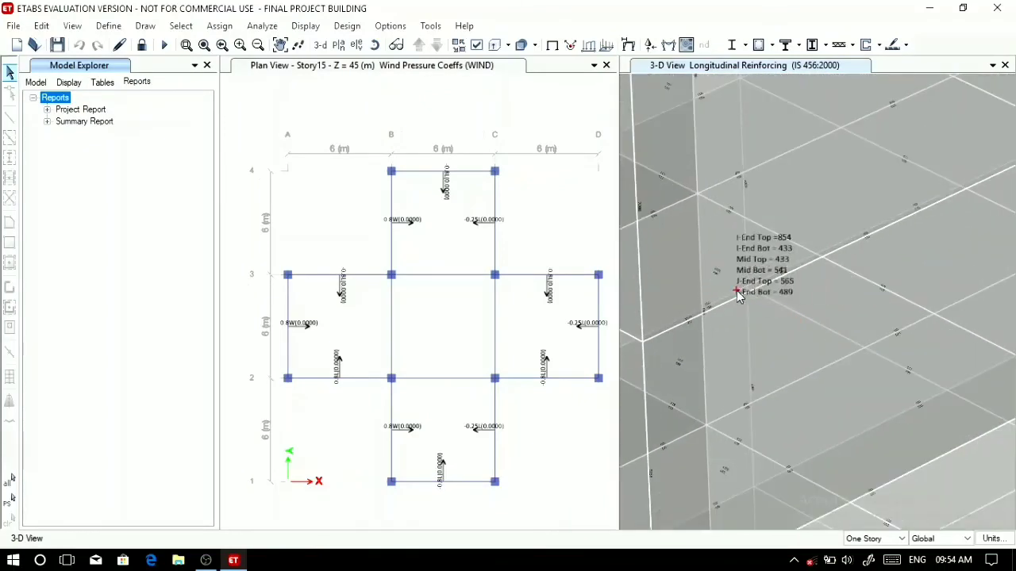
middle_click_drag(738, 293, 1011, 497)
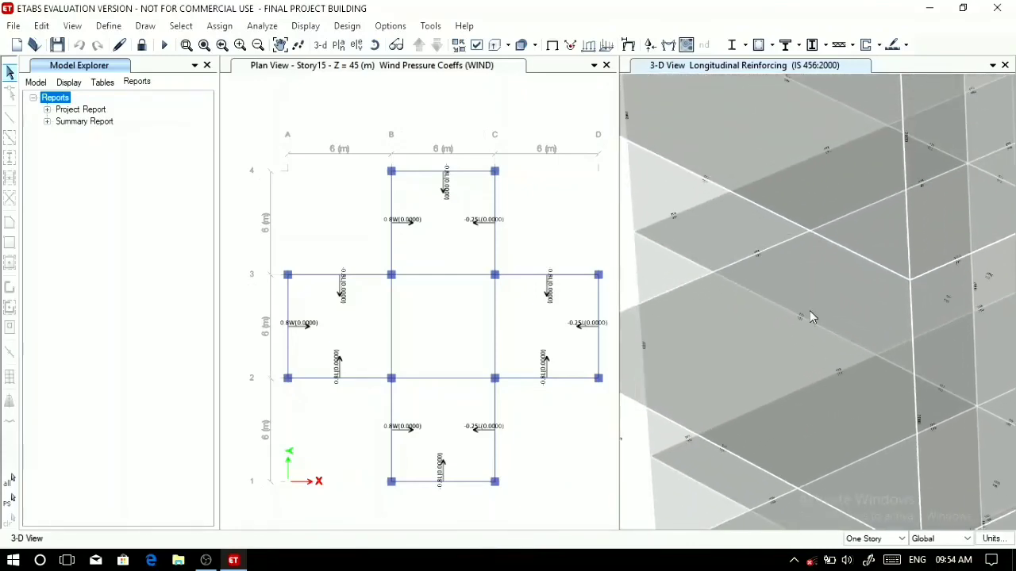
mouse_move(805, 231)
scroll(805, 231, "down", 6)
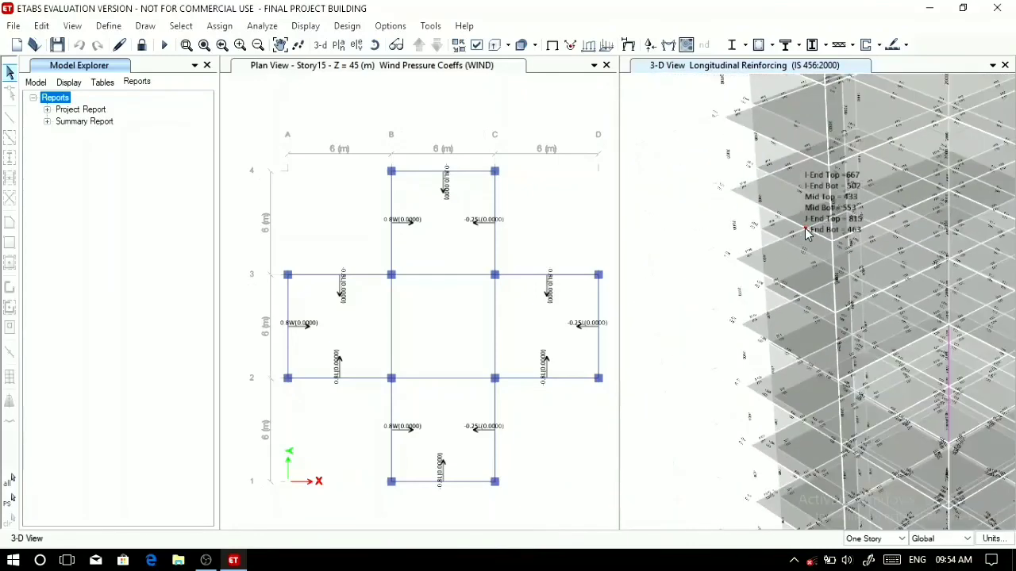
middle_click_drag(966, 262, 954, 324)
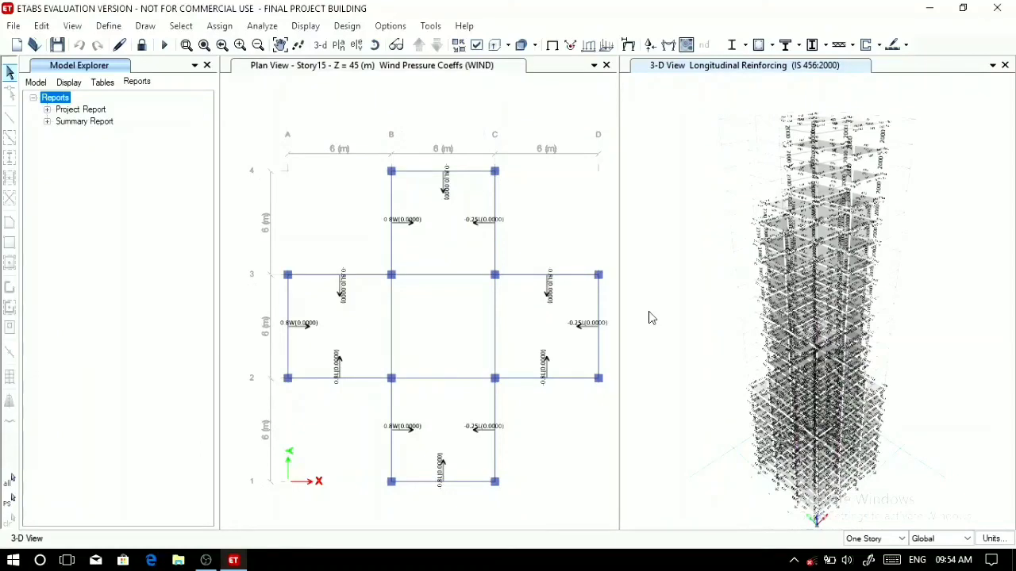
Exit the program with the finished building model open.
left_click(996, 8)
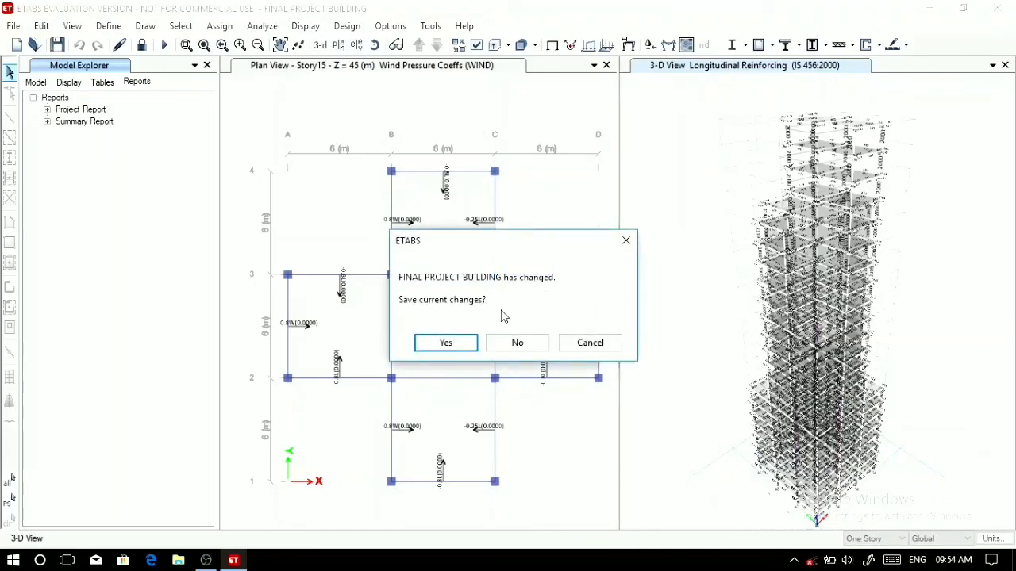